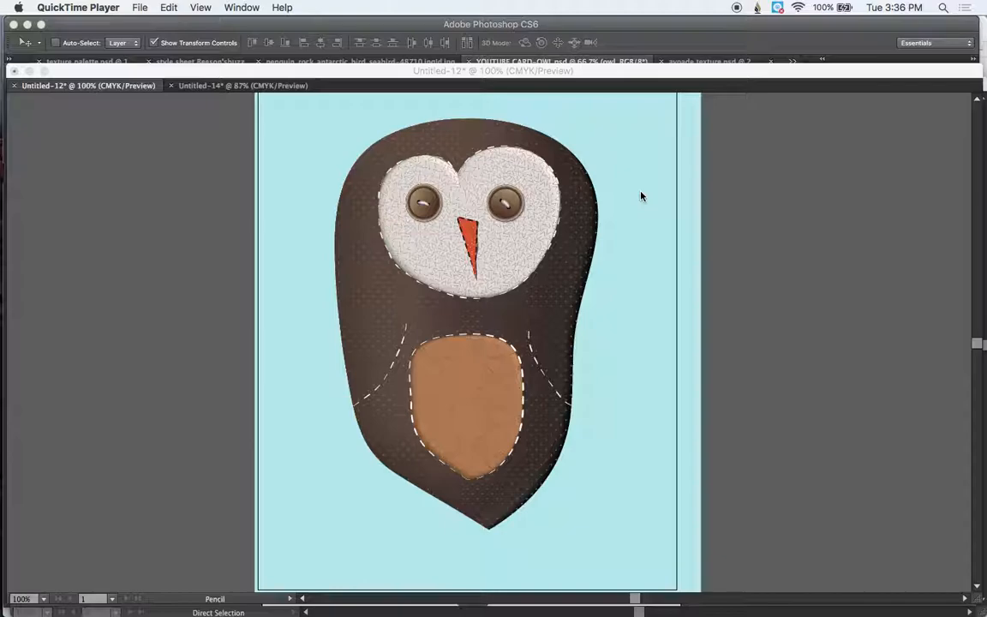
- In the blank Untitled-14 document, draw a closed owl-body shape with the Pencil tool, using a dark brown fill and no stroke
{"action": "left_click", "coordinate": [231, 88]}
{"action": "left_click", "coordinate": [231, 87]}
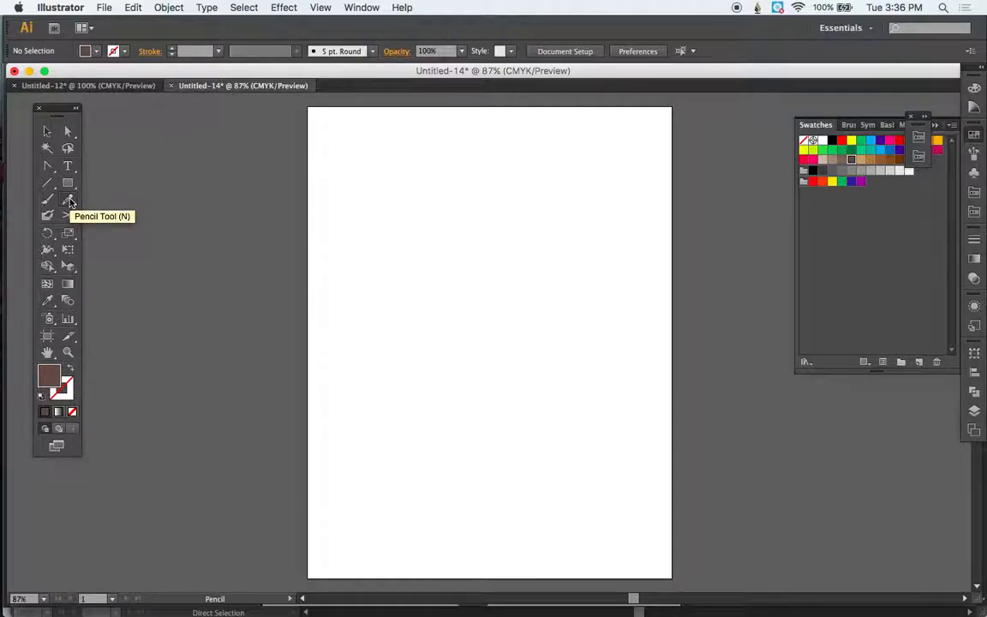
{"action": "left_click", "coordinate": [72, 396]}
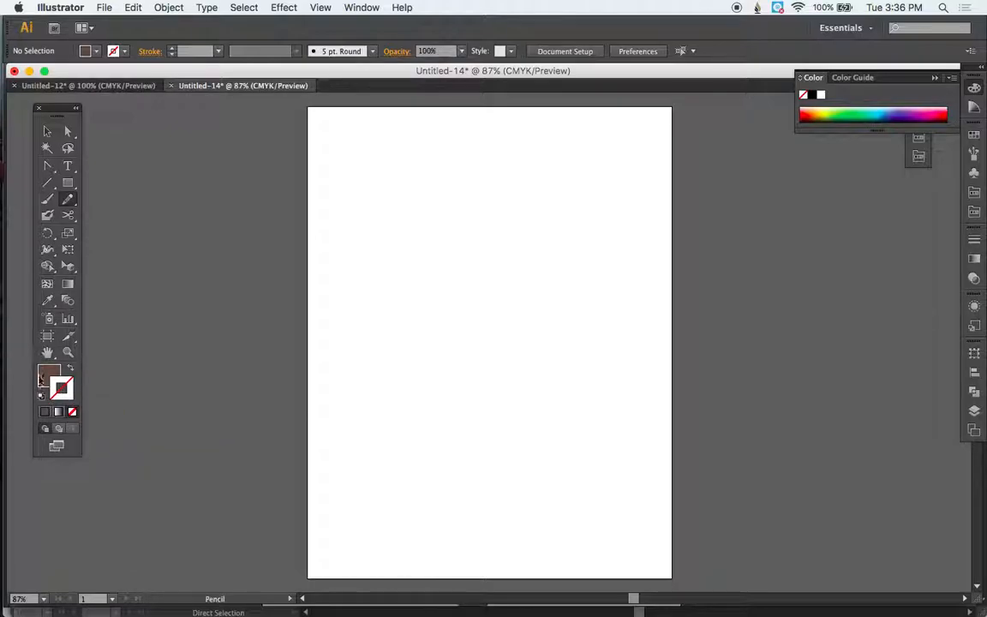
{"action": "left_click", "coordinate": [45, 383]}
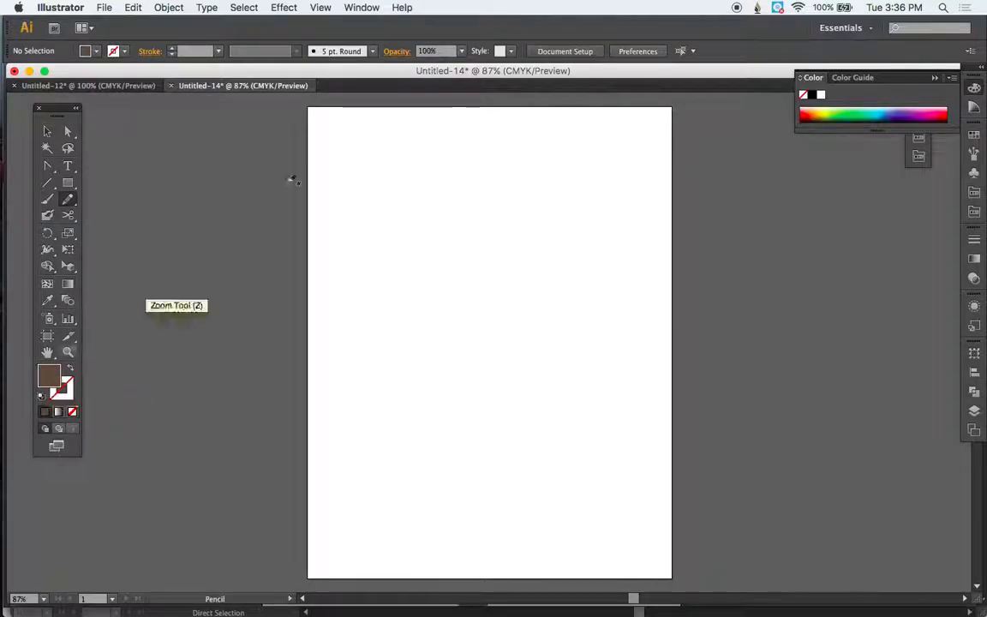
{"action": "left_click", "coordinate": [975, 135]}
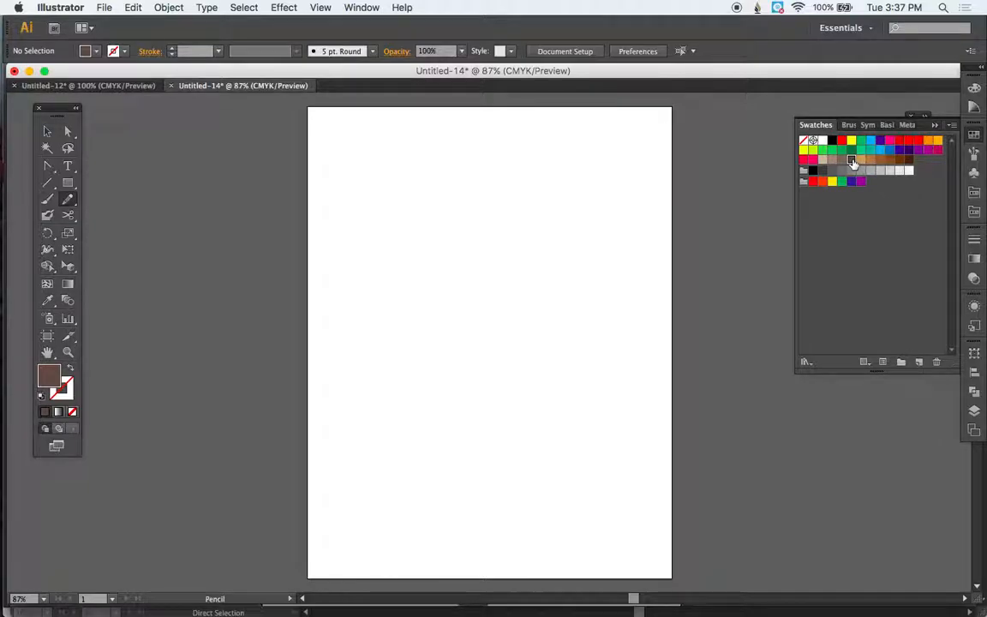
{"action": "left_click", "coordinate": [935, 124]}
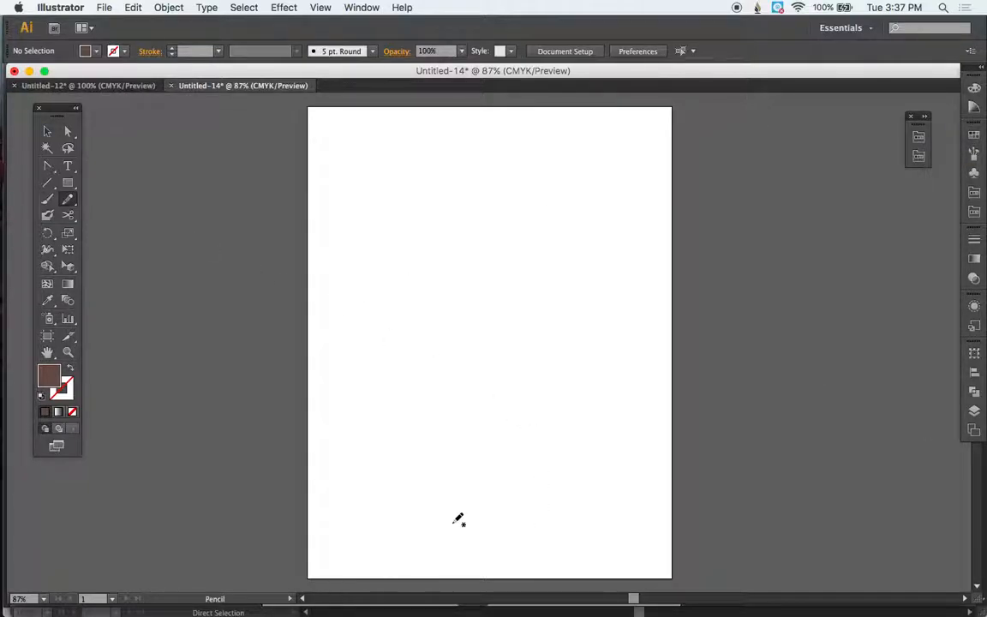
{"action": "mouse_move", "coordinate": [485, 546]}
{"action": "left_mouse_down"}
{"action": "mouse_move", "coordinate": [388, 499]}
{"action": "mouse_move", "coordinate": [366, 454]}
{"action": "mouse_move", "coordinate": [355, 348]}
{"action": "mouse_move", "coordinate": [360, 209]}
{"action": "mouse_move", "coordinate": [370, 148]}
{"action": "mouse_move", "coordinate": [402, 130]}
{"action": "mouse_move", "coordinate": [503, 118]}
{"action": "mouse_move", "coordinate": [557, 149]}
{"action": "mouse_move", "coordinate": [592, 227]}
{"action": "mouse_move", "coordinate": [593, 264]}
{"action": "mouse_move", "coordinate": [542, 447]}
{"action": "mouse_move", "coordinate": [544, 512]}
{"action": "mouse_move", "coordinate": [559, 552]}
{"action": "mouse_move", "coordinate": [480, 545]}
{"action": "left_mouse_up"}
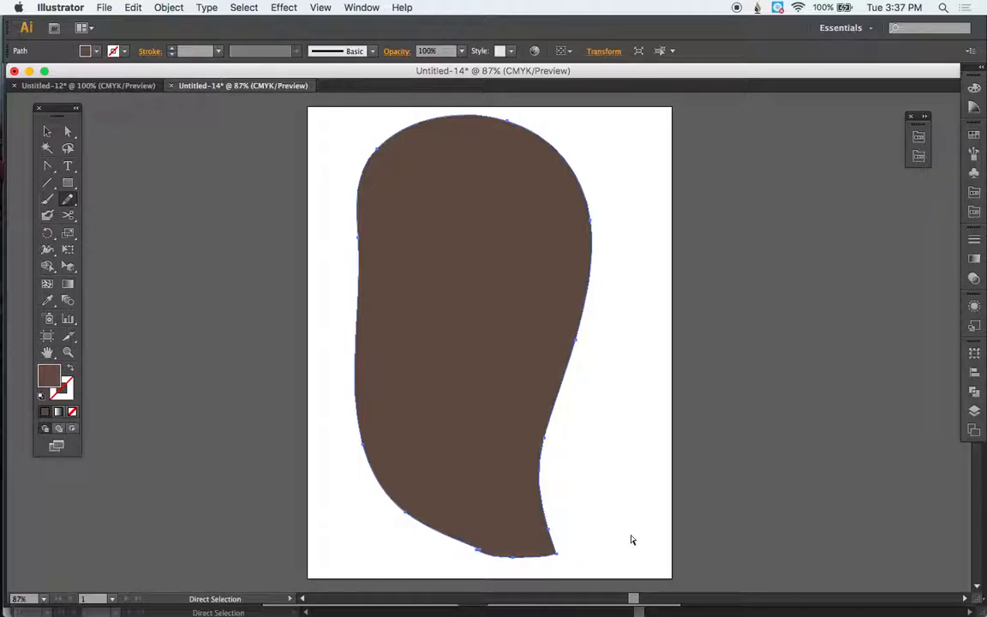
- Clean up the notch at the body's bottom edge by aligning its two neighbouring anchor points on their horizontal and vertical centres
{"action": "key", "text": "super+equal"}
{"action": "key", "text": "super+equal"}
{"action": "key", "text": "super+equal"}
{"action": "key", "text": "super+equal"}
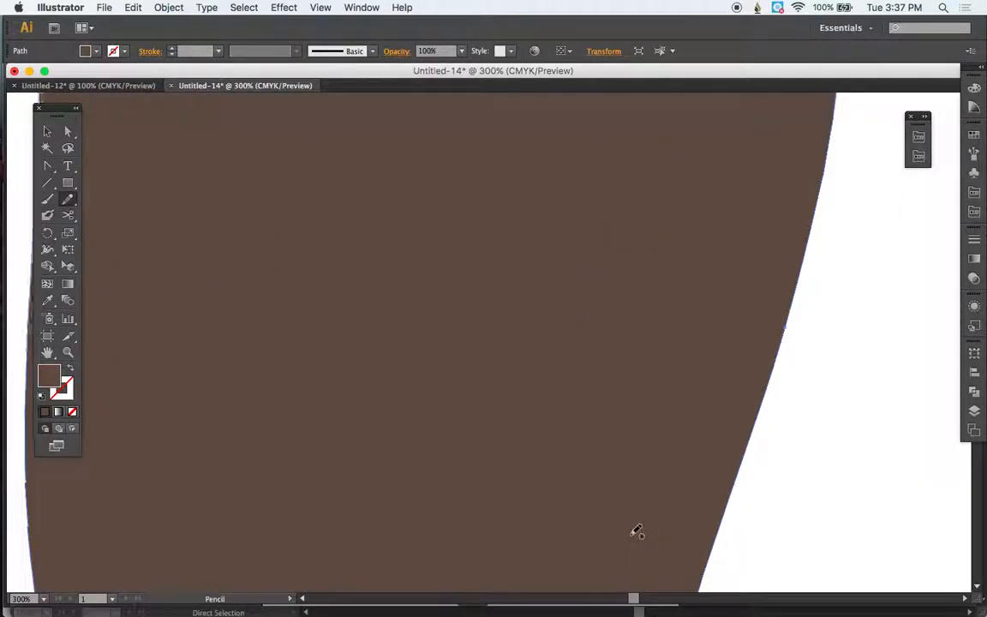
{"action": "scroll", "coordinate": [634, 531], "scroll_direction": "left", "scroll_amount": 5}
{"action": "scroll", "coordinate": [634, 531], "scroll_direction": "down", "scroll_amount": 3}
{"action": "scroll", "coordinate": [637, 532], "scroll_direction": "down", "scroll_amount": 4}
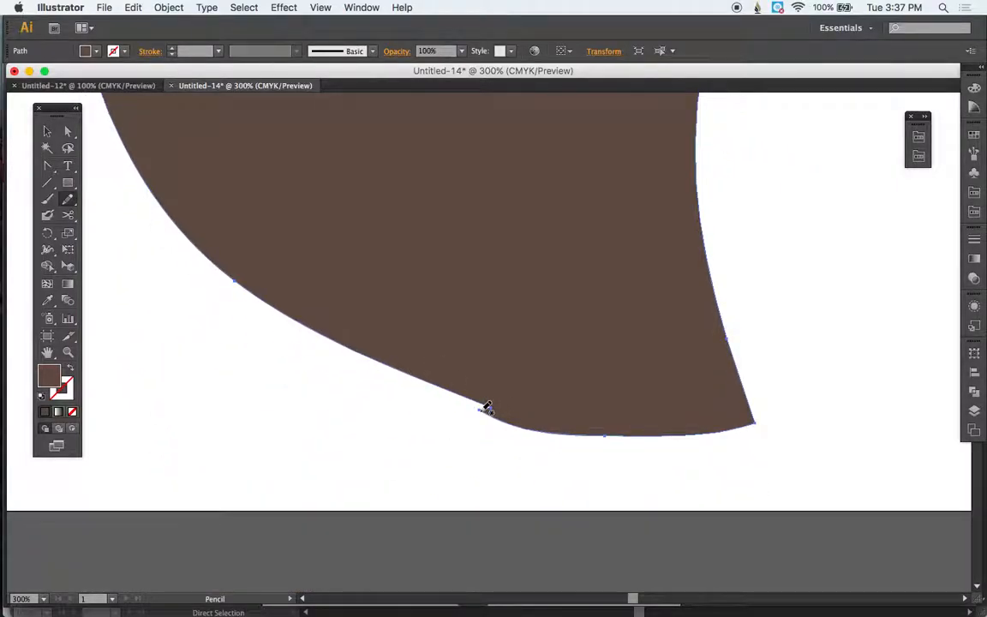
{"action": "left_click", "coordinate": [68, 132]}
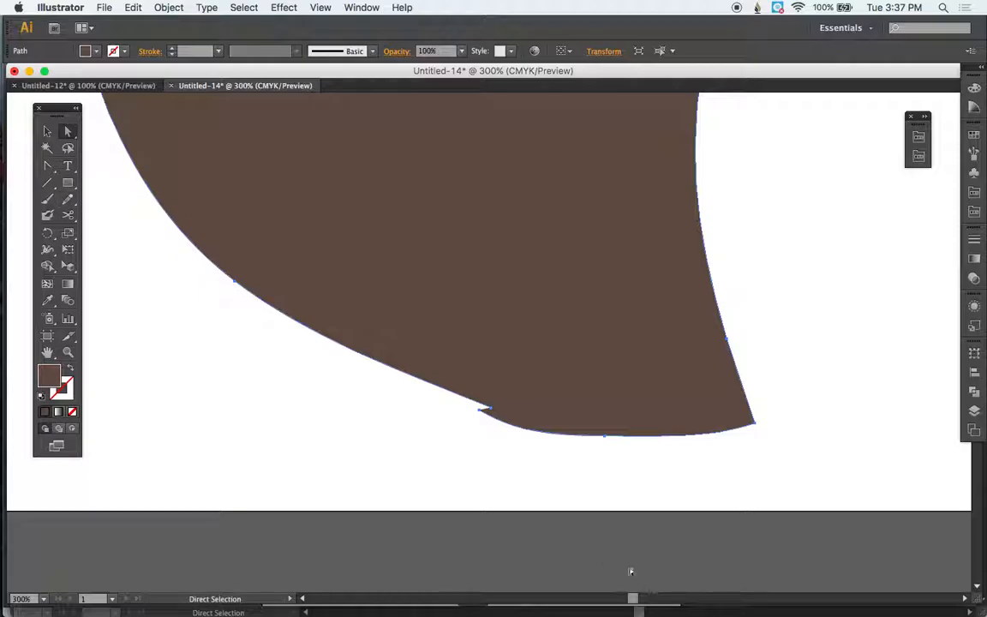
{"action": "left_click", "coordinate": [461, 463]}
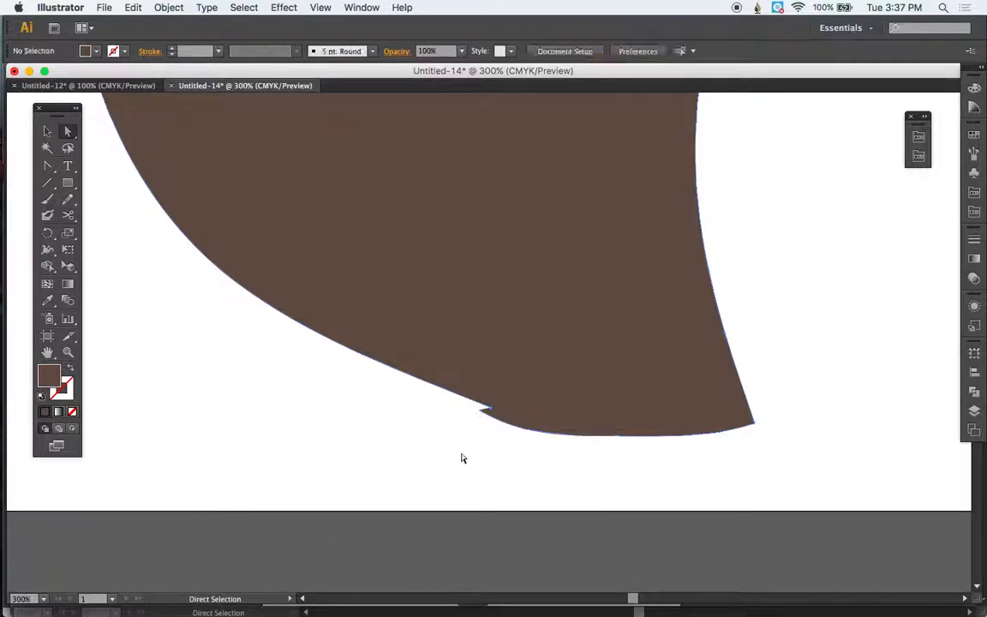
{"action": "left_click", "coordinate": [486, 408]}
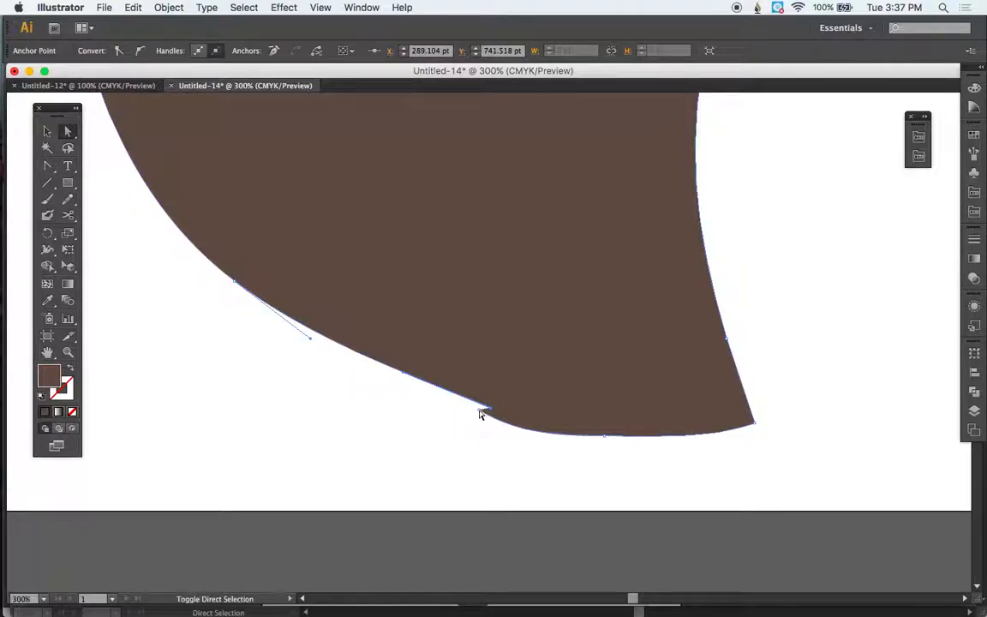
{"action": "left_click", "coordinate": [480, 412]}
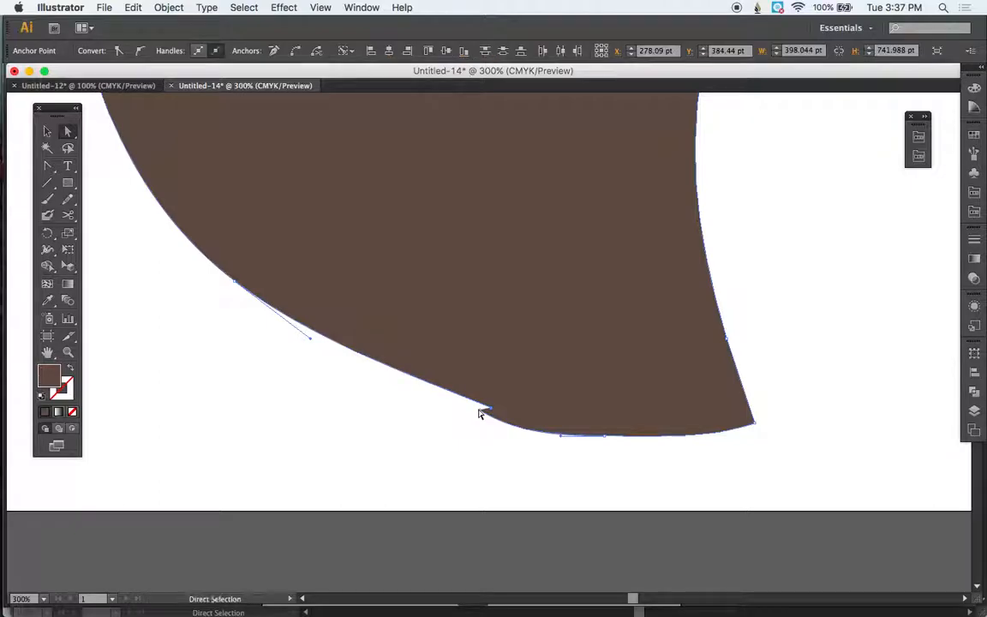
{"action": "left_click", "coordinate": [388, 52]}
{"action": "left_click", "coordinate": [446, 53]}
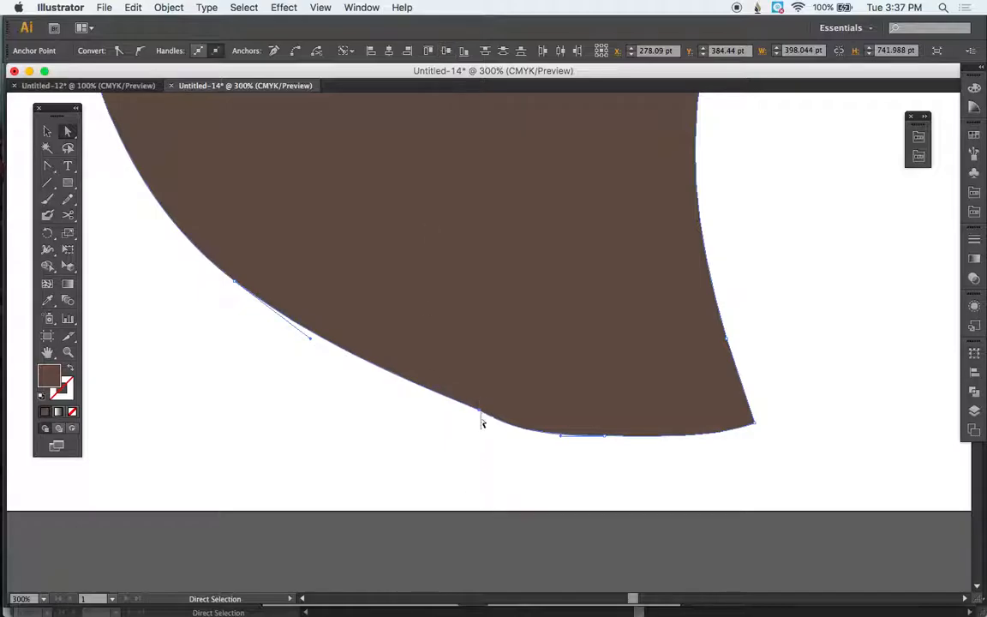
{"action": "key", "text": "super+minus"}
{"action": "key", "text": "super+minus"}
{"action": "key", "text": "super+minus"}
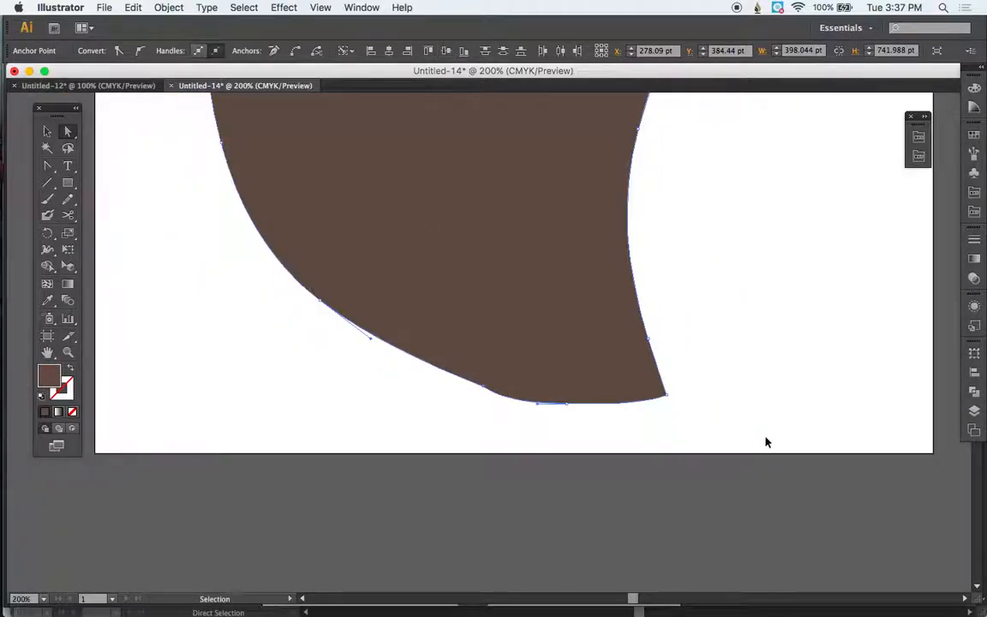
{"action": "left_click", "coordinate": [667, 307]}
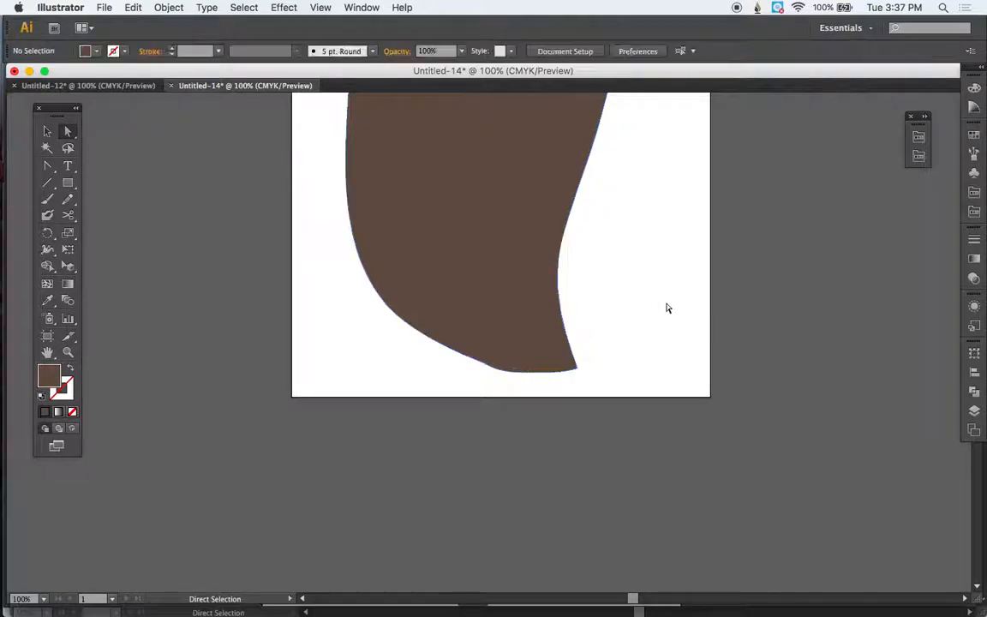
- Add a gradient mesh to the brown body with three mesh points: upper left, centre and lower right
{"action": "scroll", "coordinate": [667, 308], "scroll_direction": "up", "scroll_amount": 5}
{"action": "scroll", "coordinate": [667, 311], "scroll_direction": "up", "scroll_amount": 3}
{"action": "scroll", "coordinate": [667, 310], "scroll_direction": "right", "scroll_amount": 2}
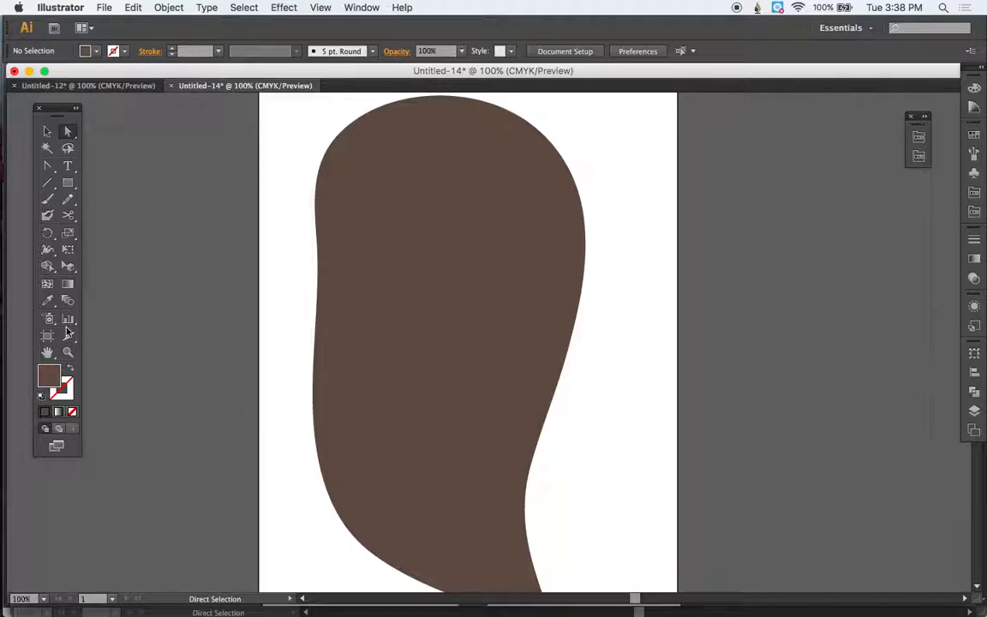
{"action": "left_click", "coordinate": [46, 286]}
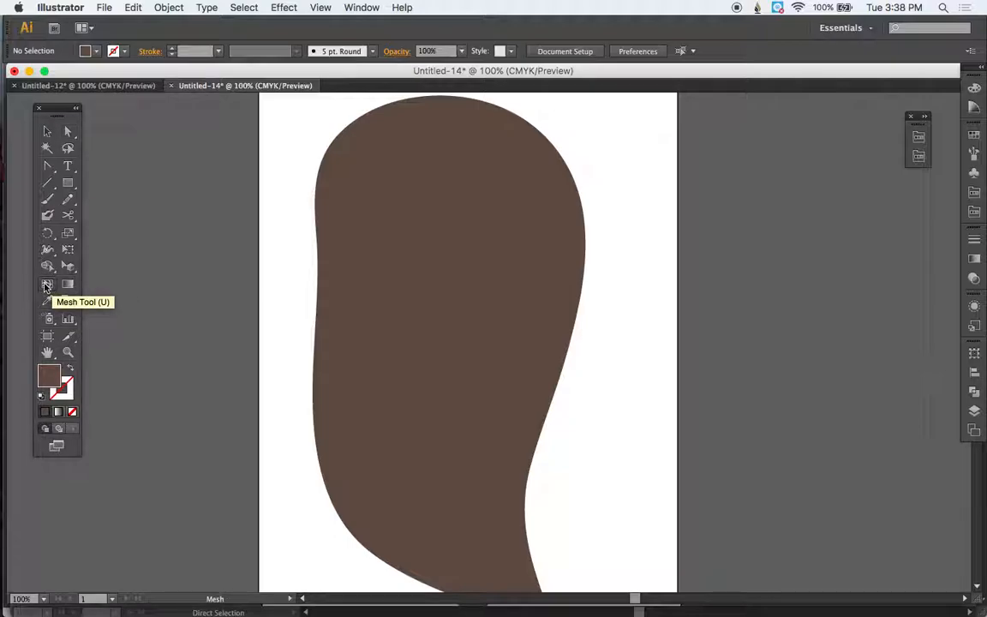
{"action": "left_click", "coordinate": [380, 210]}
{"action": "left_click", "coordinate": [440, 336]}
{"action": "left_click", "coordinate": [503, 440]}
- Select mesh points along the lower part of the body's right edge and colour them black as shading
{"action": "key", "text": "a"}
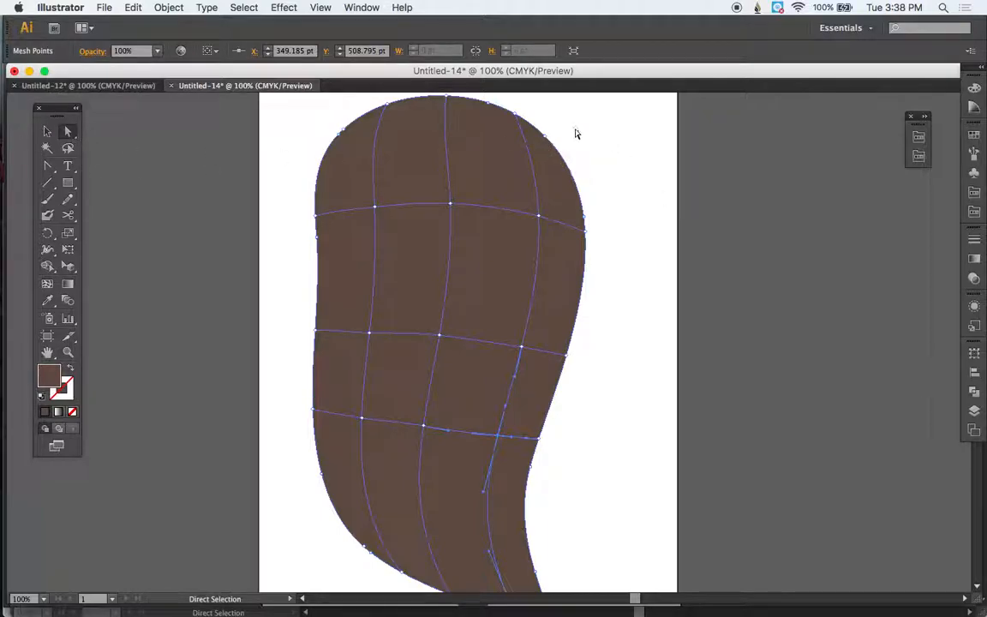
{"action": "left_click", "coordinate": [546, 142]}
{"action": "left_click", "coordinate": [586, 222]}
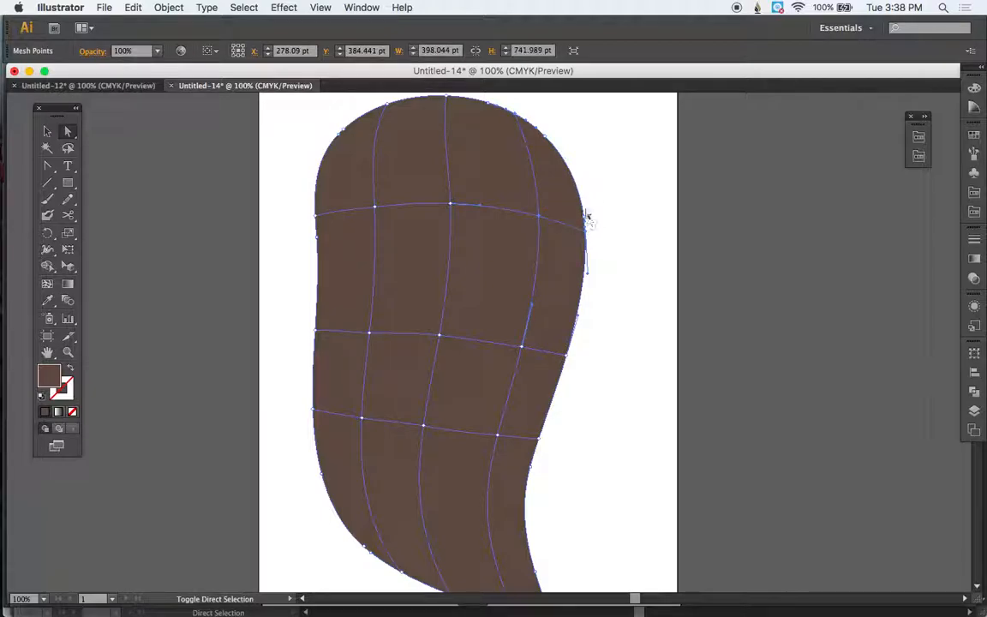
{"action": "left_click", "coordinate": [586, 221], "text": "shift"}
{"action": "left_click", "coordinate": [587, 232], "text": "shift"}
{"action": "left_click", "coordinate": [586, 232], "text": "shift"}
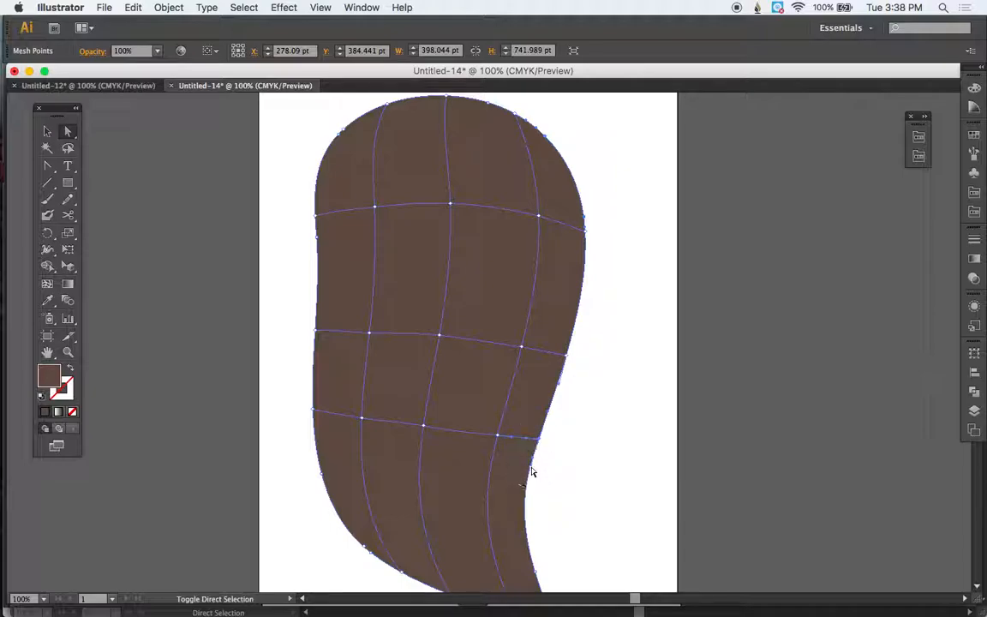
{"action": "scroll", "coordinate": [580, 535], "scroll_direction": "down", "scroll_amount": 5}
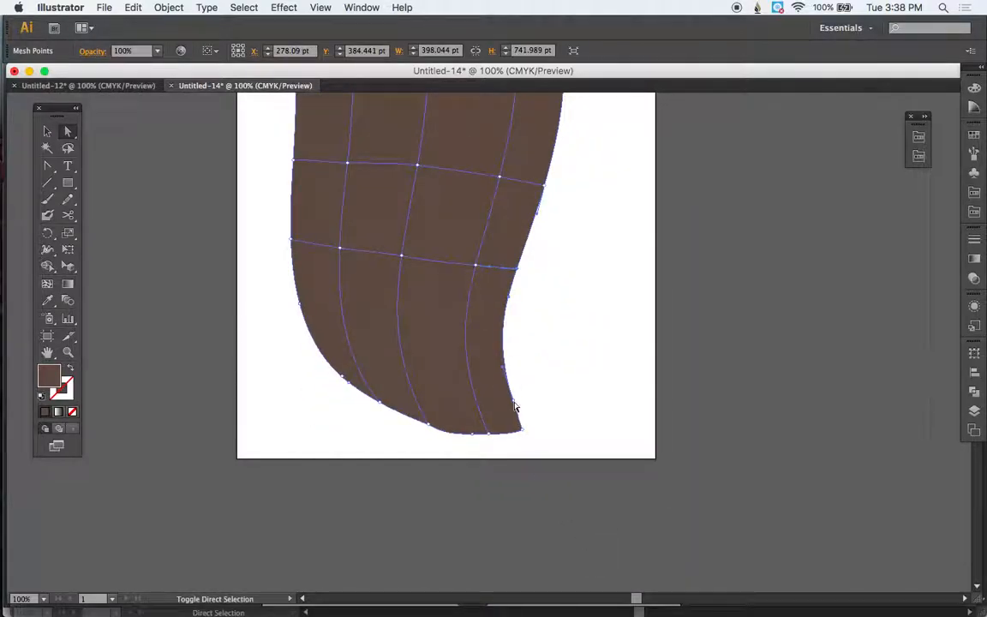
{"action": "left_click", "coordinate": [522, 430]}
{"action": "scroll", "coordinate": [641, 401], "scroll_direction": "up", "scroll_amount": 5}
{"action": "scroll", "coordinate": [641, 401], "scroll_direction": "down", "scroll_amount": 1}
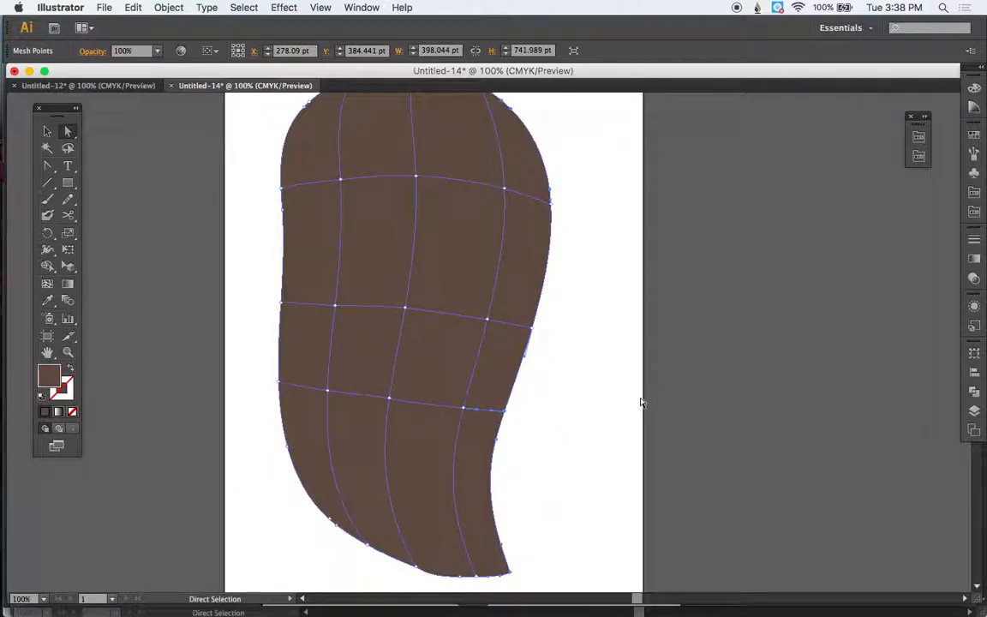
{"action": "left_click", "coordinate": [974, 135]}
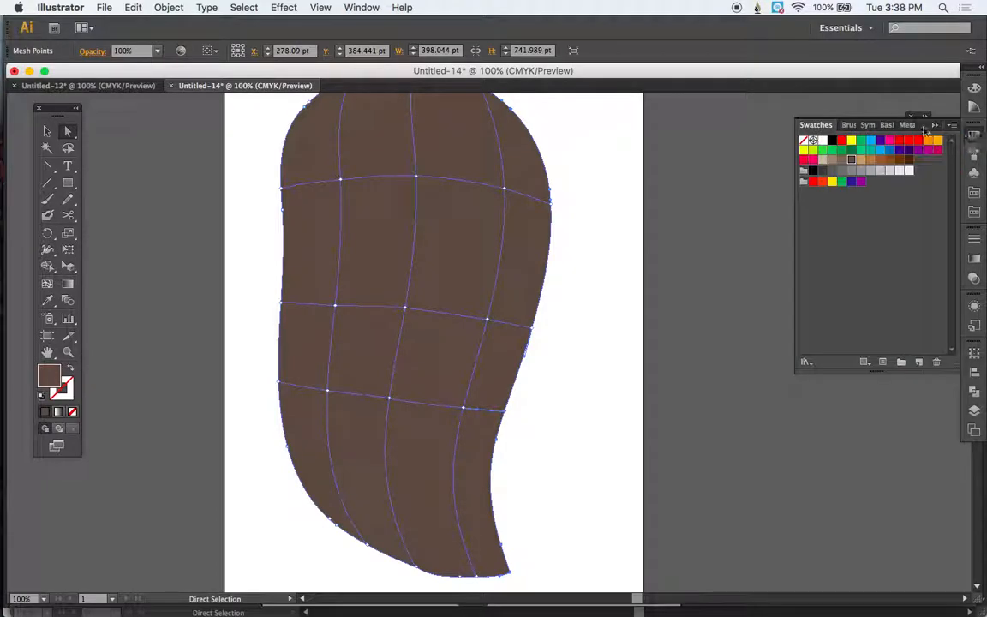
{"action": "left_click", "coordinate": [834, 143]}
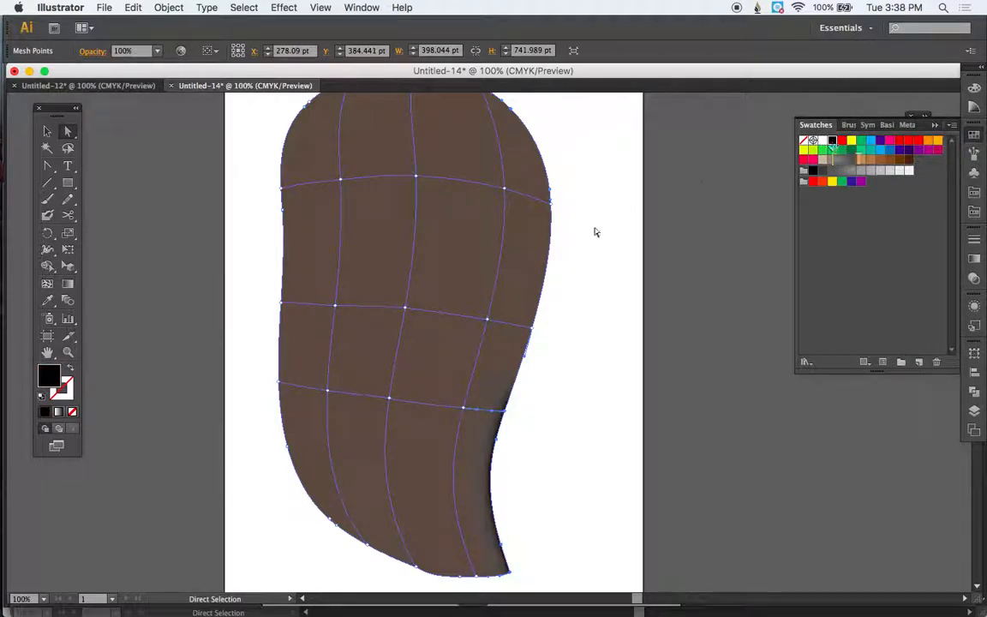
- Extend the black shading up the body's right edge by colouring only its outer mesh points, leaving the two inner points out
{"action": "left_click", "coordinate": [532, 333]}
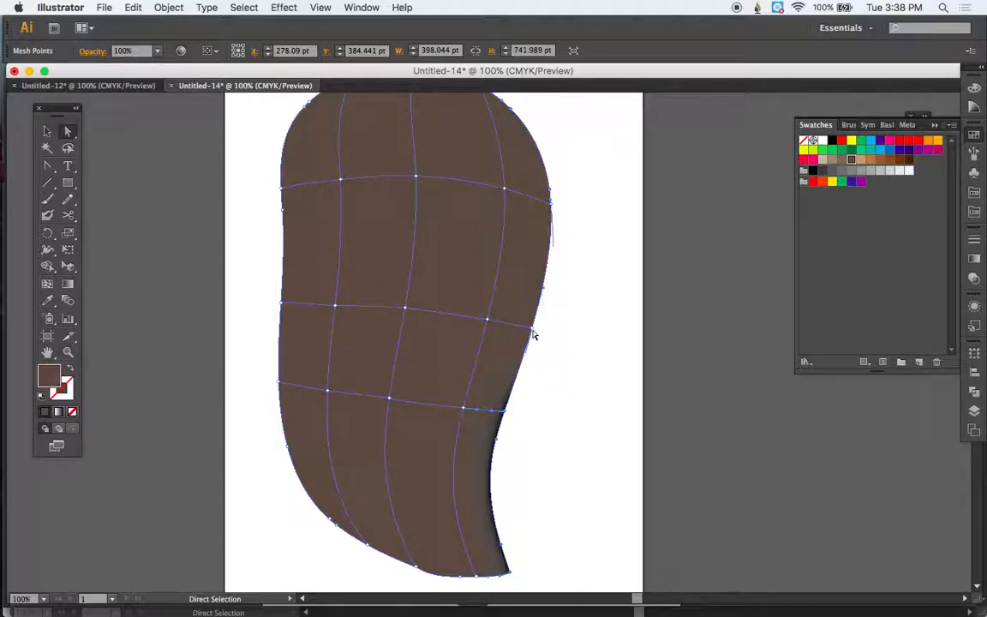
{"action": "left_click", "coordinate": [564, 326]}
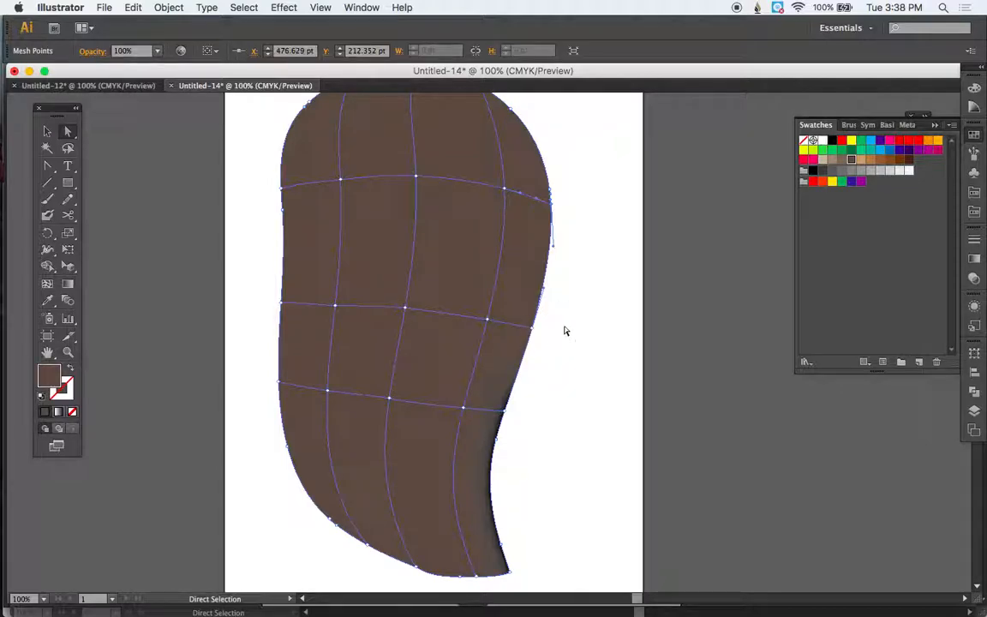
{"action": "left_click", "coordinate": [521, 336]}
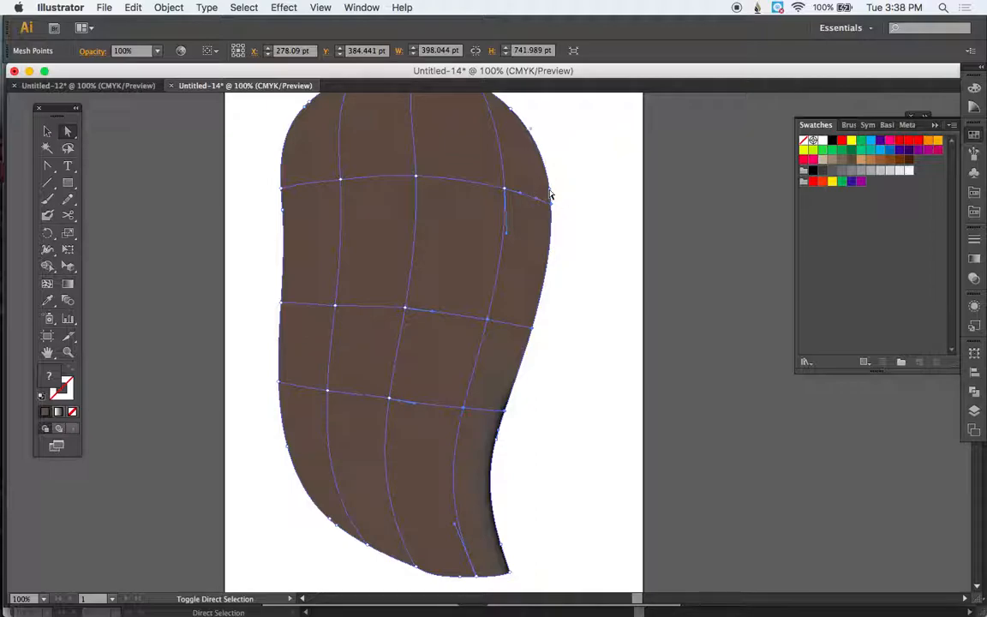
{"action": "left_click", "coordinate": [512, 109], "text": "shift"}
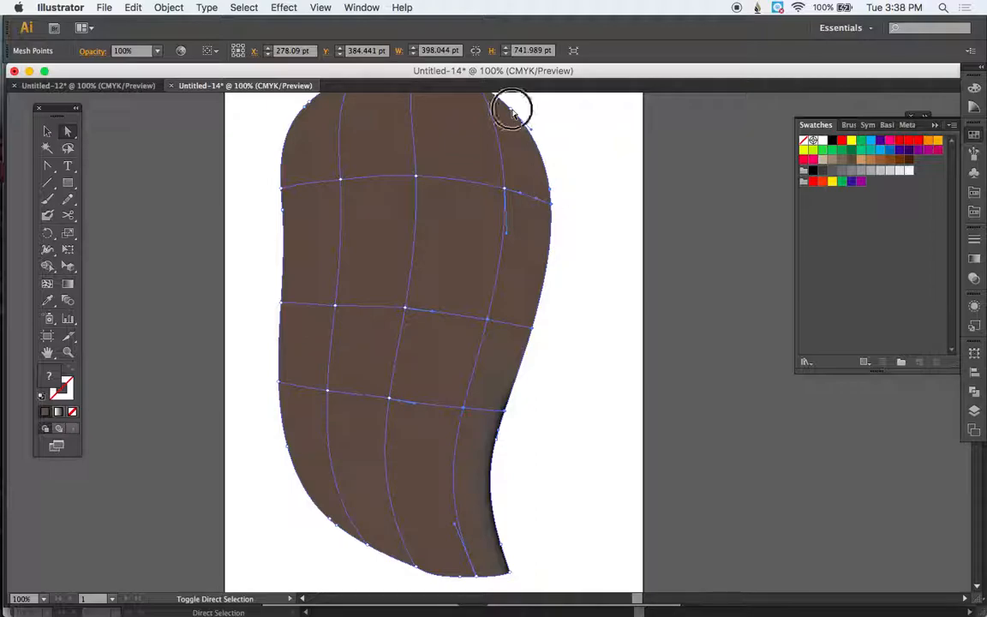
{"action": "left_click", "coordinate": [833, 140]}
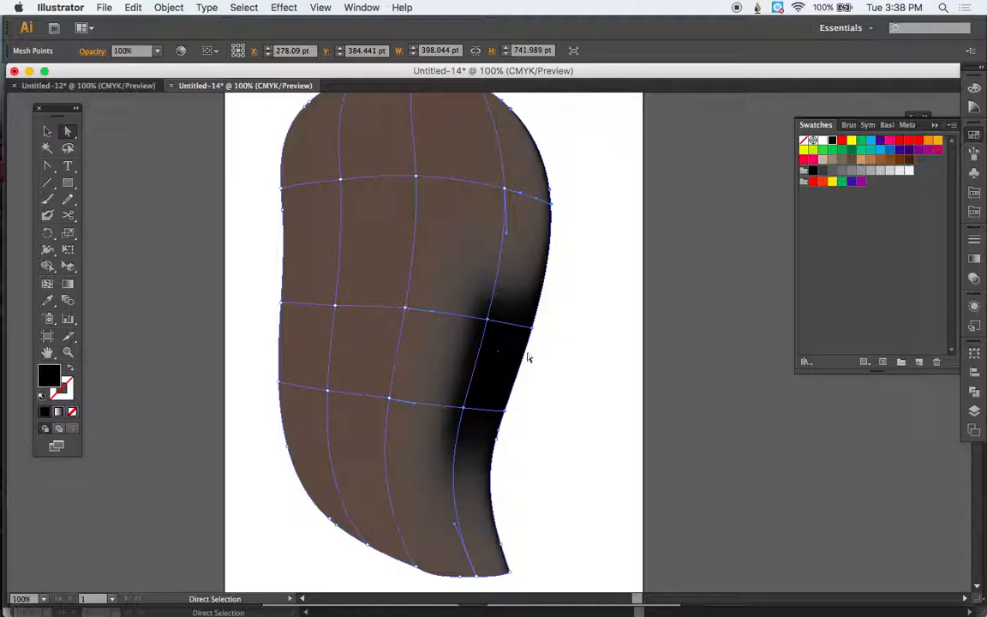
{"action": "key", "text": "super+z"}
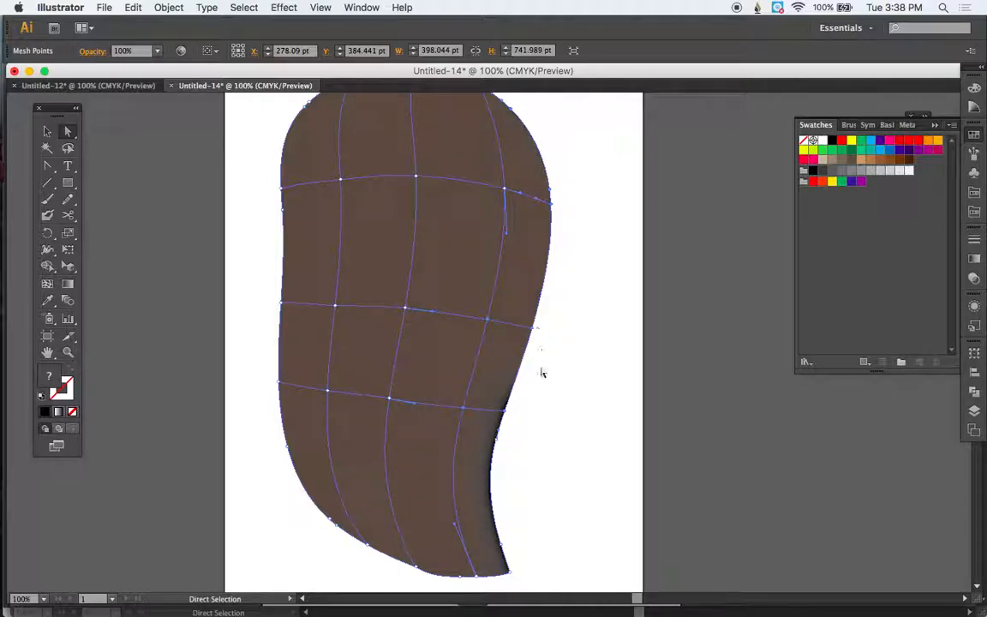
{"action": "left_click", "coordinate": [488, 320], "text": "shift"}
{"action": "left_click", "coordinate": [466, 411], "text": "shift"}
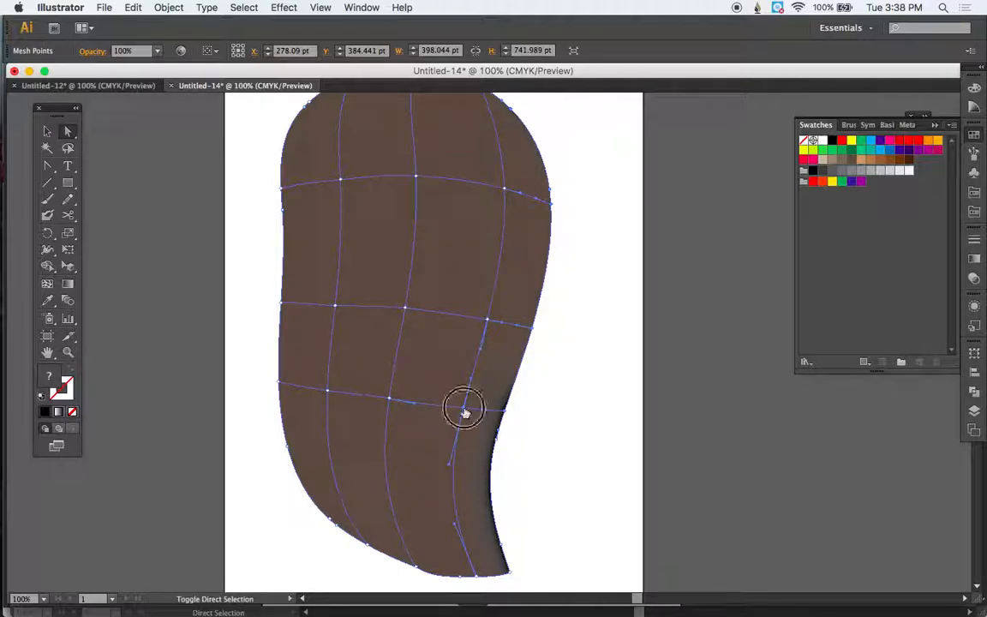
{"action": "left_click", "coordinate": [832, 140]}
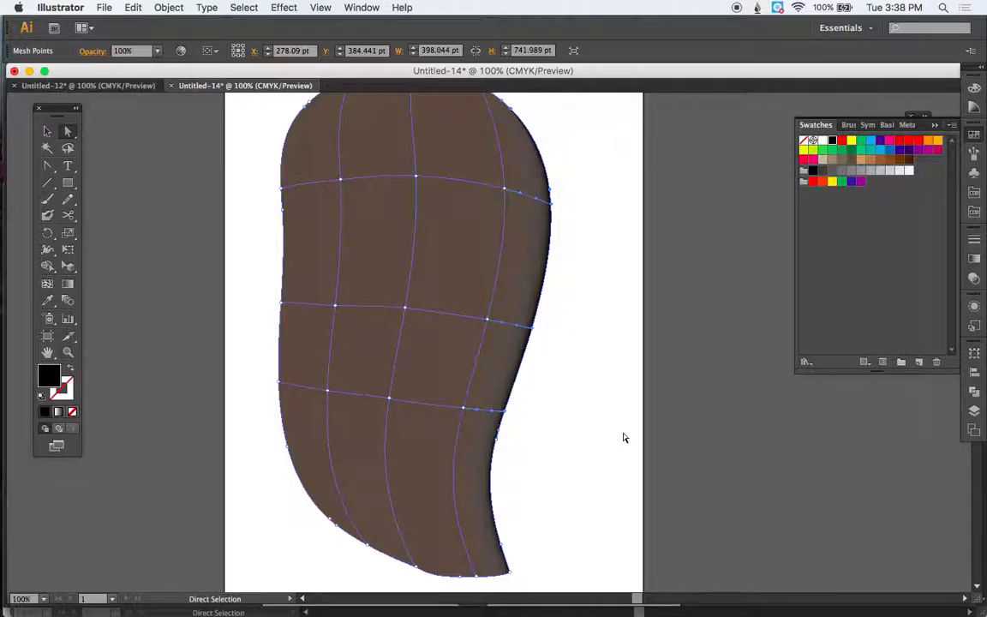
- Select the mesh points along the body's bottom and left edges and colour them dark brown 382f2a as shading
{"action": "scroll", "coordinate": [624, 438], "scroll_direction": "left", "scroll_amount": 3}
{"action": "scroll", "coordinate": [624, 438], "scroll_direction": "down", "scroll_amount": 3}
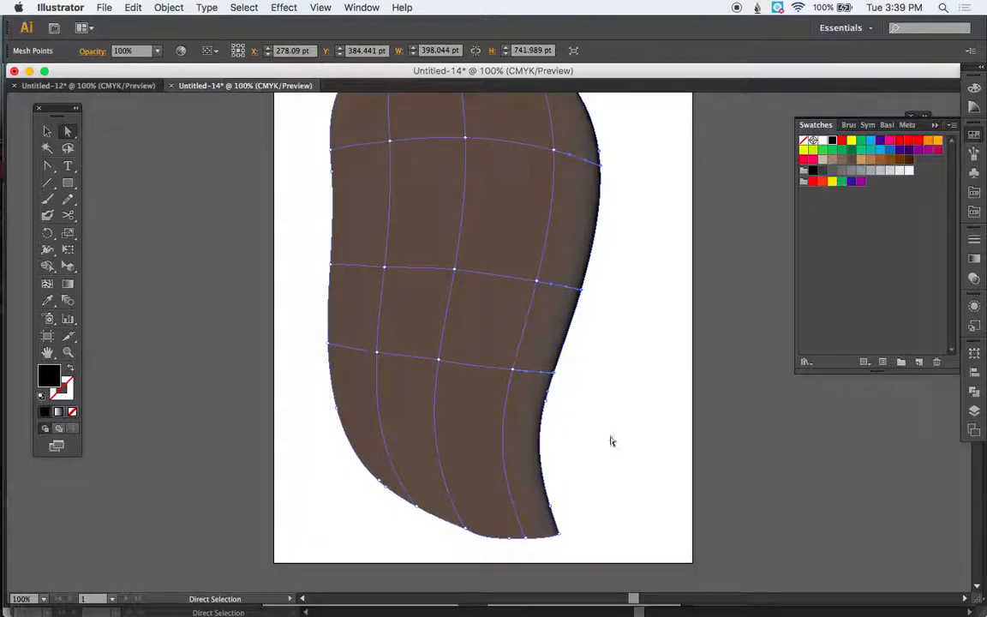
{"action": "left_click", "coordinate": [525, 538]}
{"action": "left_click", "coordinate": [566, 549]}
{"action": "left_click", "coordinate": [534, 537]}
{"action": "left_click", "coordinate": [532, 538]}
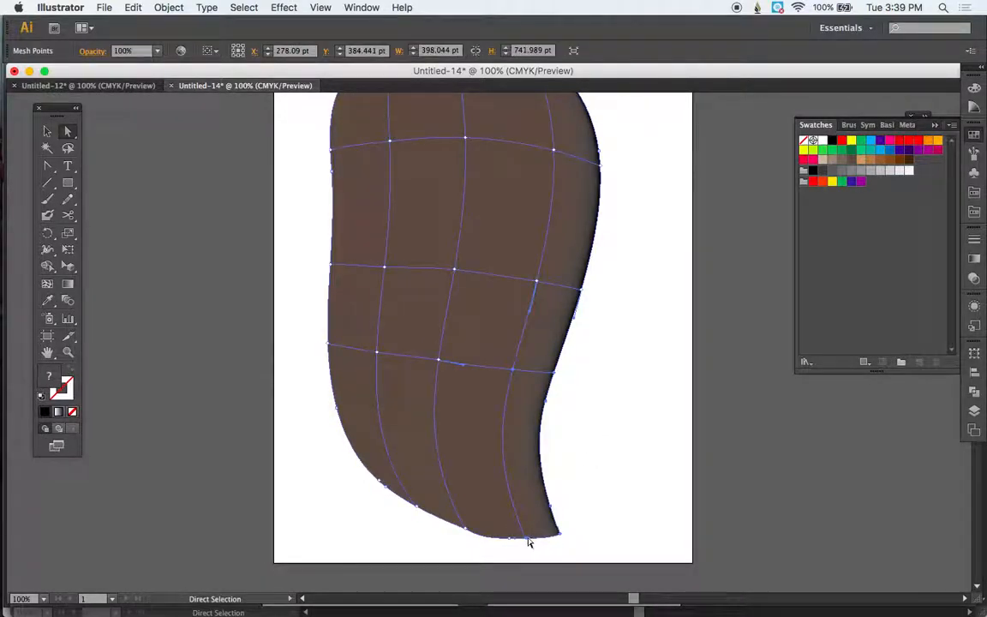
{"action": "left_click", "coordinate": [578, 553]}
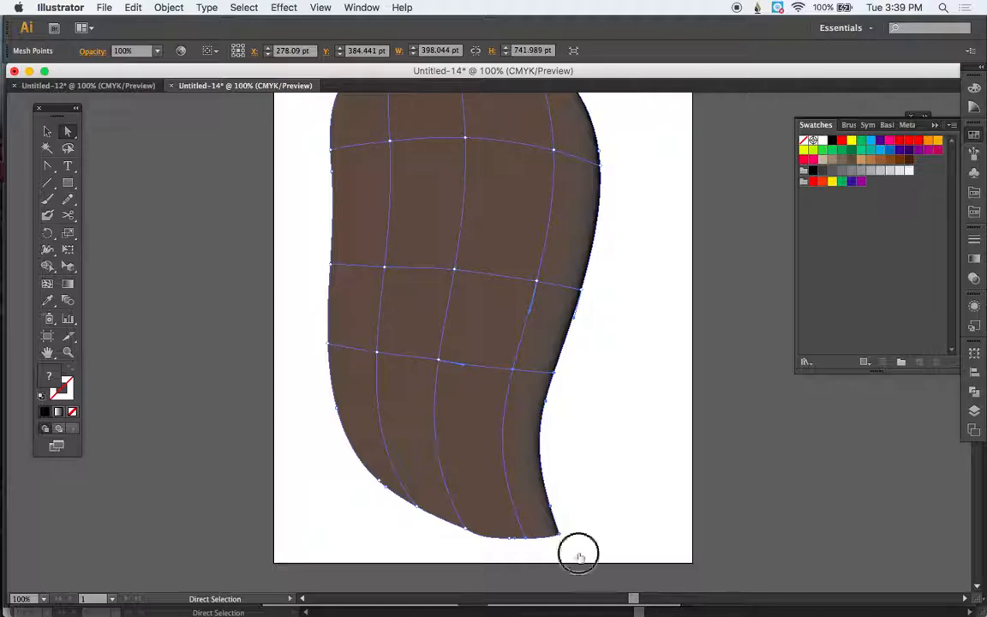
{"action": "left_click", "coordinate": [480, 531]}
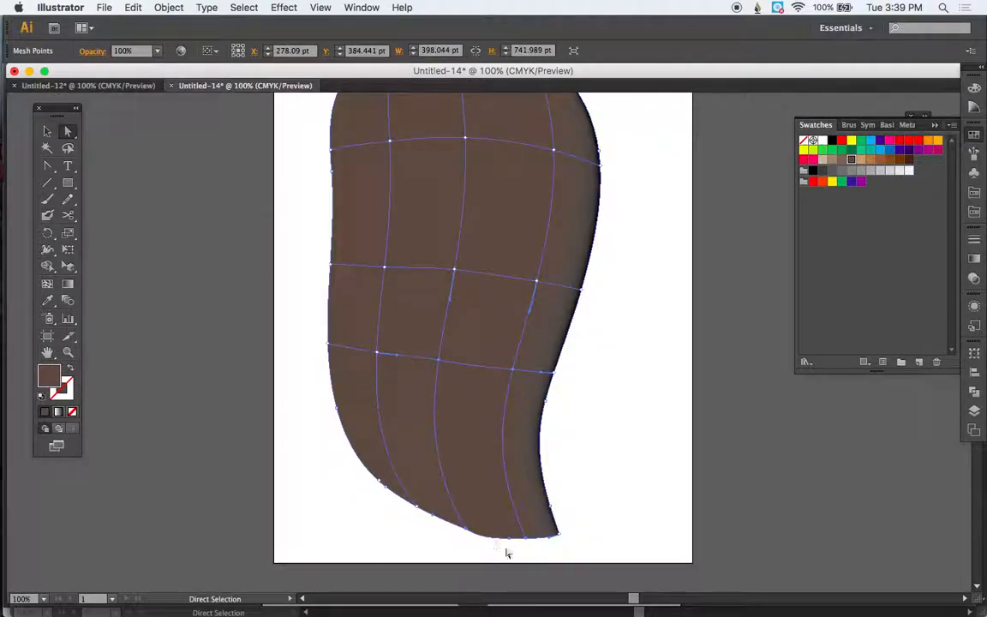
{"action": "left_click", "coordinate": [417, 508]}
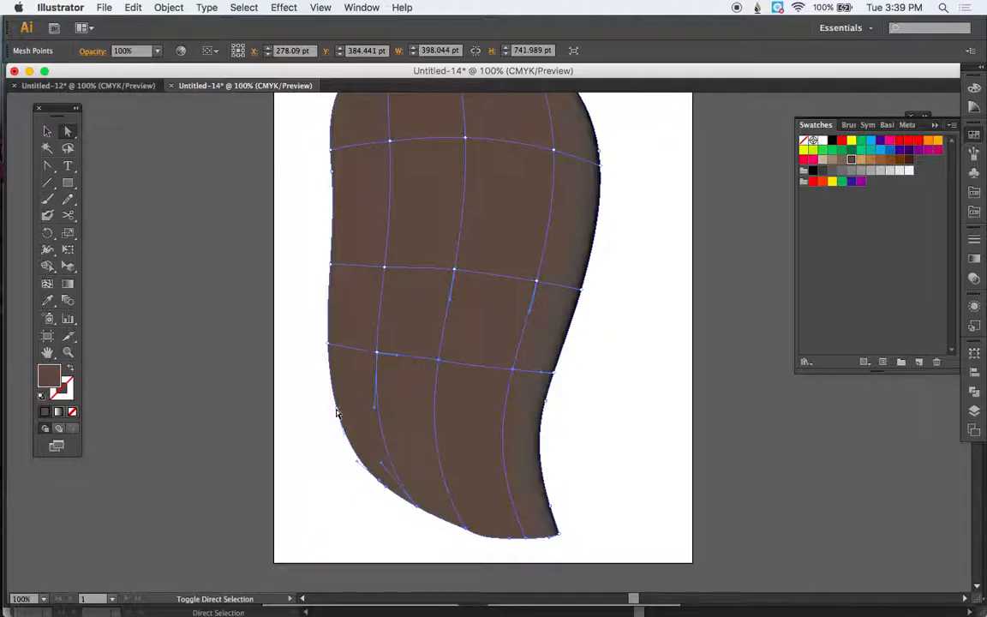
{"action": "left_click", "coordinate": [328, 345]}
{"action": "scroll", "coordinate": [265, 403], "scroll_direction": "up", "scroll_amount": 5}
{"action": "scroll", "coordinate": [265, 403], "scroll_direction": "left", "scroll_amount": 2}
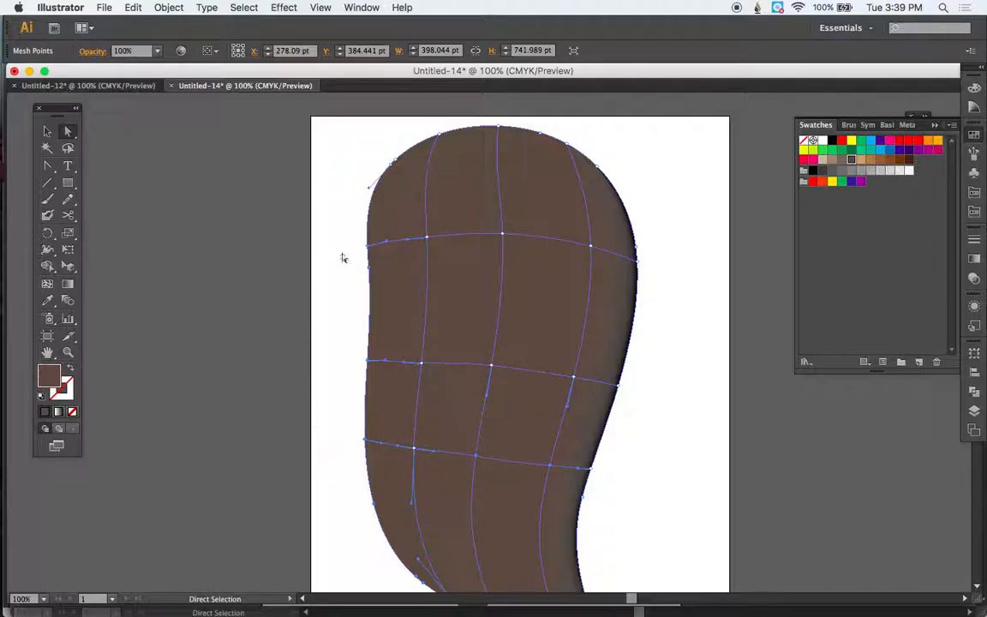
{"action": "double_click", "coordinate": [48, 375]}
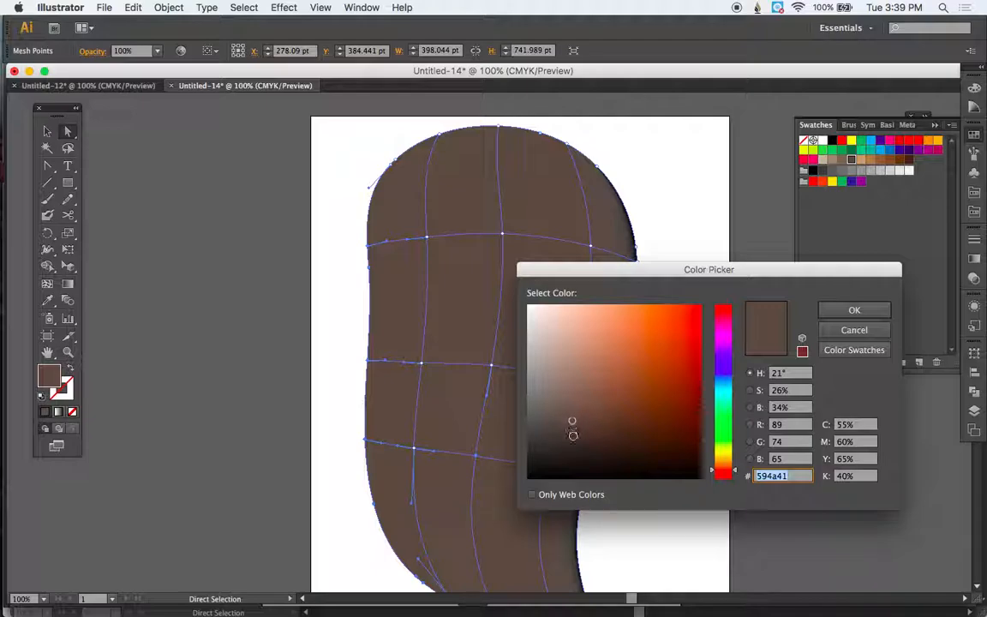
{"action": "left_click", "coordinate": [573, 441]}
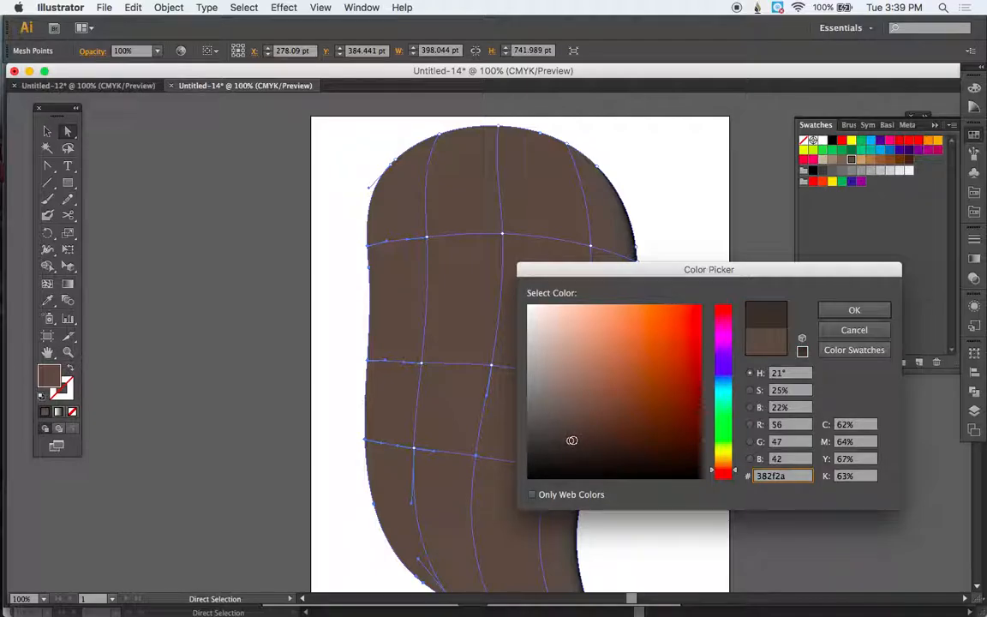
{"action": "left_click", "coordinate": [884, 308]}
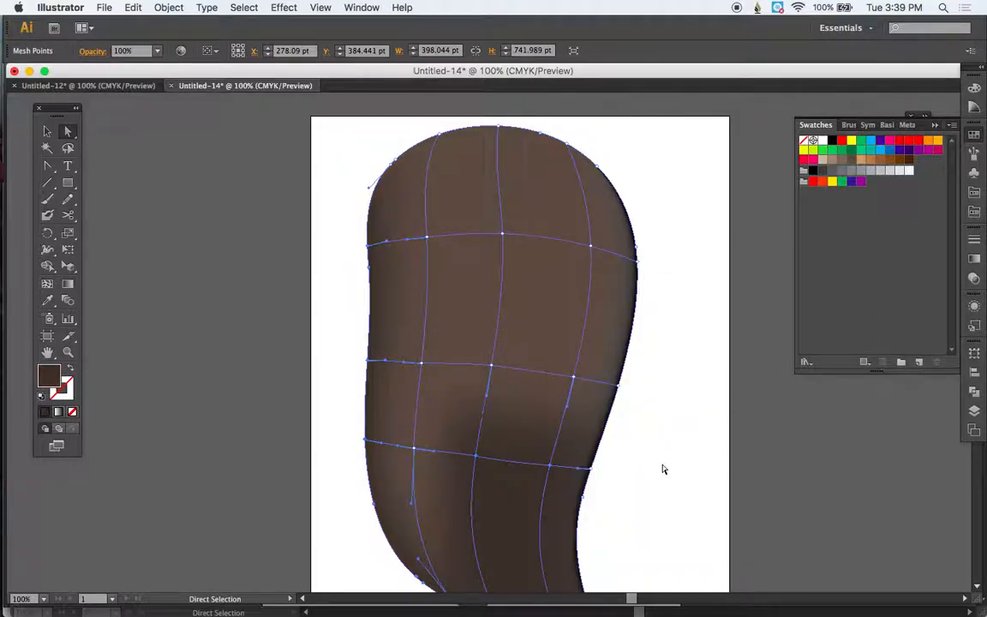
- Recolour the two darkened inner mesh points in the body's lower part with the plain body brown using the Eyedropper, and deselect the body
{"action": "scroll", "coordinate": [662, 468], "scroll_direction": "down", "scroll_amount": 5}
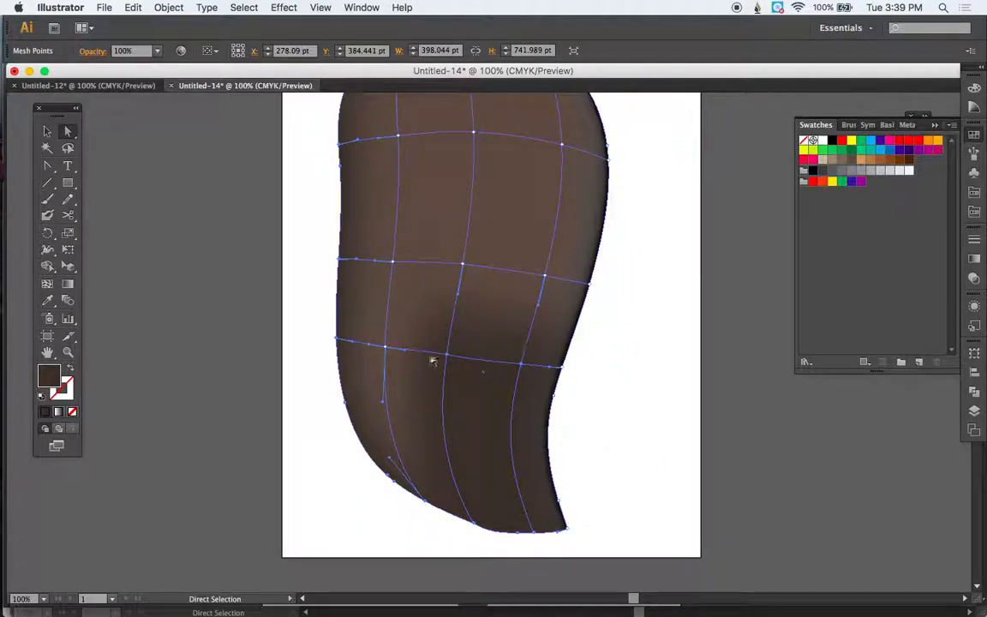
{"action": "left_click", "coordinate": [624, 366]}
{"action": "left_click", "coordinate": [456, 369]}
{"action": "left_click", "coordinate": [447, 357]}
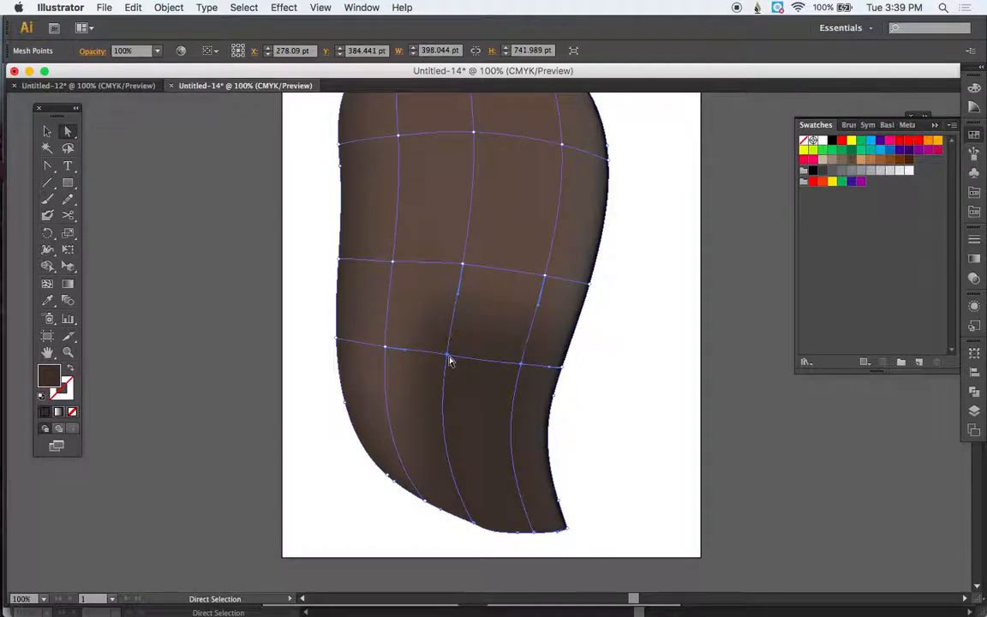
{"action": "left_click", "coordinate": [521, 365], "text": "shift"}
{"action": "key", "text": "i"}
{"action": "left_click", "coordinate": [515, 187]}
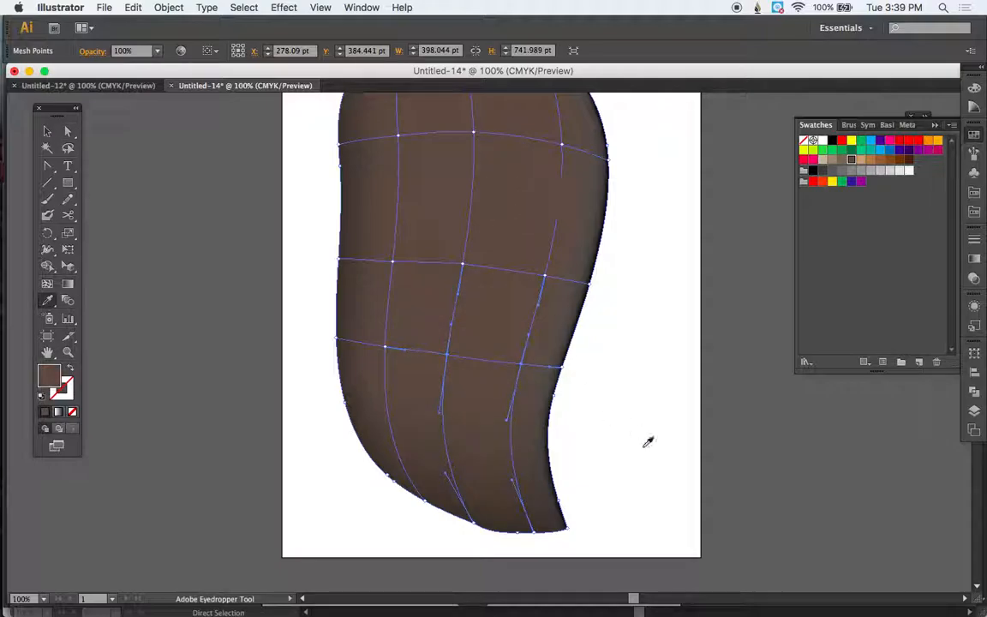
{"action": "key", "text": "v"}
{"action": "left_click", "coordinate": [648, 496]}
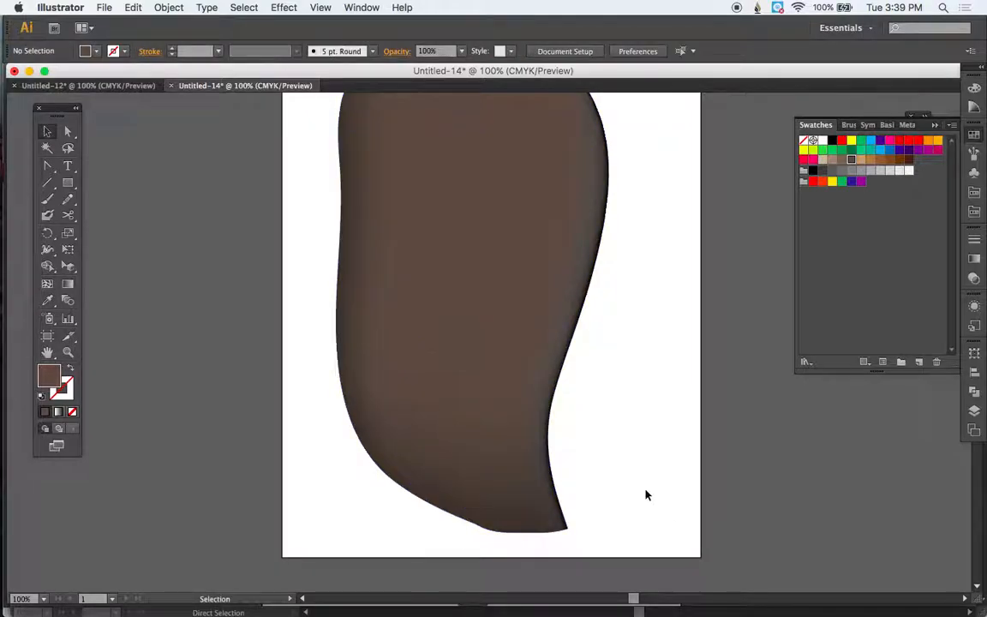
- Draw a rectangle slightly larger than the artboard that covers the whole body
{"action": "key", "text": "super+minus"}
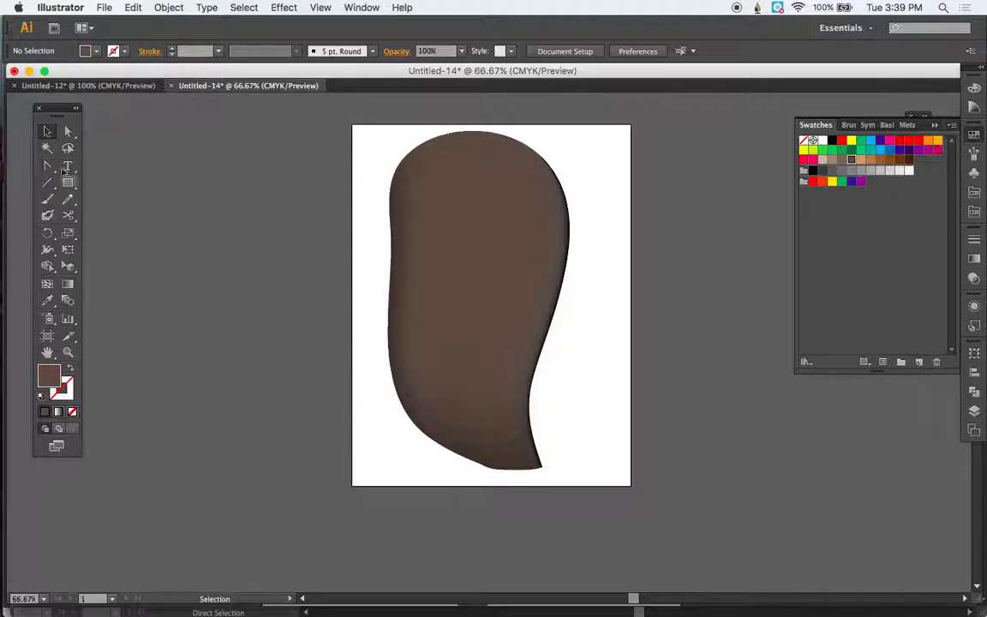
{"action": "left_click", "coordinate": [65, 182]}
{"action": "left_click_drag", "start_coordinate": [346, 119], "coordinate": [643, 498]}
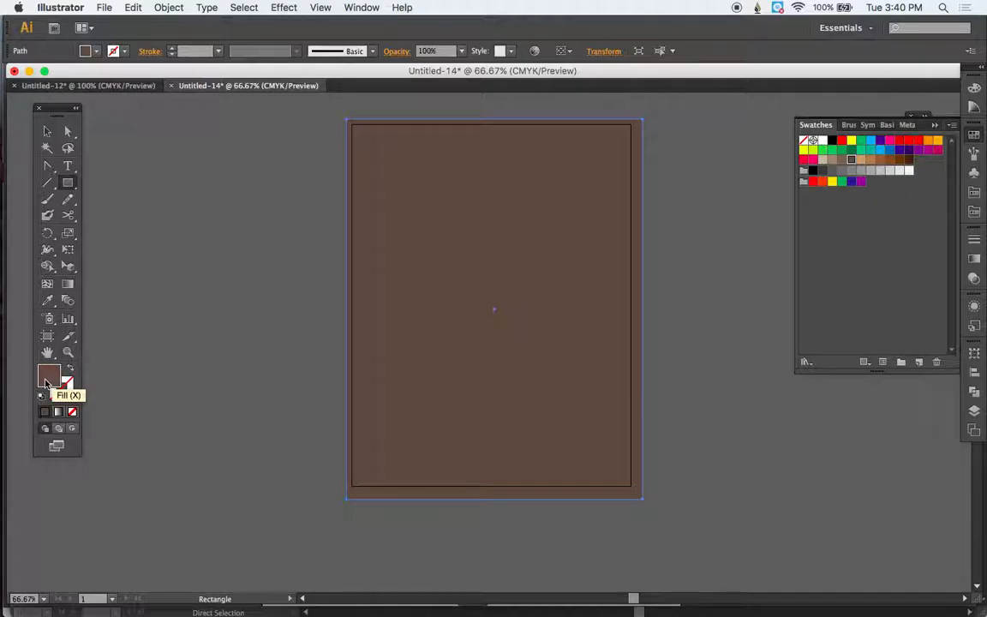
- Try several swatches from the Basic Graphics_Textures pattern library on the rectangle and fill it with the sparse, evenly spaced dot texture
{"action": "left_click", "coordinate": [806, 364]}
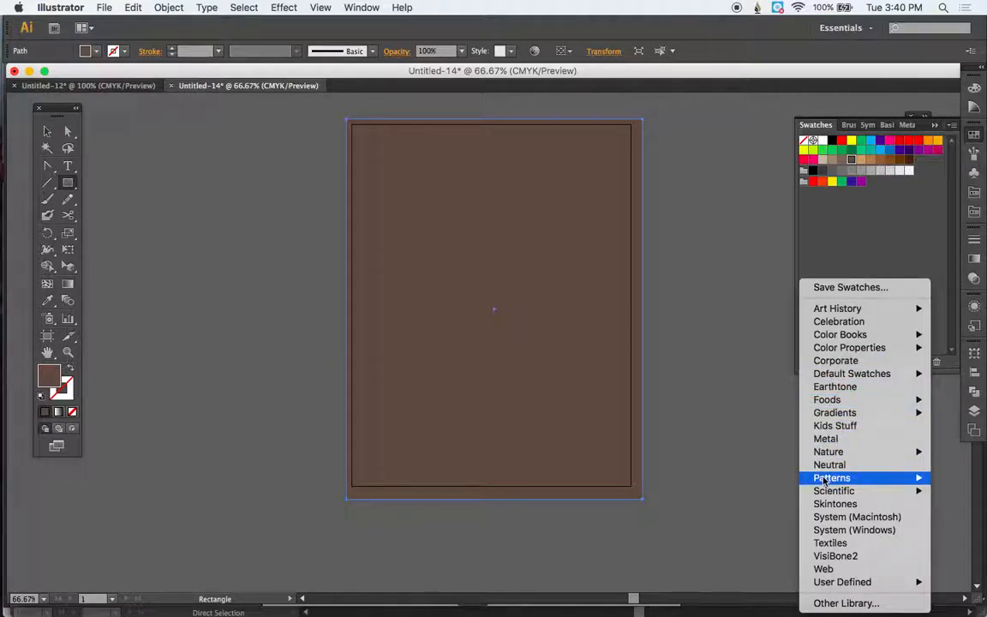
{"action": "mouse_move", "coordinate": [827, 478]}
{"action": "mouse_move", "coordinate": [767, 477]}
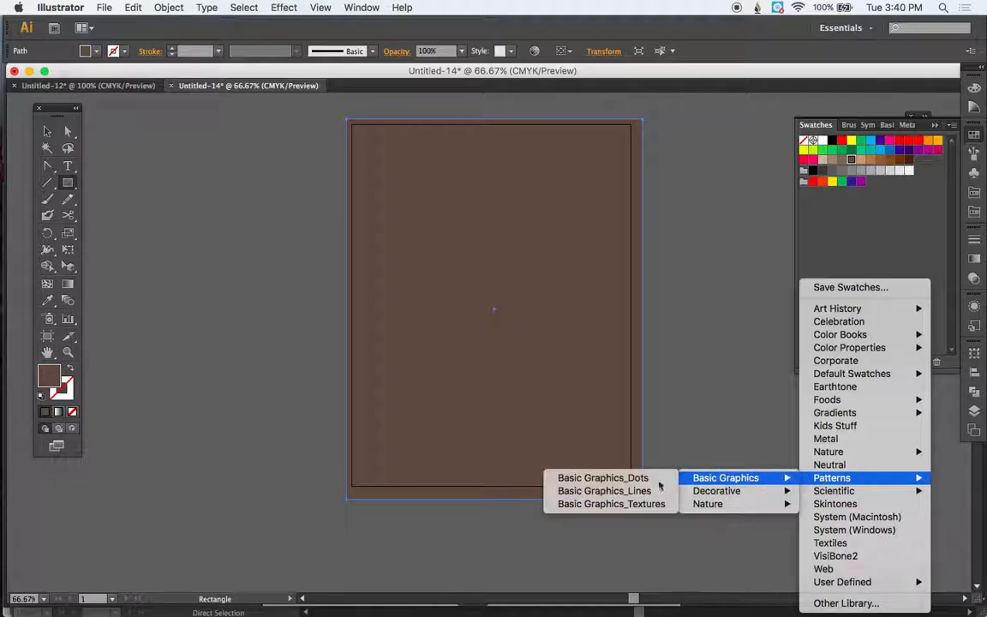
{"action": "left_click", "coordinate": [602, 505]}
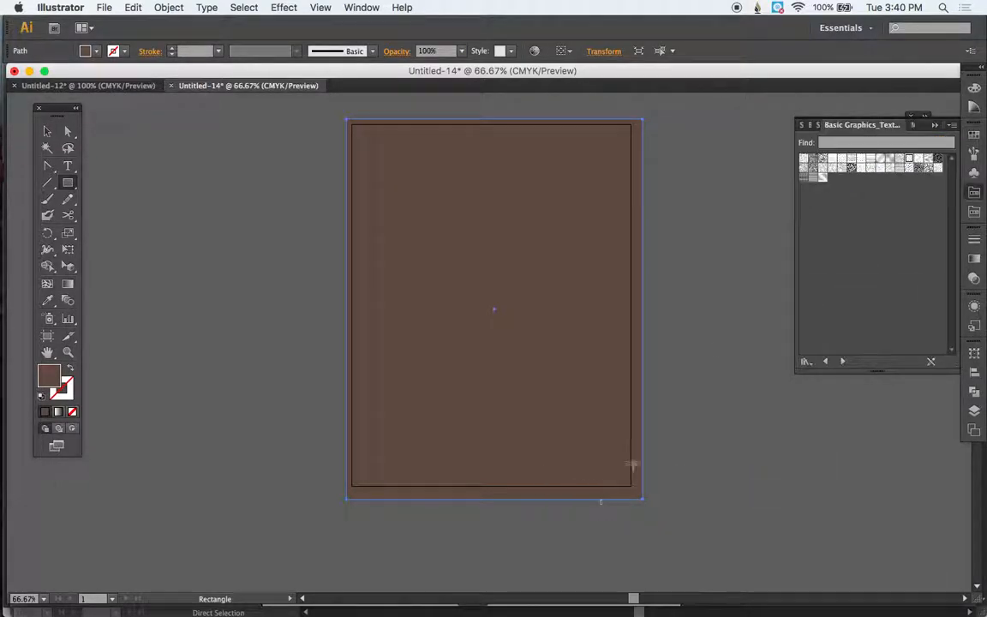
{"action": "left_click", "coordinate": [805, 160]}
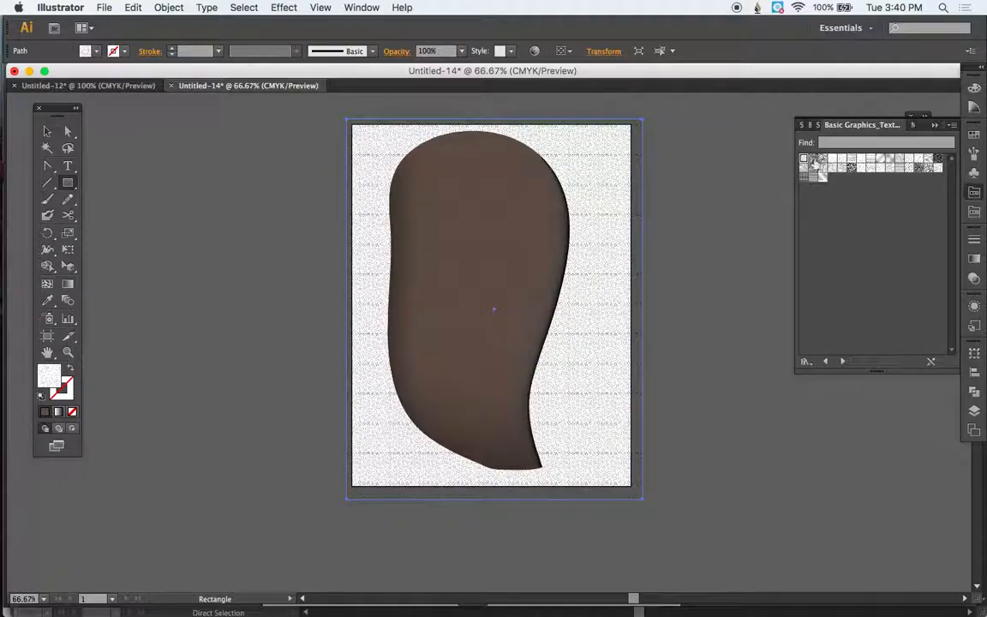
{"action": "left_click", "coordinate": [817, 160]}
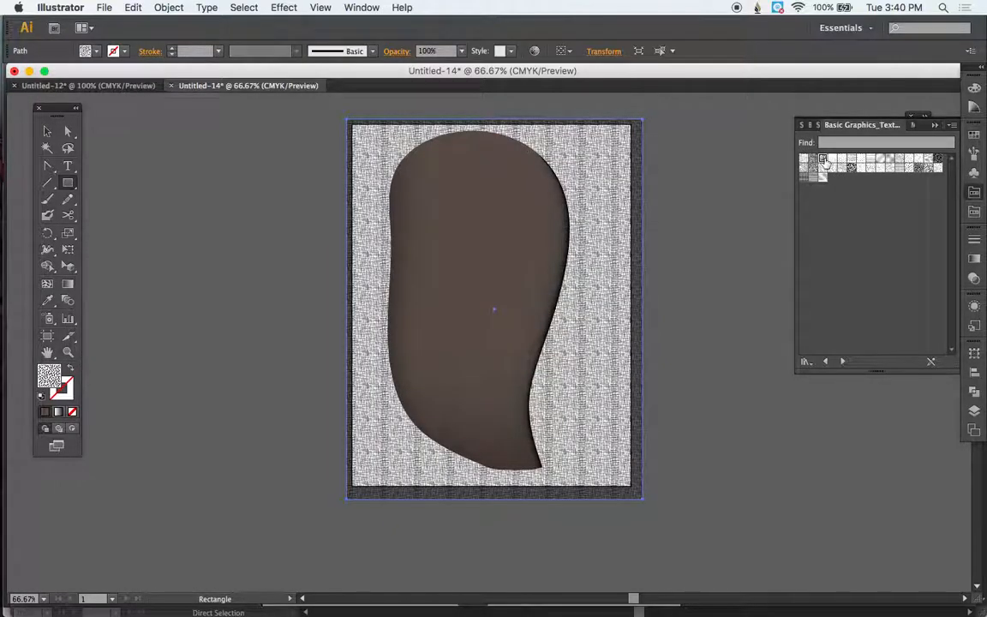
{"action": "left_click", "coordinate": [828, 160]}
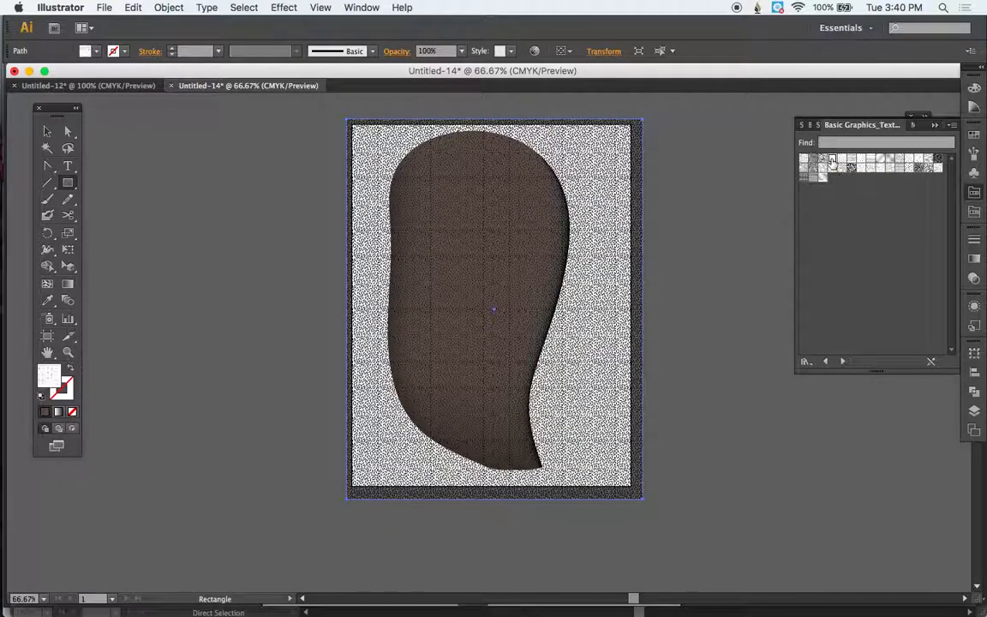
{"action": "left_click", "coordinate": [835, 160]}
{"action": "left_click", "coordinate": [842, 160]}
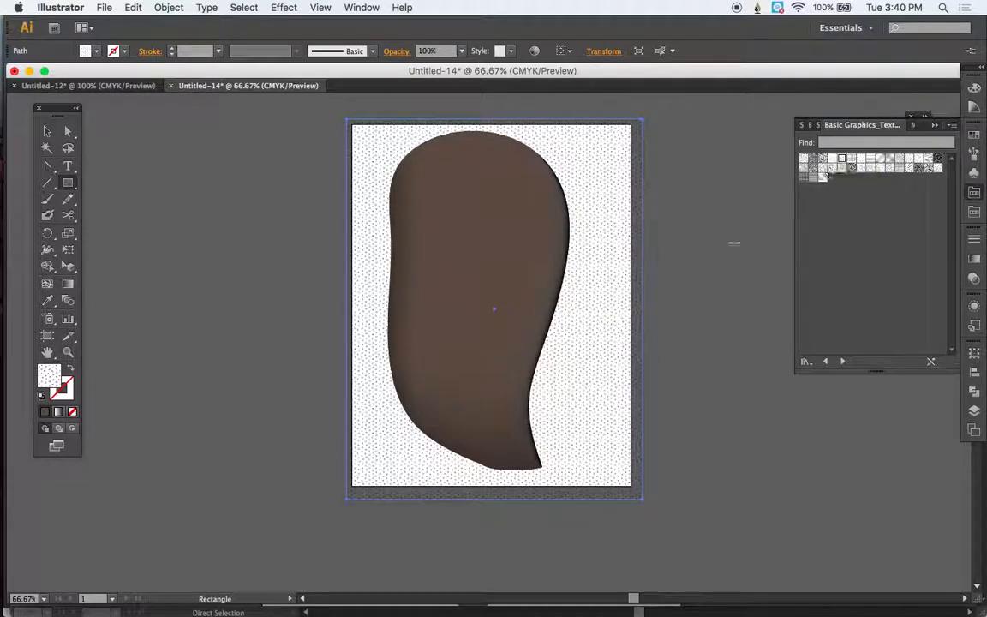
{"action": "left_click", "coordinate": [861, 160]}
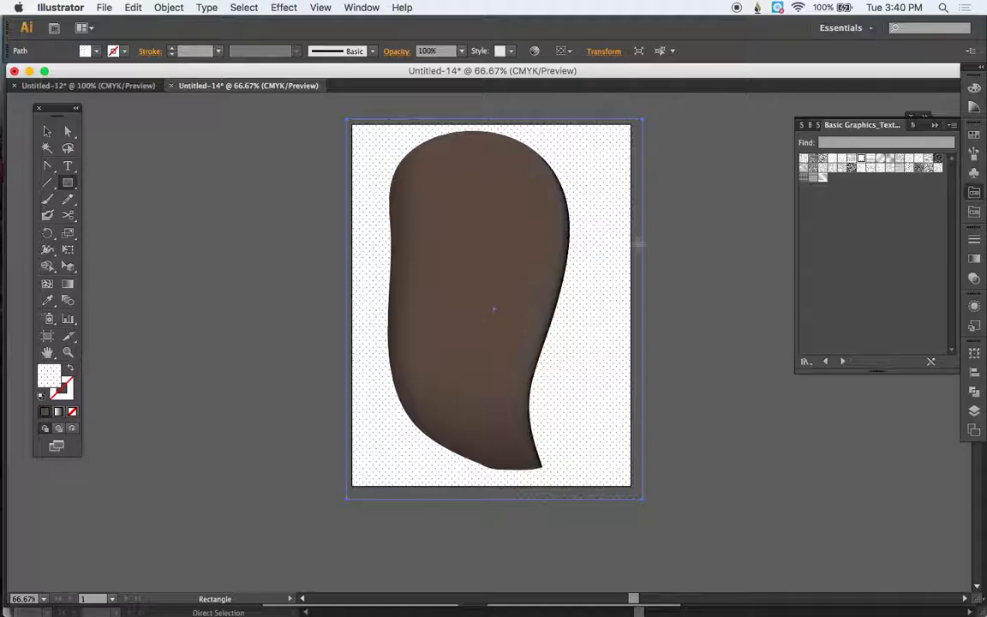
{"action": "left_click", "coordinate": [806, 360]}
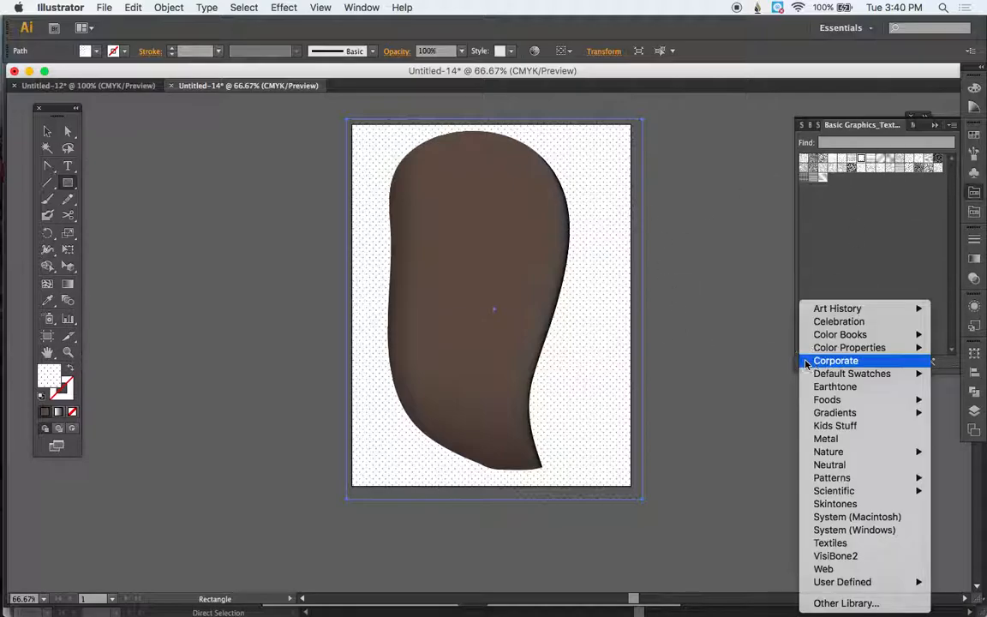
{"action": "left_click", "coordinate": [836, 255]}
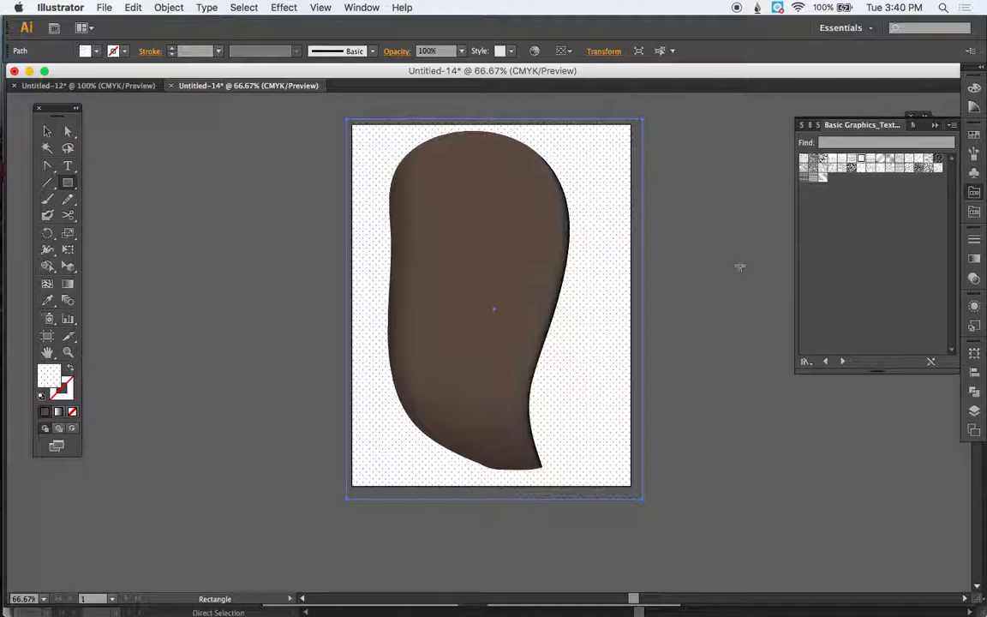
- Cut the dot-patterned rectangle to the clipboard and make an opacity mask for the shaded body
{"action": "left_click", "coordinate": [775, 361], "text": "super"}
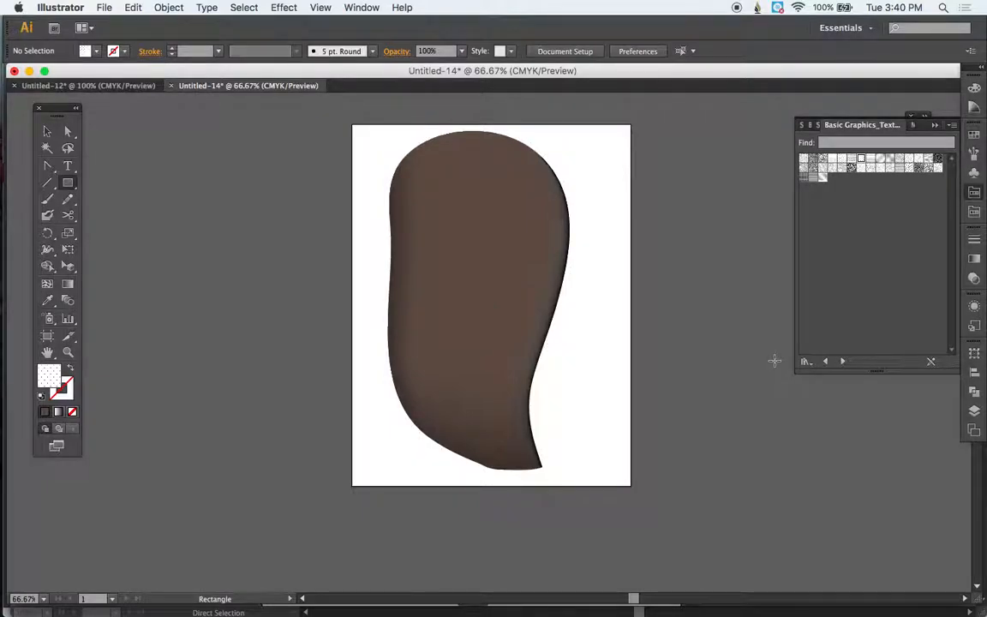
{"action": "left_click", "coordinate": [975, 280]}
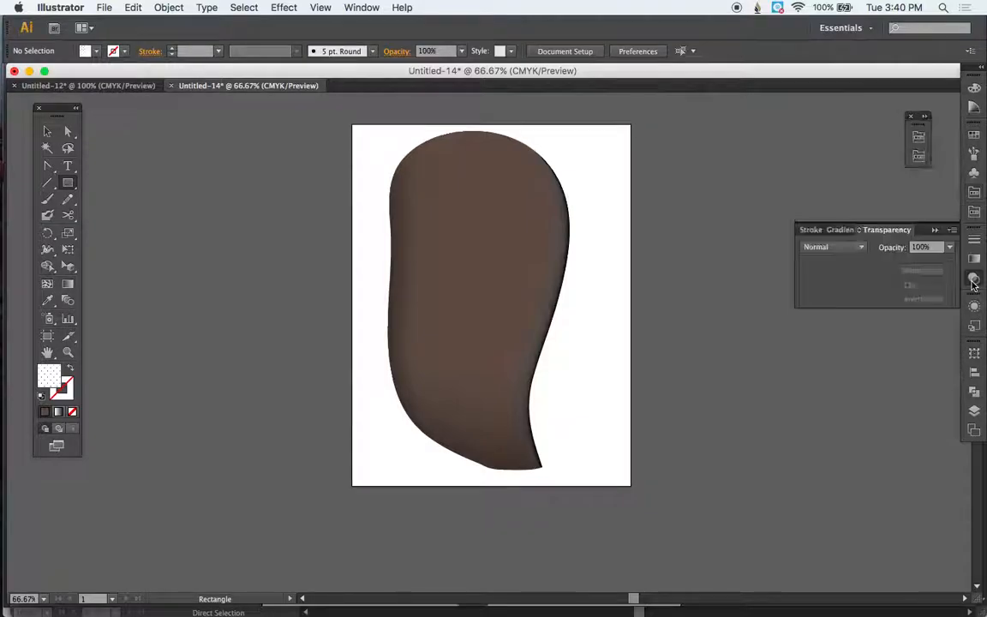
{"action": "left_click", "coordinate": [358, 7]}
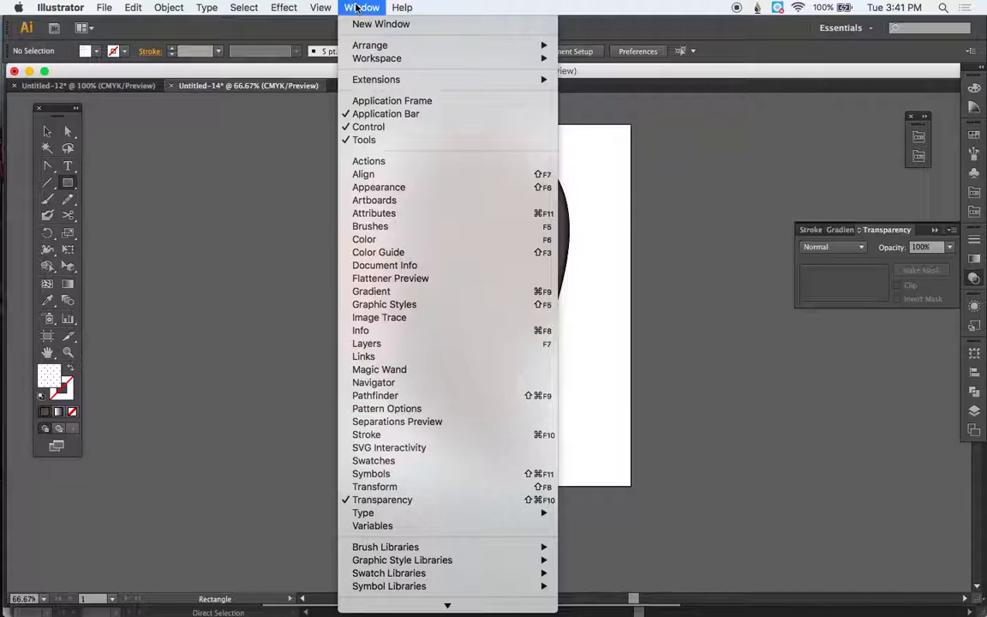
{"action": "left_click", "coordinate": [763, 353]}
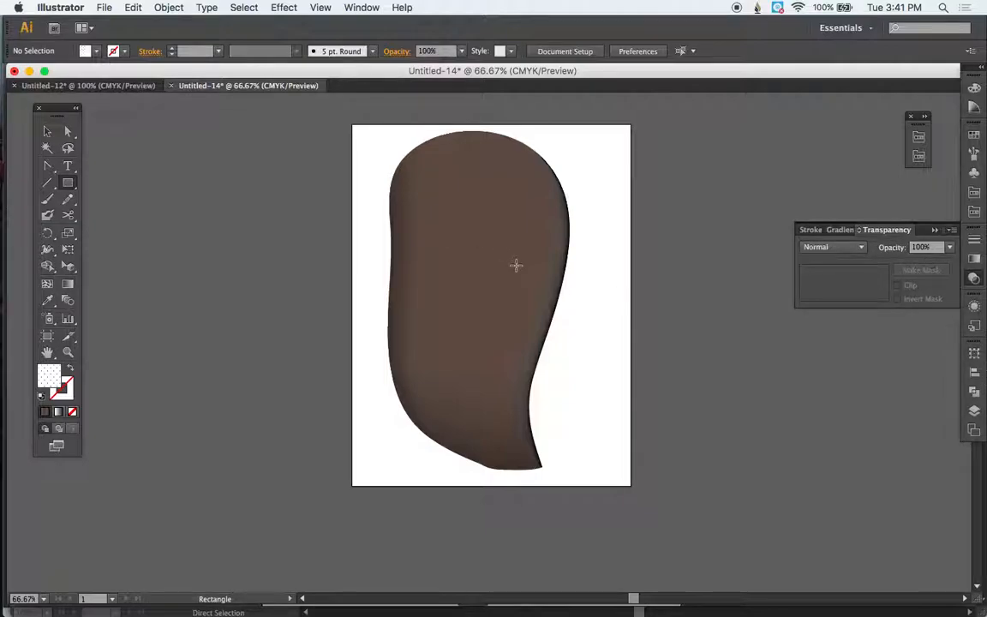
{"action": "key", "text": "a"}
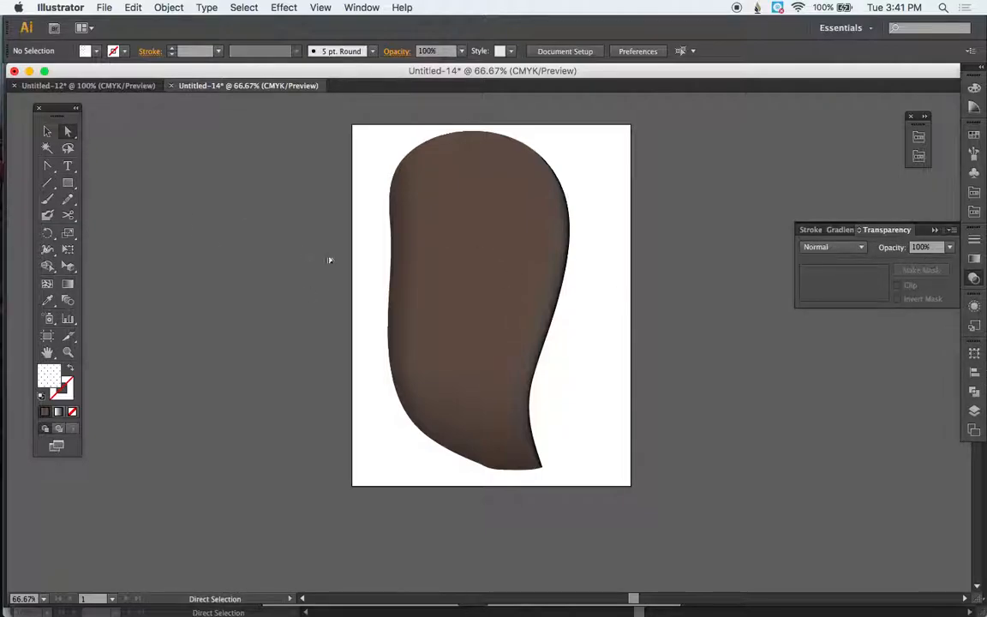
{"action": "left_click", "coordinate": [469, 317]}
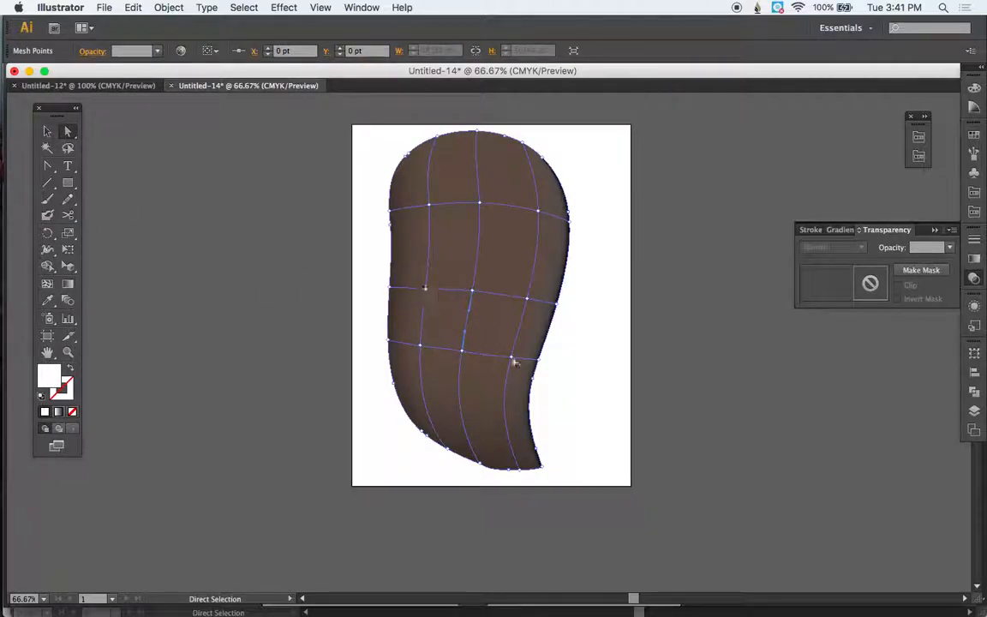
{"action": "left_click", "coordinate": [918, 272]}
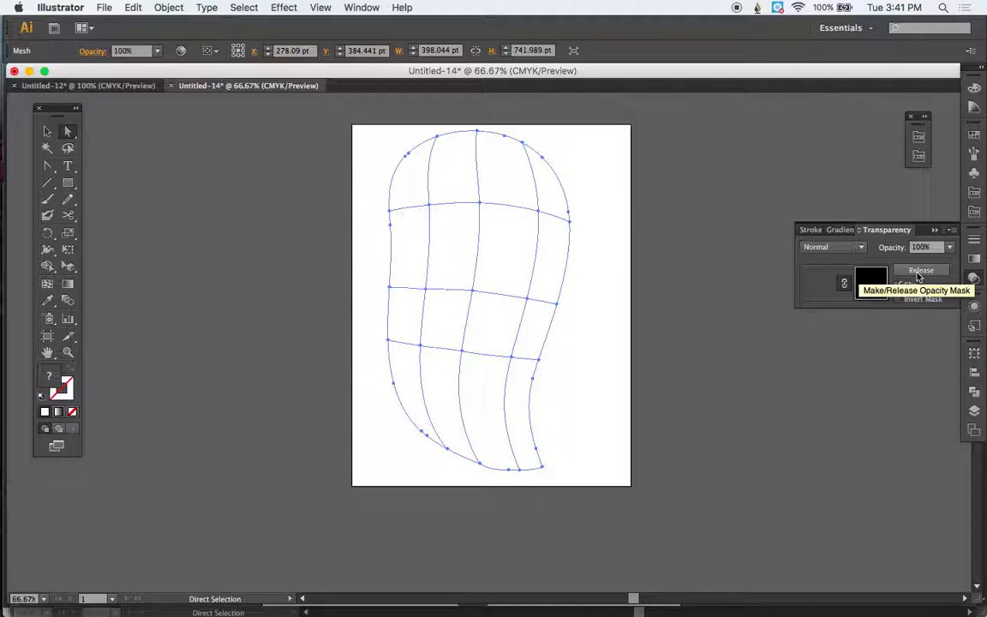
- Paste the dot-patterned rectangle into the body's opacity mask and move it up to cover the whole artboard
{"action": "left_click", "coordinate": [872, 295]}
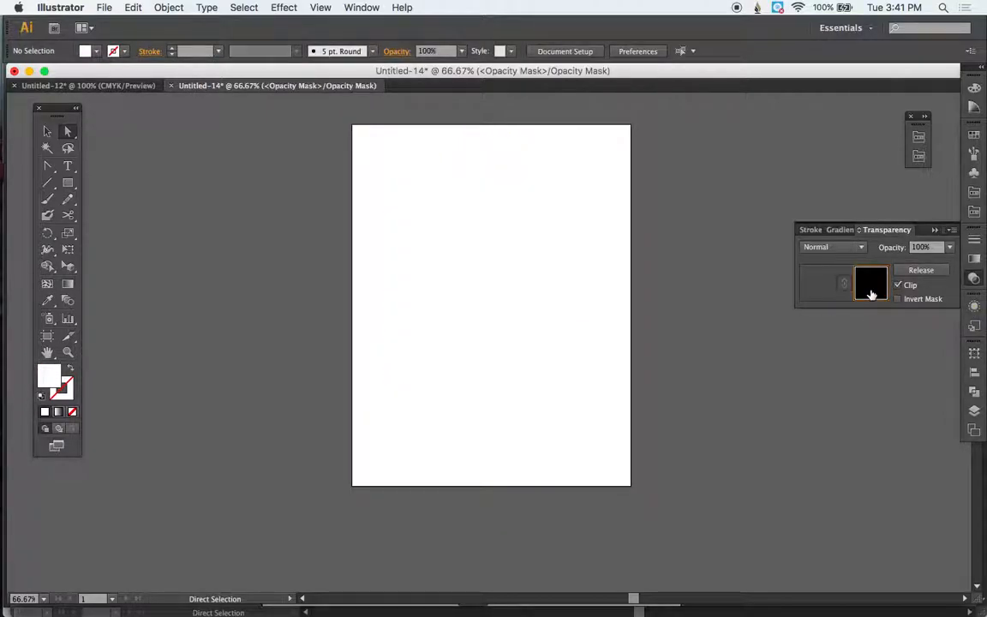
{"action": "key", "text": "super+a"}
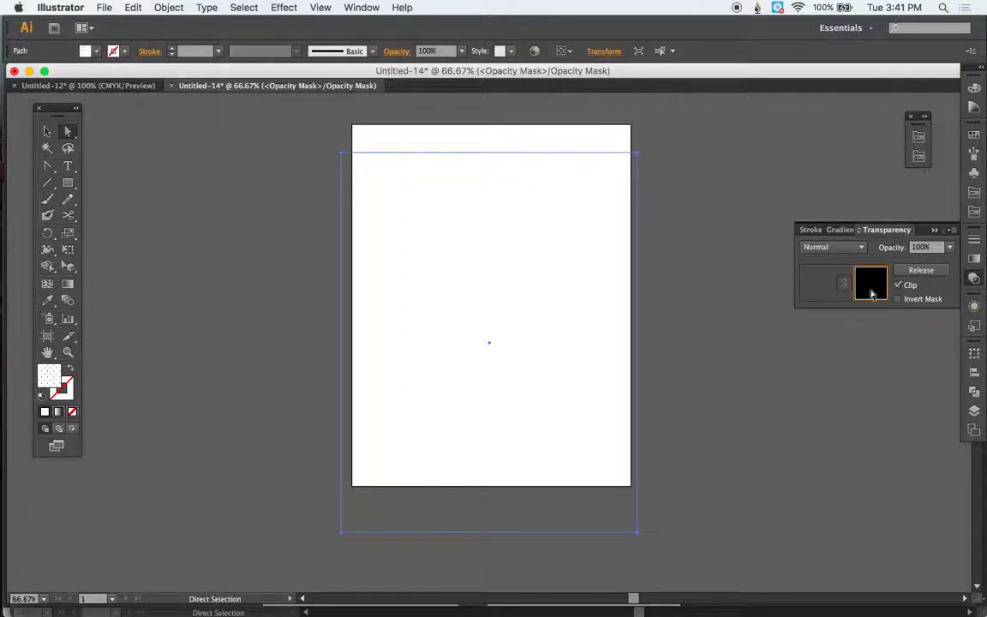
{"action": "left_click_drag", "start_coordinate": [593, 310], "coordinate": [595, 275]}
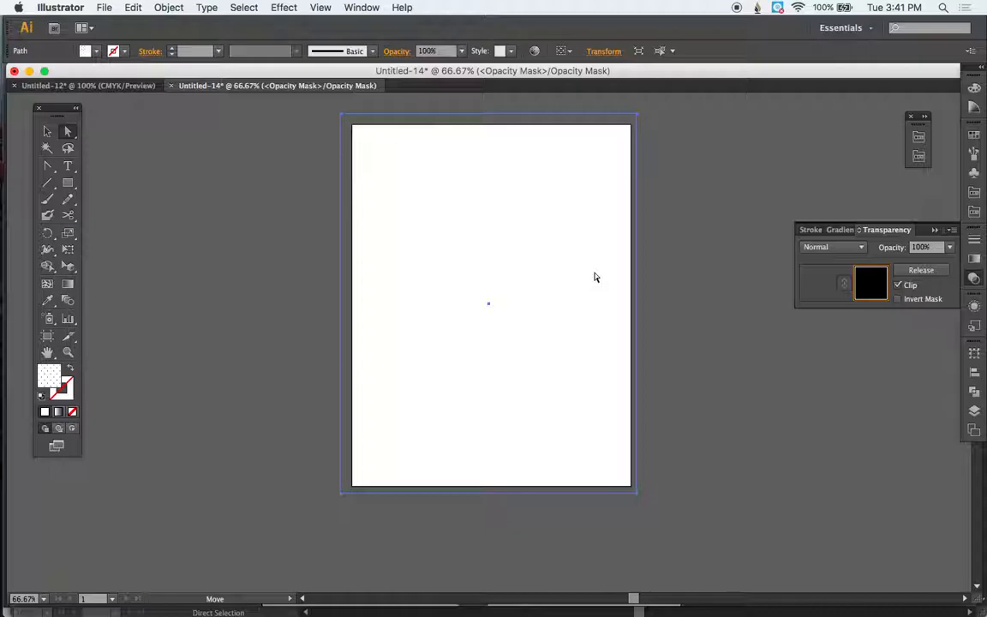
- Turn off clipping for the body's opacity mask and inspect the dot texture up close on the shaded body
{"action": "left_click", "coordinate": [897, 286]}
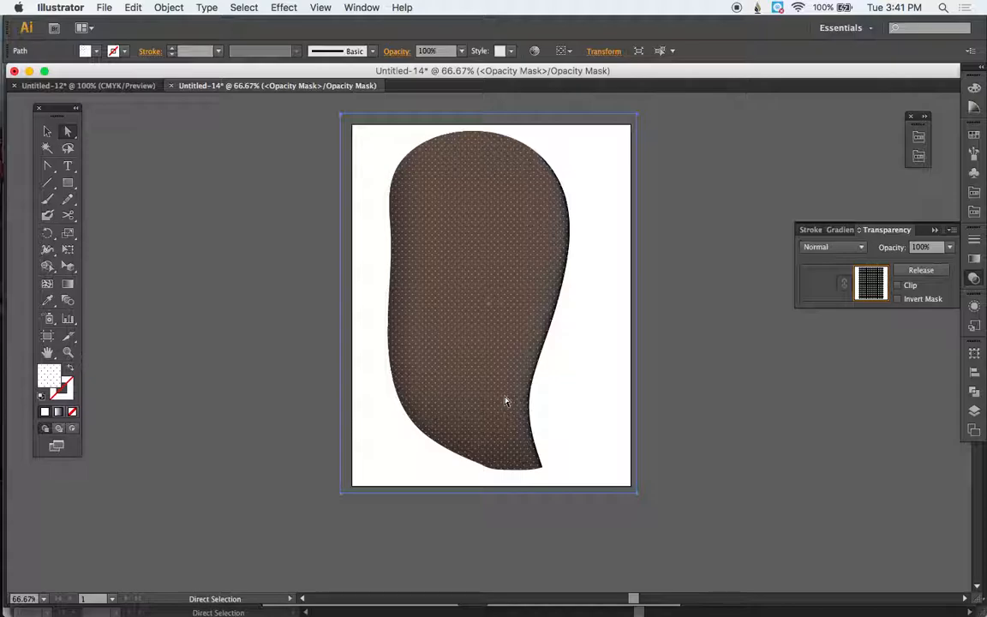
{"action": "key", "text": "super+equal"}
{"action": "key", "text": "super+equal"}
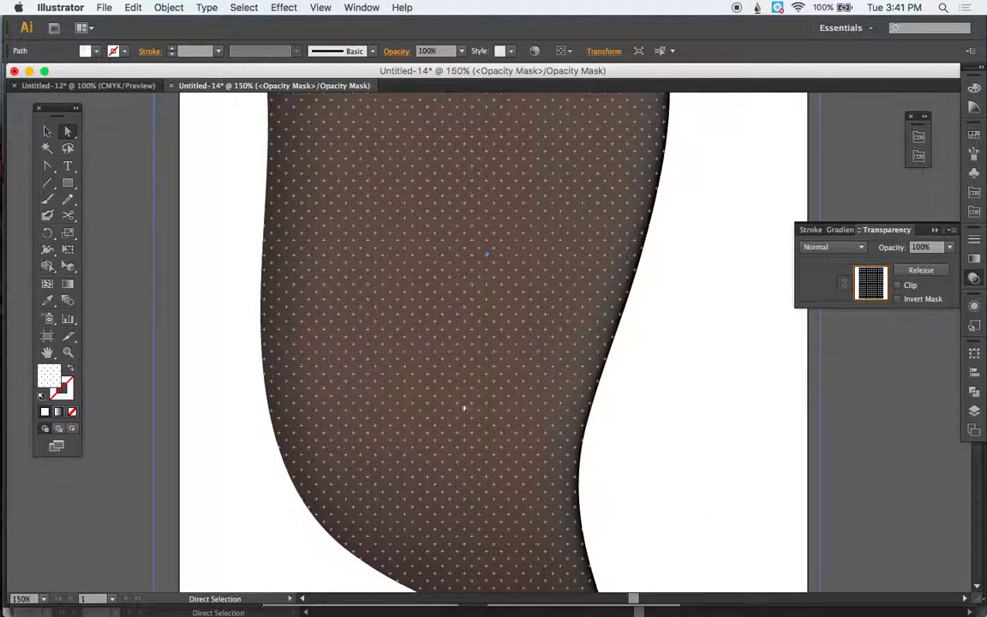
{"action": "key", "text": "super+minus"}
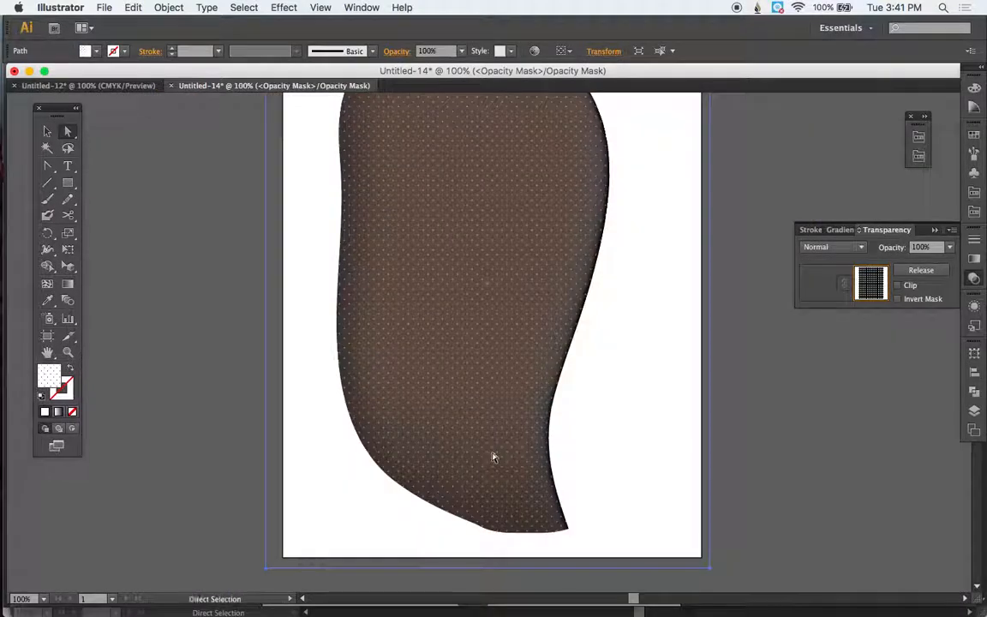
{"action": "left_click", "coordinate": [746, 478]}
{"action": "scroll", "coordinate": [506, 359], "scroll_direction": "up", "scroll_amount": 3}
{"action": "key", "text": "super+minus"}
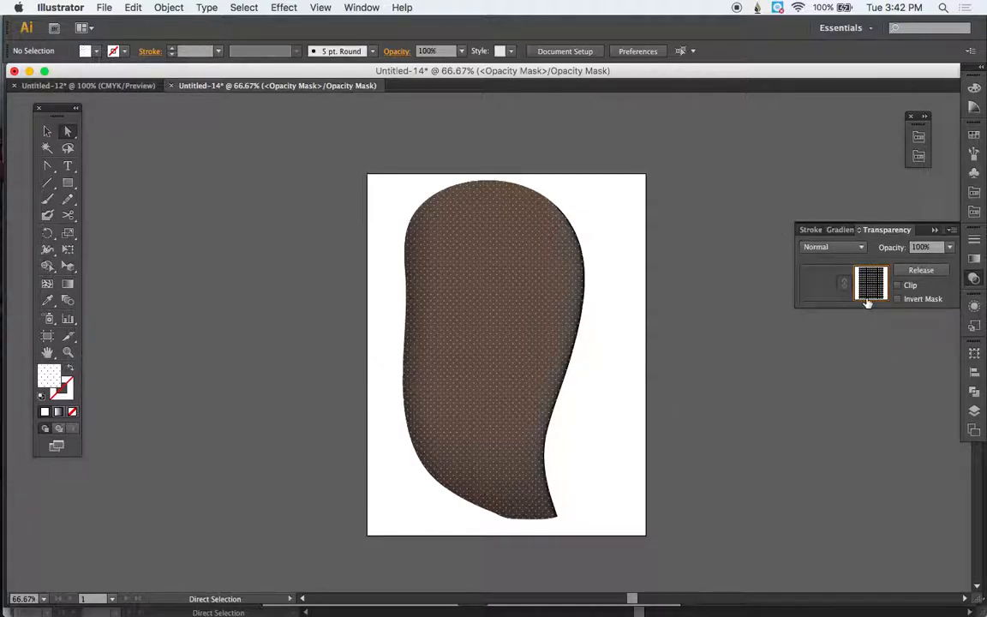
- Leave opacity mask editing, return to the body artwork and deselect it
{"action": "left_click", "coordinate": [975, 411]}
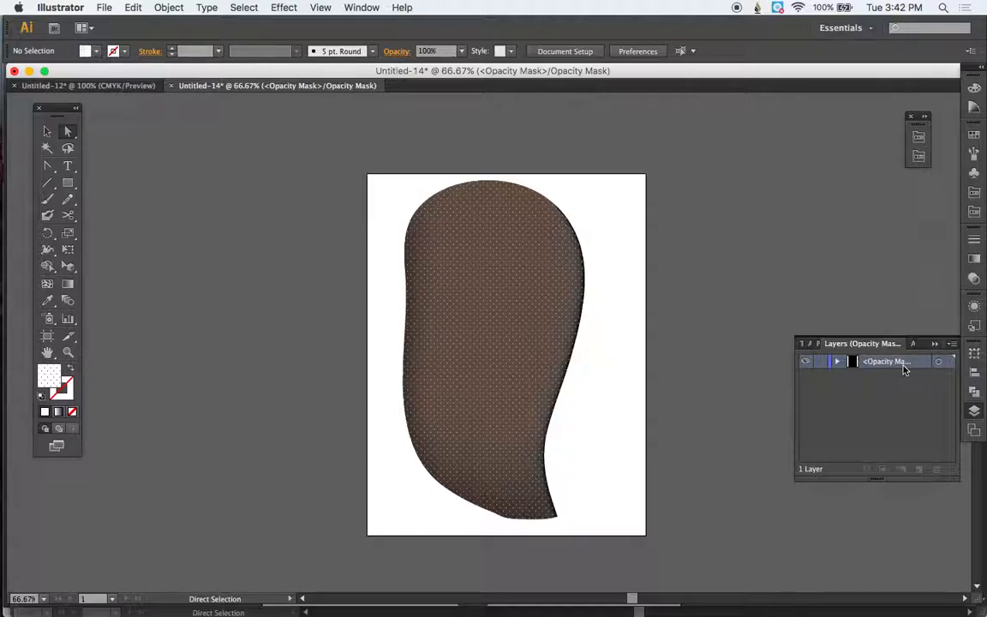
{"action": "left_click", "coordinate": [976, 279]}
{"action": "left_click", "coordinate": [977, 279]}
{"action": "left_click", "coordinate": [976, 279]}
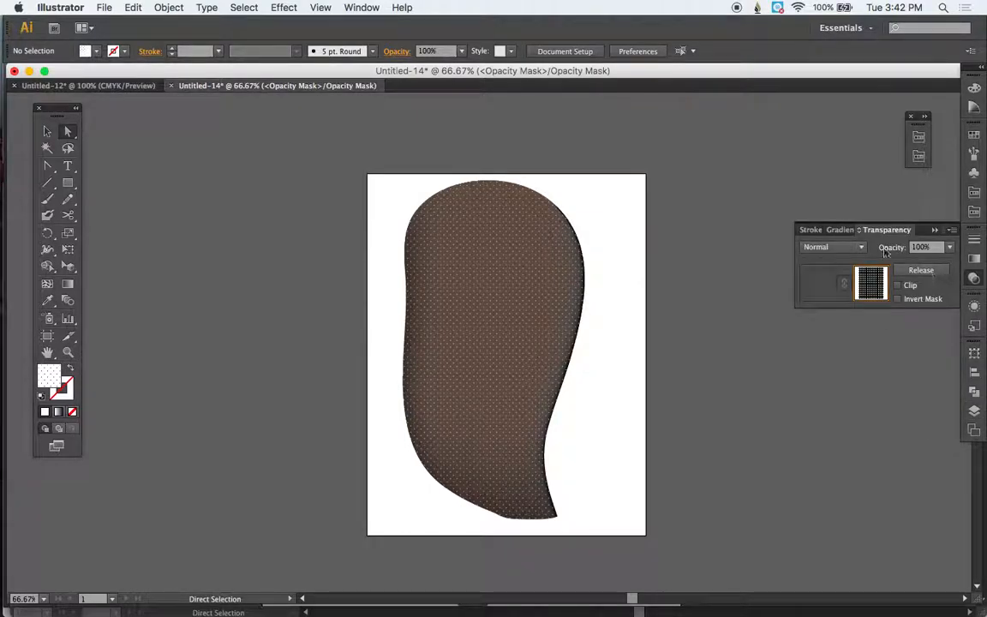
{"action": "left_click", "coordinate": [805, 290]}
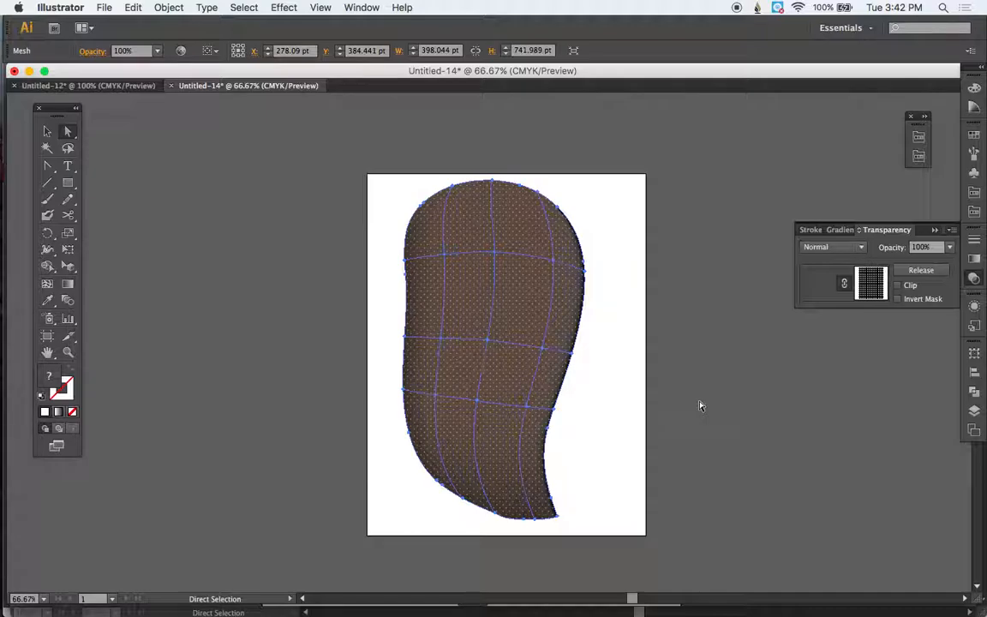
{"action": "left_click", "coordinate": [619, 432]}
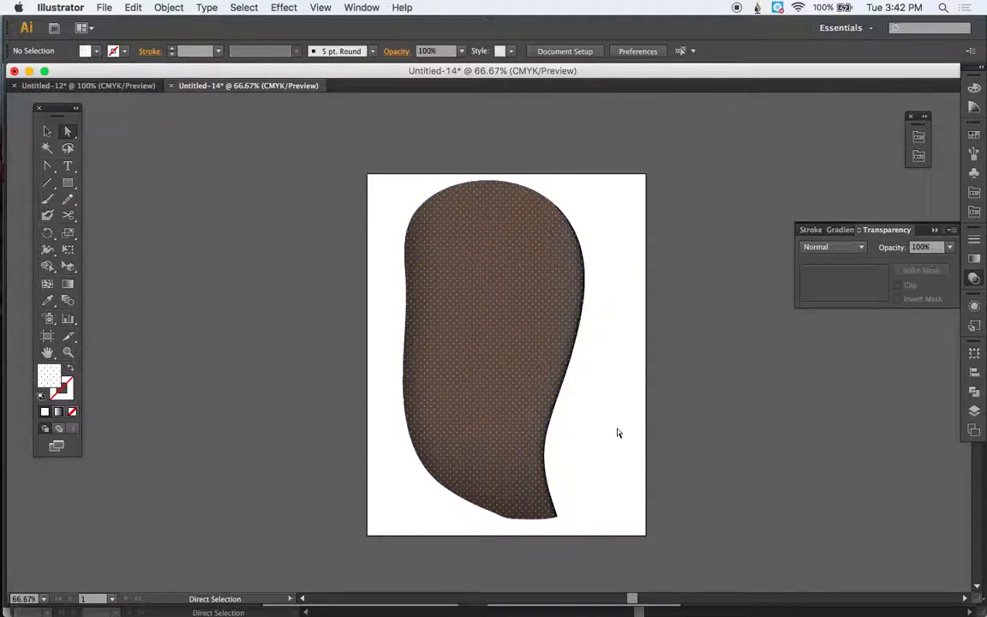
- Add a new layer above Layer 1 and lock Layer 1
{"action": "key", "text": "F7"}
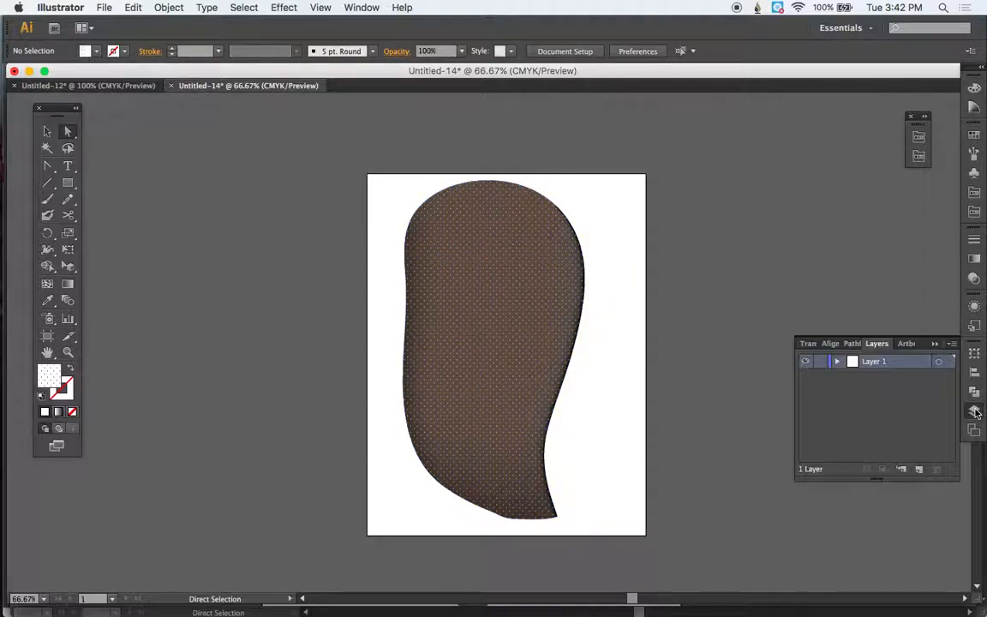
{"action": "left_click", "coordinate": [919, 469]}
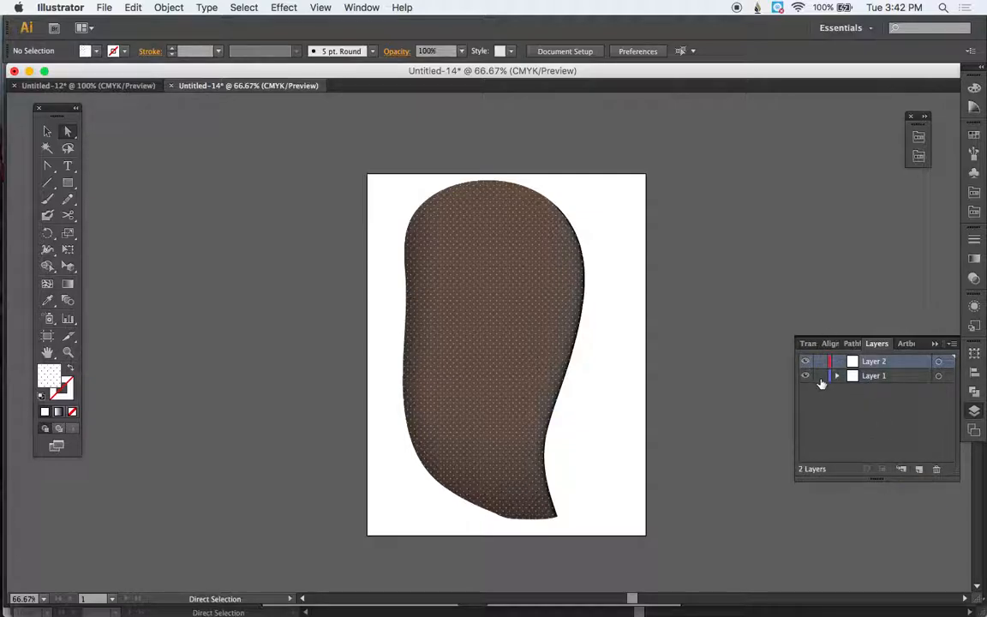
{"action": "left_click", "coordinate": [820, 378]}
- Draw a near-white, heart-topped owl face about 314 by 257 pt with the Pencil tool across the upper part of the body
{"action": "left_click", "coordinate": [74, 201]}
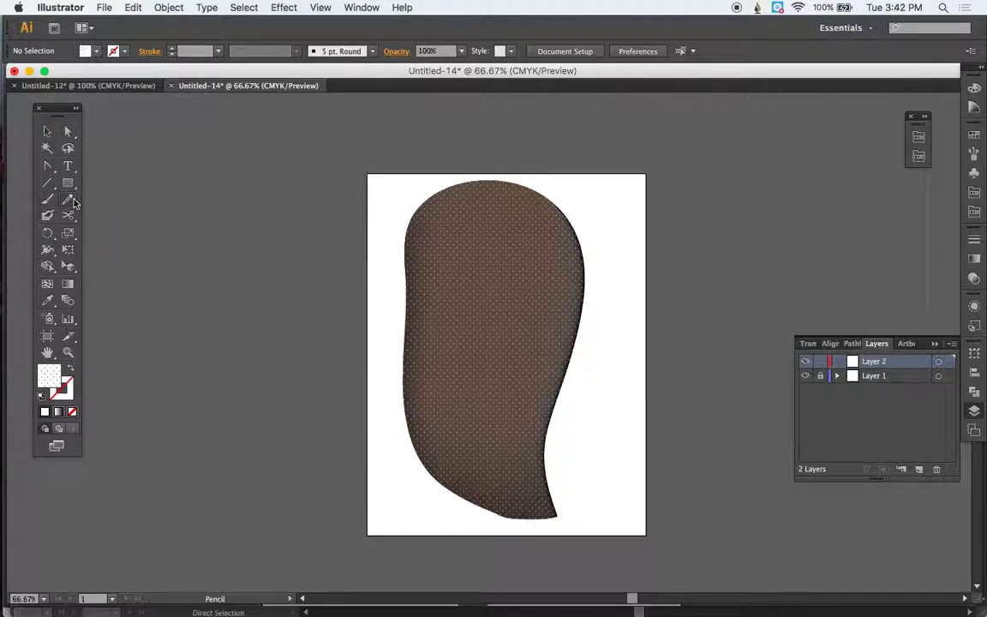
{"action": "left_click", "coordinate": [43, 378]}
{"action": "left_click", "coordinate": [43, 378]}
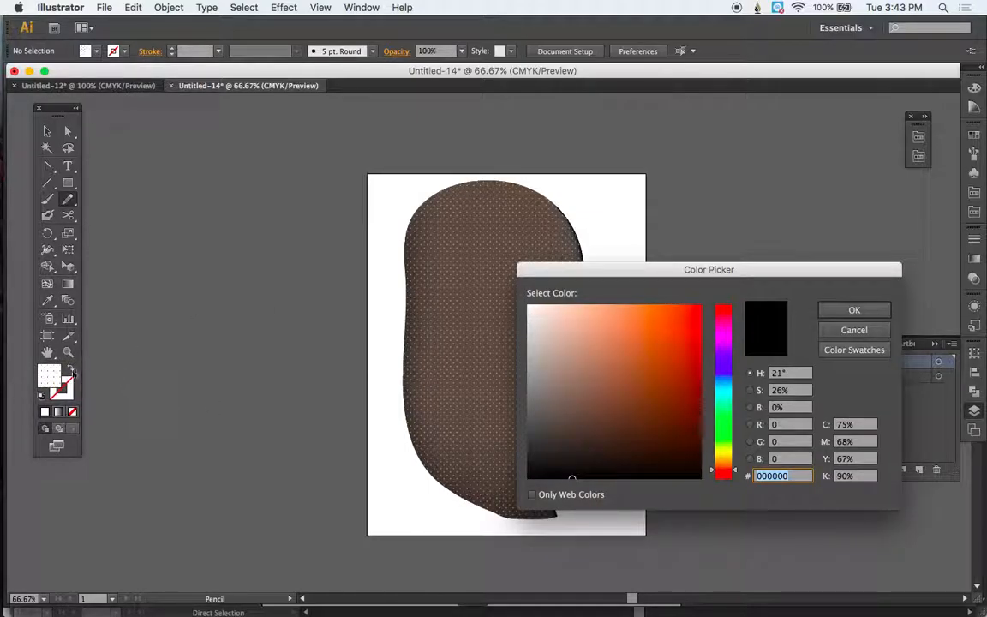
{"action": "left_click", "coordinate": [532, 307]}
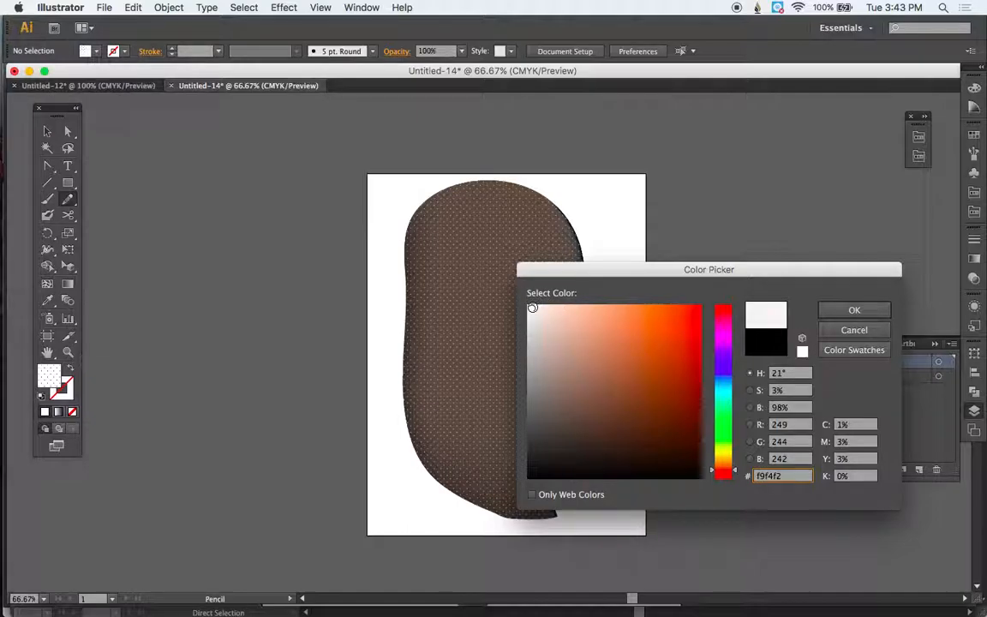
{"action": "left_click", "coordinate": [532, 306]}
{"action": "left_click", "coordinate": [854, 311]}
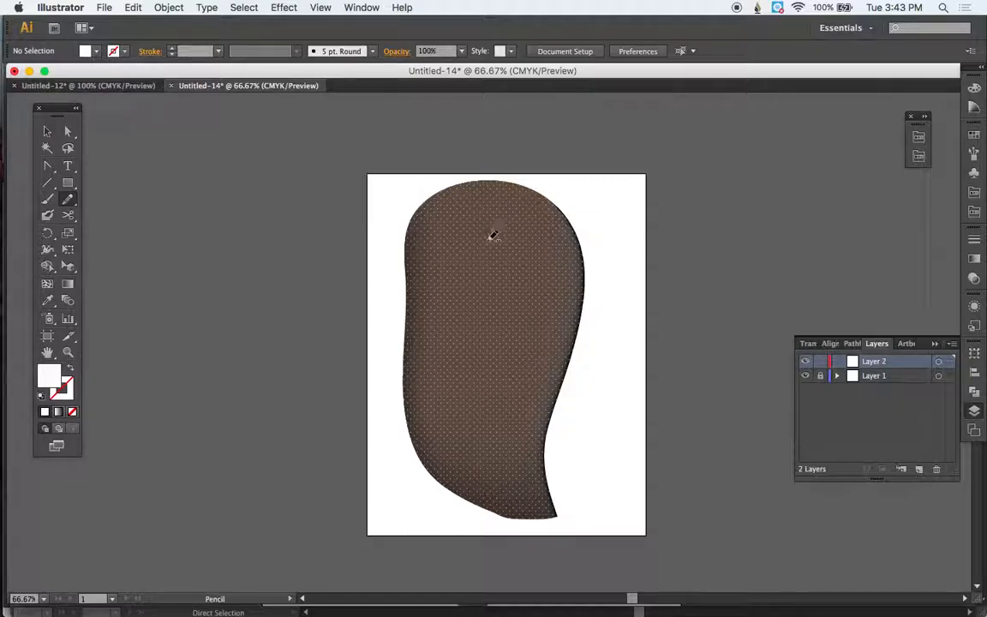
{"action": "mouse_move", "coordinate": [493, 233]}
{"action": "left_mouse_down"}
{"action": "mouse_move", "coordinate": [470, 221]}
{"action": "mouse_move", "coordinate": [433, 232]}
{"action": "mouse_move", "coordinate": [422, 289]}
{"action": "mouse_move", "coordinate": [433, 308]}
{"action": "mouse_move", "coordinate": [485, 330]}
{"action": "mouse_move", "coordinate": [541, 316]}
{"action": "mouse_move", "coordinate": [559, 292]}
{"action": "mouse_move", "coordinate": [564, 248]}
{"action": "mouse_move", "coordinate": [556, 228]}
{"action": "mouse_move", "coordinate": [492, 233]}
{"action": "left_mouse_up"}
- Align the two anchor points at the face's upper notch to their vertical center and deselect the shape
{"action": "key", "text": "super+equal"}
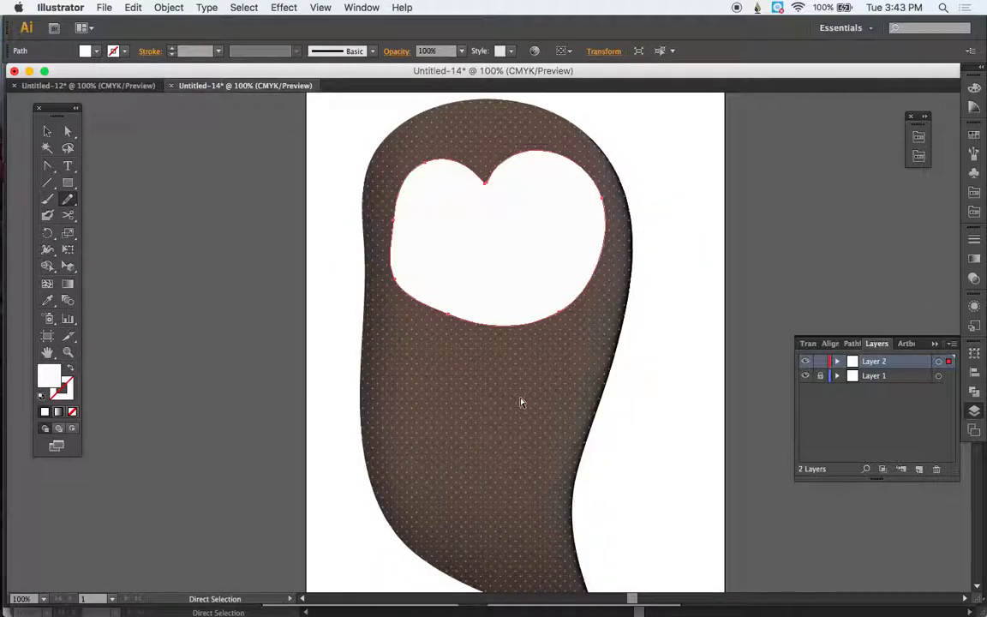
{"action": "key", "text": "super+equal"}
{"action": "key", "text": "super+equal"}
{"action": "scroll", "coordinate": [525, 393], "scroll_direction": "up", "scroll_amount": 5}
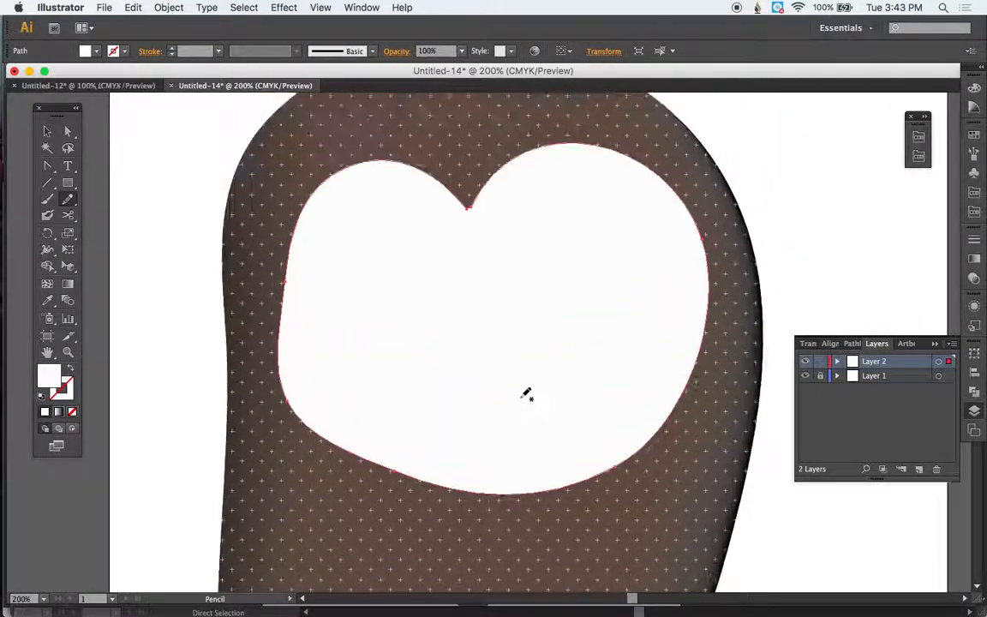
{"action": "key", "text": "a"}
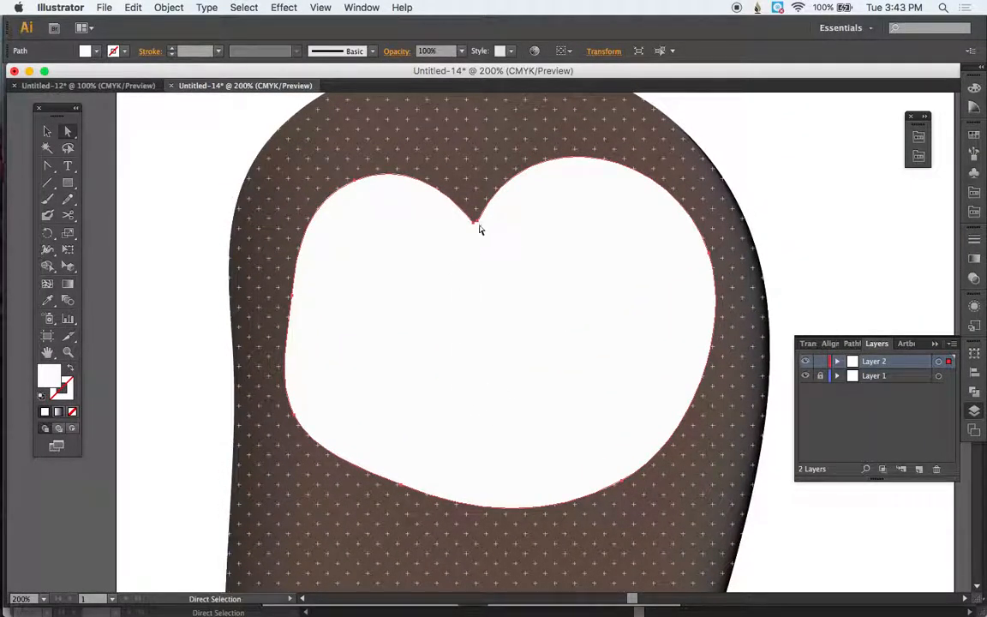
{"action": "left_click", "coordinate": [477, 223]}
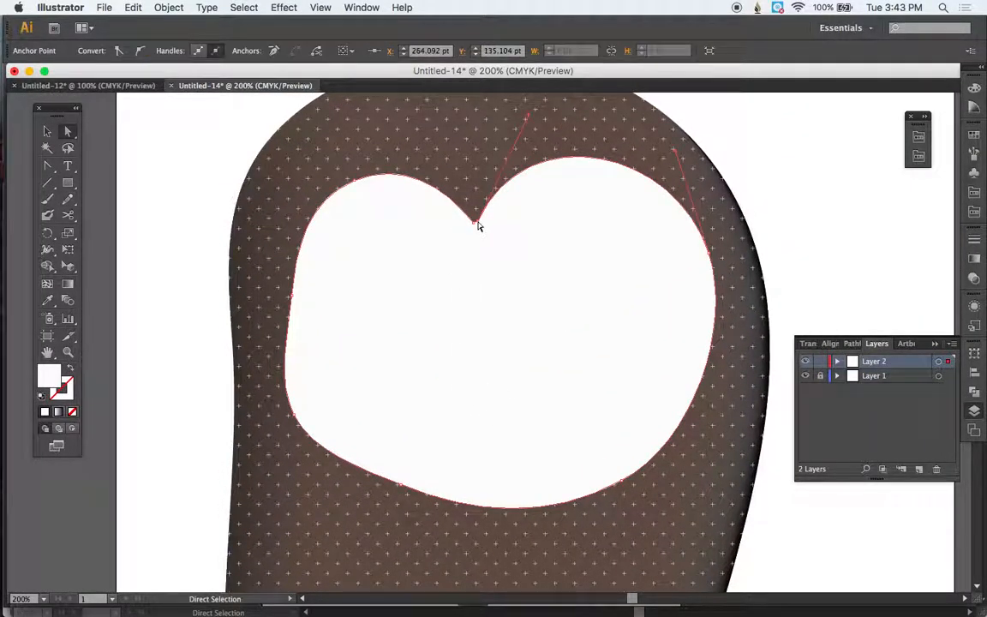
{"action": "left_click", "coordinate": [475, 223]}
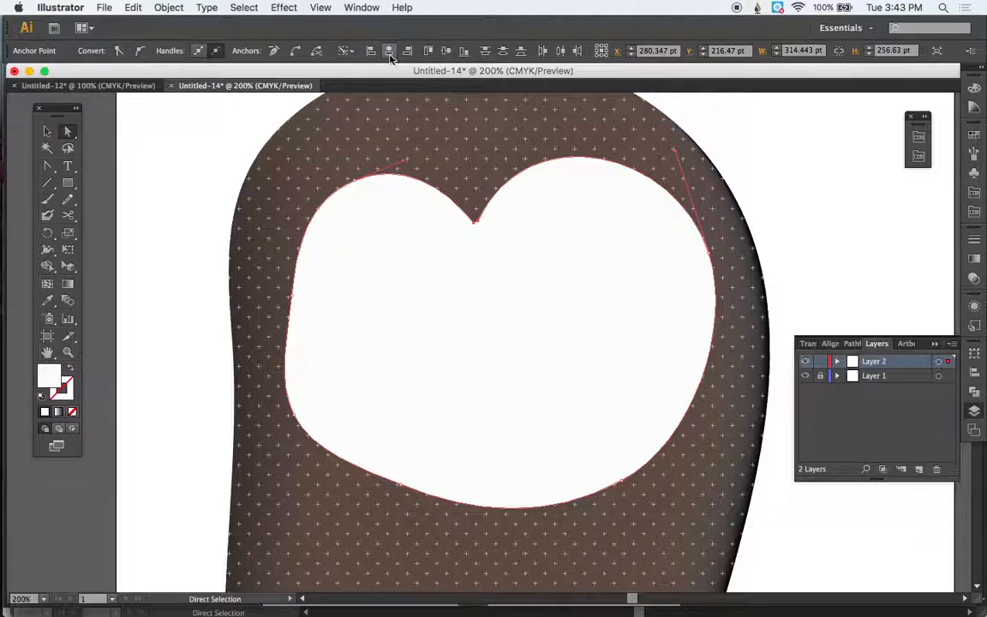
{"action": "left_click", "coordinate": [446, 53]}
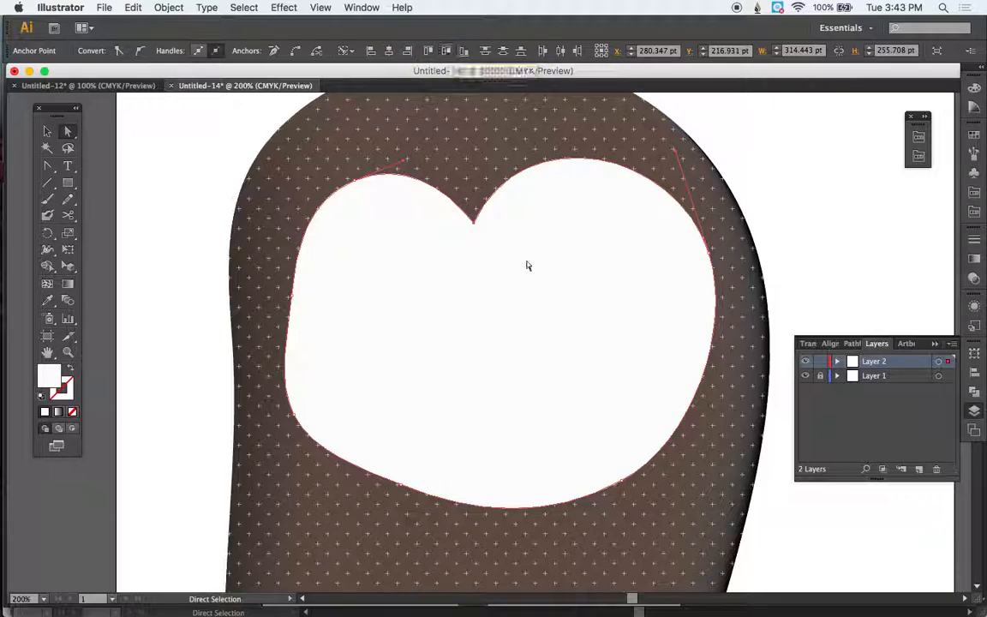
{"action": "key", "text": "super+minus"}
{"action": "key", "text": "super+minus"}
{"action": "key", "text": "super+minus"}
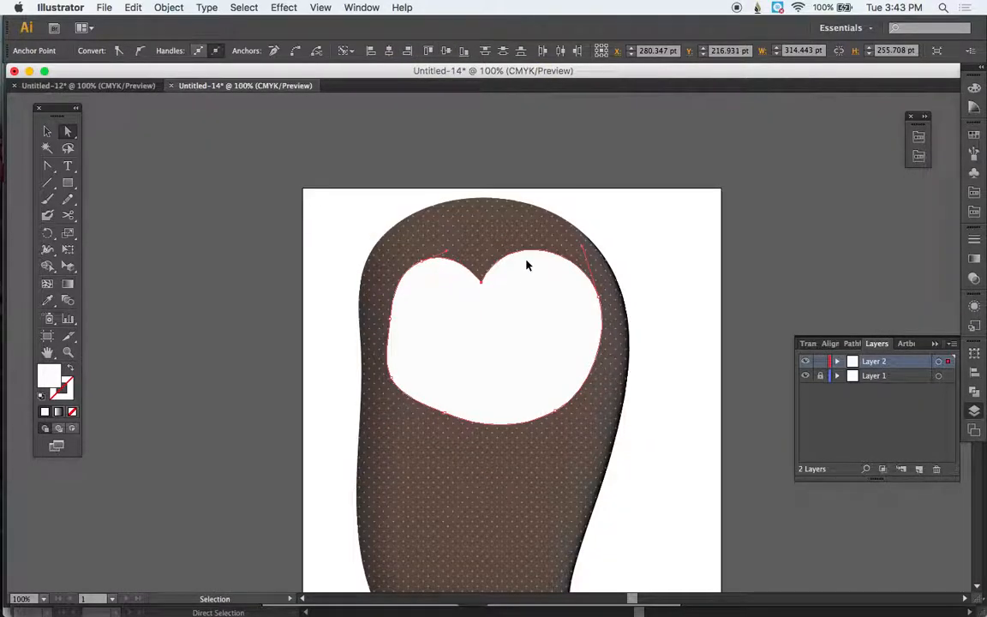
{"action": "left_click", "coordinate": [628, 444]}
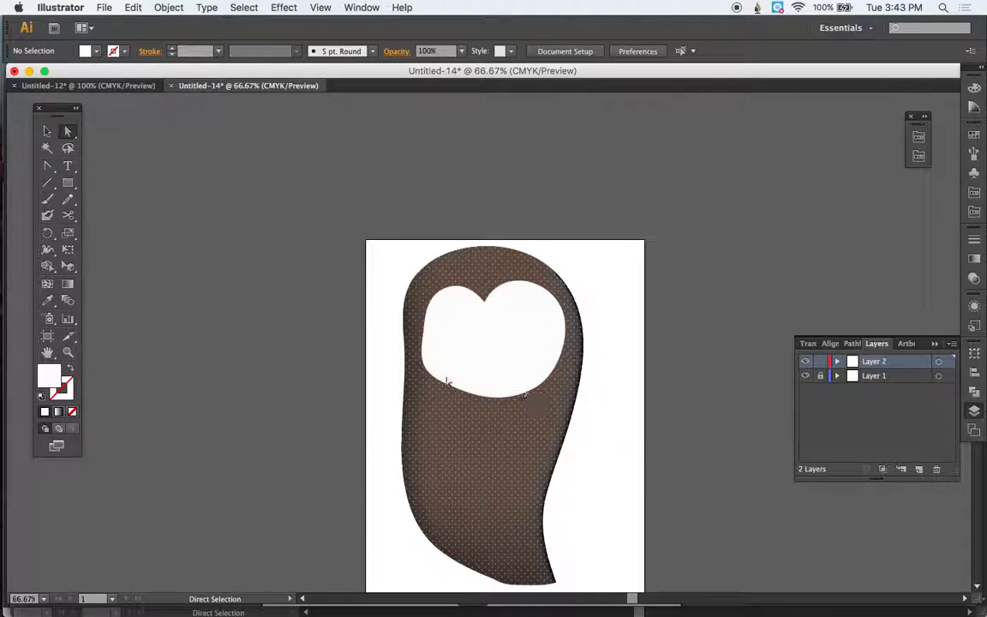
- Copy the white face shape and paste the duplicate in place directly over the original
{"action": "left_click", "coordinate": [465, 366]}
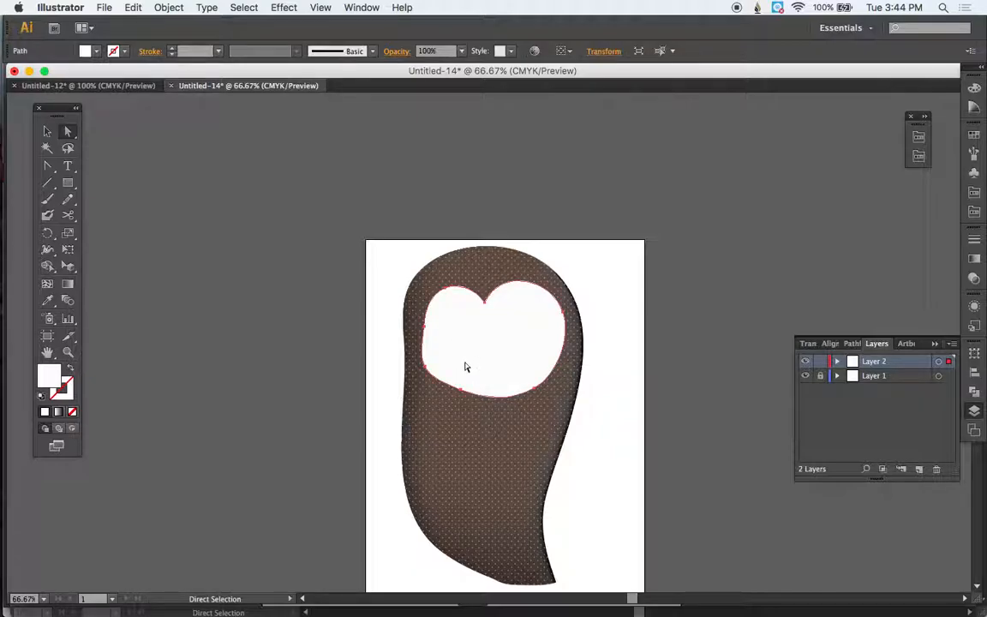
{"action": "key", "text": "super+c"}
{"action": "key", "text": "shift"}
{"action": "key", "text": "super"}
{"action": "key", "text": "super+equal"}
{"action": "key", "text": "super+equal"}
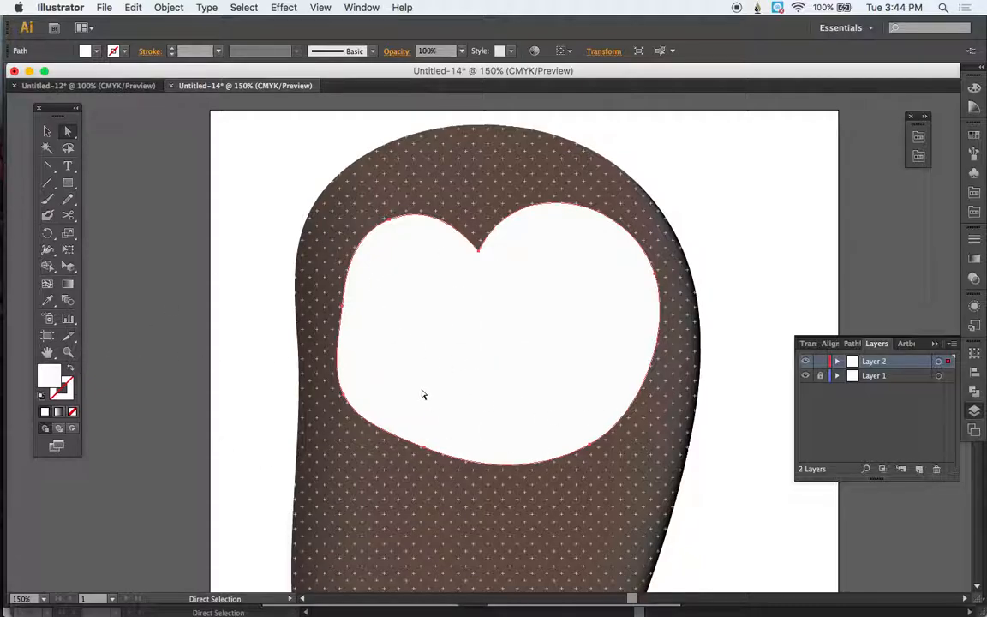
- Give the duplicated face no fill and a 4 pt black stroke with Width Profile 2
{"action": "left_click", "coordinate": [70, 370]}
{"action": "left_click", "coordinate": [65, 393]}
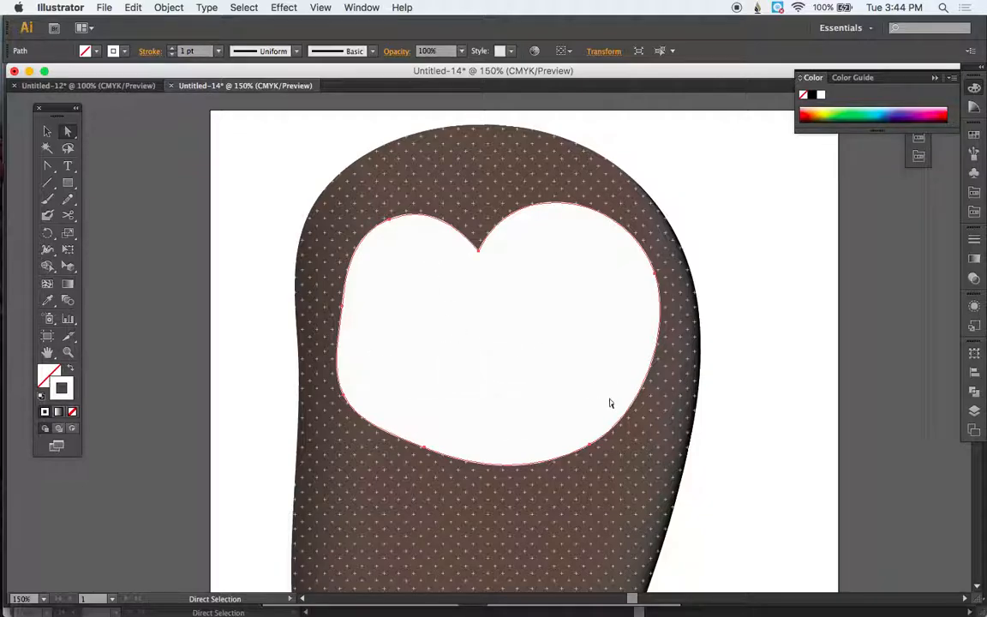
{"action": "left_click", "coordinate": [814, 96]}
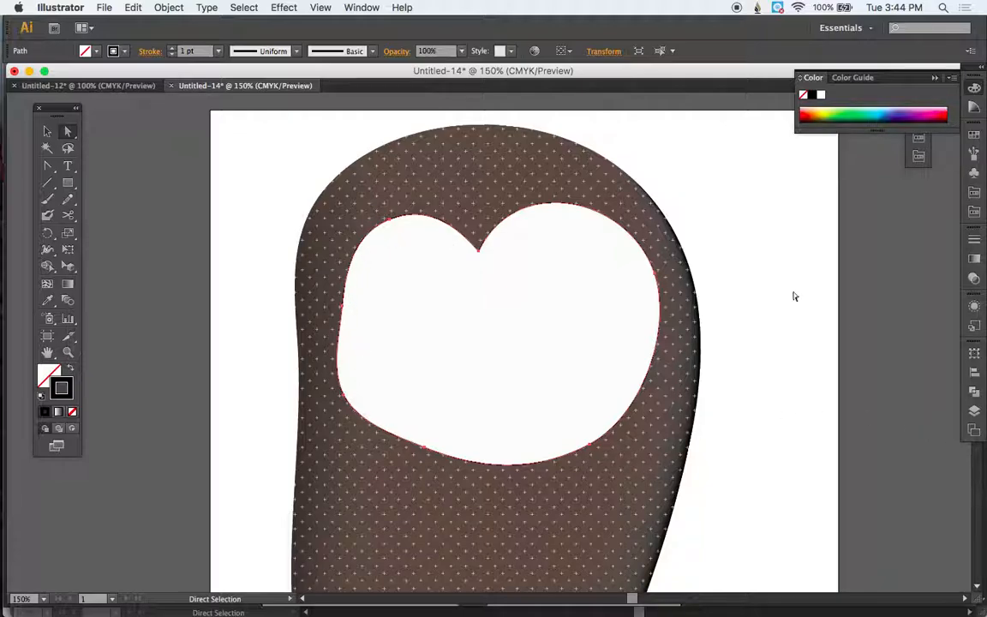
{"action": "left_click", "coordinate": [172, 48]}
{"action": "left_click", "coordinate": [172, 50]}
{"action": "left_click", "coordinate": [172, 50]}
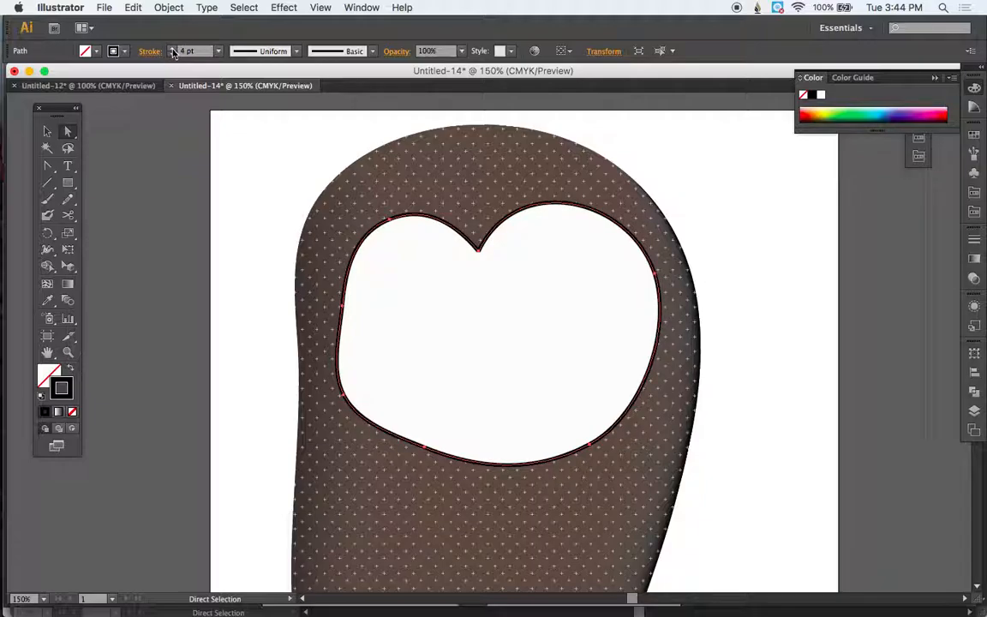
{"action": "left_click", "coordinate": [297, 52]}
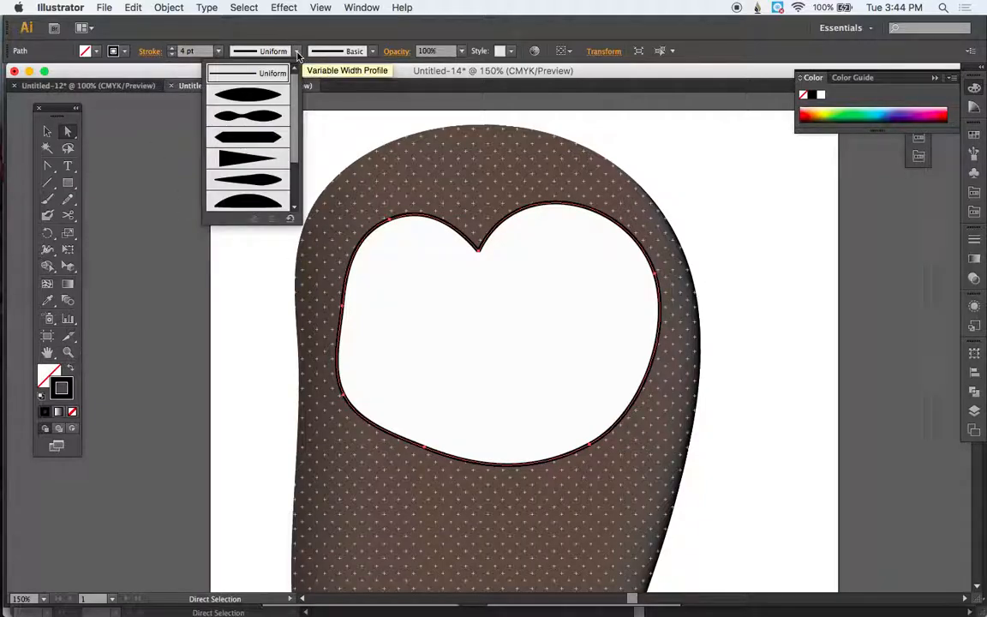
{"action": "left_click", "coordinate": [264, 115]}
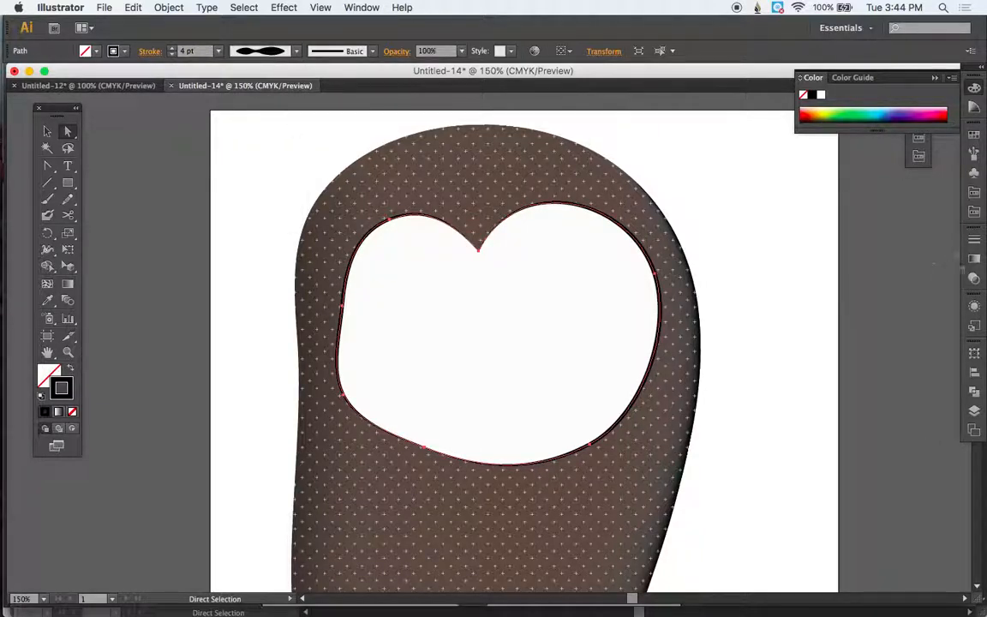
- Make the face outline a dashed stroke with 12 pt dashes, round caps and a wedge-shaped width profile
{"action": "left_click", "coordinate": [974, 239]}
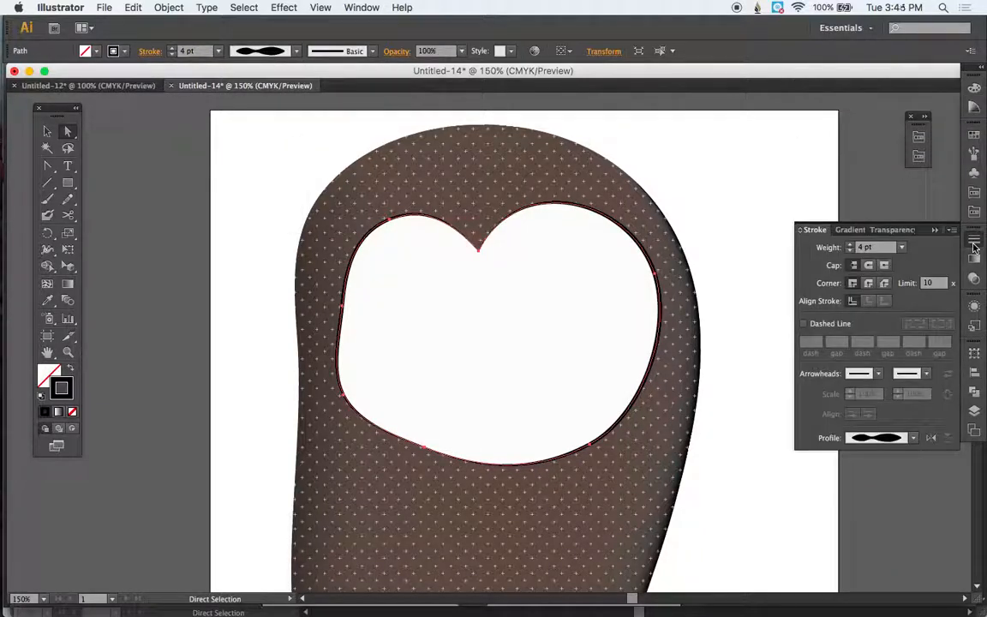
{"action": "left_click", "coordinate": [805, 325]}
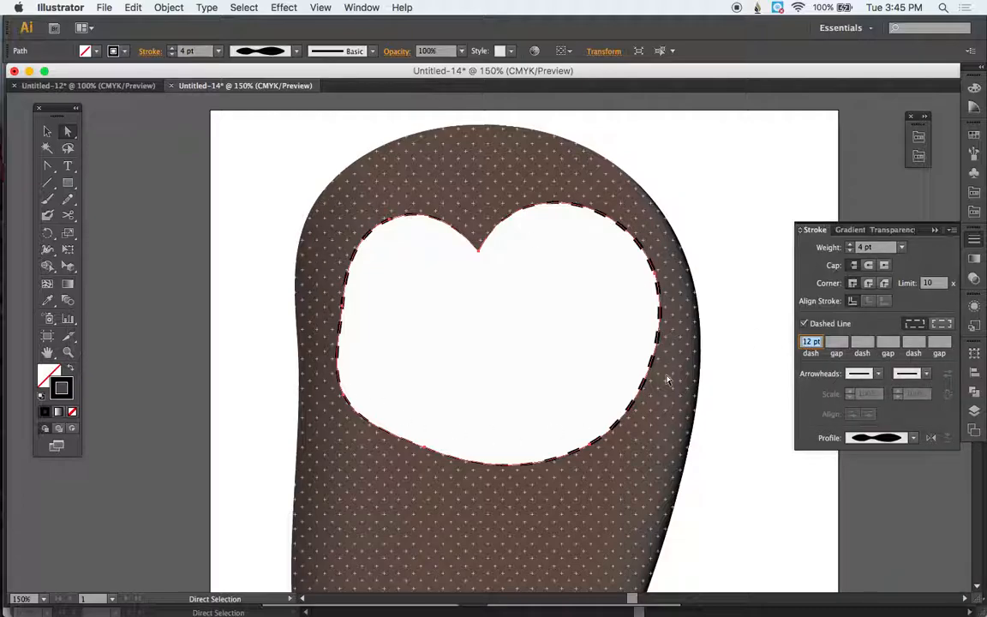
{"action": "key", "text": "super+equal"}
{"action": "key", "text": "super+equal"}
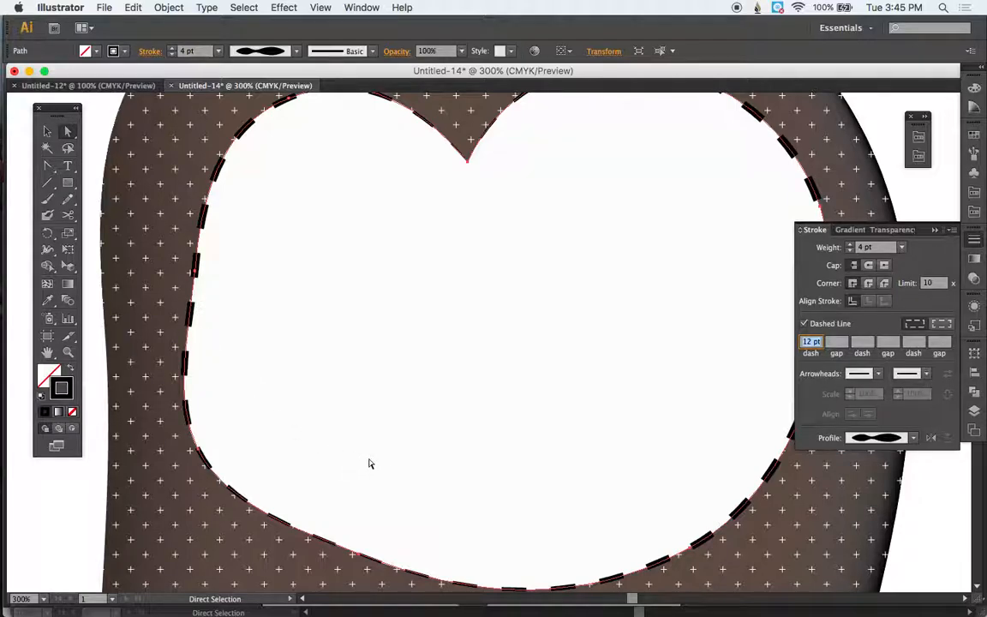
{"action": "left_click", "coordinate": [870, 266]}
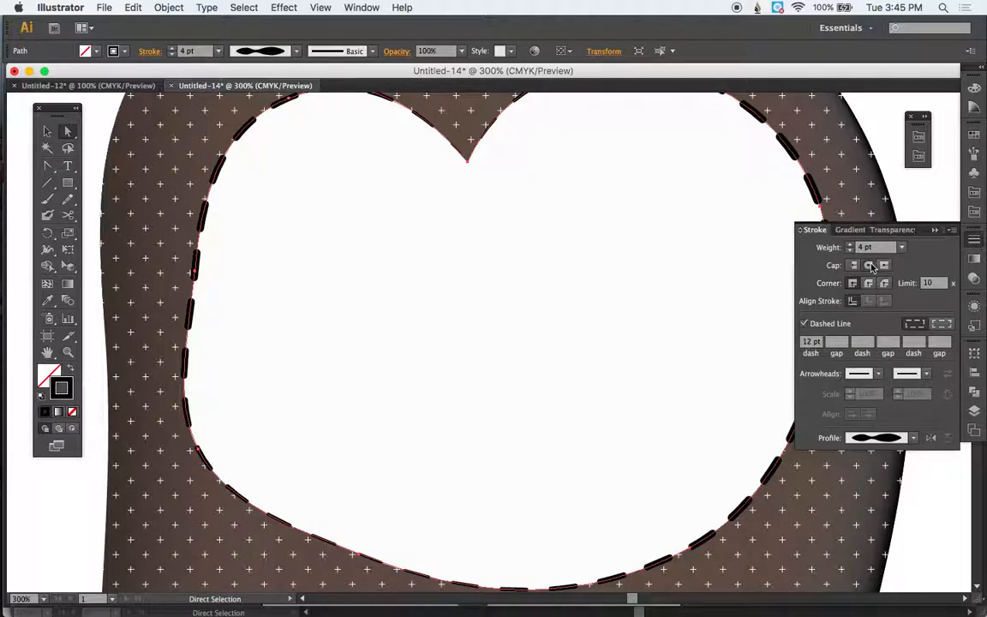
{"action": "left_click", "coordinate": [914, 438]}
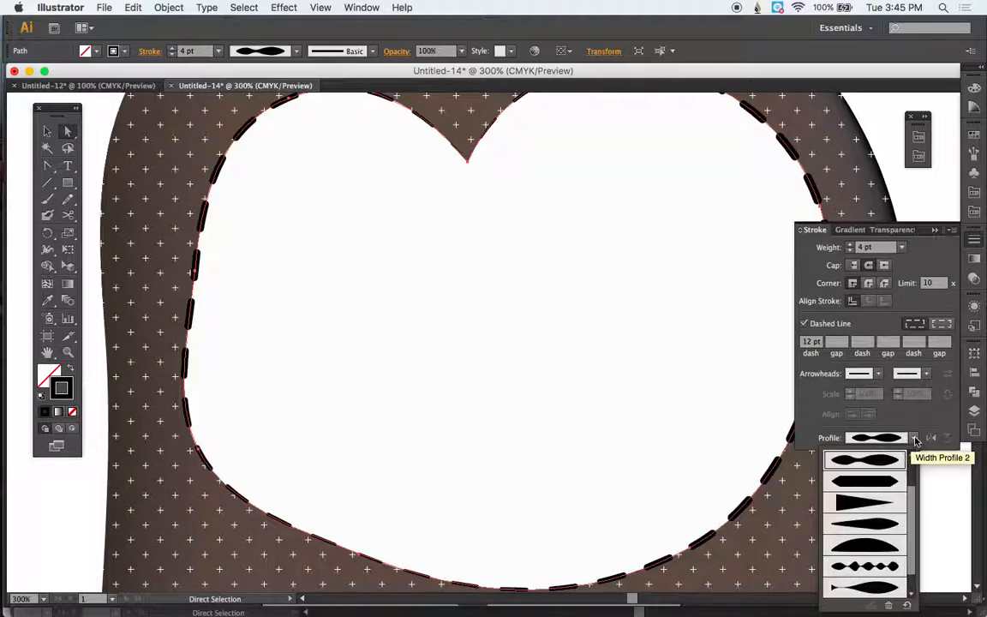
{"action": "left_click", "coordinate": [867, 507]}
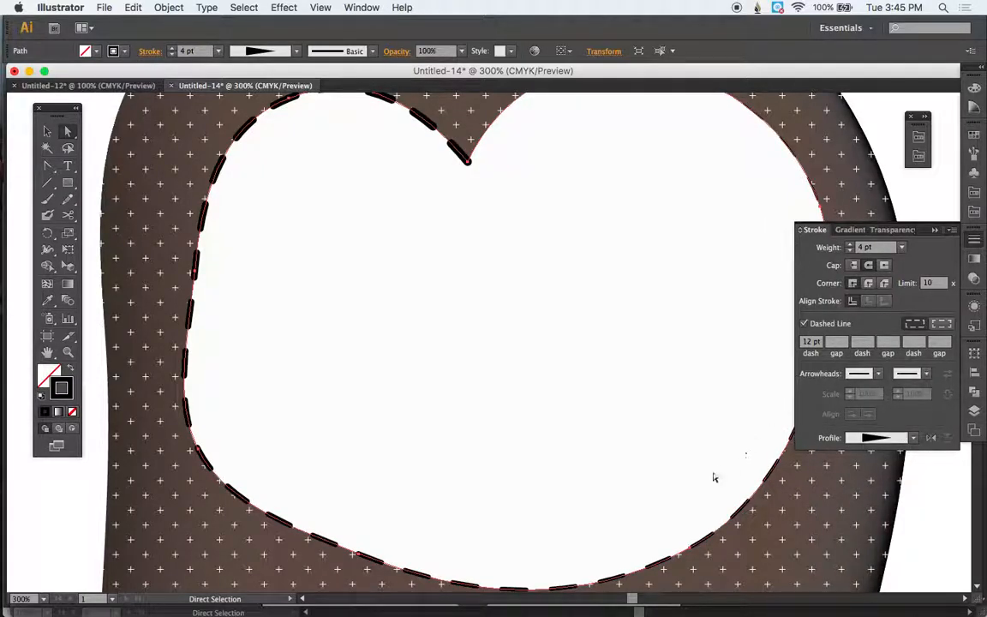
- Change the dashed face outline's stroke profile to the double-bulge Width Profile 2
{"action": "left_click", "coordinate": [914, 438]}
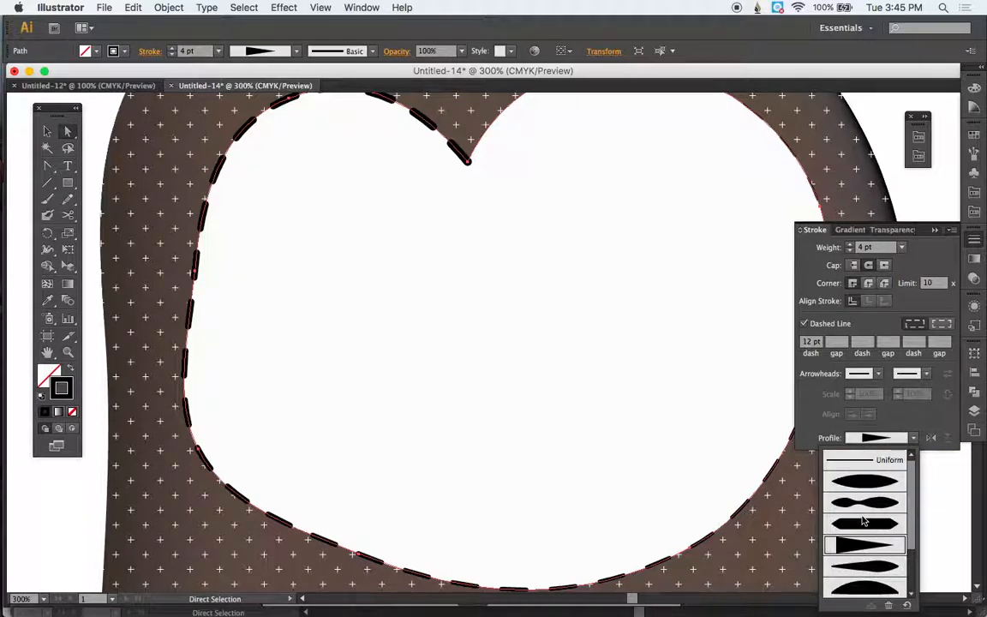
{"action": "left_click", "coordinate": [867, 513]}
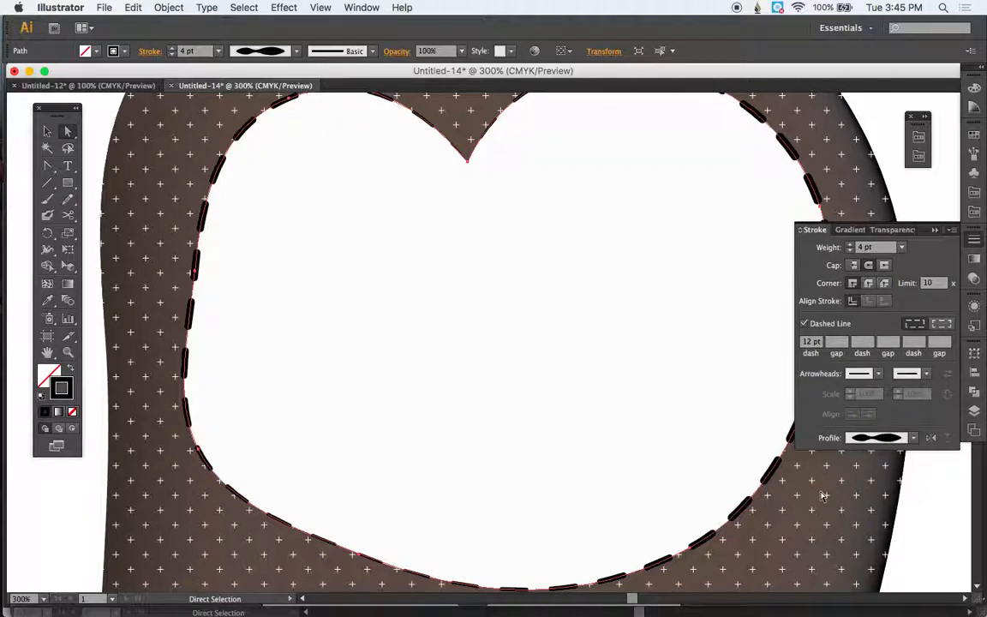
{"action": "left_click", "coordinate": [937, 230]}
- Scale the dashed outline up slightly about its center so the stitching sits just outside the white face, and leave everything deselected
{"action": "key", "text": "super+minus"}
{"action": "key", "text": "super+minus"}
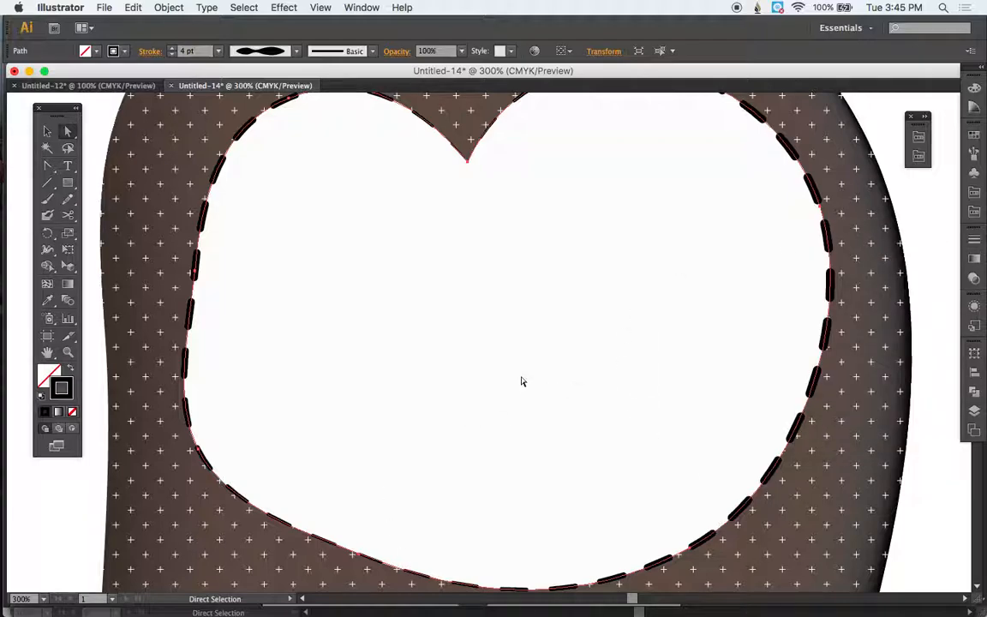
{"action": "key", "text": "a"}
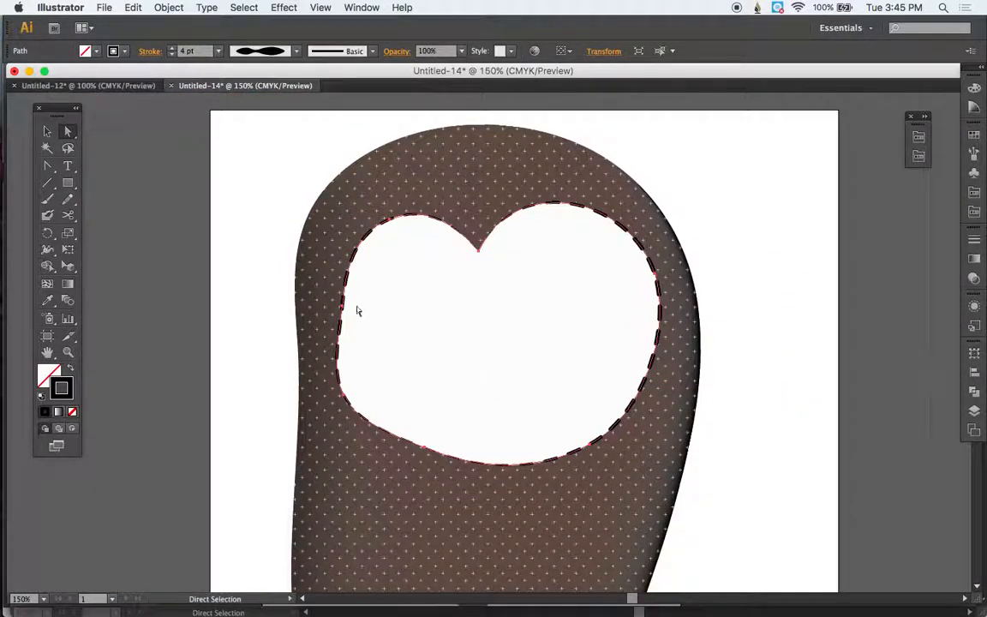
{"action": "left_click", "coordinate": [68, 233]}
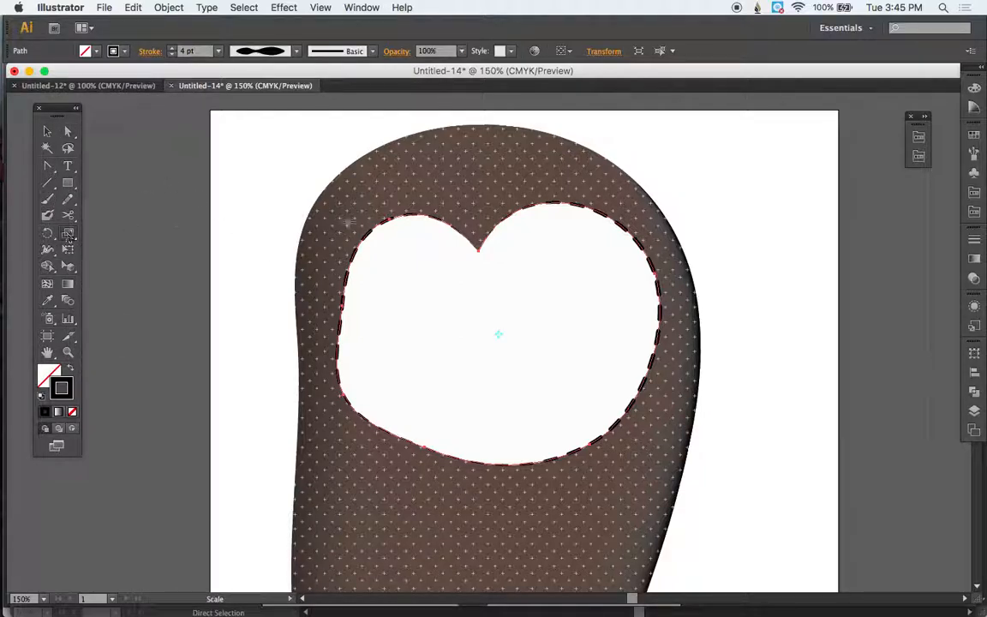
{"action": "left_click", "coordinate": [647, 229]}
{"action": "mouse_move", "coordinate": [647, 230]}
{"action": "left_mouse_down"}
{"action": "mouse_move", "coordinate": [643, 220]}
{"action": "mouse_move", "coordinate": [653, 225]}
{"action": "left_mouse_up"}
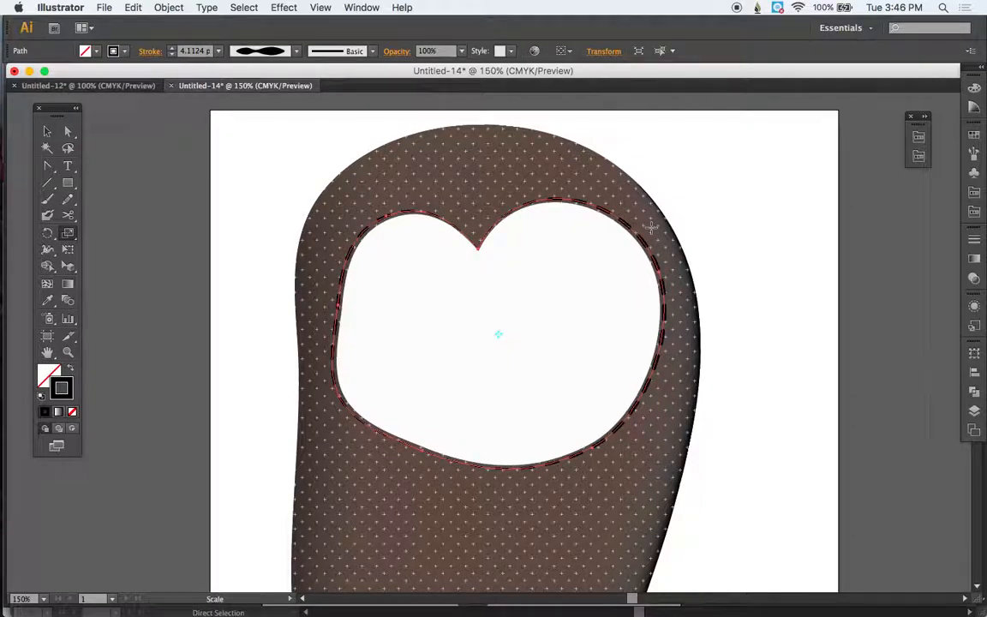
{"action": "left_click", "coordinate": [47, 131]}
{"action": "left_click", "coordinate": [734, 289]}
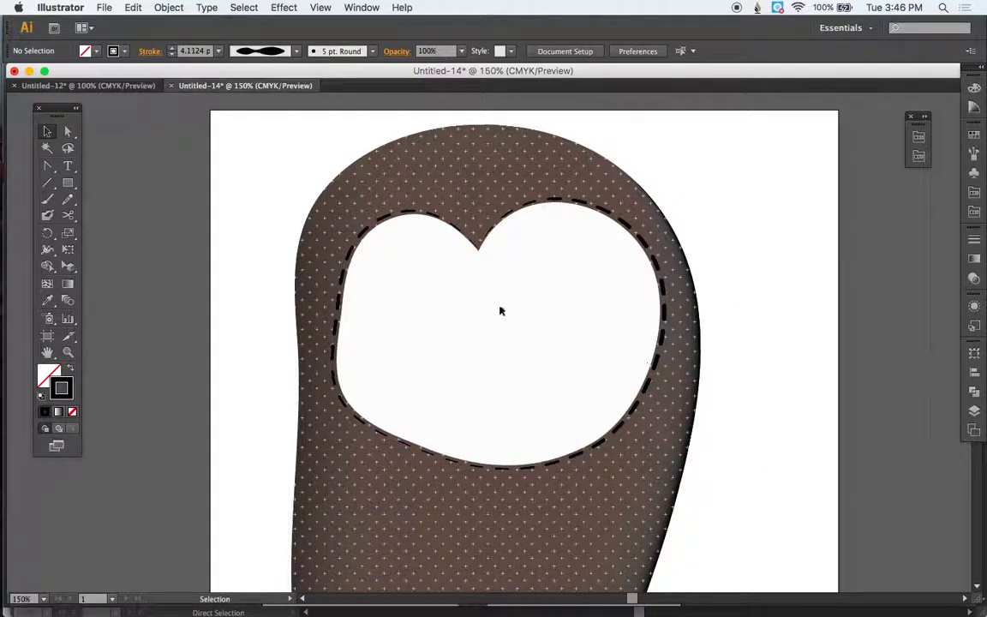
{"action": "left_click", "coordinate": [517, 359]}
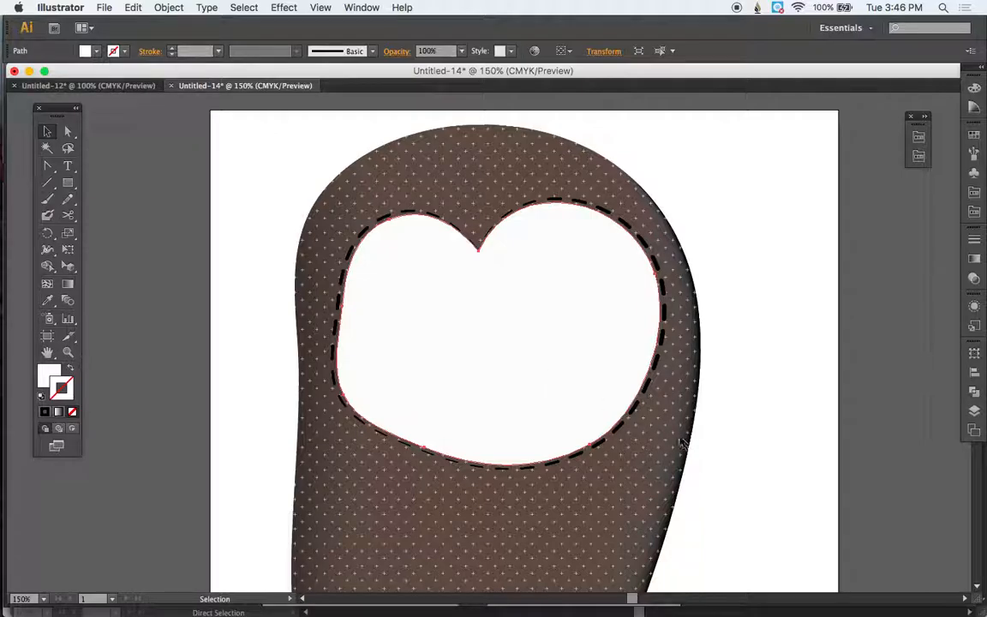
{"action": "left_click", "coordinate": [685, 446]}
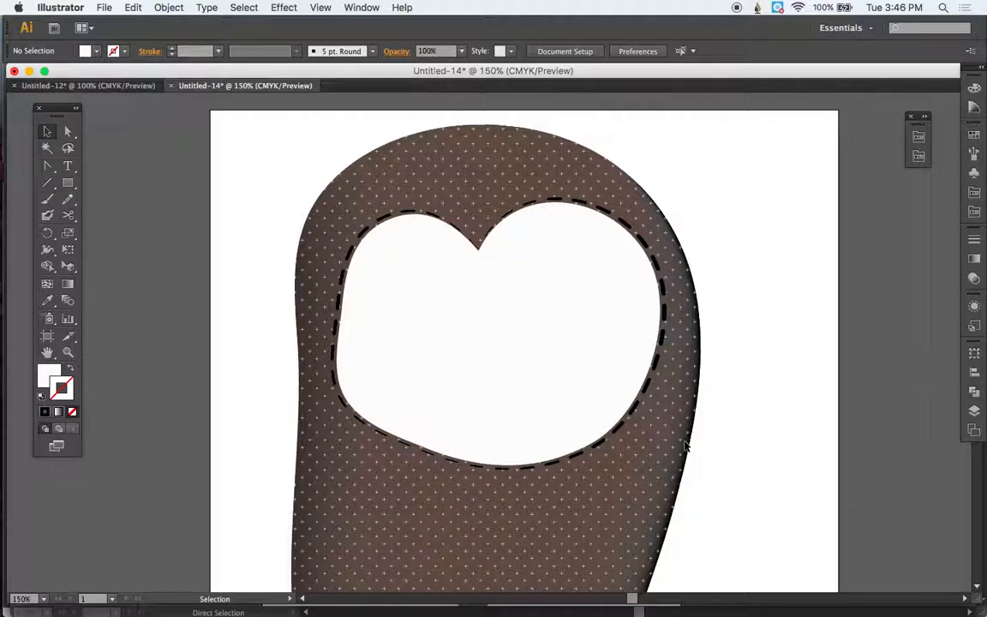
- Swap the default fill and stroke so new paths get no fill and a white stroke
{"action": "scroll", "coordinate": [685, 446], "scroll_direction": "down", "scroll_amount": 2}
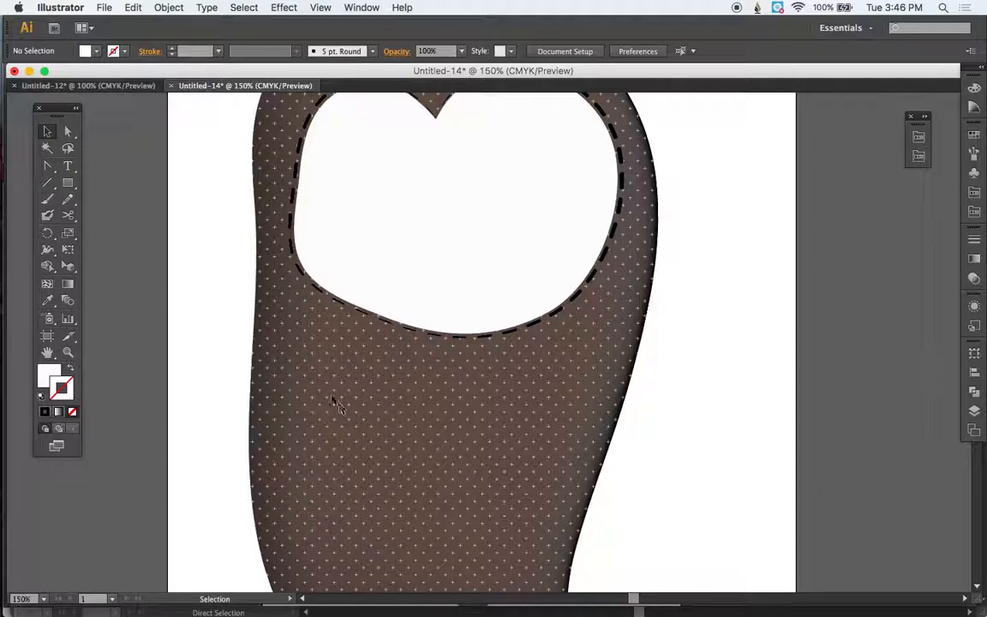
{"action": "scroll", "coordinate": [339, 400], "scroll_direction": "down", "scroll_amount": 3}
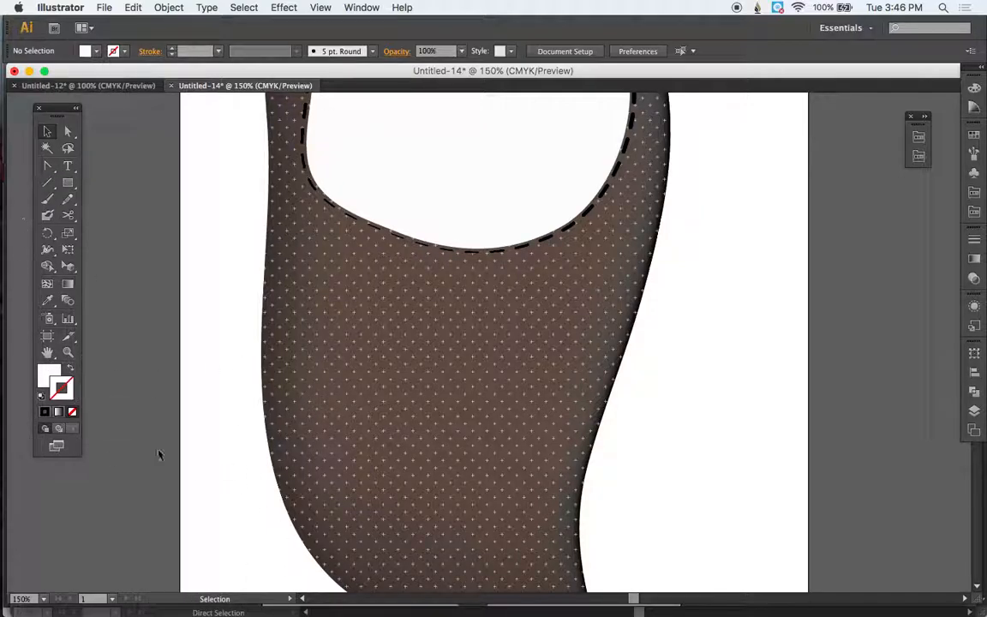
{"action": "left_click", "coordinate": [68, 131]}
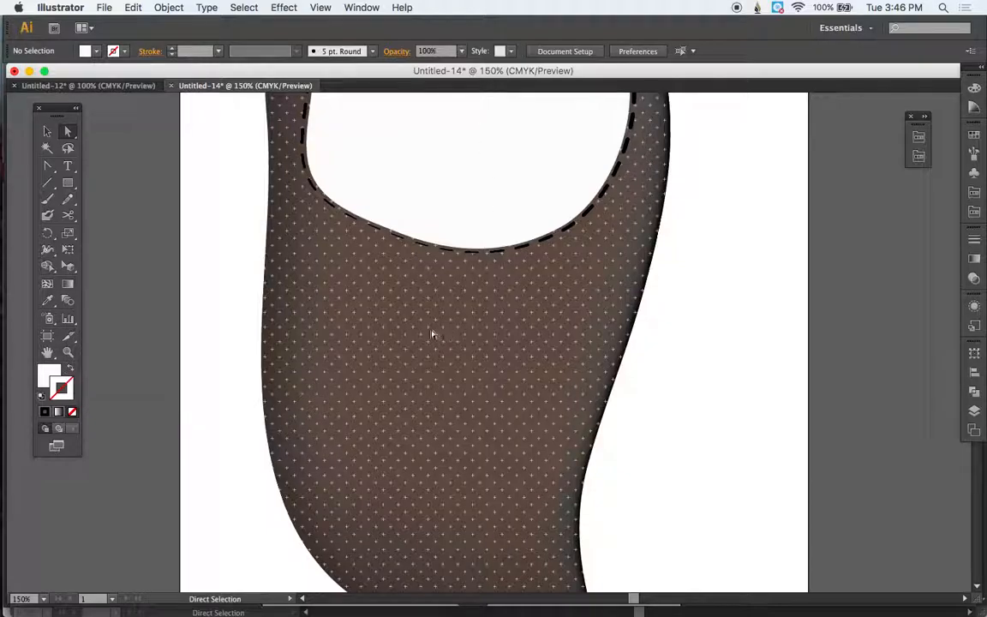
{"action": "left_click", "coordinate": [70, 369]}
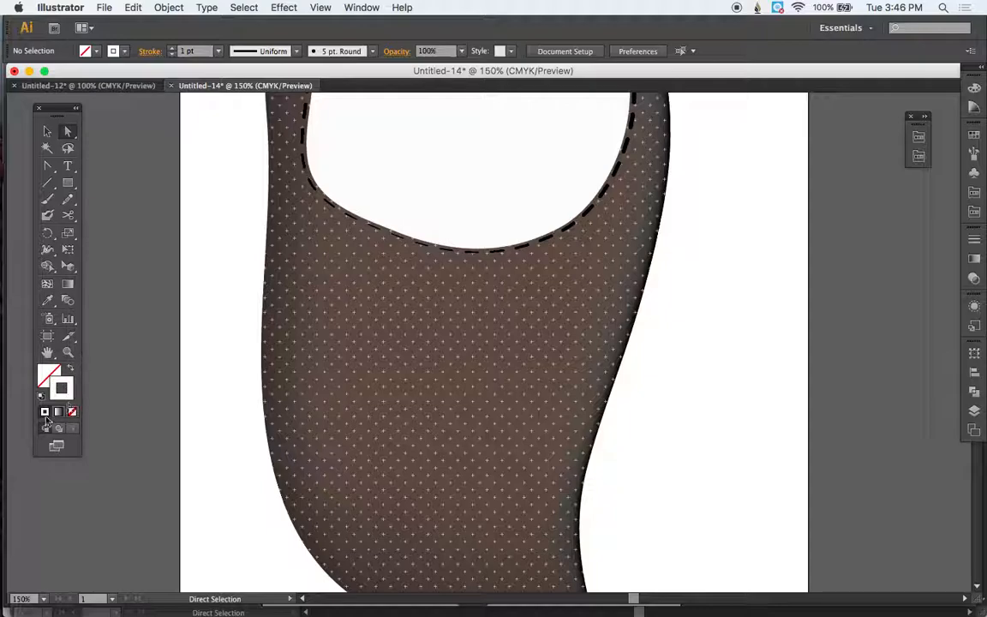
{"action": "left_click", "coordinate": [975, 134]}
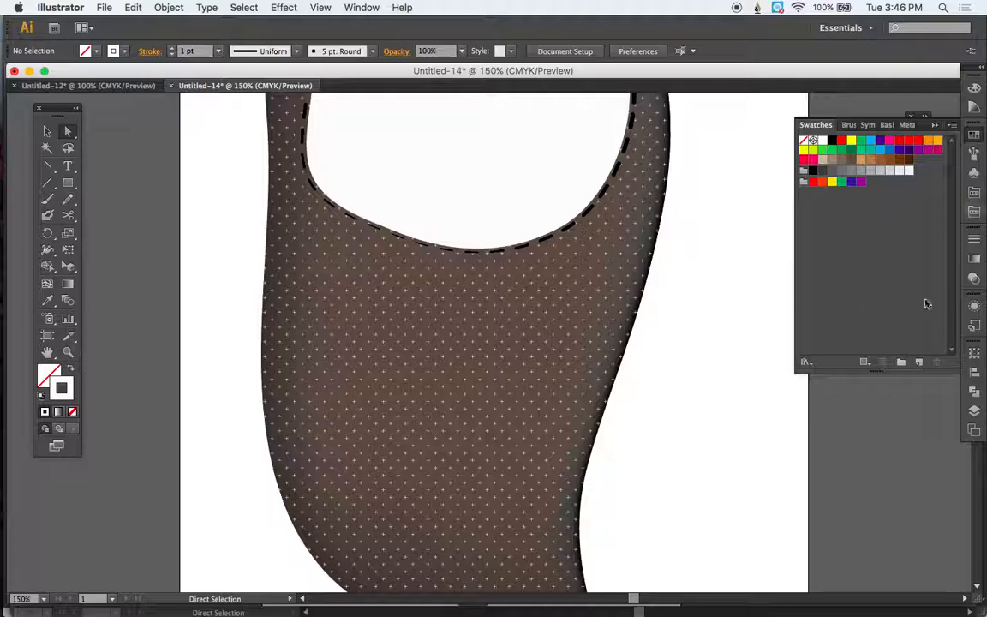
{"action": "left_click", "coordinate": [935, 126]}
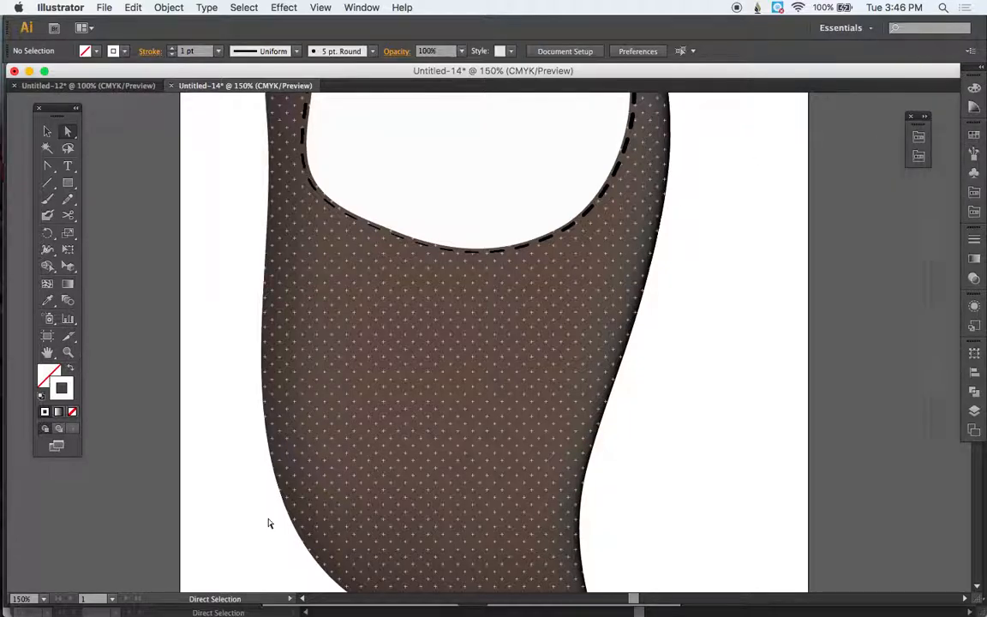
- Set the white stroke to a 3 pt dashed line with 12.33 pt dashes and the lens-shaped Width Profile 1
{"action": "left_click", "coordinate": [974, 240]}
{"action": "left_click", "coordinate": [805, 325]}
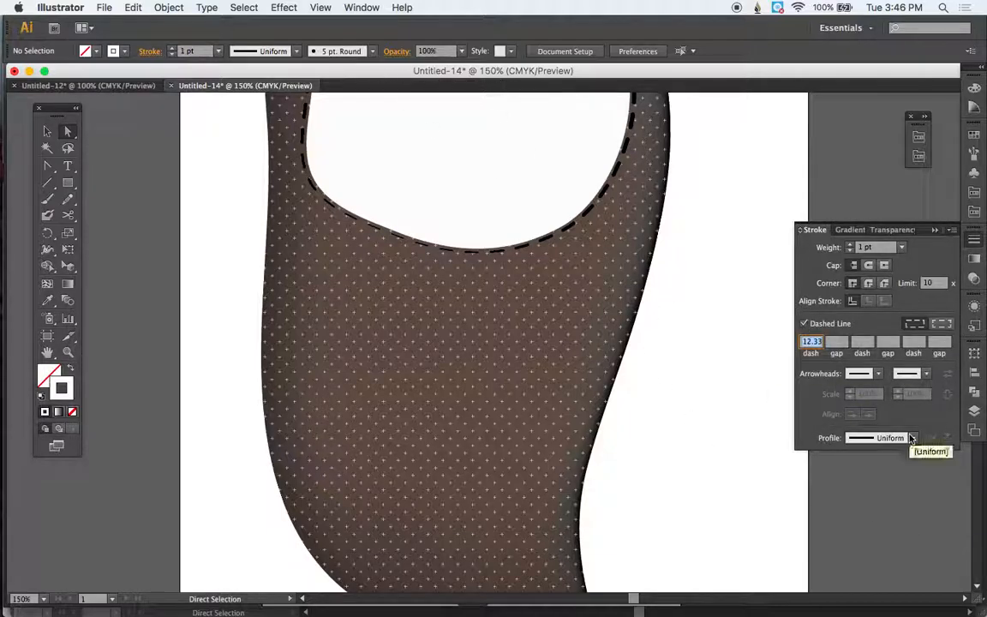
{"action": "left_click", "coordinate": [850, 245]}
{"action": "left_click", "coordinate": [850, 244]}
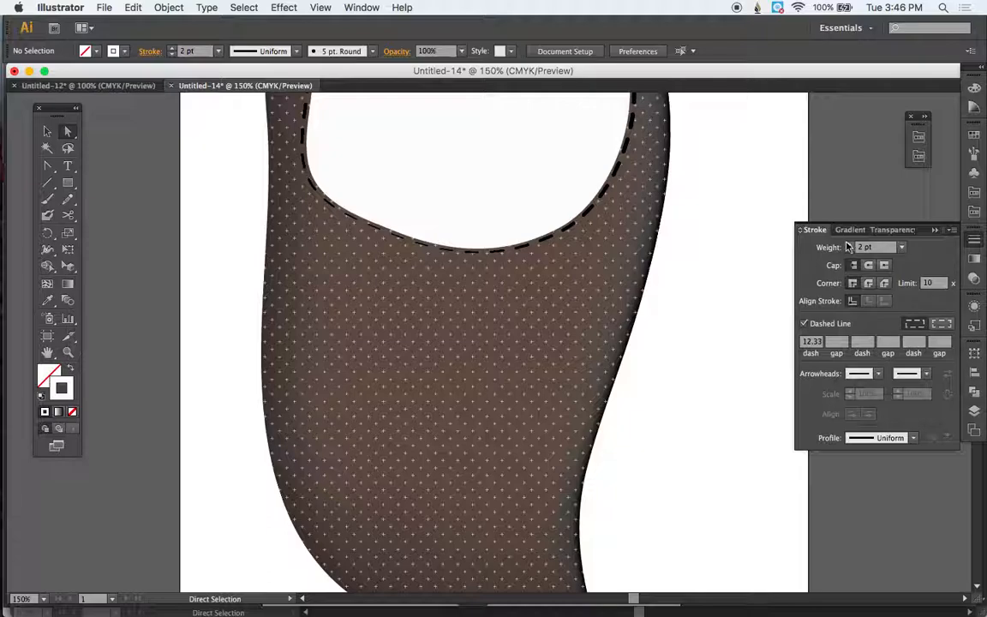
{"action": "left_click", "coordinate": [917, 442]}
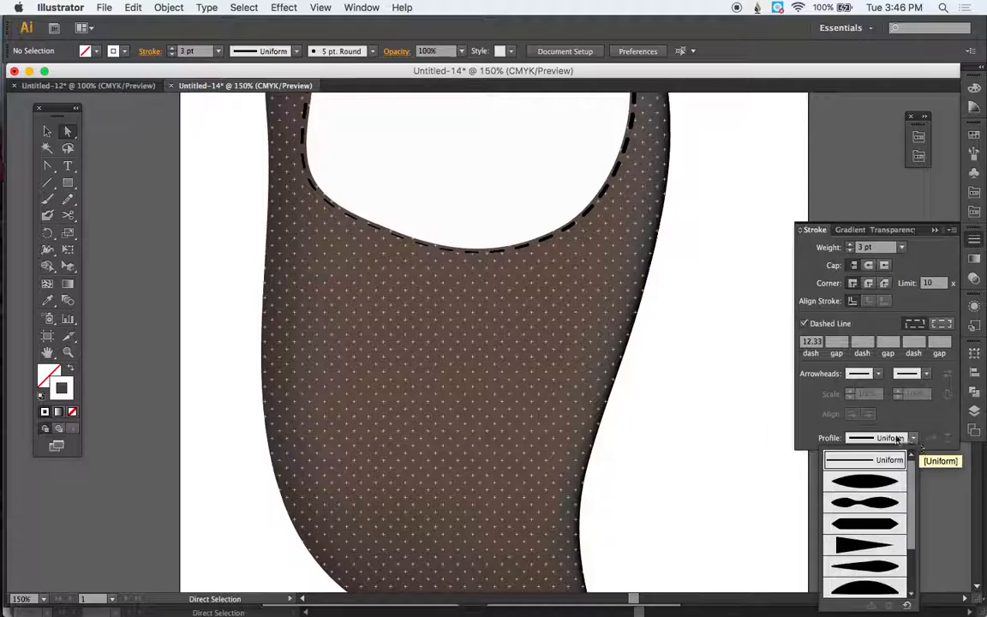
{"action": "left_click", "coordinate": [870, 480]}
{"action": "left_click", "coordinate": [941, 231]}
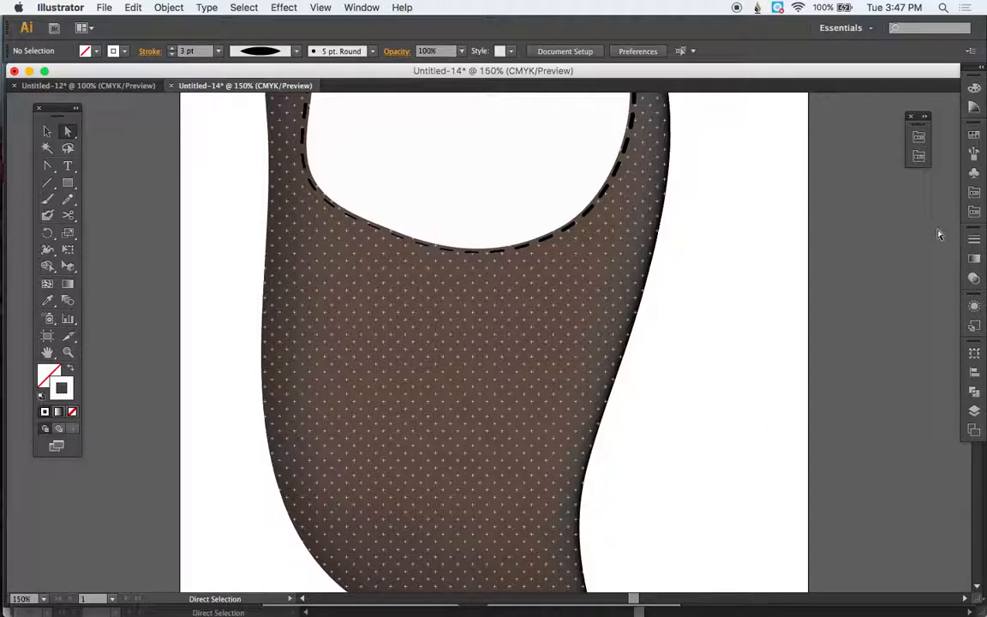
- Draw two curved stitched wing lines with the Pencil tool, one from each side edge of the body up toward the face
{"action": "left_click", "coordinate": [68, 198]}
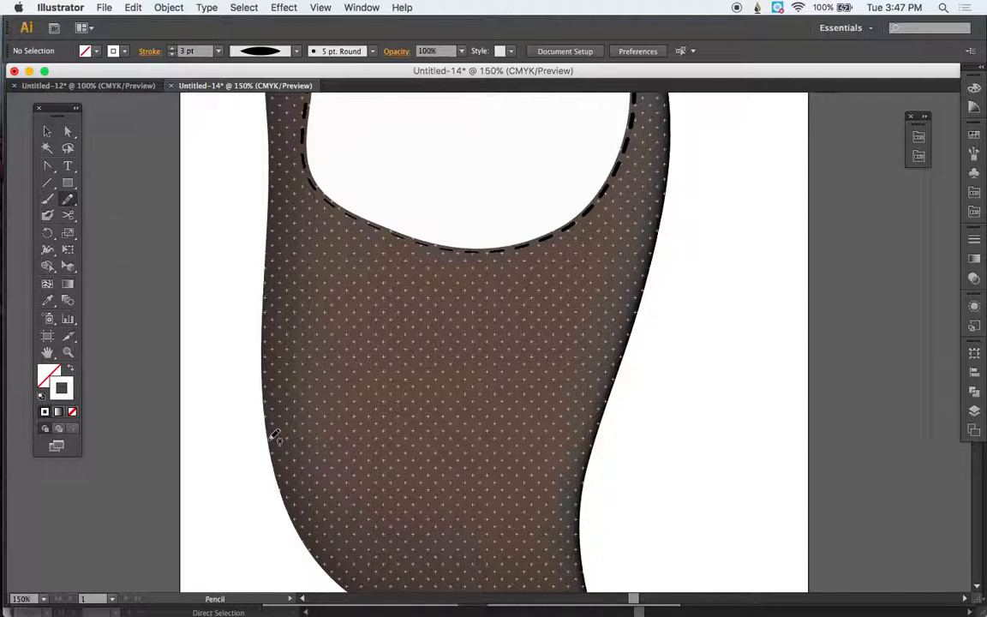
{"action": "mouse_move", "coordinate": [271, 438]}
{"action": "left_mouse_down"}
{"action": "mouse_move", "coordinate": [309, 409]}
{"action": "mouse_move", "coordinate": [353, 291]}
{"action": "left_mouse_up"}
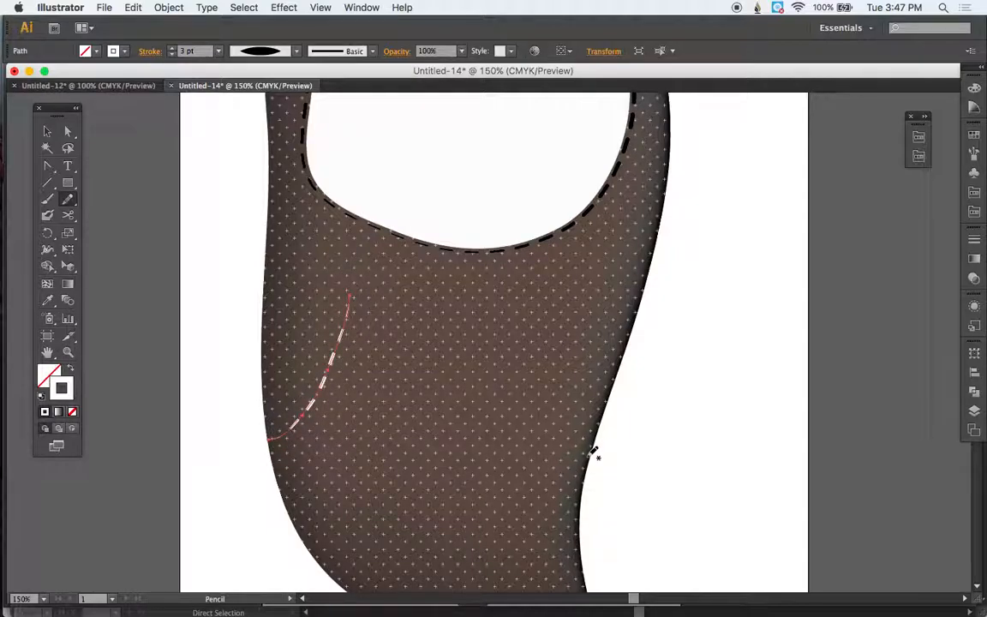
{"action": "mouse_move", "coordinate": [594, 453]}
{"action": "left_mouse_down"}
{"action": "mouse_move", "coordinate": [568, 425]}
{"action": "mouse_move", "coordinate": [525, 328]}
{"action": "mouse_move", "coordinate": [523, 293]}
{"action": "left_mouse_up"}
{"action": "key", "text": "super+minus"}
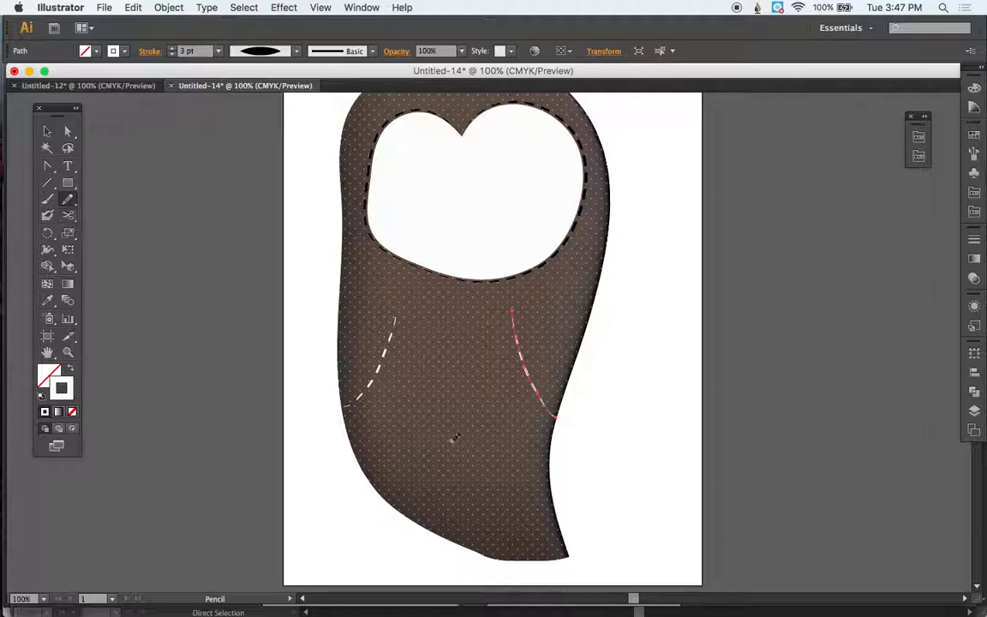
- Draw a closed, rounded belly shape with white fill and no stroke between the two stitched wing lines using the Pencil tool
{"action": "left_click", "coordinate": [71, 369]}
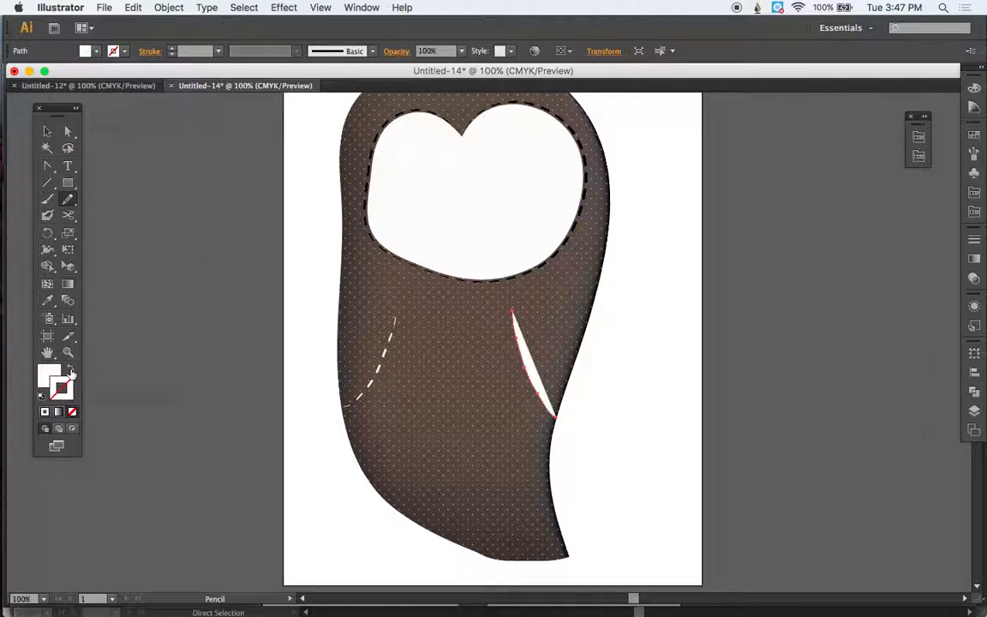
{"action": "key", "text": "super+z"}
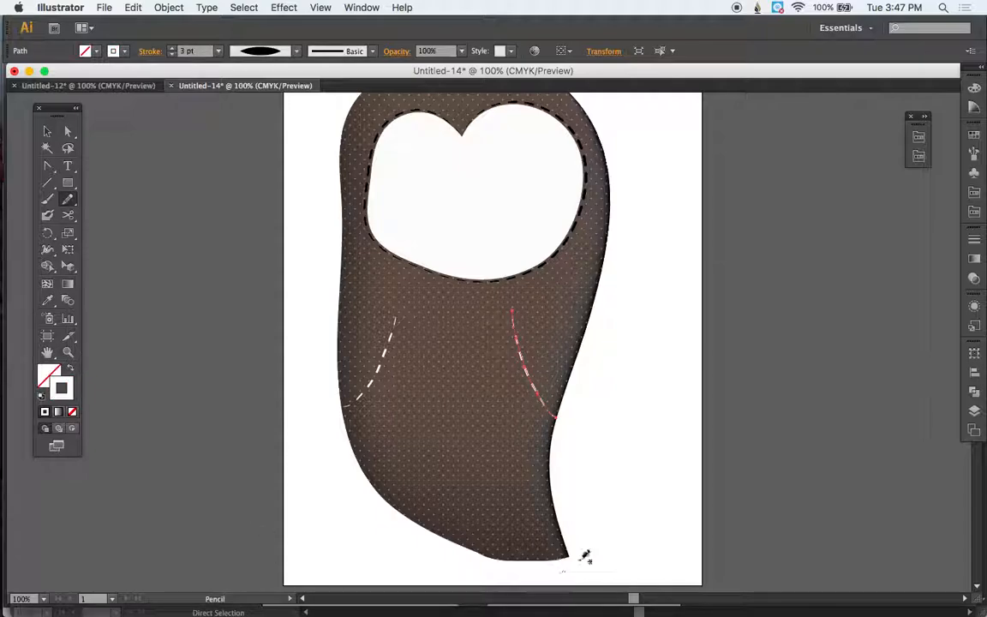
{"action": "left_click_drag", "start_coordinate": [581, 452], "coordinate": [618, 487]}
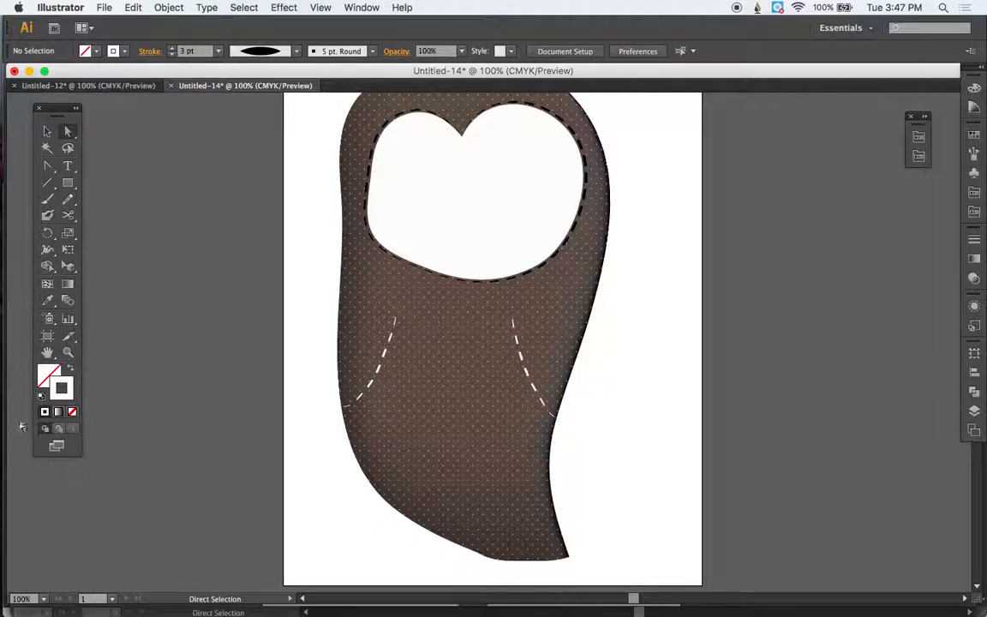
{"action": "left_click", "coordinate": [71, 369]}
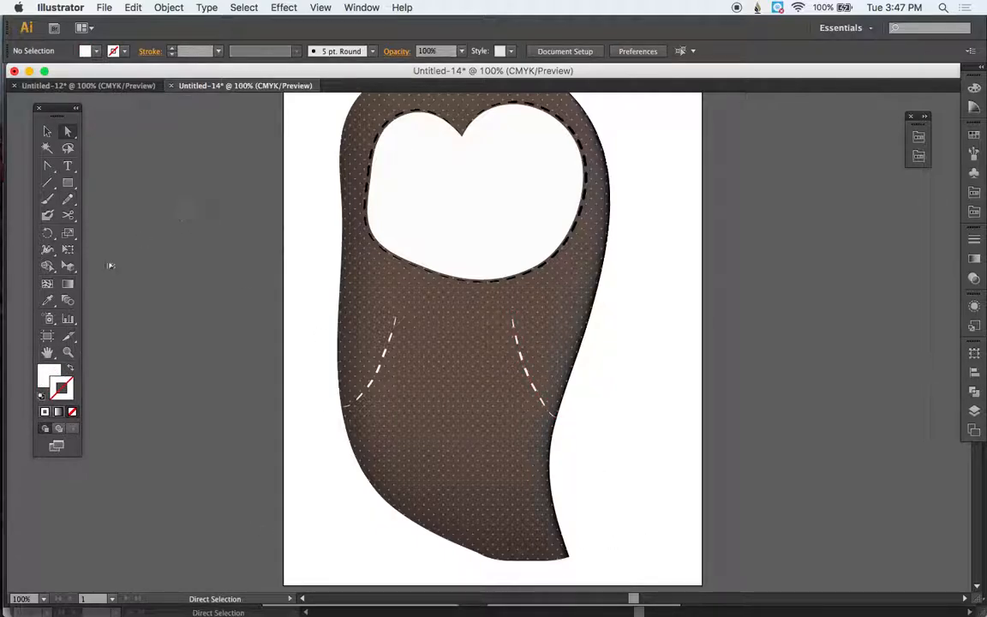
{"action": "left_click", "coordinate": [68, 198]}
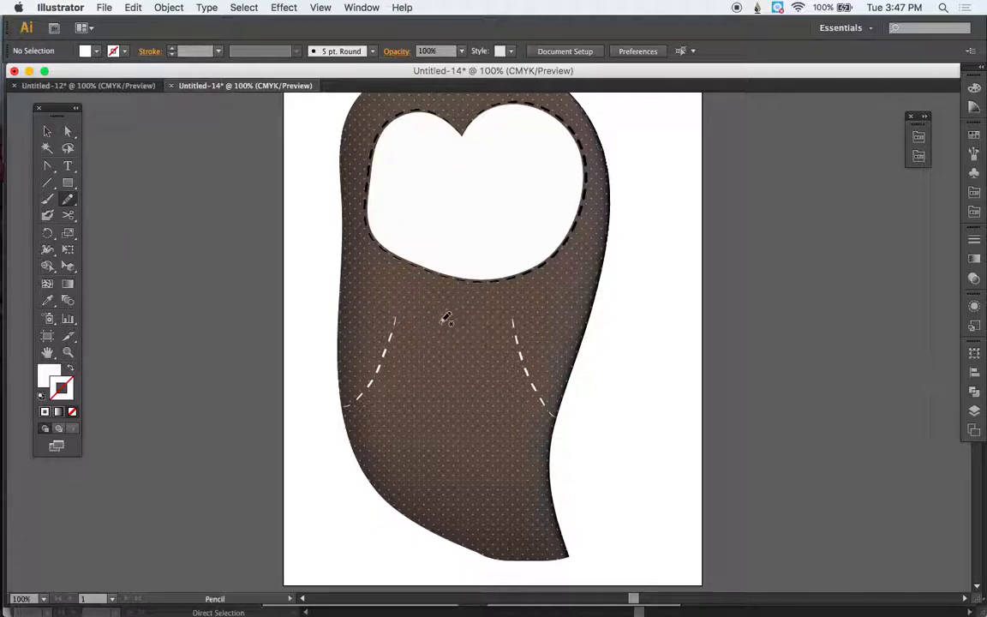
{"action": "mouse_move", "coordinate": [455, 322]}
{"action": "left_mouse_down"}
{"action": "mouse_move", "coordinate": [412, 324]}
{"action": "mouse_move", "coordinate": [390, 363]}
{"action": "mouse_move", "coordinate": [388, 438]}
{"action": "mouse_move", "coordinate": [403, 468]}
{"action": "mouse_move", "coordinate": [448, 494]}
{"action": "mouse_move", "coordinate": [489, 472]}
{"action": "mouse_move", "coordinate": [523, 413]}
{"action": "mouse_move", "coordinate": [490, 336]}
{"action": "mouse_move", "coordinate": [452, 322]}
{"action": "left_mouse_up"}
- Align the anchor points at the belly shape's upper notch to their horizontal center and deselect the shape
{"action": "key", "text": "super+equal"}
{"action": "key", "text": "super+equal"}
{"action": "key", "text": "super+equal"}
{"action": "key", "text": "super+equal"}
{"action": "key", "text": "super+equal"}
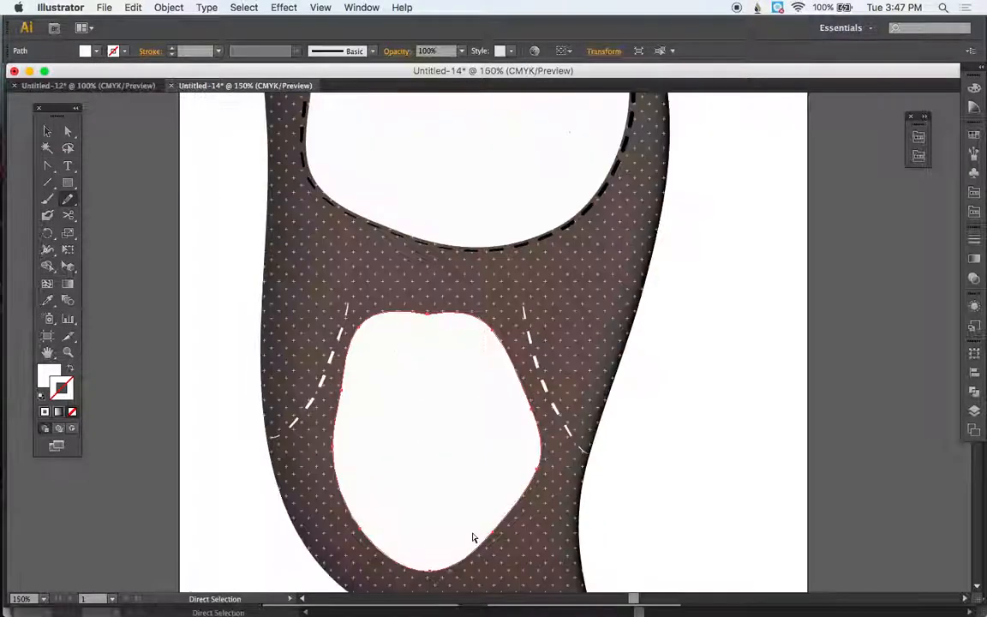
{"action": "key", "text": "a"}
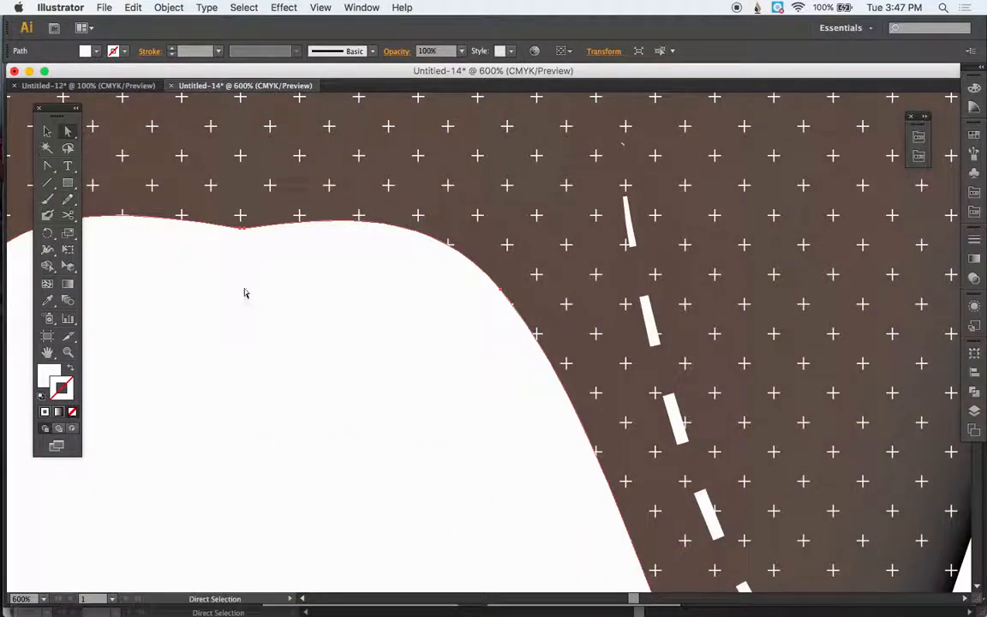
{"action": "left_click", "coordinate": [240, 227]}
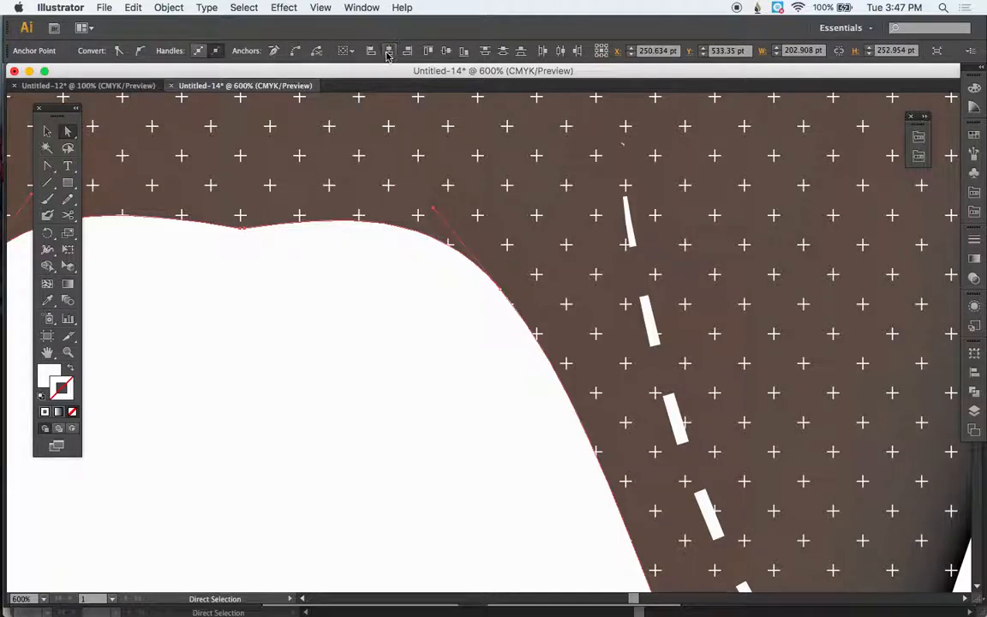
{"action": "left_click", "coordinate": [341, 150]}
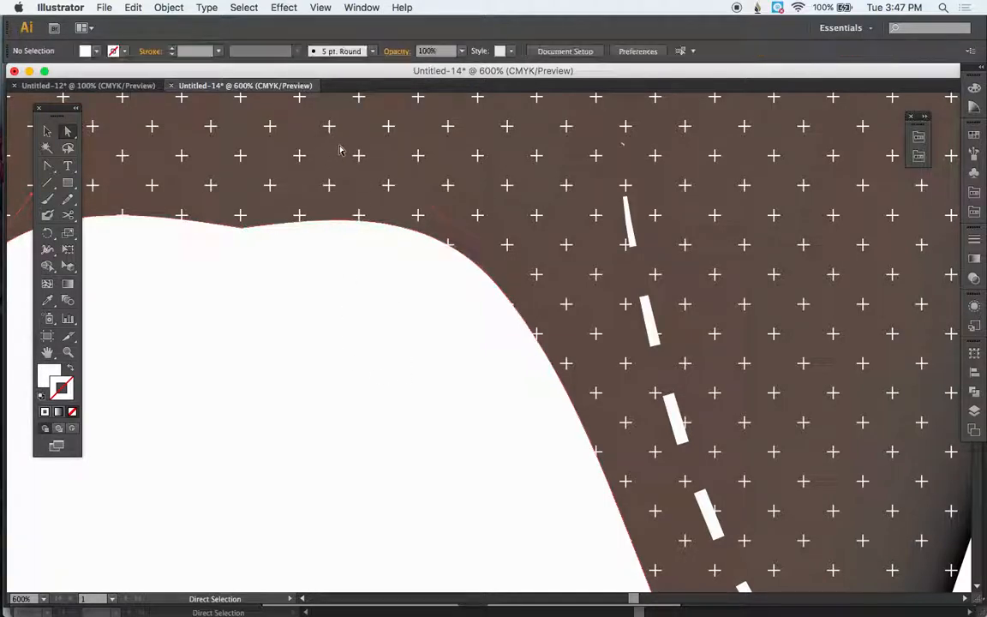
- Fill the belly shape between the wing seams with a pale mint green and deselect it
{"action": "key", "text": "super+minus"}
{"action": "key", "text": "super+minus"}
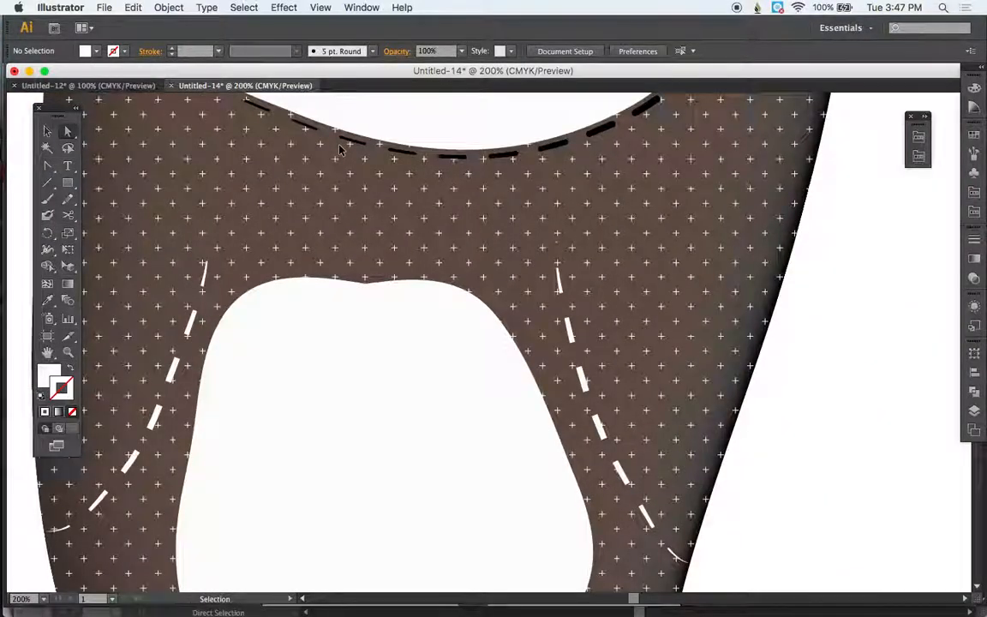
{"action": "key", "text": "super+minus"}
{"action": "key", "text": "super+minus"}
{"action": "key", "text": "a"}
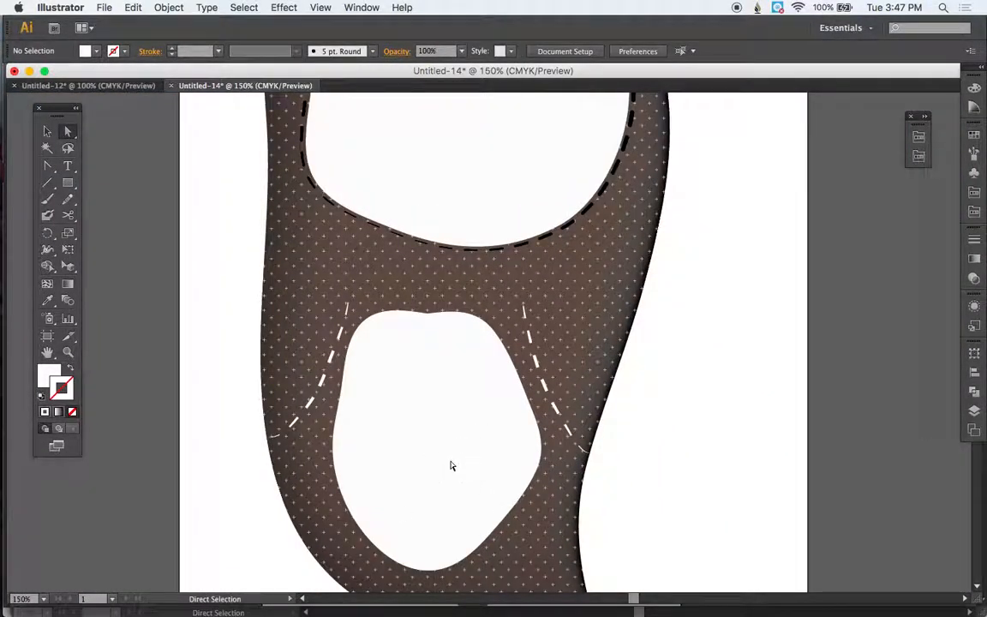
{"action": "left_click", "coordinate": [451, 465]}
{"action": "double_click", "coordinate": [49, 370]}
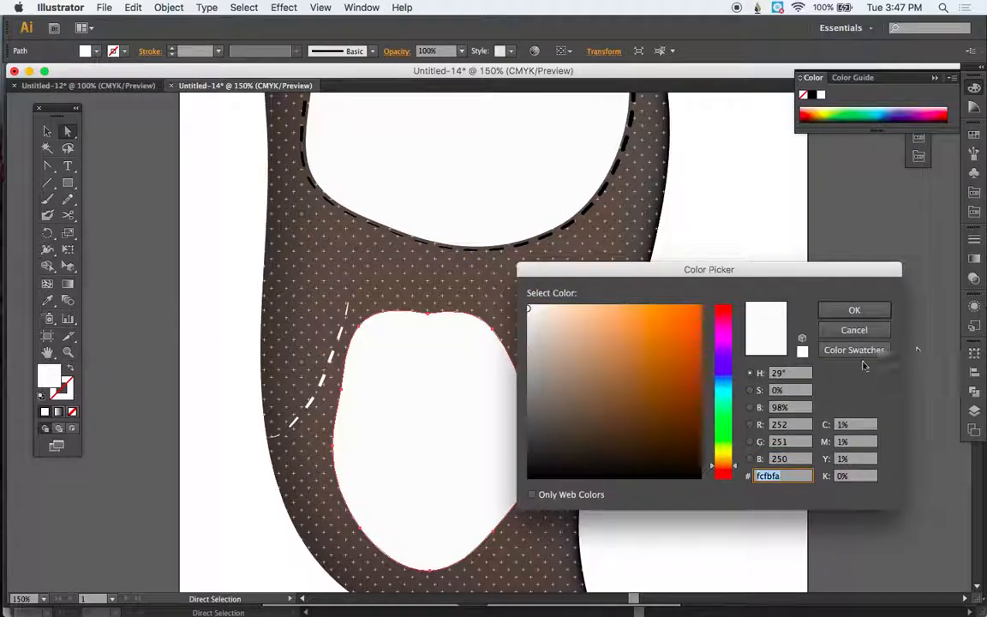
{"action": "left_click", "coordinate": [721, 399]}
{"action": "left_click", "coordinate": [551, 309]}
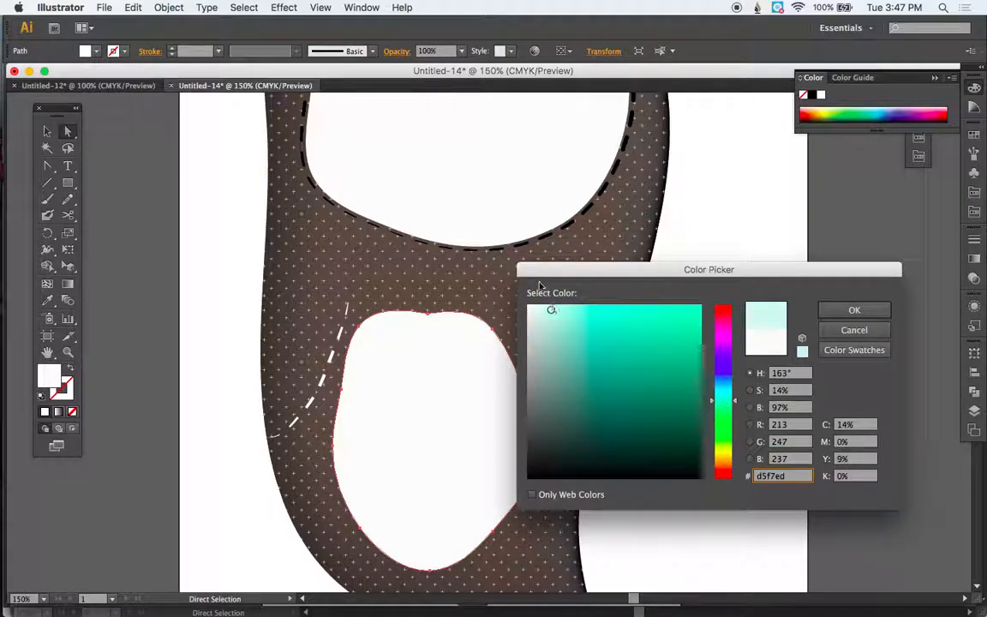
{"action": "left_click", "coordinate": [577, 312]}
{"action": "left_click", "coordinate": [853, 313]}
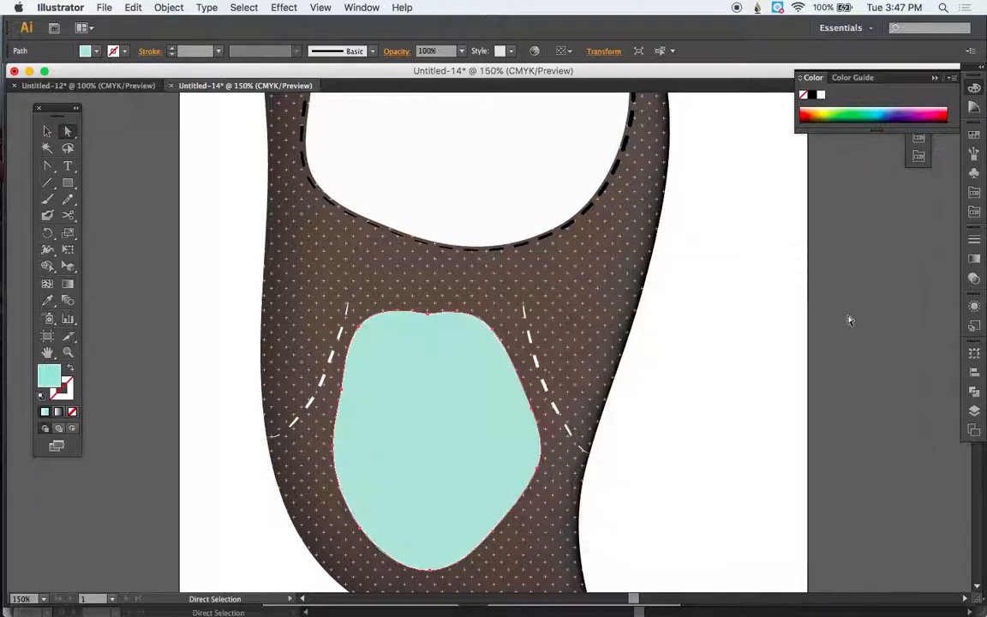
{"action": "left_click", "coordinate": [974, 133]}
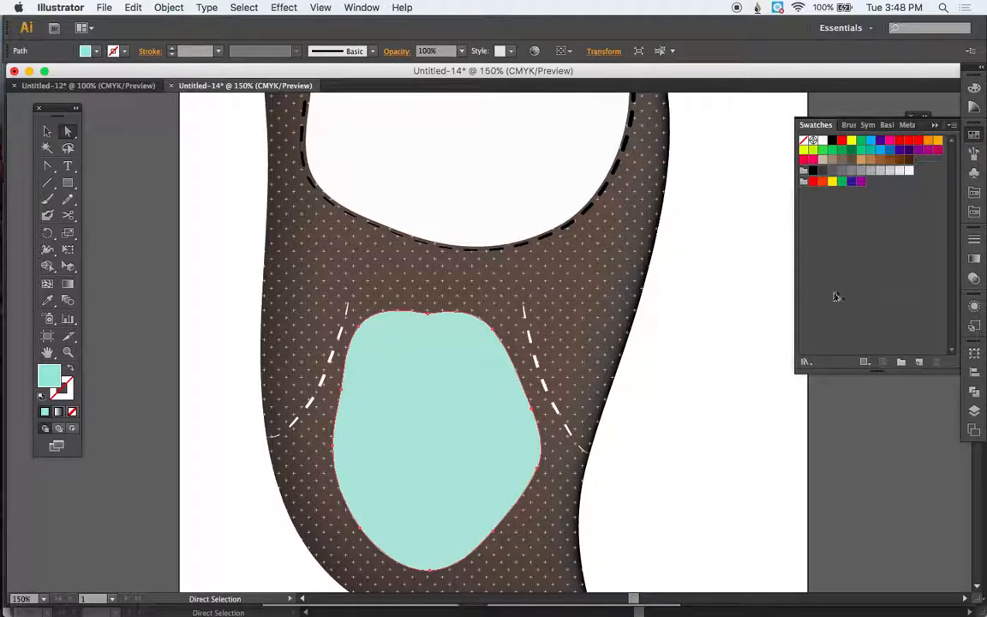
{"action": "left_click", "coordinate": [702, 277]}
{"action": "key", "text": "super+0"}
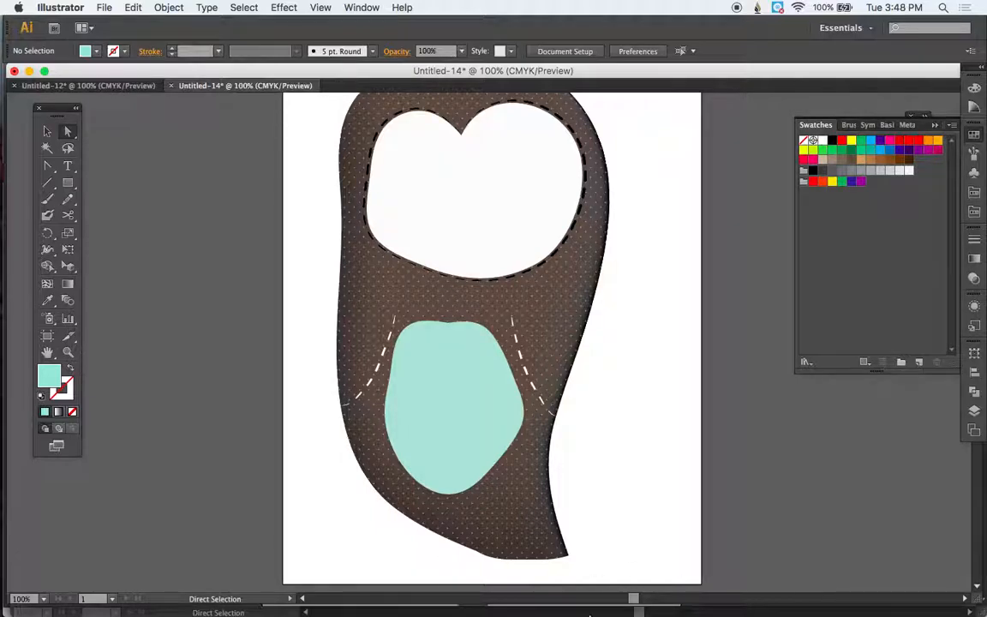
- Place a copy of the mint belly shape directly in front and give it no fill and a black stroke
{"action": "left_click", "coordinate": [435, 455]}
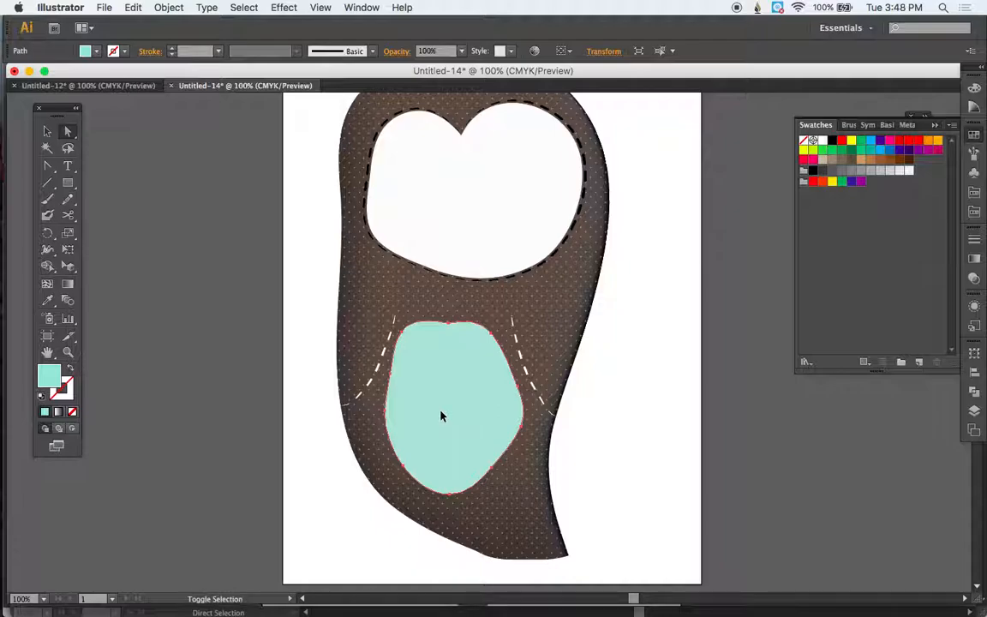
{"action": "key", "text": "a"}
{"action": "left_click", "coordinate": [71, 370]}
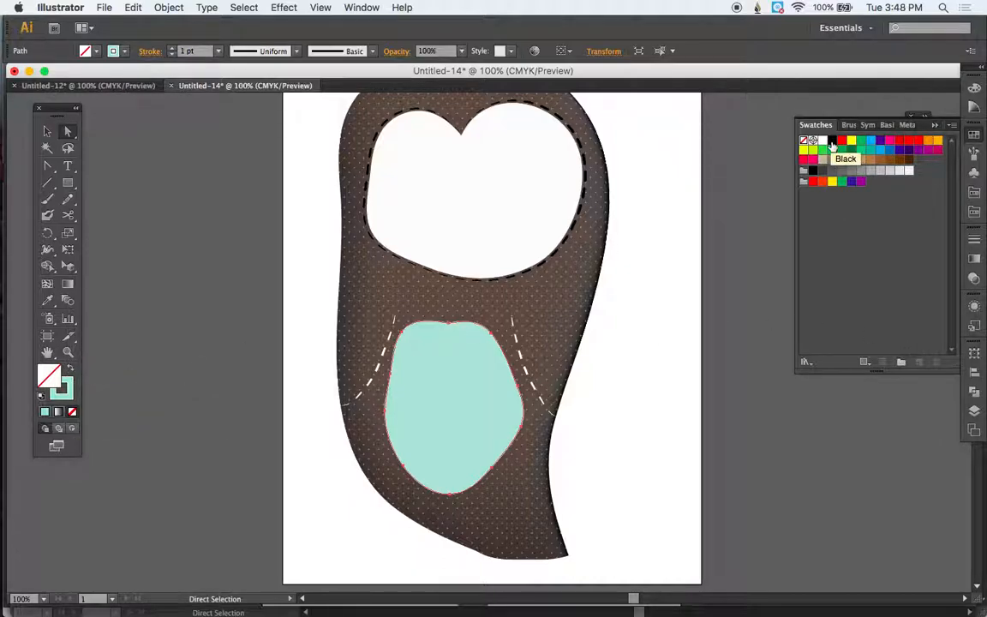
{"action": "left_click", "coordinate": [62, 391]}
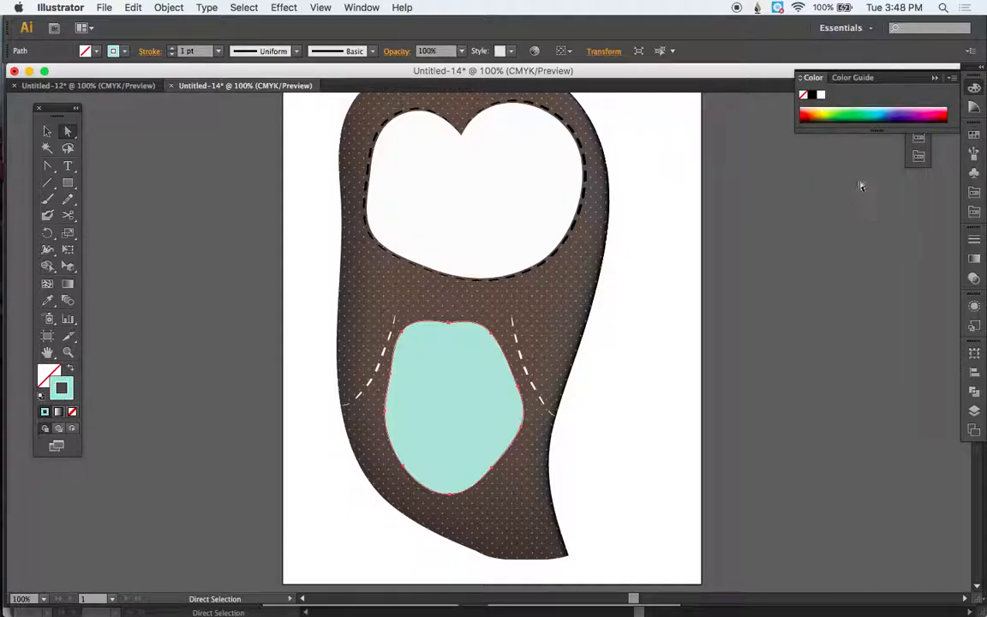
{"action": "left_click", "coordinate": [974, 134]}
{"action": "left_click", "coordinate": [831, 142]}
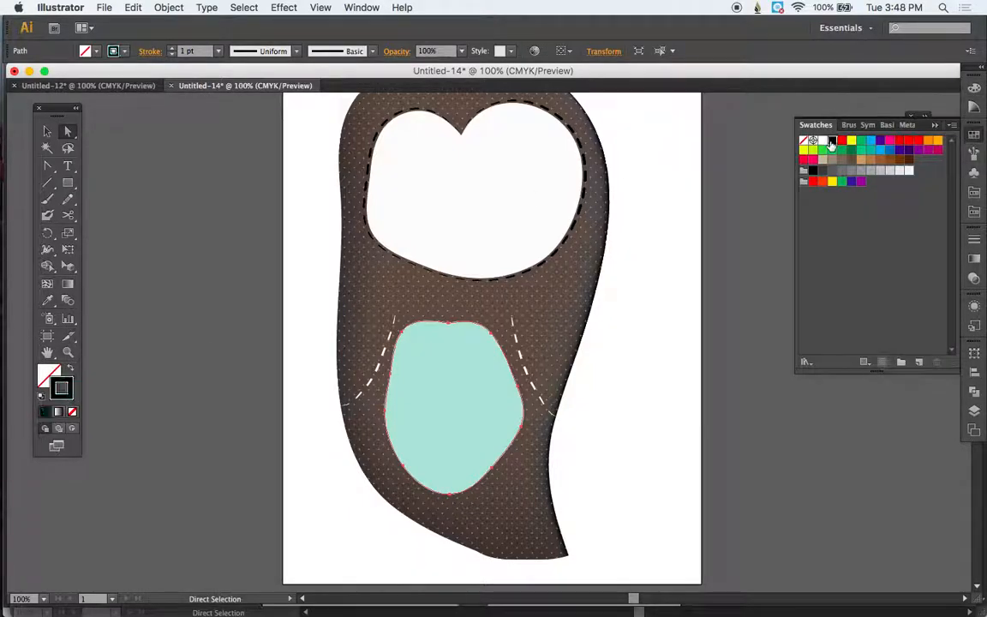
- Set the belly outline to a 4 pt dashed stroke with 12.33 pt dashes and the double-bulge width profile
{"action": "left_click", "coordinate": [974, 249]}
{"action": "left_click", "coordinate": [851, 245]}
{"action": "left_click", "coordinate": [851, 245]}
{"action": "left_click", "coordinate": [850, 245]}
{"action": "left_click", "coordinate": [805, 324]}
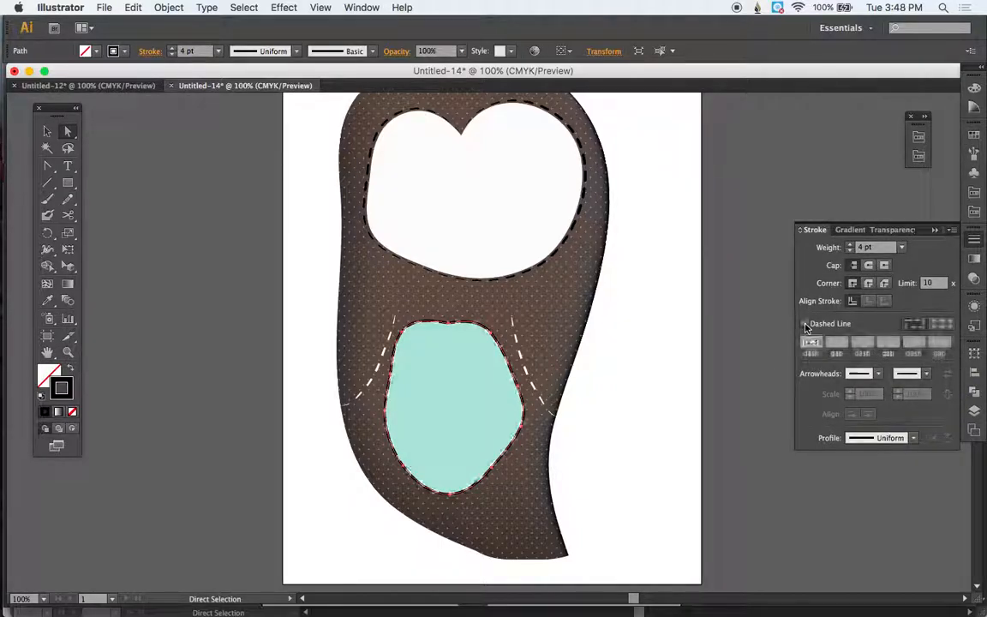
{"action": "left_click", "coordinate": [913, 438]}
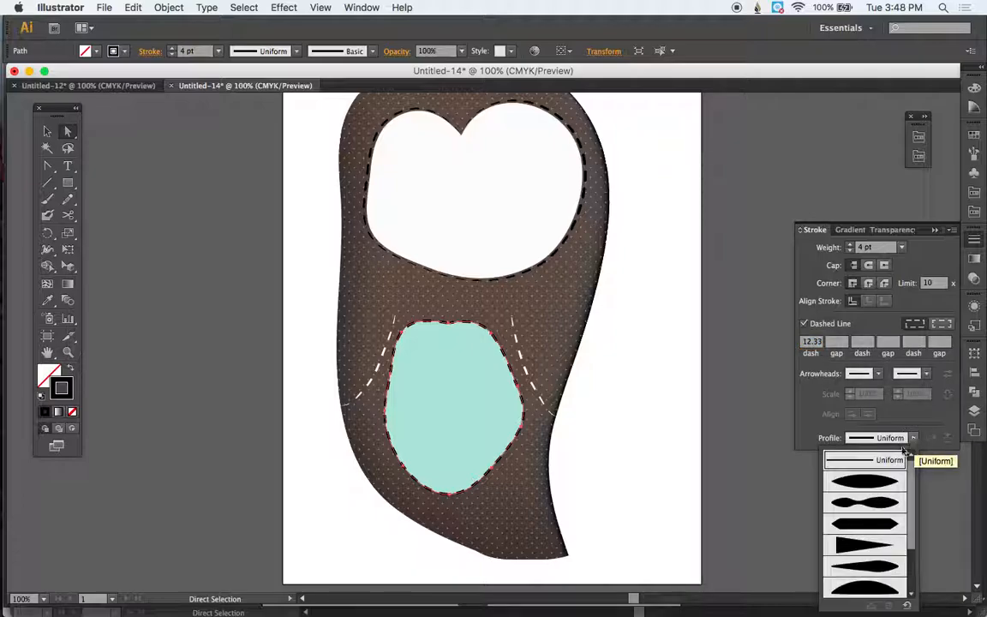
{"action": "left_click", "coordinate": [888, 482]}
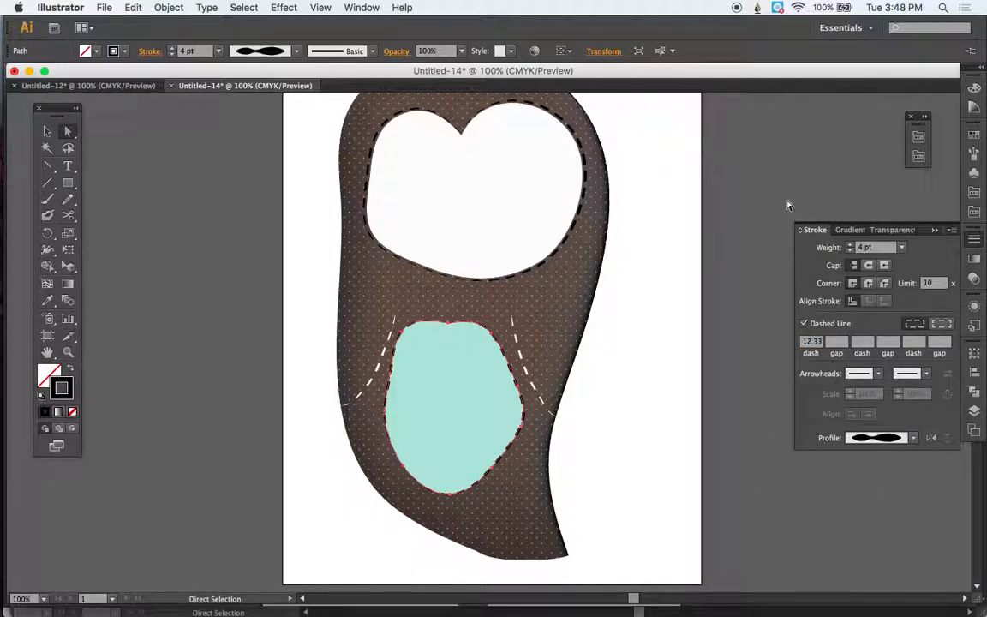
- Scale the dashed belly outline up slightly so it sits just outside the mint shape, and deselect it
{"action": "left_click", "coordinate": [69, 234]}
{"action": "left_click_drag", "start_coordinate": [507, 332], "coordinate": [510, 326]}
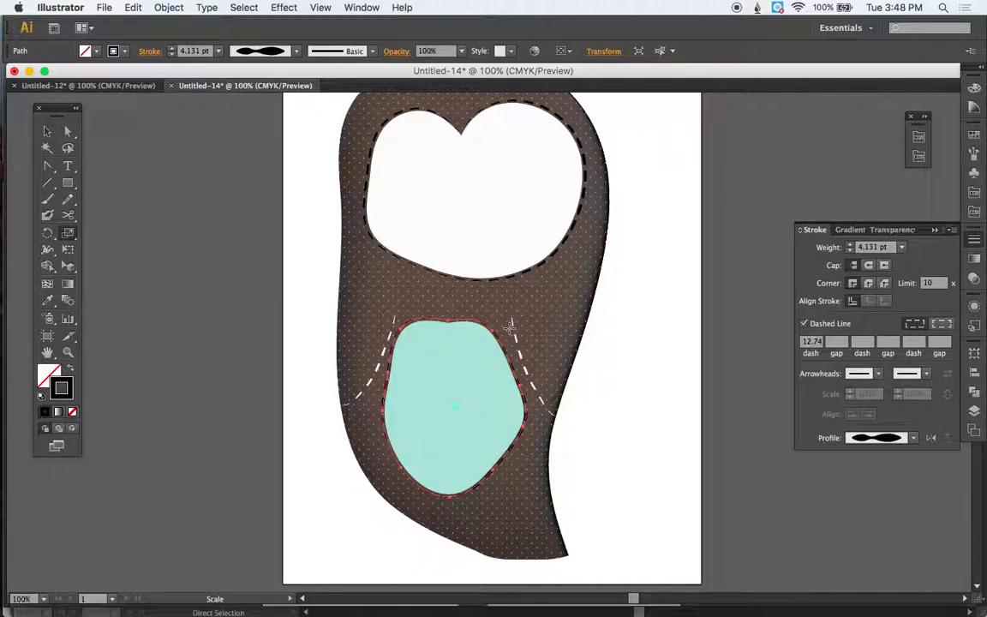
{"action": "key", "text": "a"}
{"action": "left_click", "coordinate": [641, 527]}
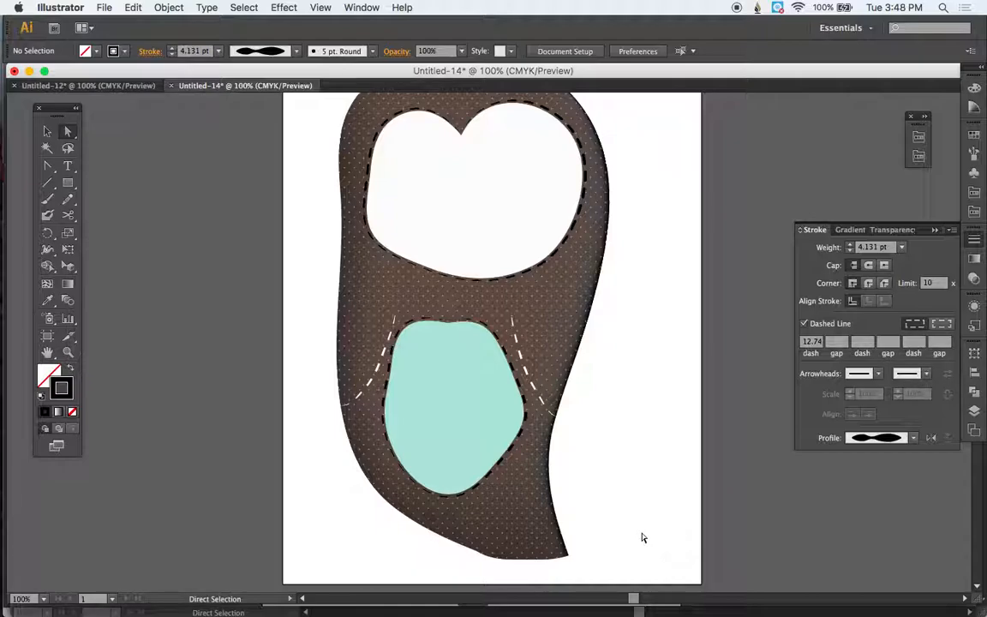
- Draw a rectangle with white fill and no stroke that covers the whole white face
{"action": "key", "text": "super+minus"}
{"action": "key", "text": "super+equal"}
{"action": "key", "text": "super+equal"}
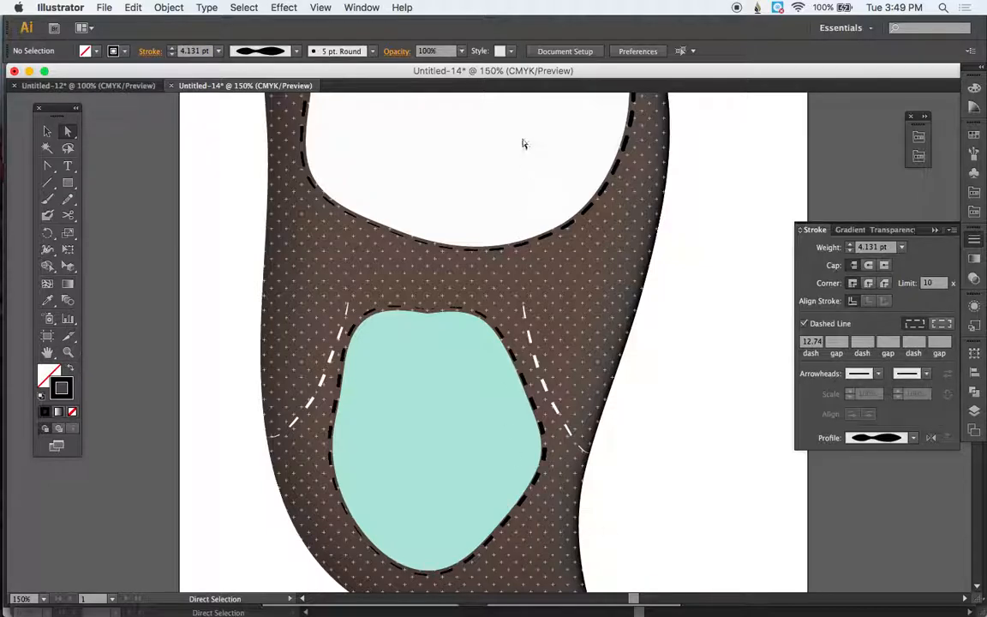
{"action": "scroll", "coordinate": [456, 326], "scroll_direction": "up", "scroll_amount": 3}
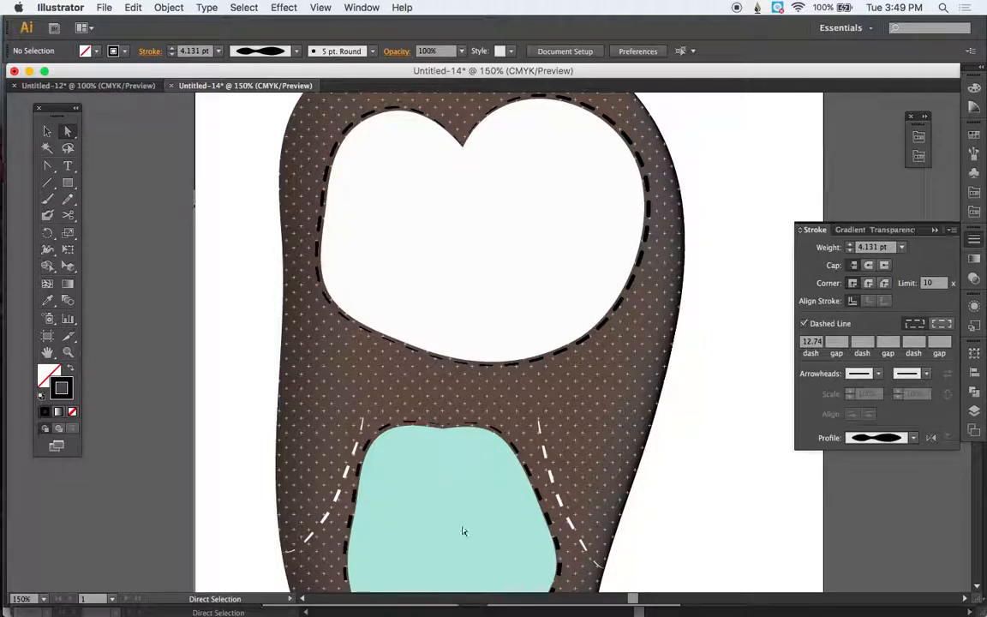
{"action": "left_click", "coordinate": [507, 314]}
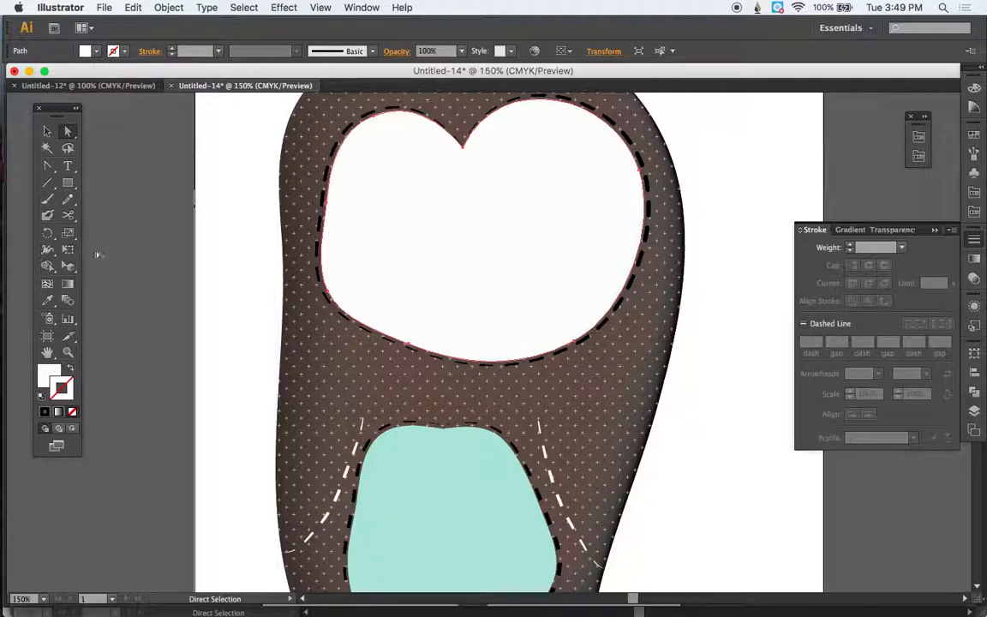
{"action": "left_click", "coordinate": [68, 183]}
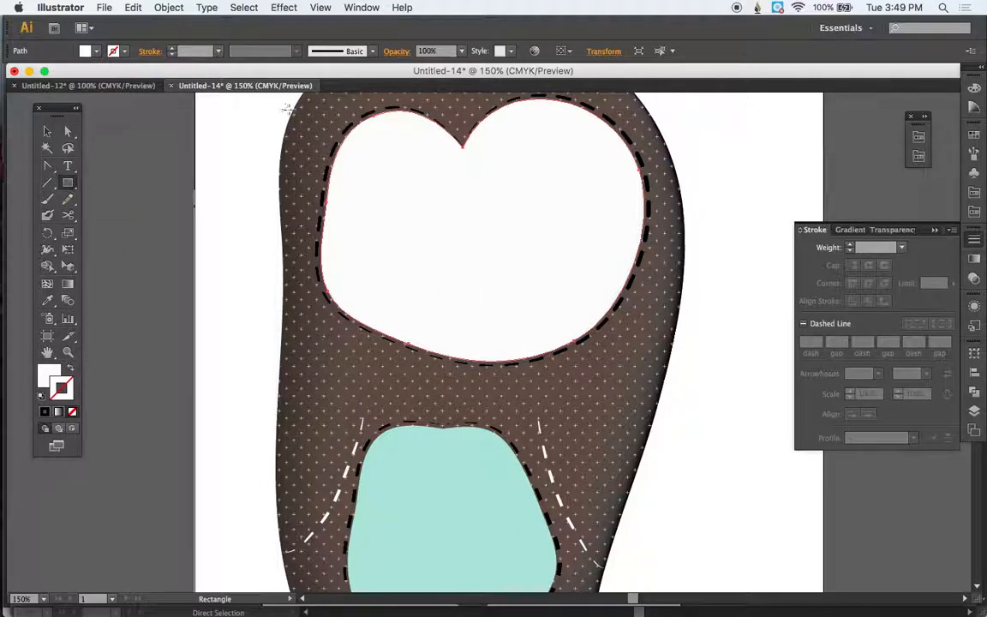
{"action": "mouse_move", "coordinate": [272, 96]}
{"action": "left_mouse_down"}
{"action": "mouse_move", "coordinate": [701, 377]}
{"action": "mouse_move", "coordinate": [699, 409]}
{"action": "left_mouse_up"}
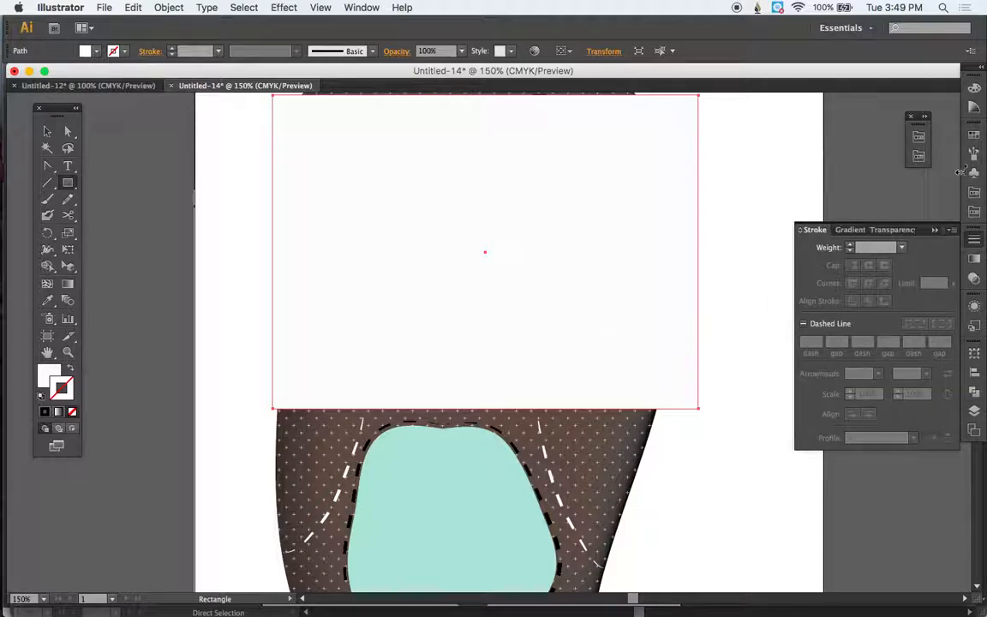
- Fill the rectangle with the small scattered ovals pattern from the Basic Graphics_Textures library and remove its stroke
{"action": "left_click", "coordinate": [975, 192]}
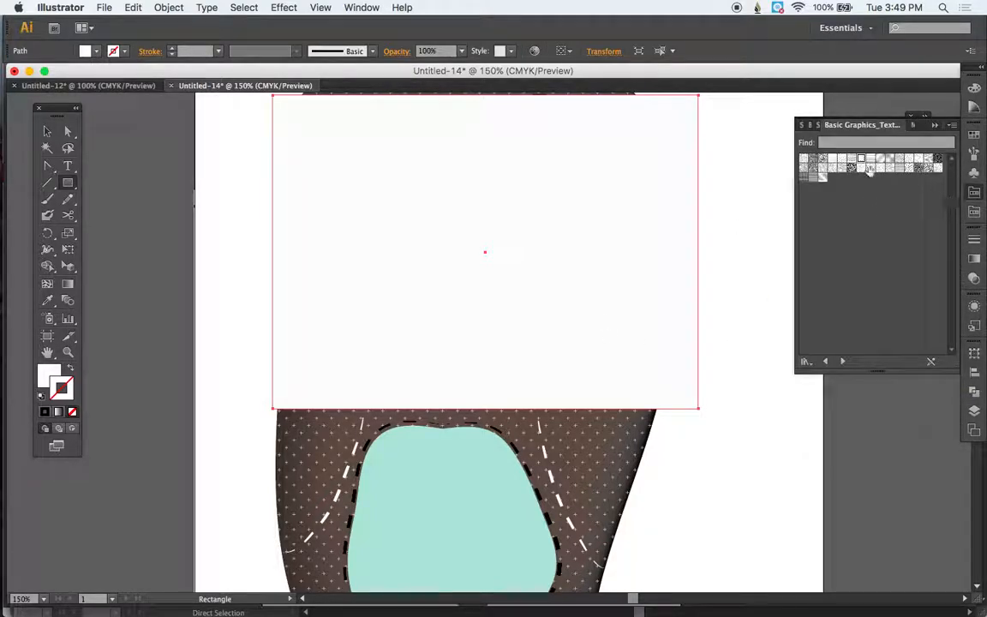
{"action": "left_click", "coordinate": [846, 167]}
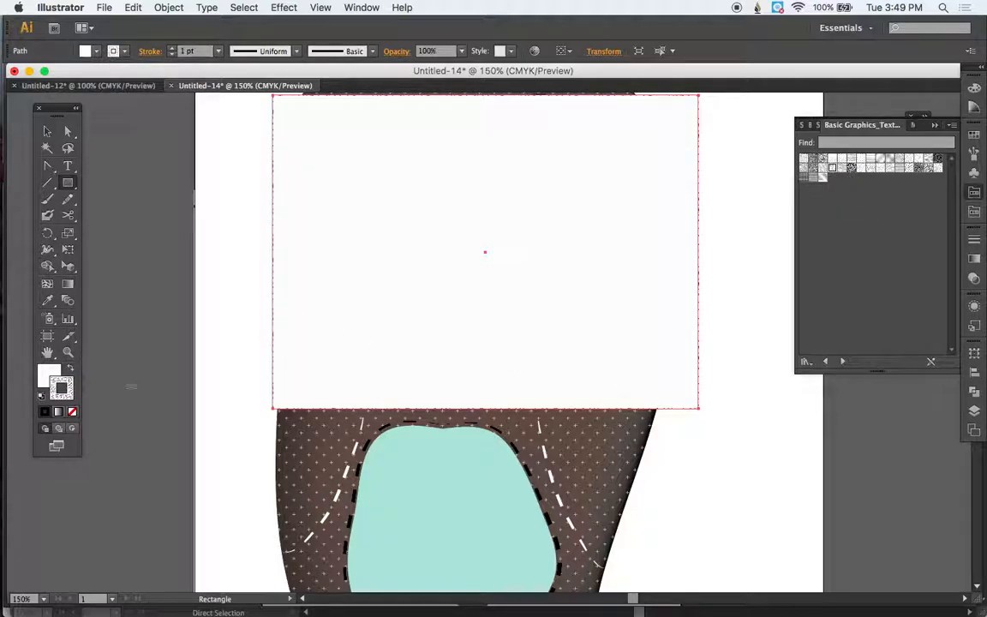
{"action": "left_click", "coordinate": [71, 371]}
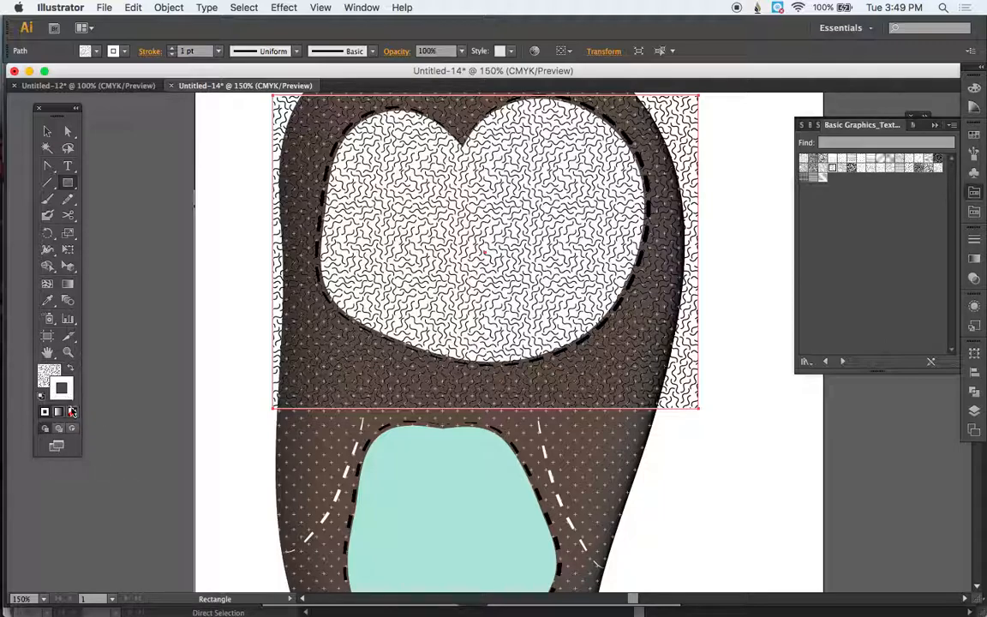
{"action": "left_click", "coordinate": [72, 412]}
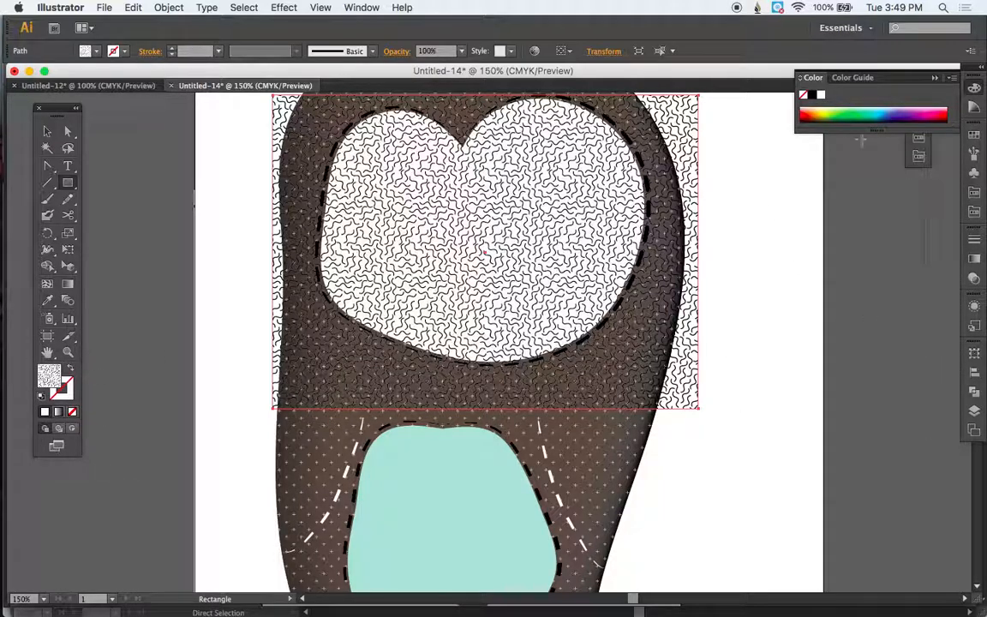
{"action": "left_click", "coordinate": [976, 194]}
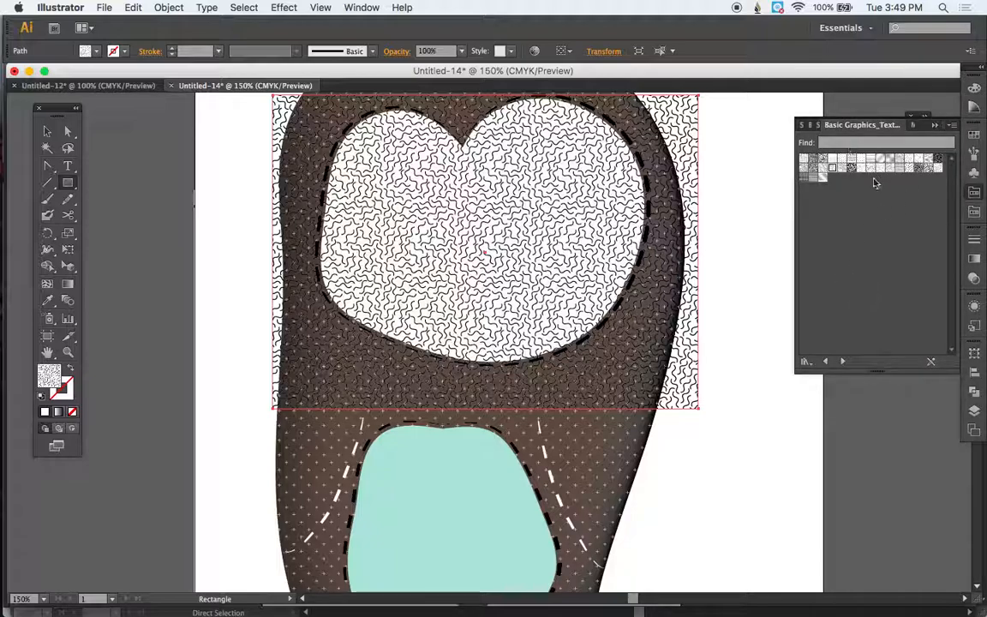
{"action": "left_click", "coordinate": [871, 167]}
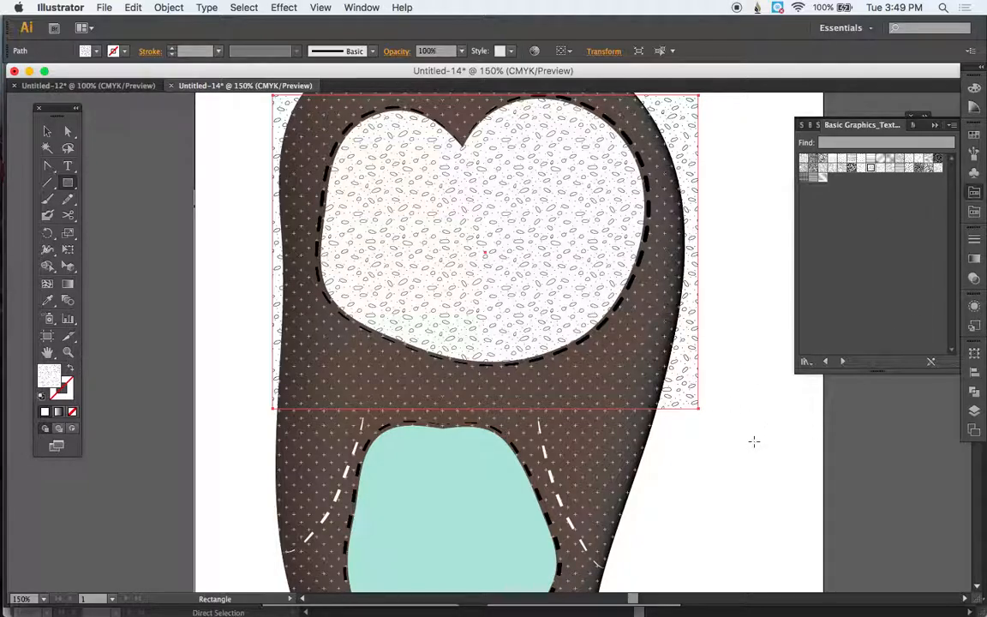
- Cut the patterned rectangle, create an opacity mask on the white face shape and open the mask for editing
{"action": "key", "text": "Delete"}
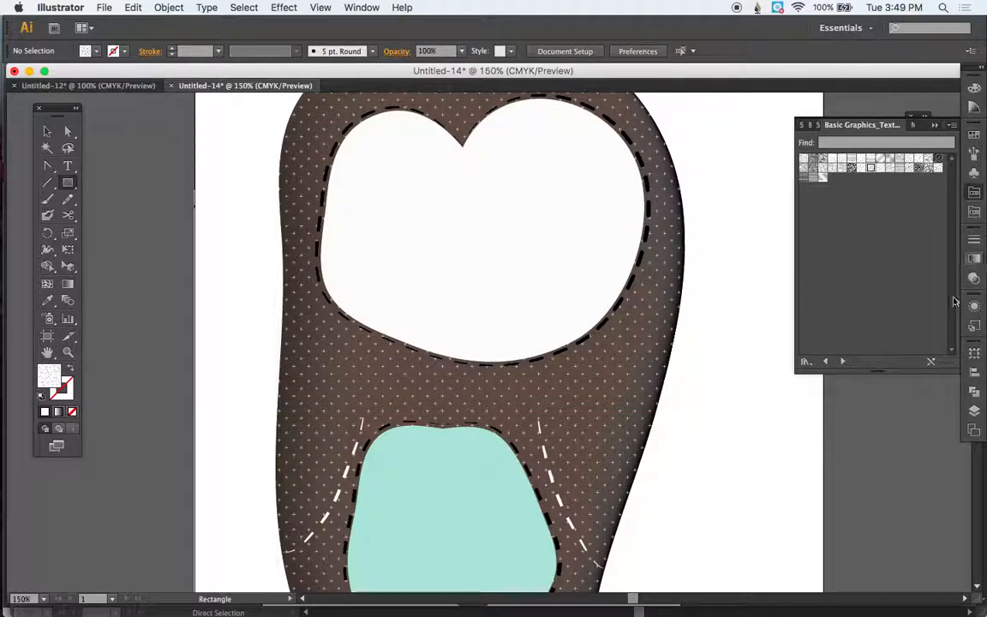
{"action": "key", "text": "a"}
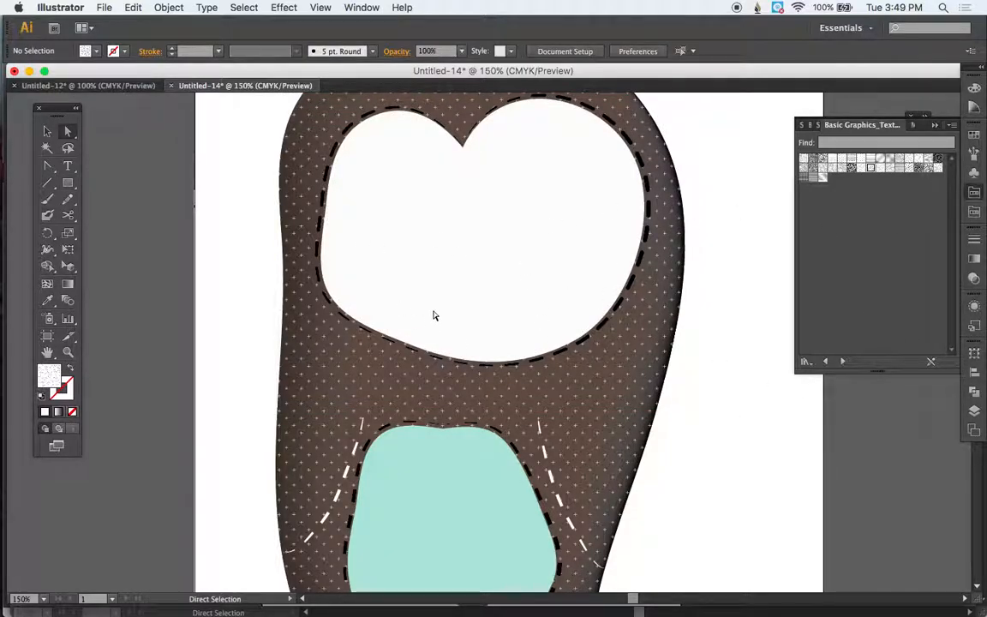
{"action": "left_click", "coordinate": [431, 284]}
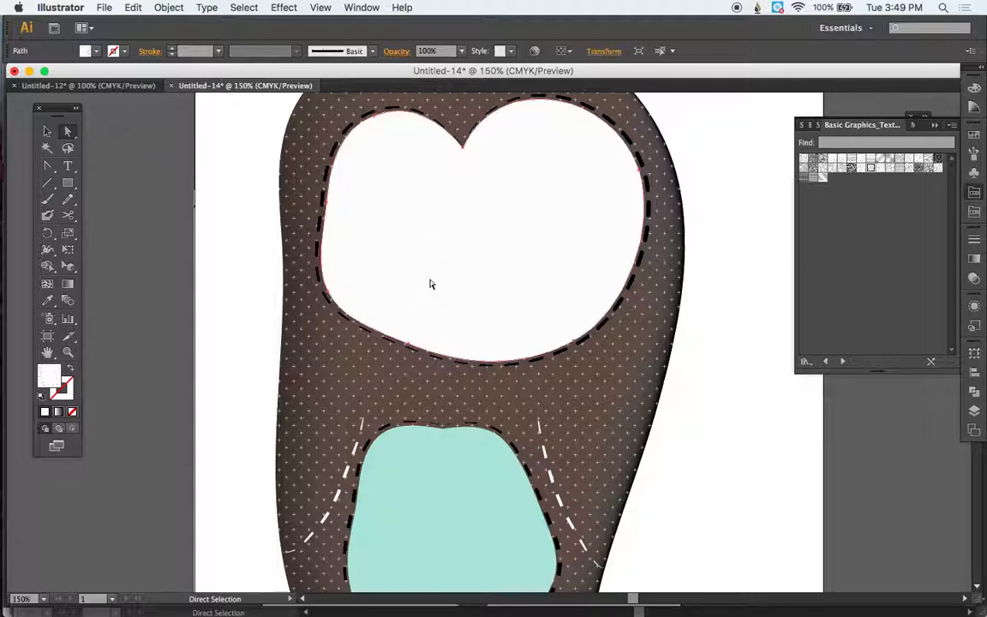
{"action": "left_click", "coordinate": [974, 280]}
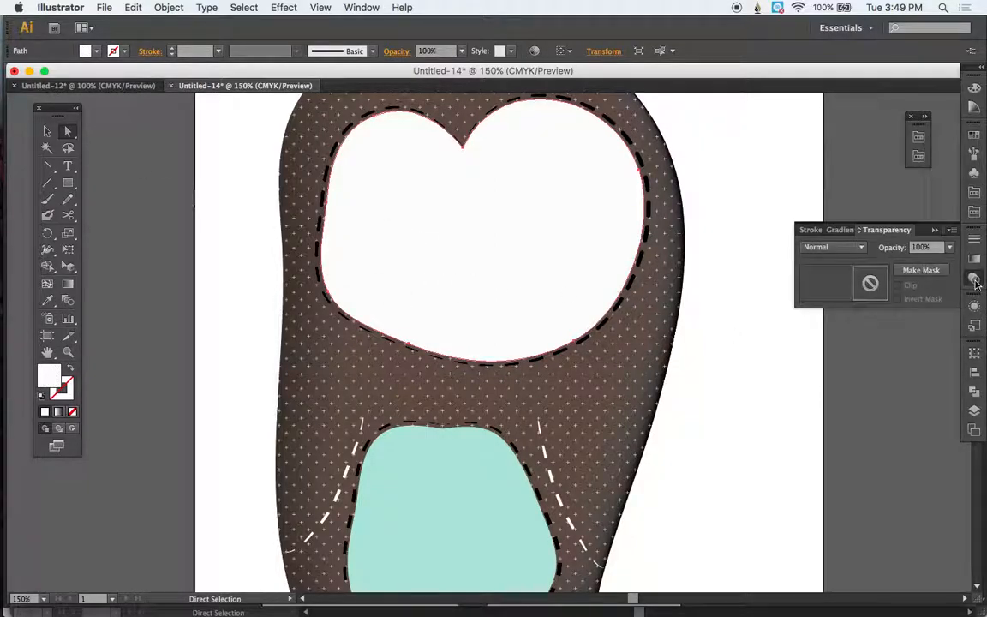
{"action": "left_click", "coordinate": [921, 271]}
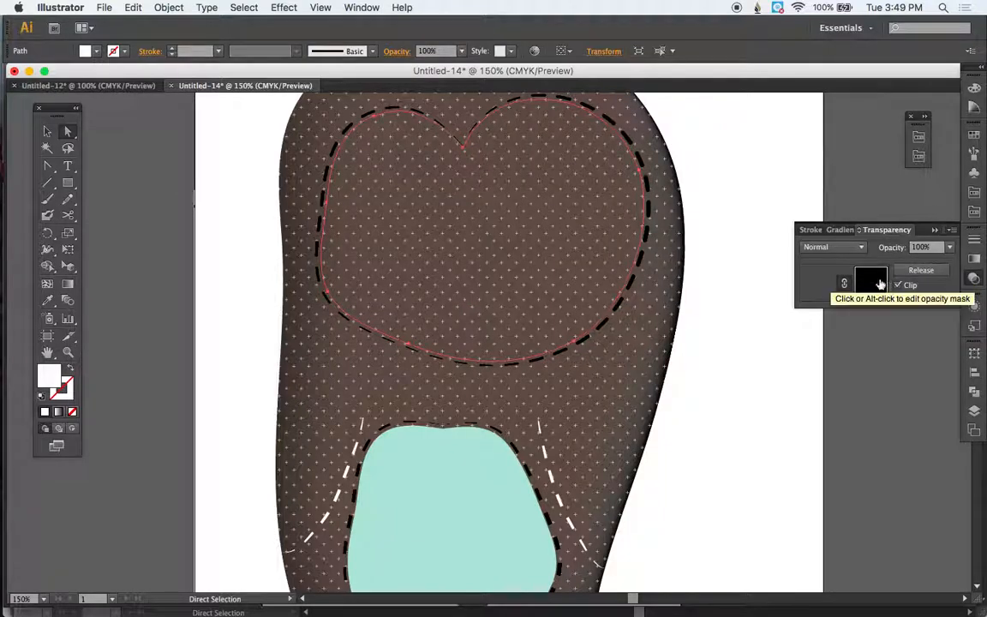
{"action": "left_click", "coordinate": [878, 284]}
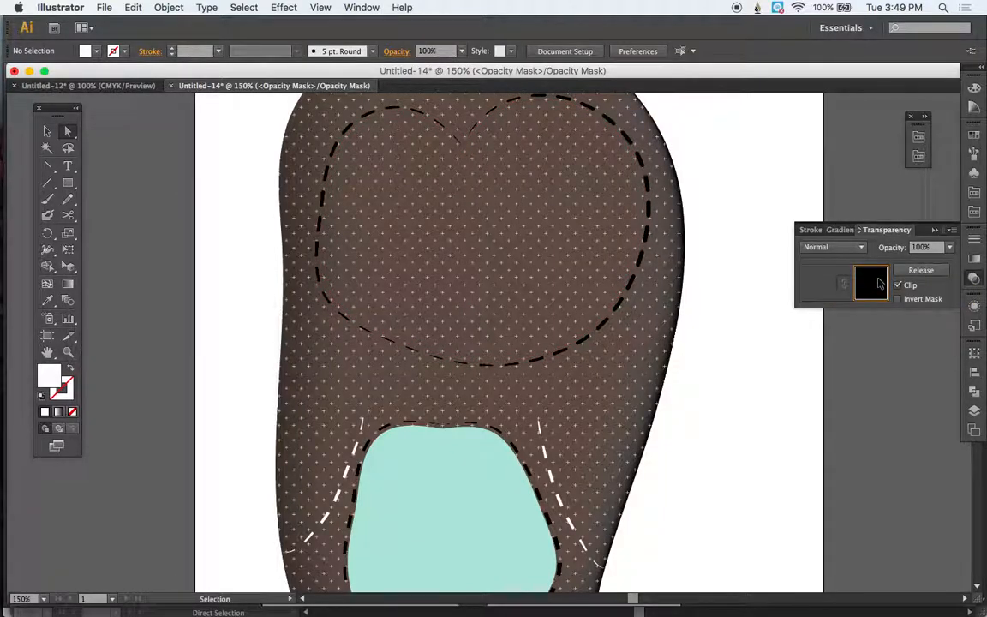
- Paste the patterned rectangle into the face's opacity mask, turn off Clip and move the rectangle up over the face
{"action": "key", "text": "super+f"}
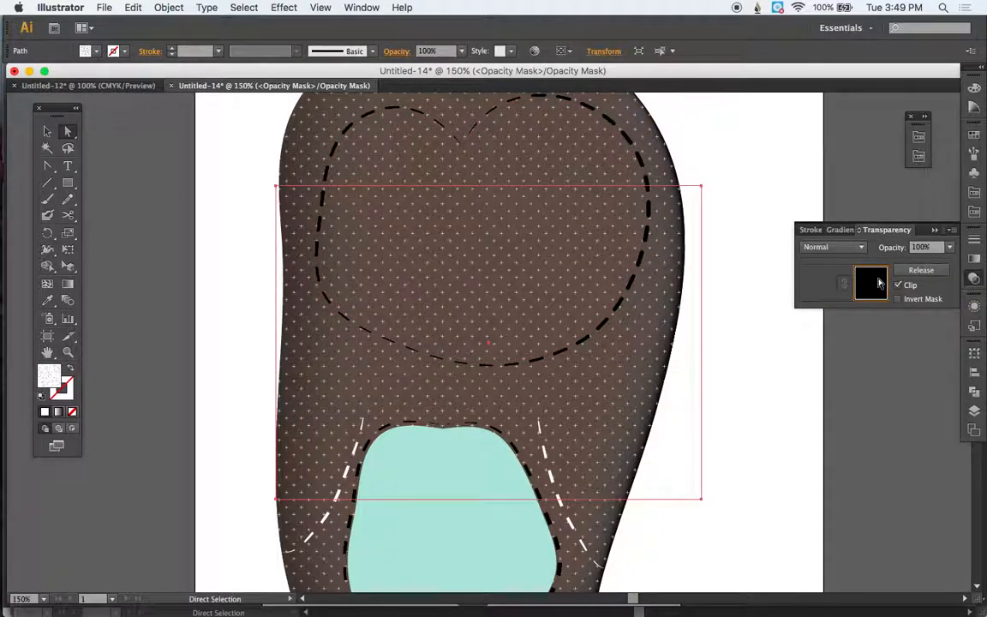
{"action": "left_click", "coordinate": [898, 285]}
{"action": "left_click_drag", "start_coordinate": [609, 384], "coordinate": [602, 271]}
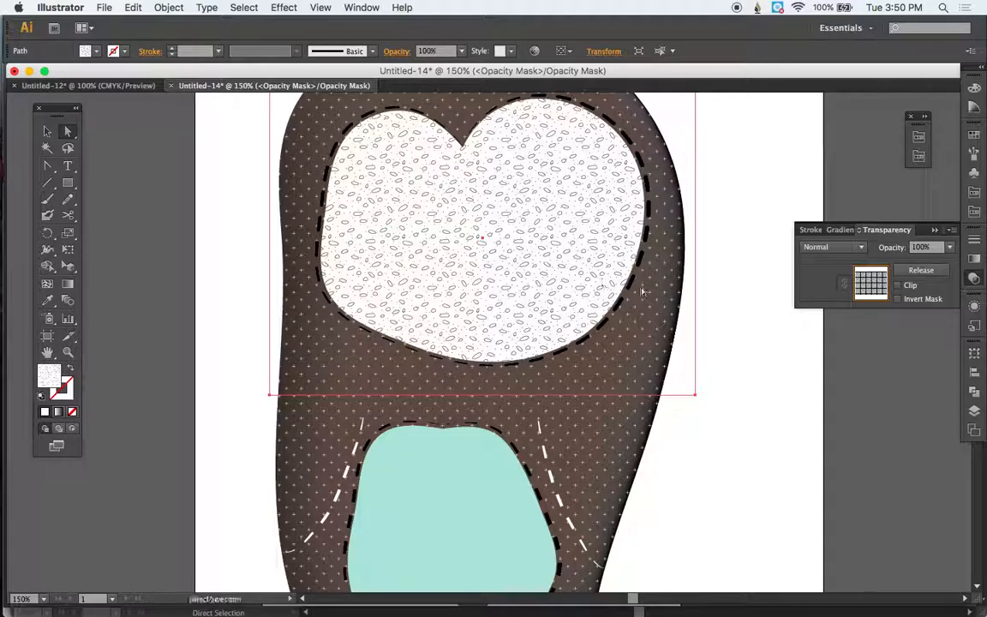
- Leave the face's mask, create an opacity mask on the mint belly shape and open that mask for editing
{"action": "left_click", "coordinate": [827, 295]}
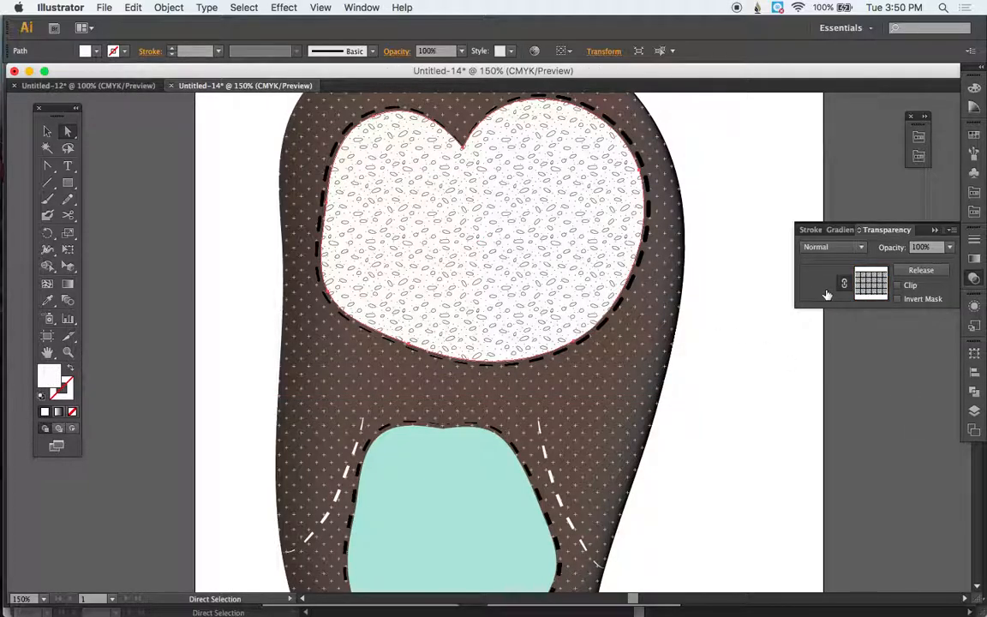
{"action": "scroll", "coordinate": [702, 438], "scroll_direction": "down", "scroll_amount": 3}
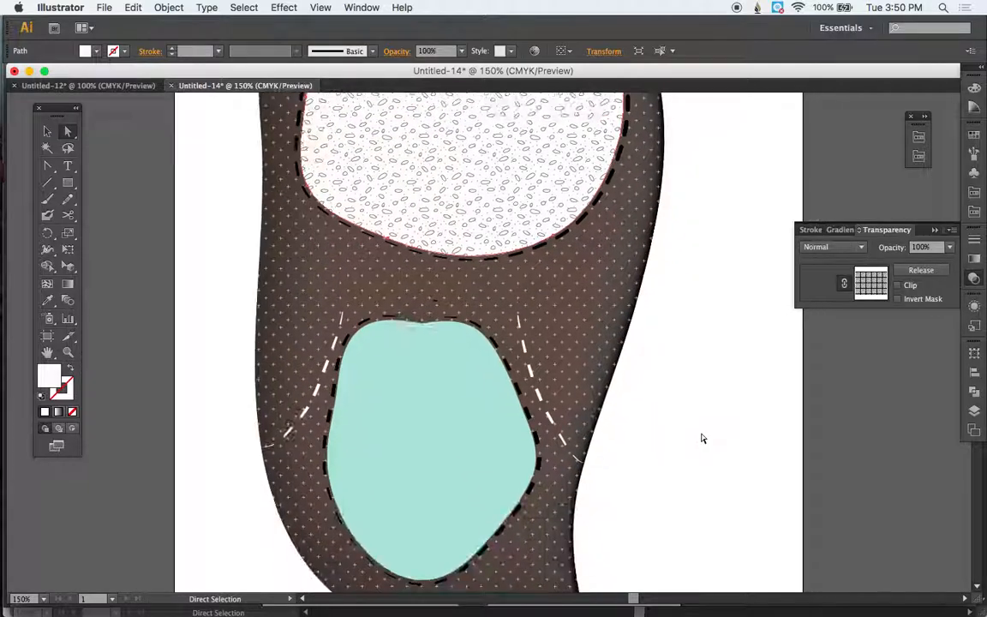
{"action": "left_click", "coordinate": [476, 452]}
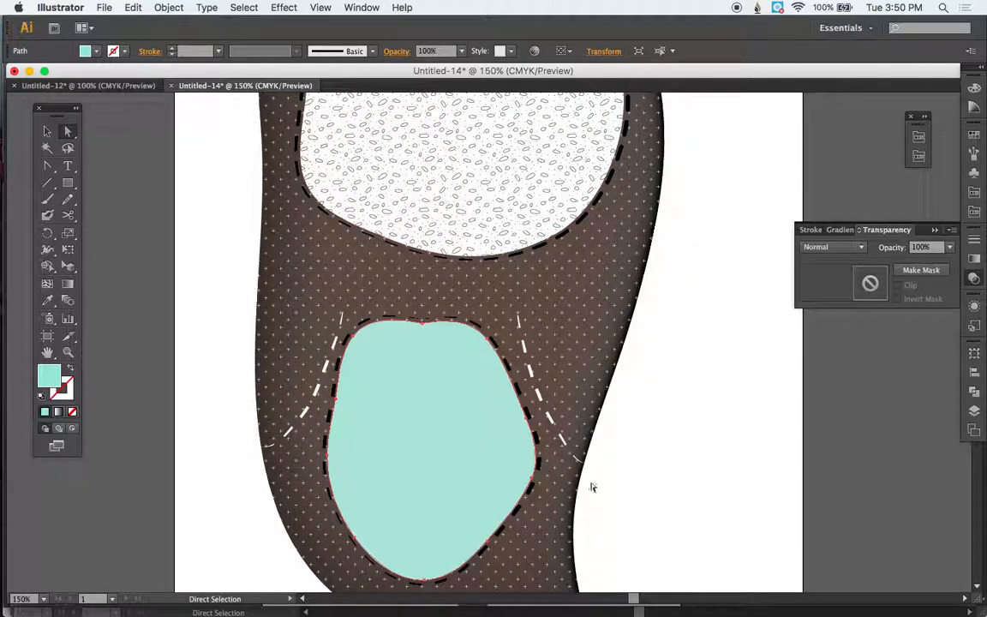
{"action": "left_click", "coordinate": [921, 271]}
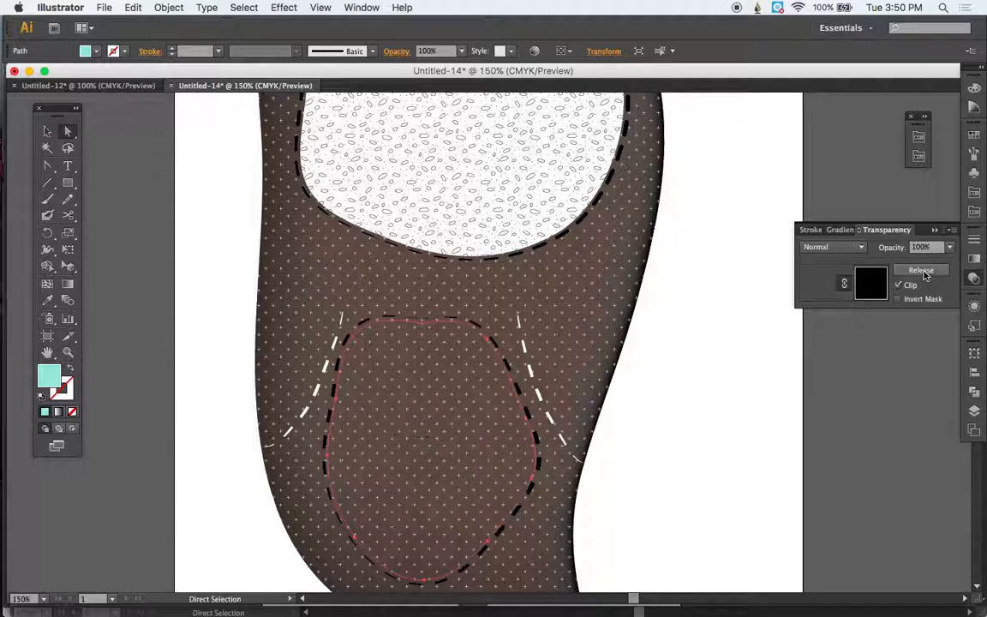
{"action": "left_click", "coordinate": [874, 286]}
- Paste the patterned rectangle into the belly's opacity mask with Clip turned off and move it to cover the whole belly
{"action": "left_click", "coordinate": [703, 299]}
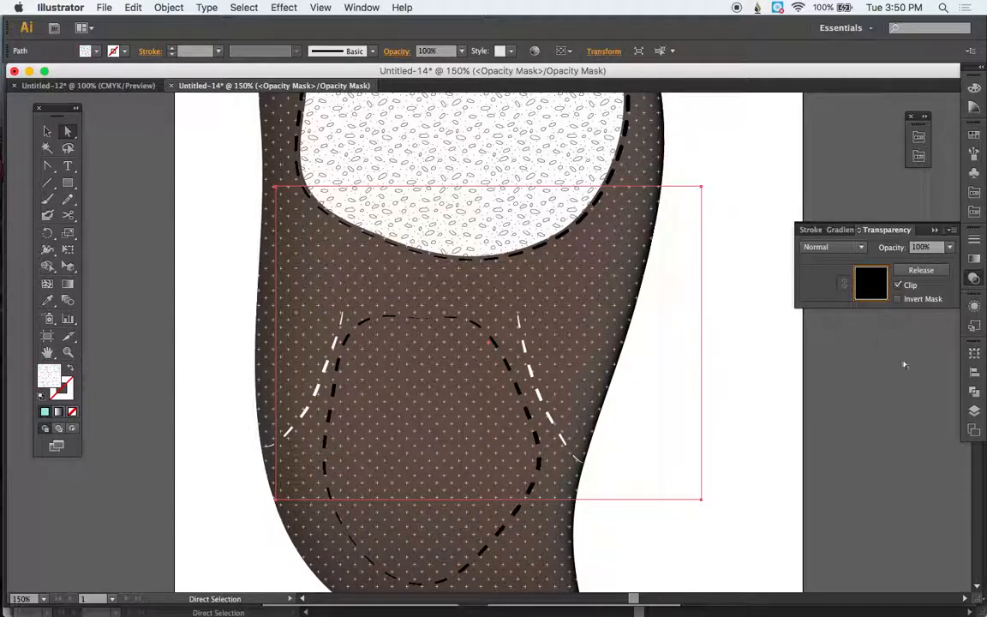
{"action": "left_click", "coordinate": [898, 287]}
{"action": "left_click_drag", "start_coordinate": [639, 357], "coordinate": [610, 455]}
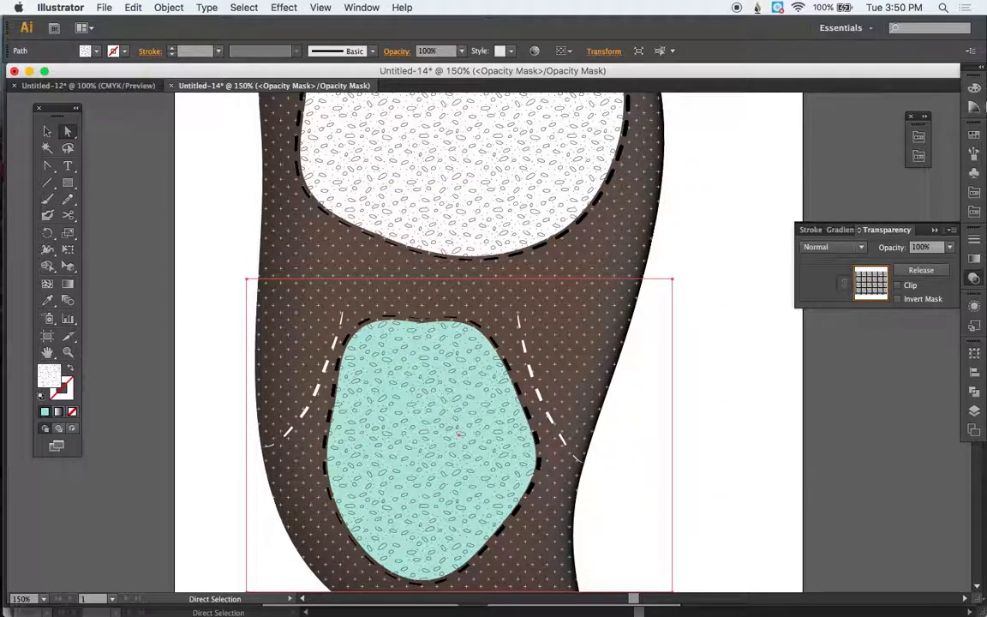
- Fill the belly mask's rectangle with the dotted scallop pattern from the Basic Graphics_Textures library and leave mask editing
{"action": "left_click", "coordinate": [975, 194]}
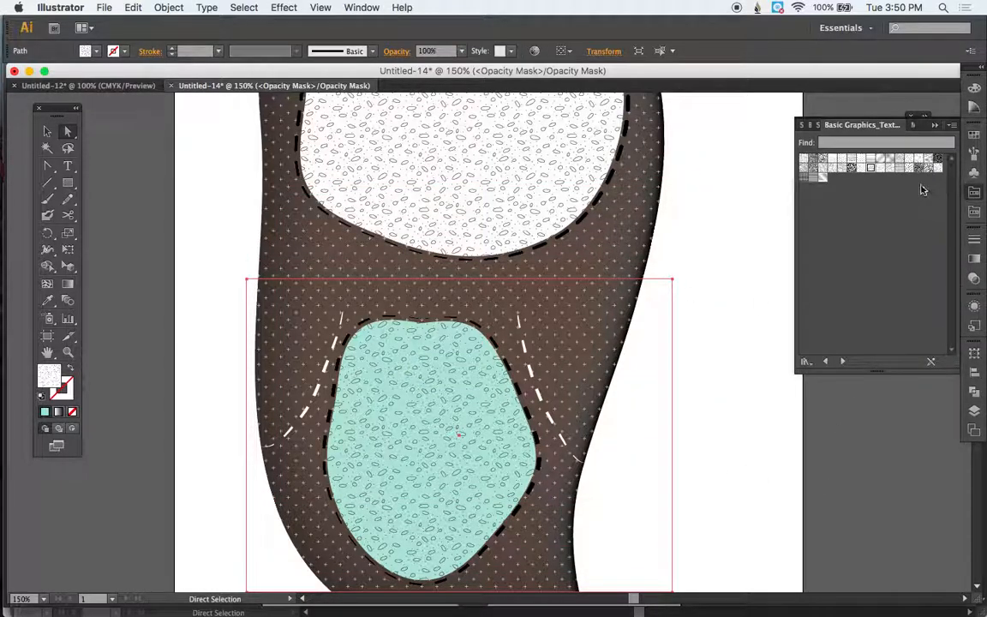
{"action": "left_click", "coordinate": [833, 166]}
{"action": "left_click", "coordinate": [843, 168]}
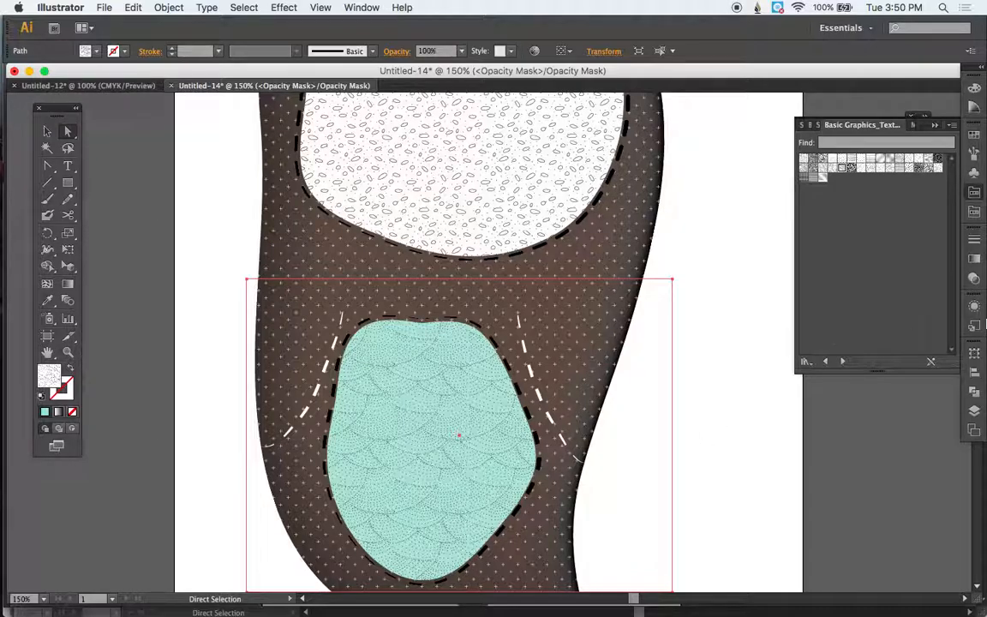
{"action": "left_click", "coordinate": [973, 279]}
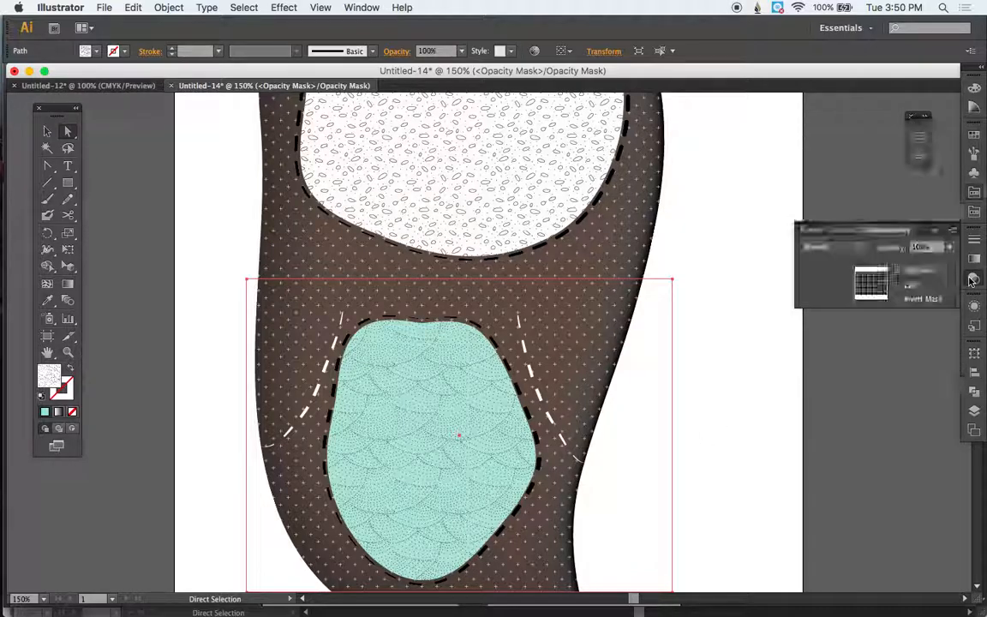
{"action": "left_click", "coordinate": [823, 284]}
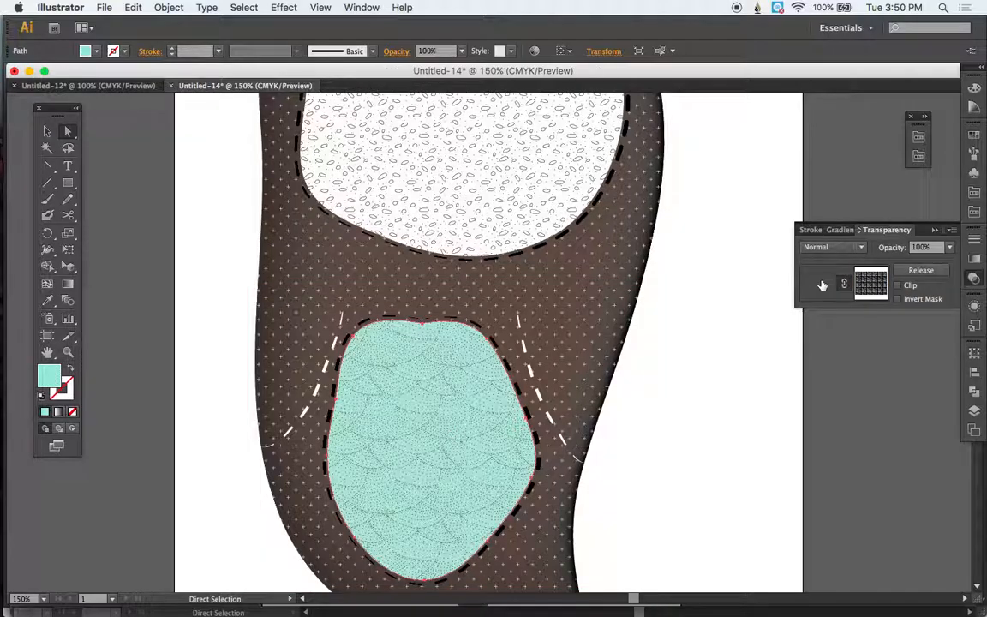
{"action": "left_click", "coordinate": [763, 379]}
- Select the white face shape and open its opacity mask for editing
{"action": "key", "text": "super+minus"}
{"action": "key", "text": "super+minus"}
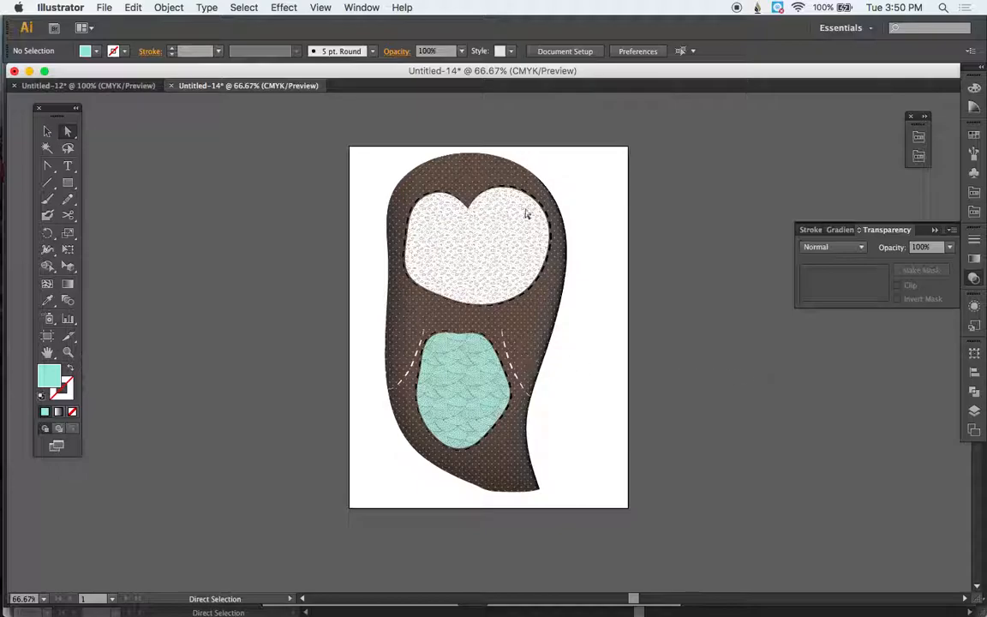
{"action": "left_click", "coordinate": [514, 275]}
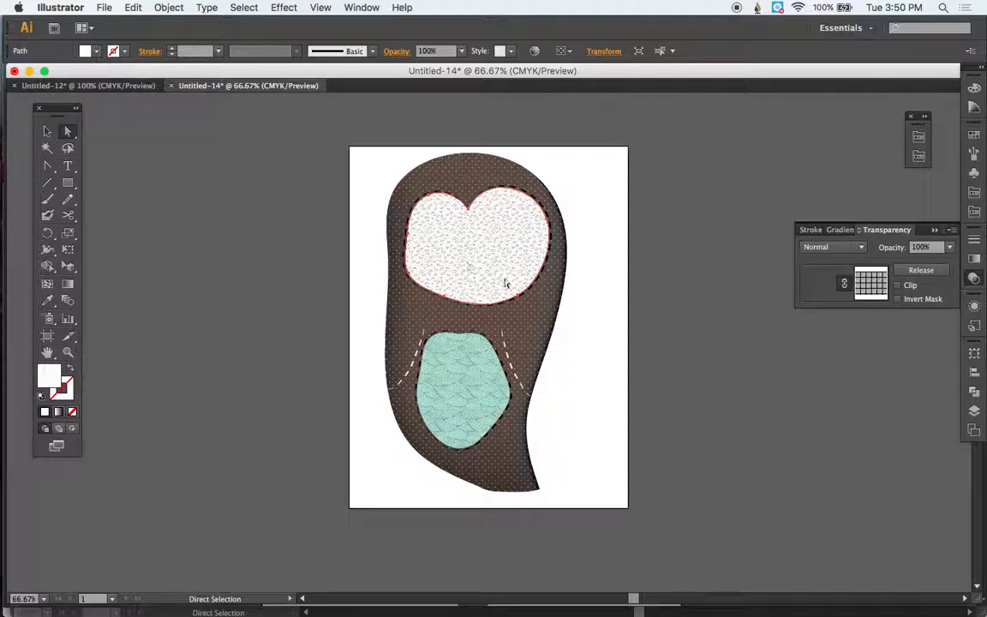
{"action": "left_click", "coordinate": [872, 288]}
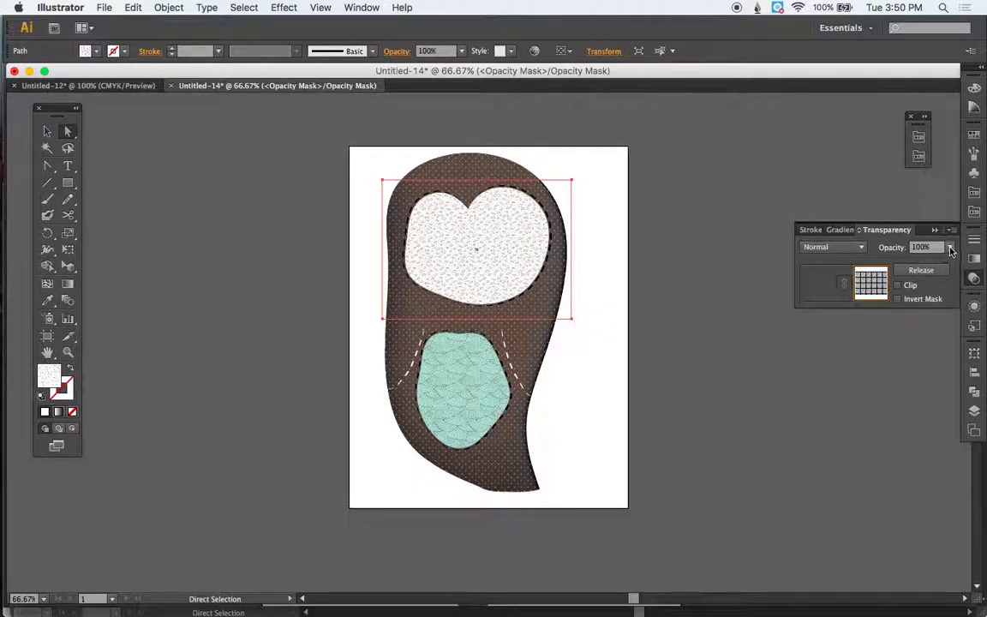
- Try 40% opacity on the face mask's patterned rectangle and restore it to 100%
{"action": "left_click", "coordinate": [950, 247]}
{"action": "left_click", "coordinate": [936, 323]}
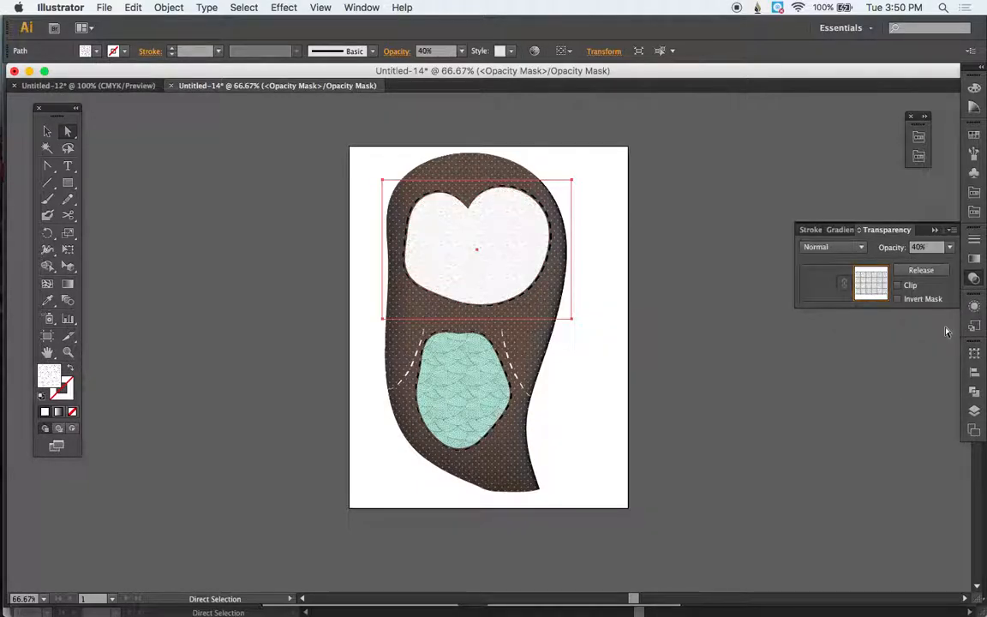
{"action": "left_click", "coordinate": [949, 247]}
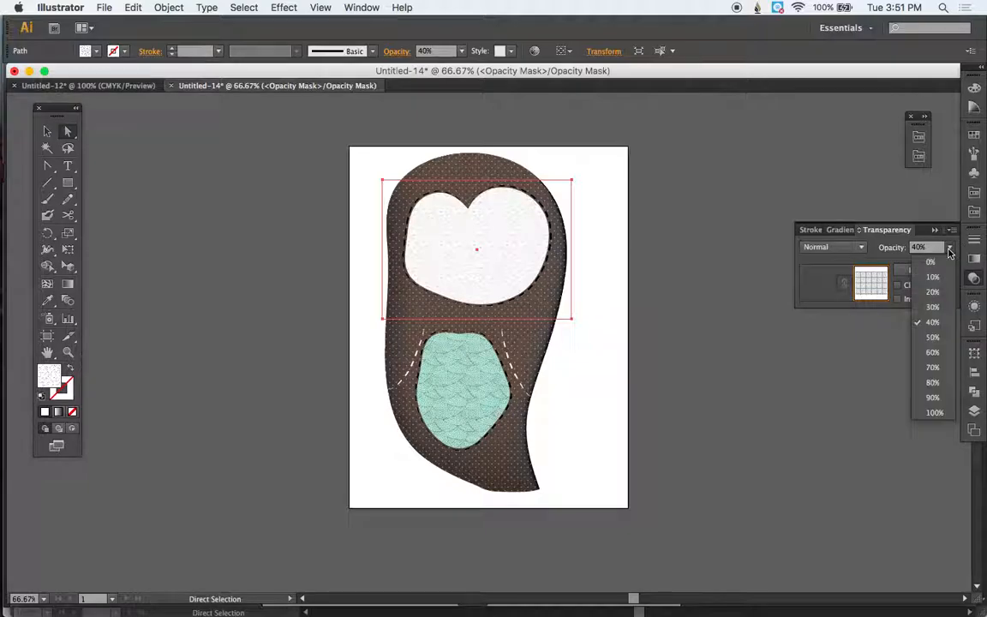
{"action": "left_click", "coordinate": [934, 413]}
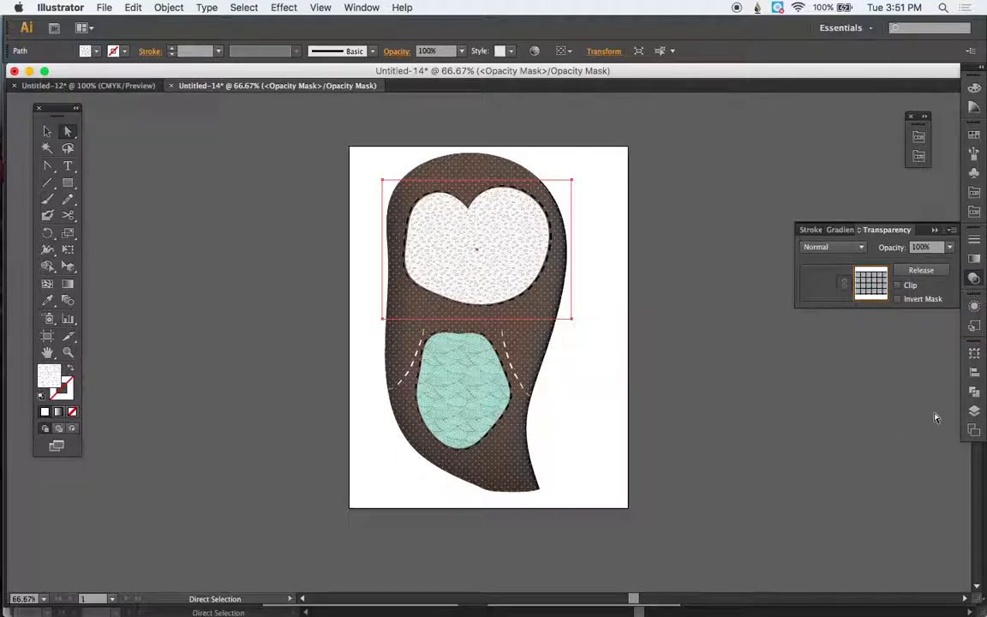
- Set the opacity of the face mask's patterned rectangle to 80% and return to editing the artwork
{"action": "left_click", "coordinate": [950, 247]}
{"action": "left_click", "coordinate": [935, 387]}
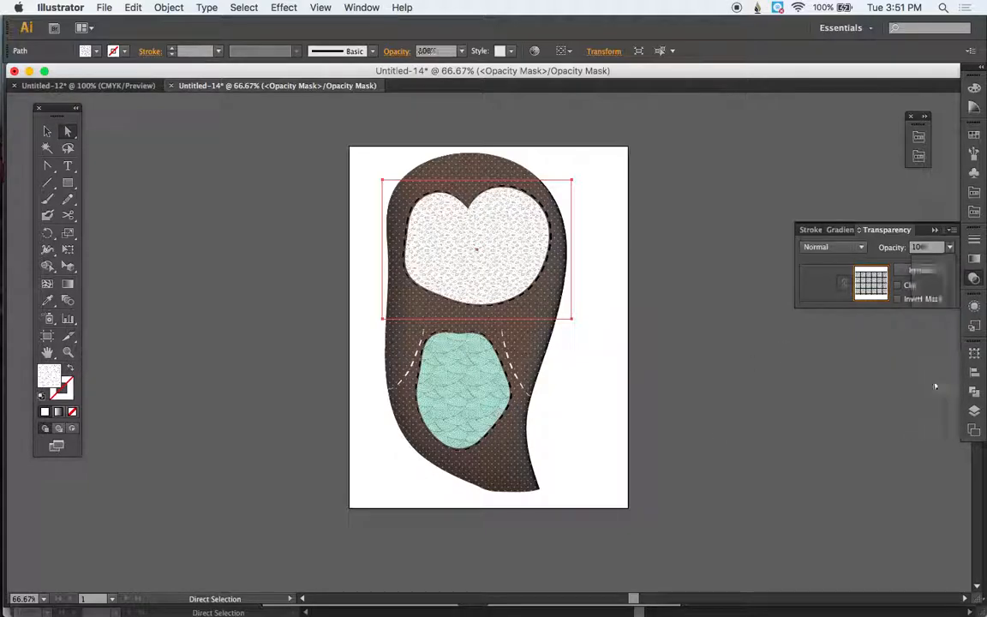
{"action": "left_click", "coordinate": [817, 371]}
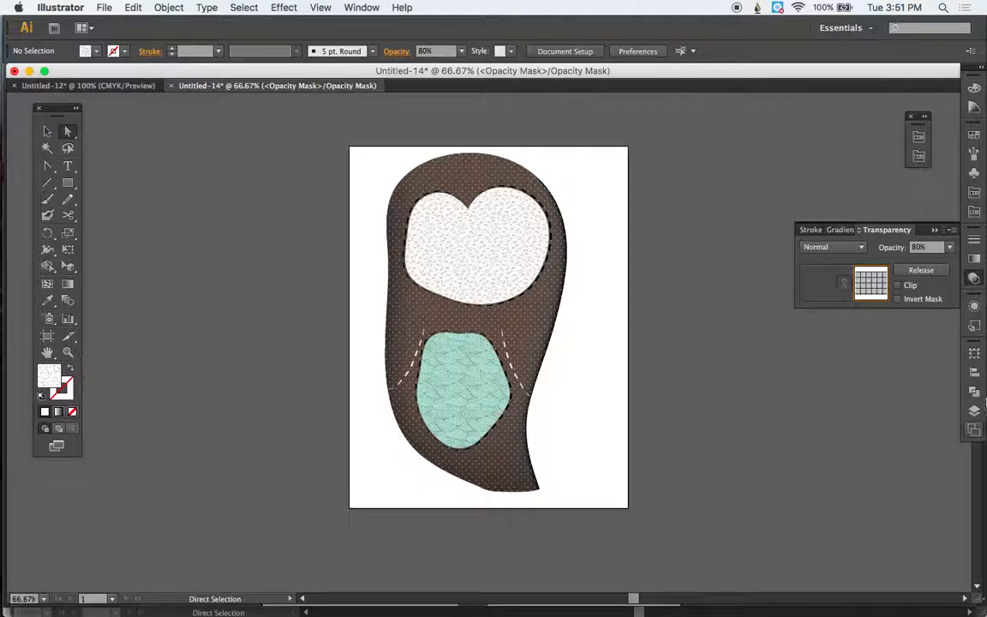
{"action": "left_click", "coordinate": [975, 411]}
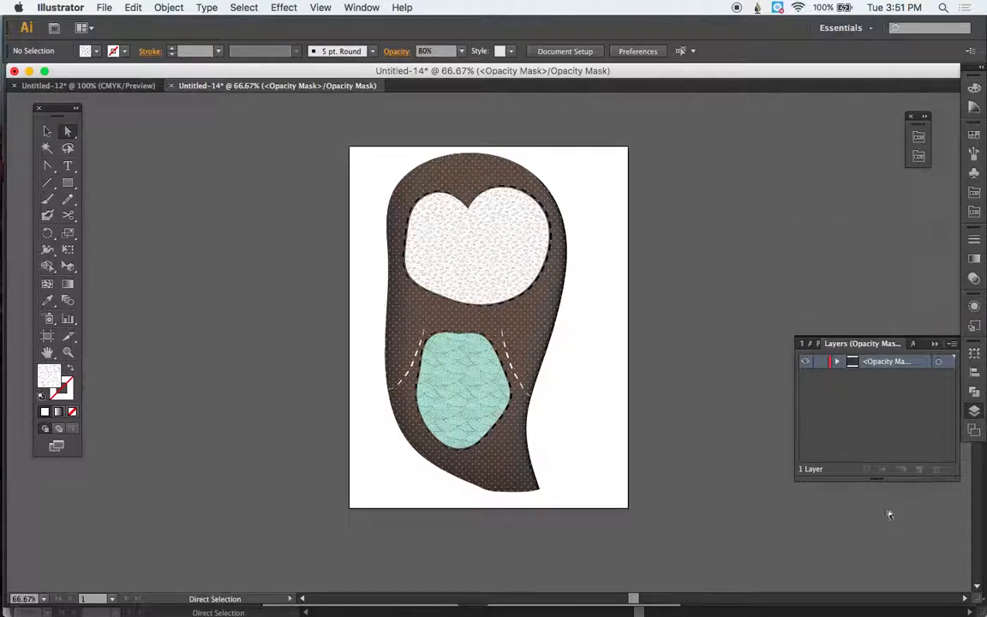
{"action": "left_click", "coordinate": [975, 278]}
{"action": "left_click", "coordinate": [813, 286]}
{"action": "left_click", "coordinate": [814, 288]}
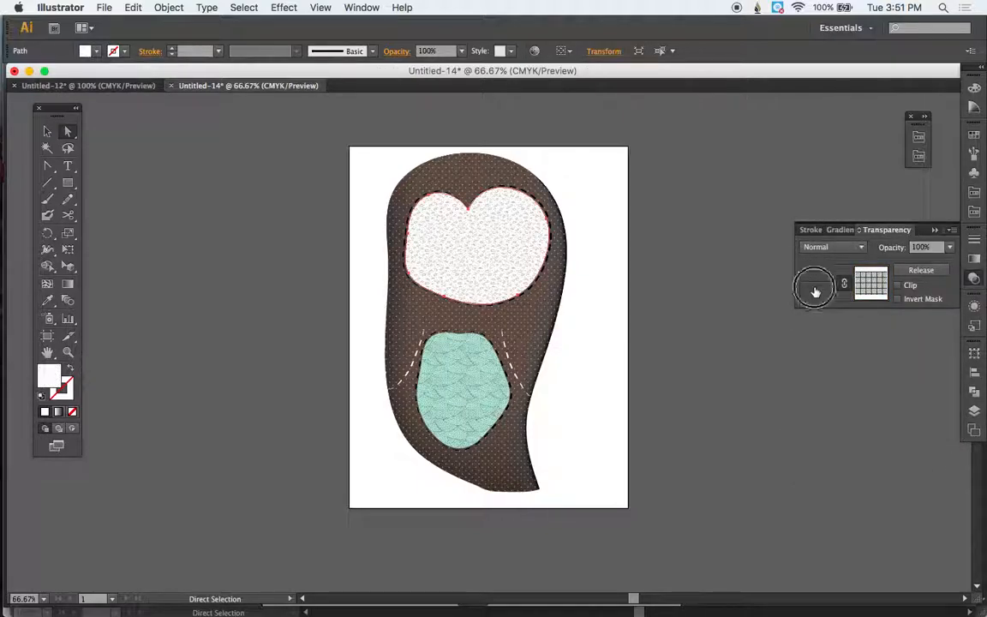
- Lock Layer 2 and create a new layer above it
{"action": "left_click", "coordinate": [975, 412]}
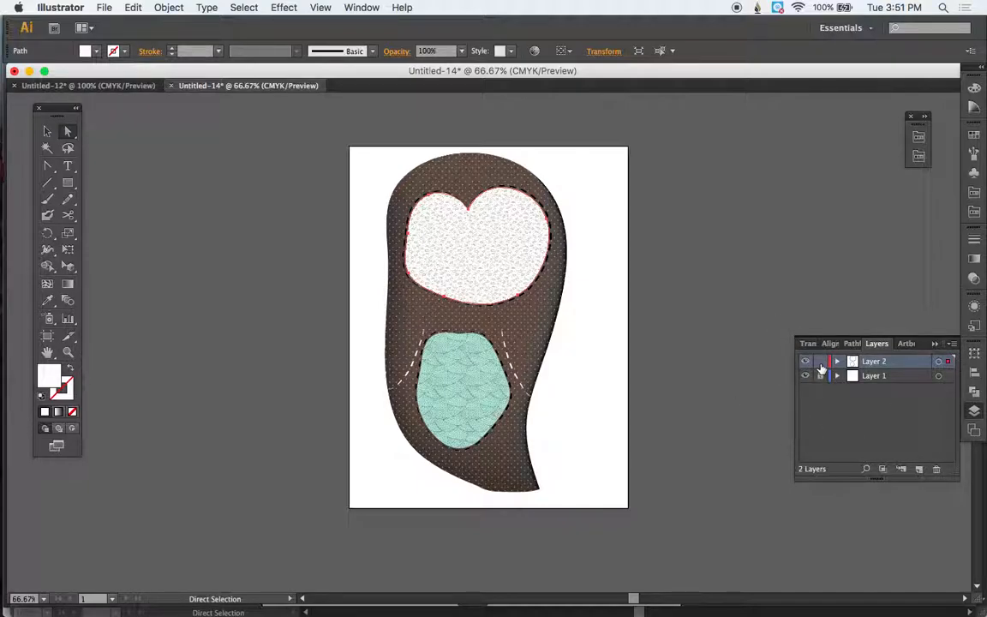
{"action": "left_click", "coordinate": [821, 362]}
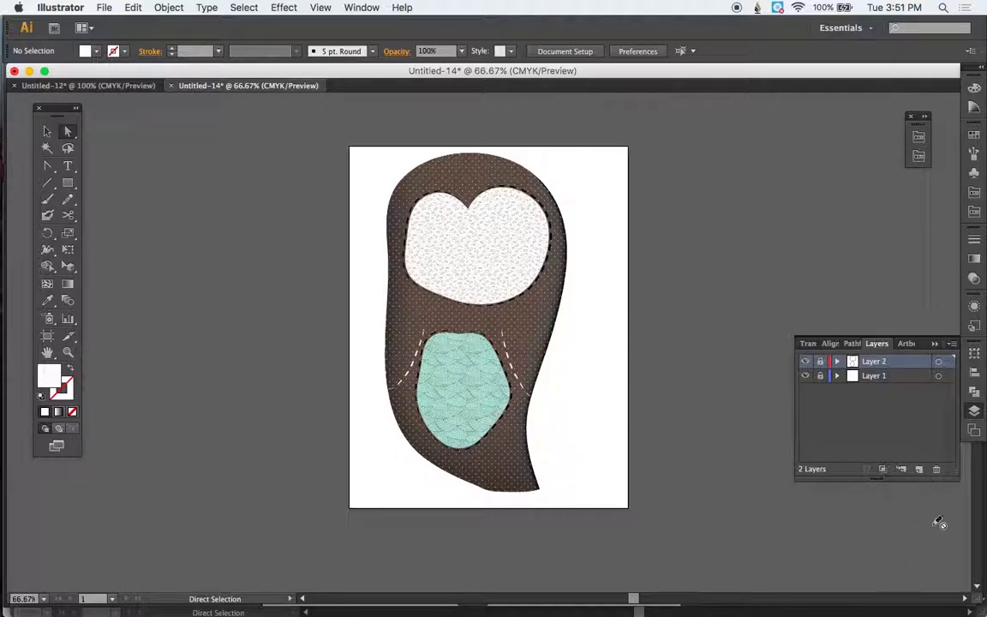
{"action": "left_click", "coordinate": [919, 470]}
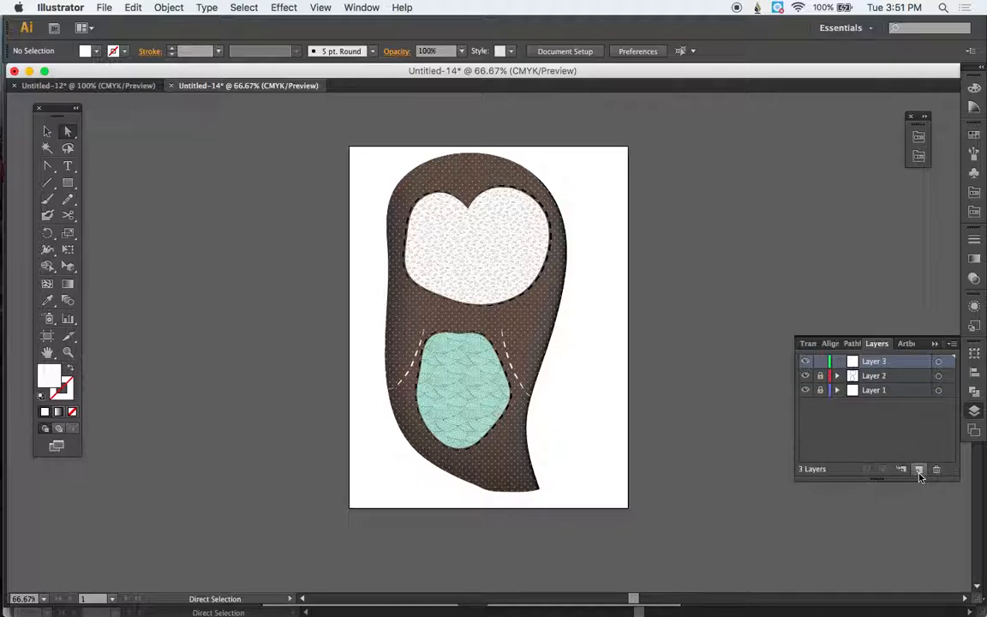
- Draw a small white circle for an eye on the new layer and place it in the left lobe of the face
{"action": "key", "text": "super+1"}
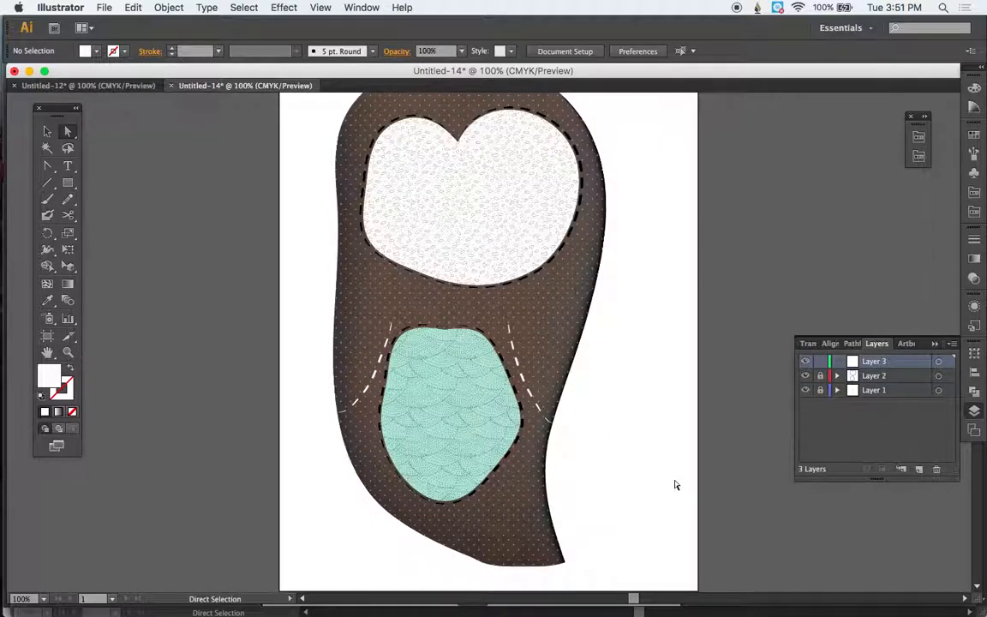
{"action": "scroll", "coordinate": [675, 485], "scroll_direction": "up", "scroll_amount": 3}
{"action": "left_click", "coordinate": [69, 183]}
{"action": "left_click_drag", "start_coordinate": [68, 183], "coordinate": [114, 215]}
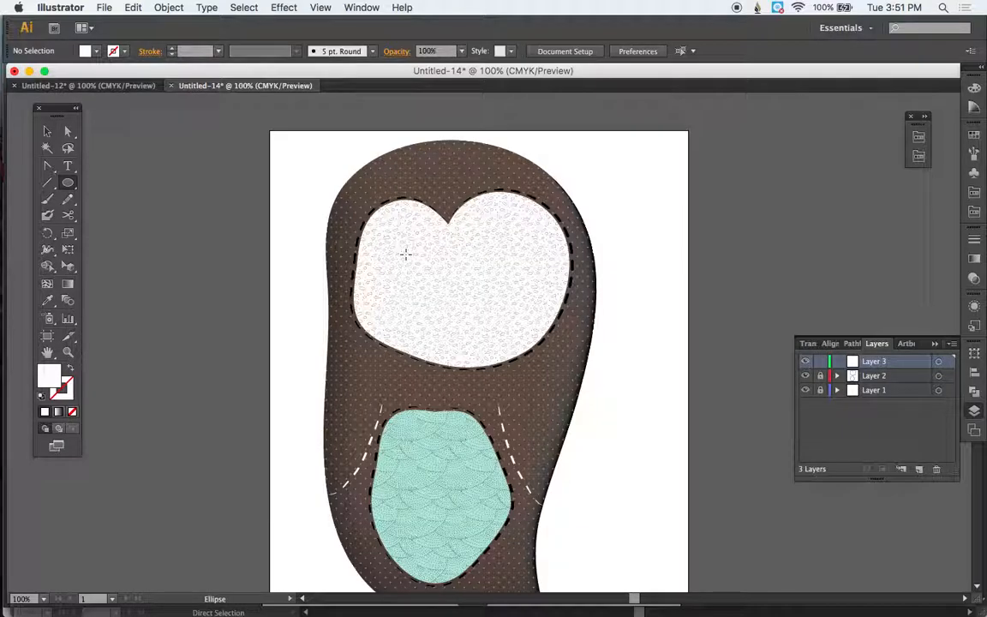
{"action": "left_click_drag", "start_coordinate": [406, 254], "coordinate": [438, 299]}
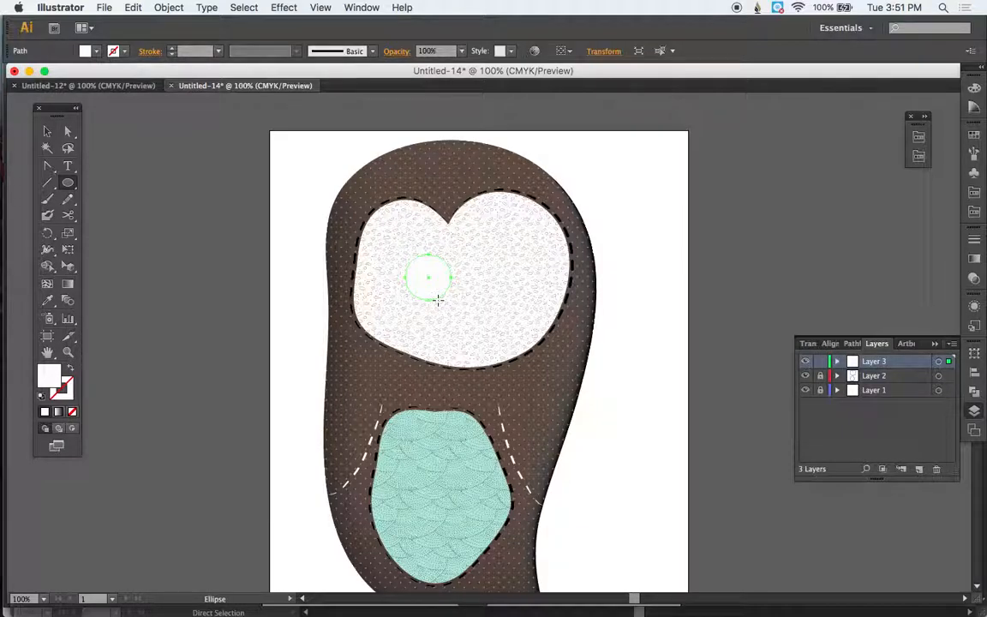
{"action": "key", "text": "v"}
{"action": "mouse_move", "coordinate": [422, 281]}
{"action": "left_mouse_down"}
{"action": "mouse_move", "coordinate": [397, 262]}
{"action": "mouse_move", "coordinate": [408, 270]}
{"action": "left_mouse_up"}
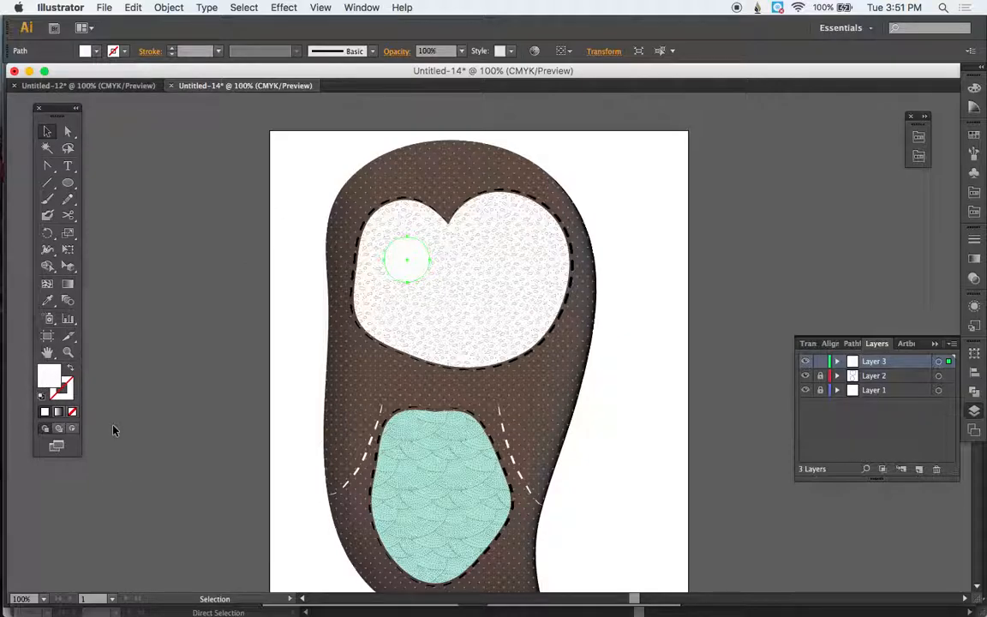
- Fill the eye circle with a linear gradient and set its starting colour stop to the light tan swatch
{"action": "left_click", "coordinate": [59, 415]}
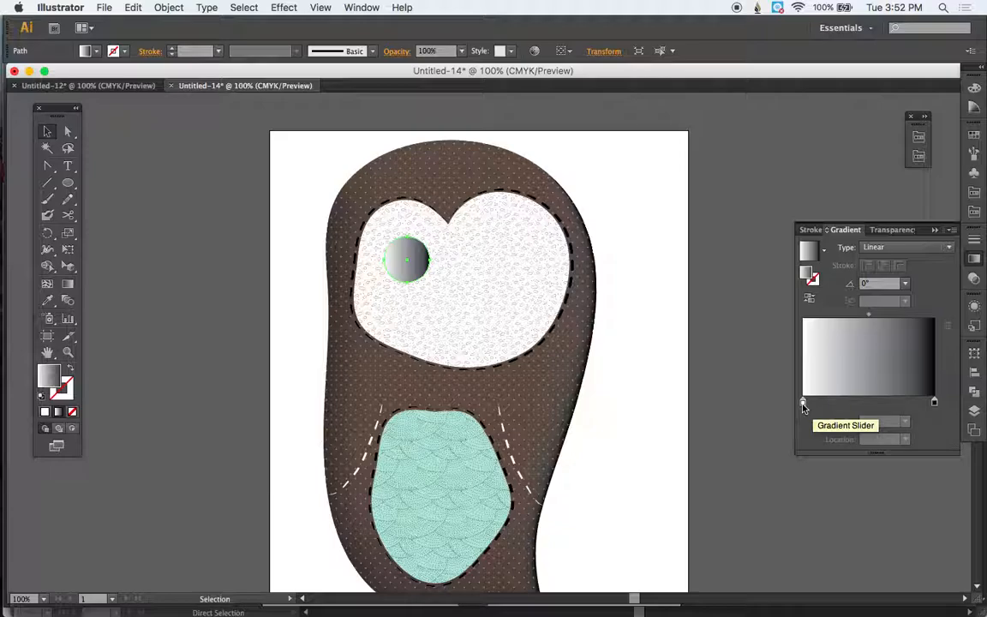
{"action": "left_click", "coordinate": [805, 404]}
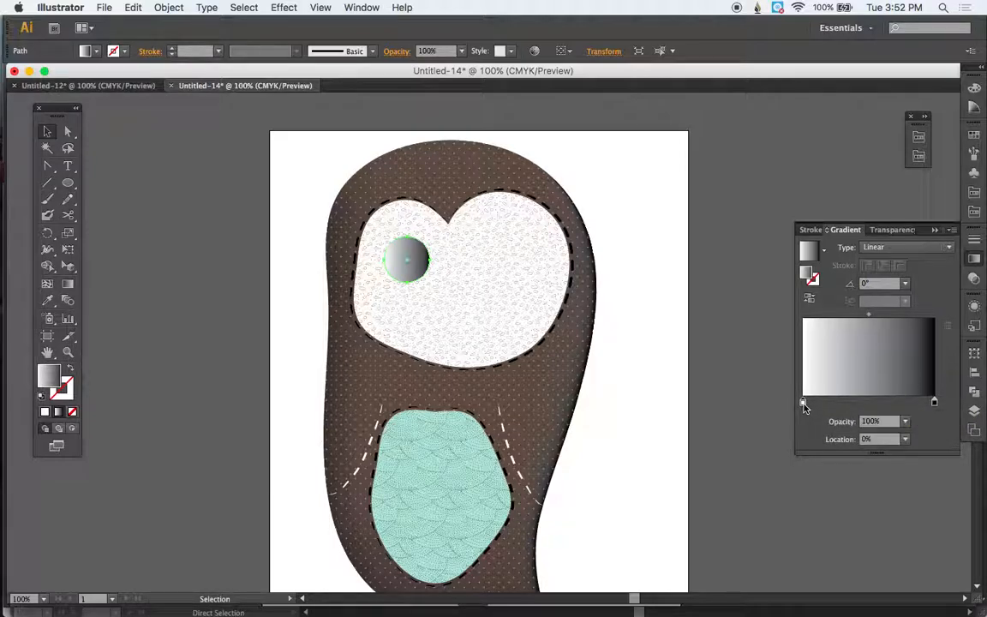
{"action": "double_click", "coordinate": [805, 404]}
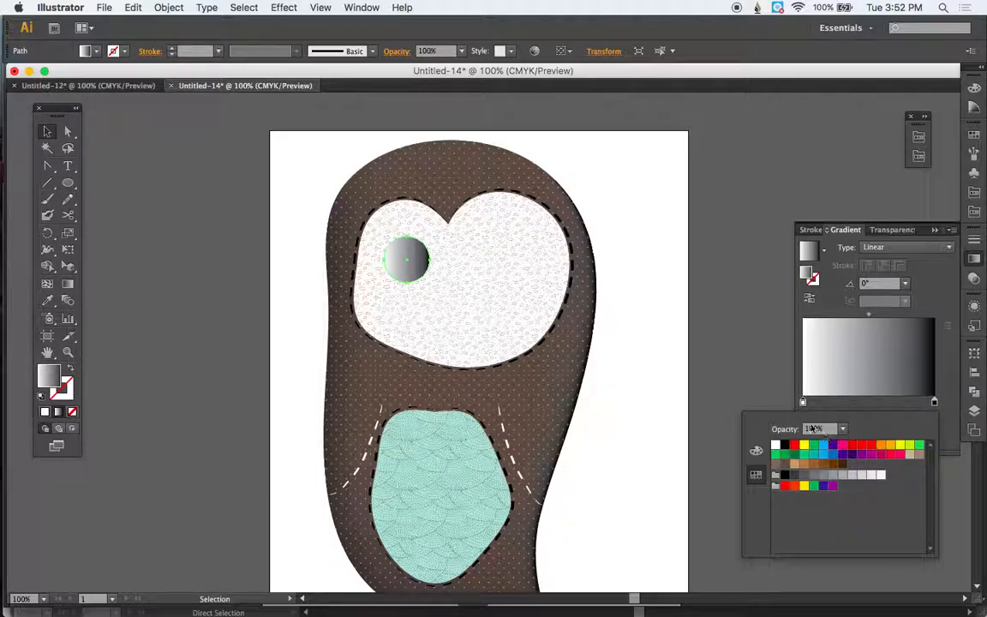
{"action": "left_click", "coordinate": [912, 457]}
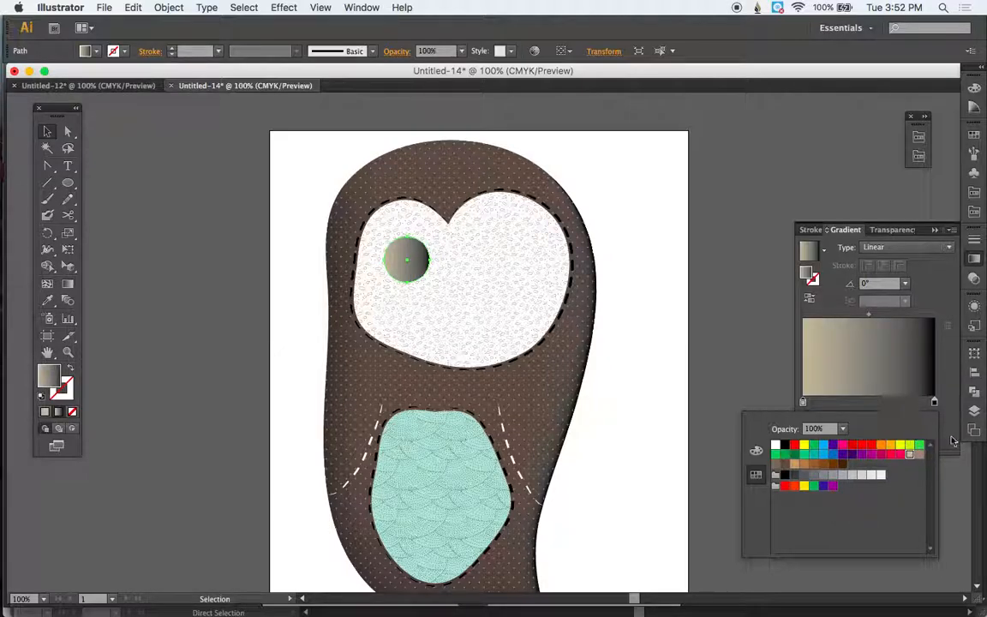
- Set the gradient's end colour stop to the dark brown swatch (C 50, M 70, Y 80, K 70) and increase its black amount
{"action": "left_click", "coordinate": [934, 405]}
{"action": "double_click", "coordinate": [934, 404]}
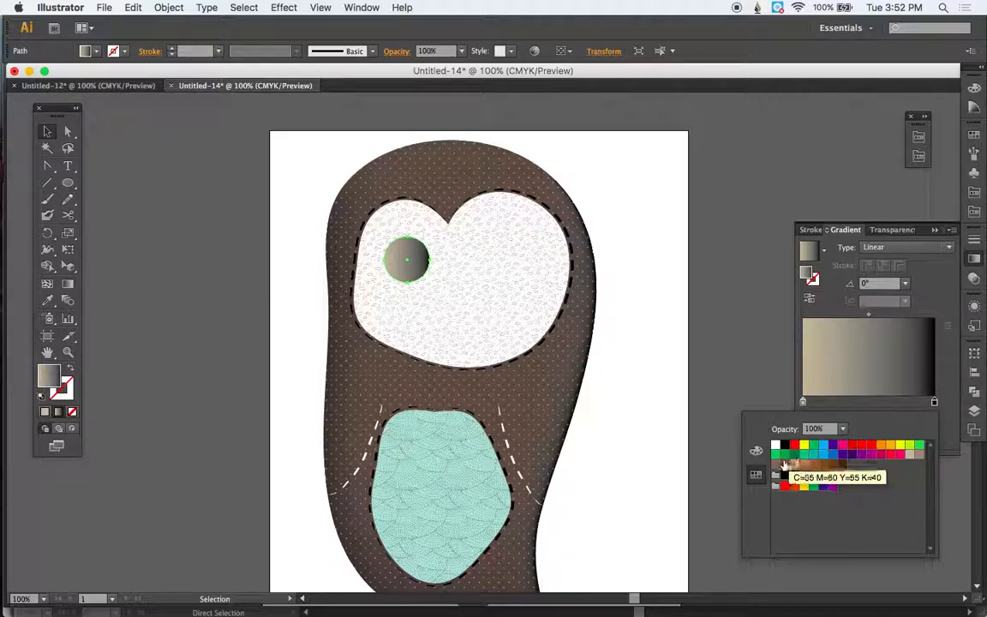
{"action": "left_click", "coordinate": [842, 466]}
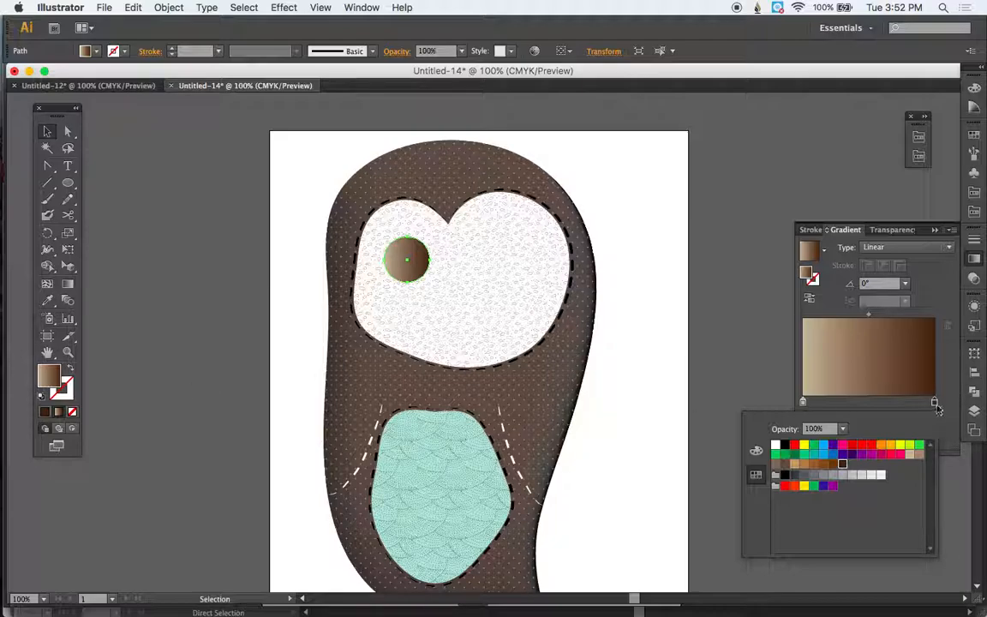
{"action": "left_click", "coordinate": [756, 450]}
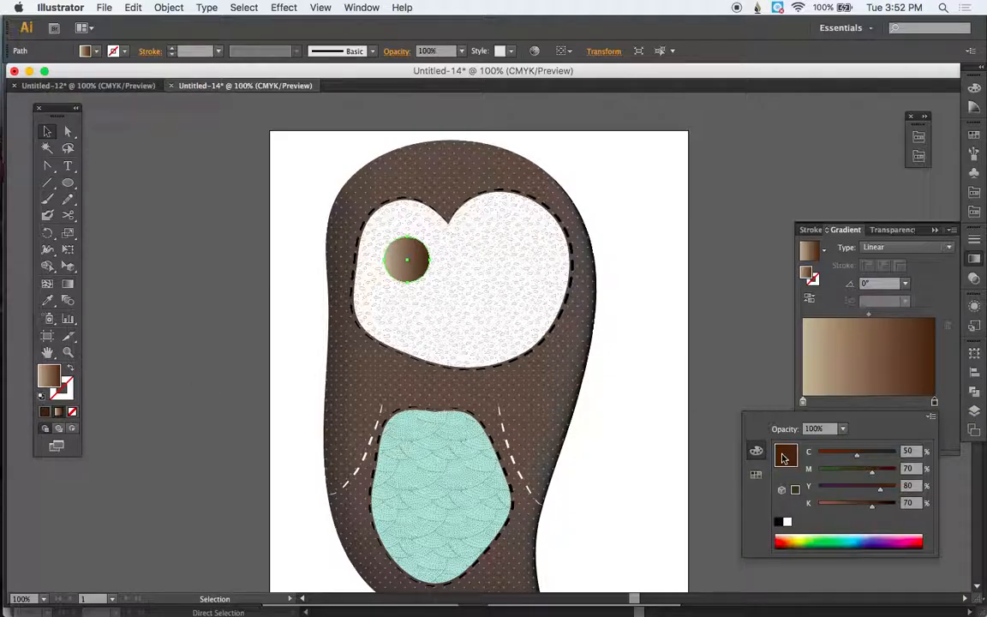
{"action": "left_click_drag", "start_coordinate": [873, 507], "coordinate": [887, 515]}
{"action": "left_click", "coordinate": [951, 375]}
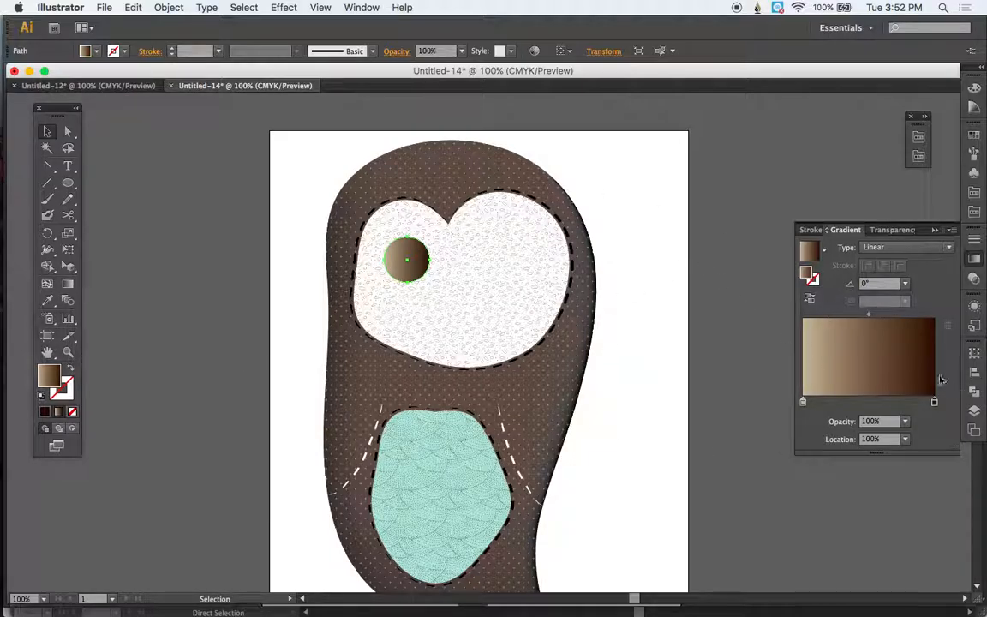
- Apply the tan-to-dark-brown gradient to the eye circle's stroke and set its weight to 8 pt
{"action": "left_click", "coordinate": [73, 396]}
{"action": "left_click", "coordinate": [58, 415]}
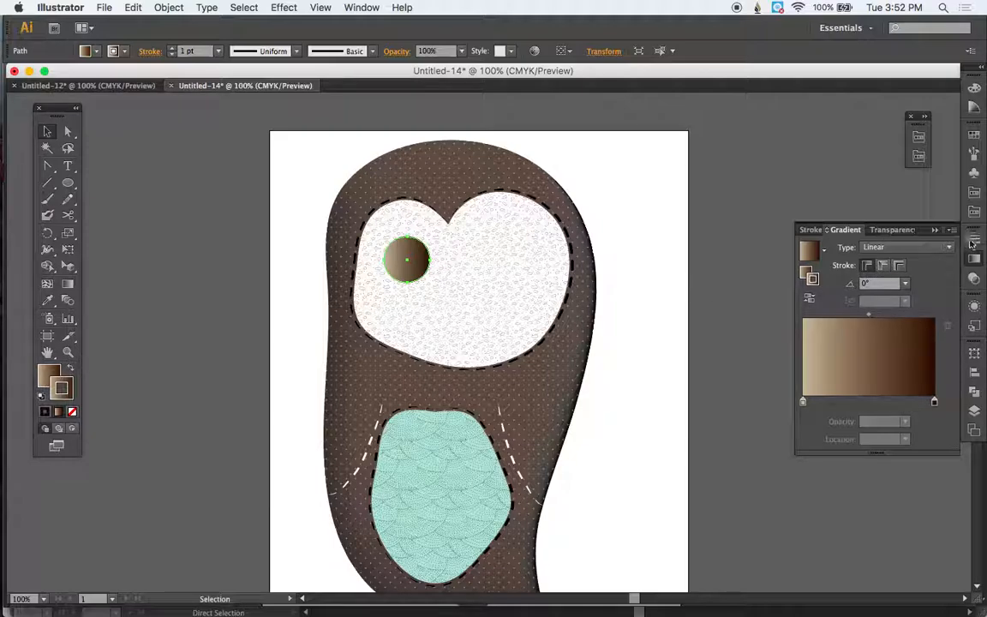
{"action": "left_click", "coordinate": [813, 230]}
{"action": "left_click", "coordinate": [850, 245]}
{"action": "left_click", "coordinate": [849, 245]}
{"action": "left_click", "coordinate": [850, 245]}
{"action": "left_click", "coordinate": [850, 245]}
{"action": "left_click", "coordinate": [850, 246]}
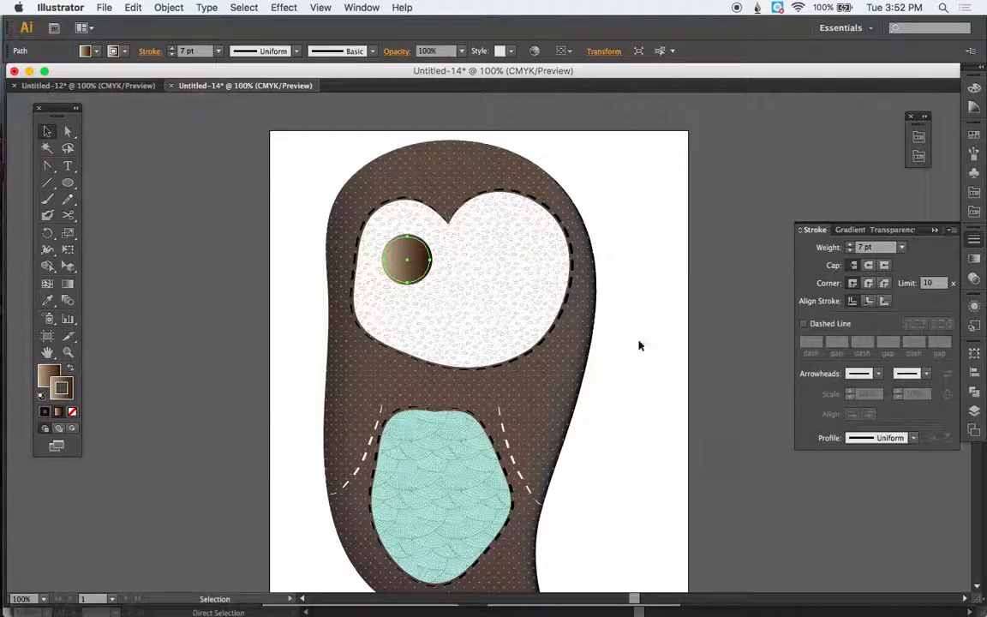
{"action": "left_click", "coordinate": [849, 246]}
- Apply the eye's stroke gradient across the stroke and shift its midpoint to 14.42% so the dark brown dominates
{"action": "left_click", "coordinate": [976, 259]}
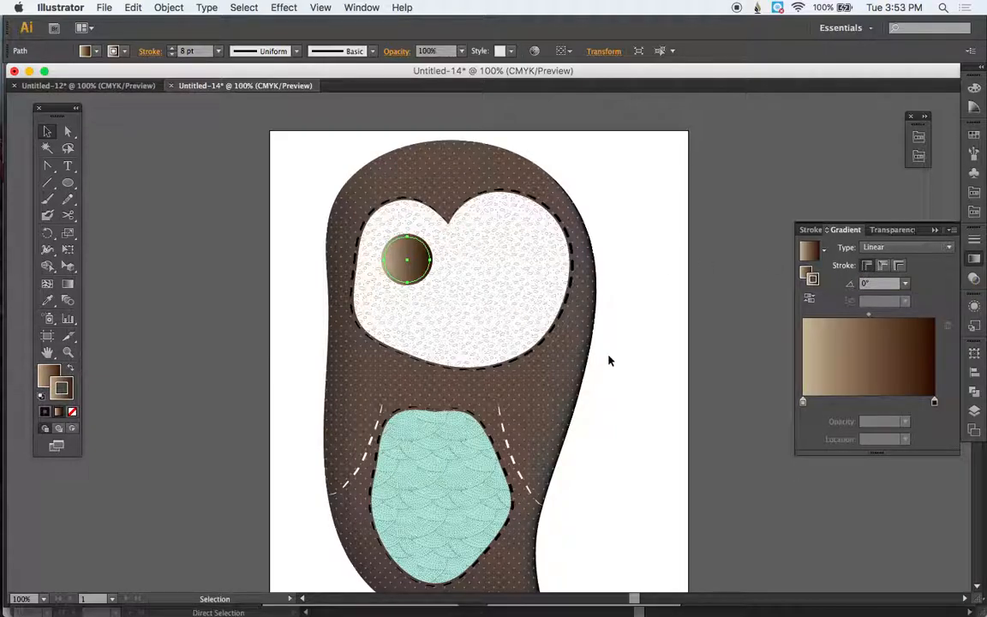
{"action": "left_click", "coordinate": [884, 267]}
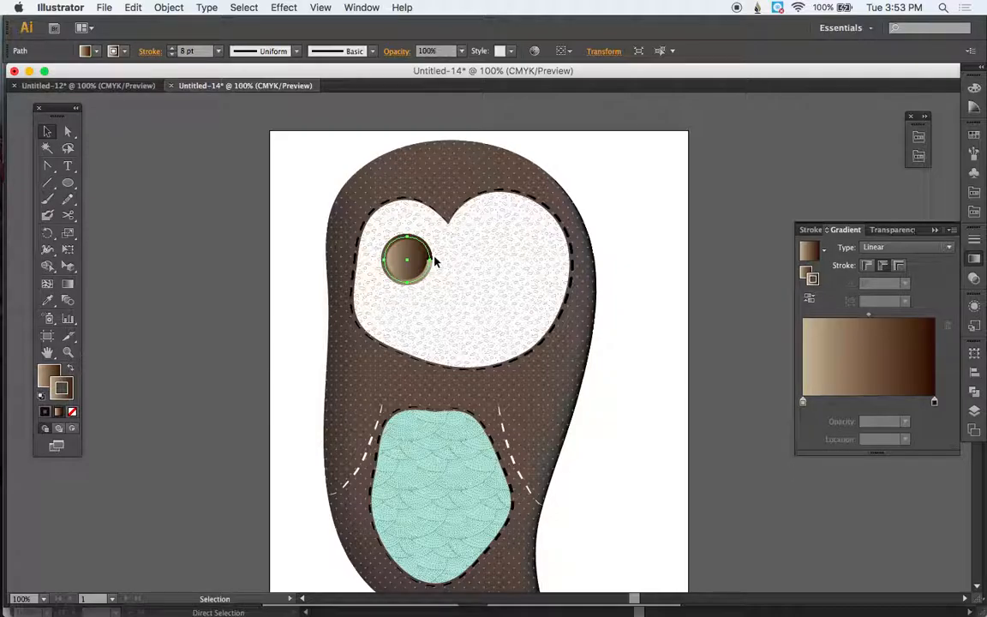
{"action": "left_click", "coordinate": [901, 269]}
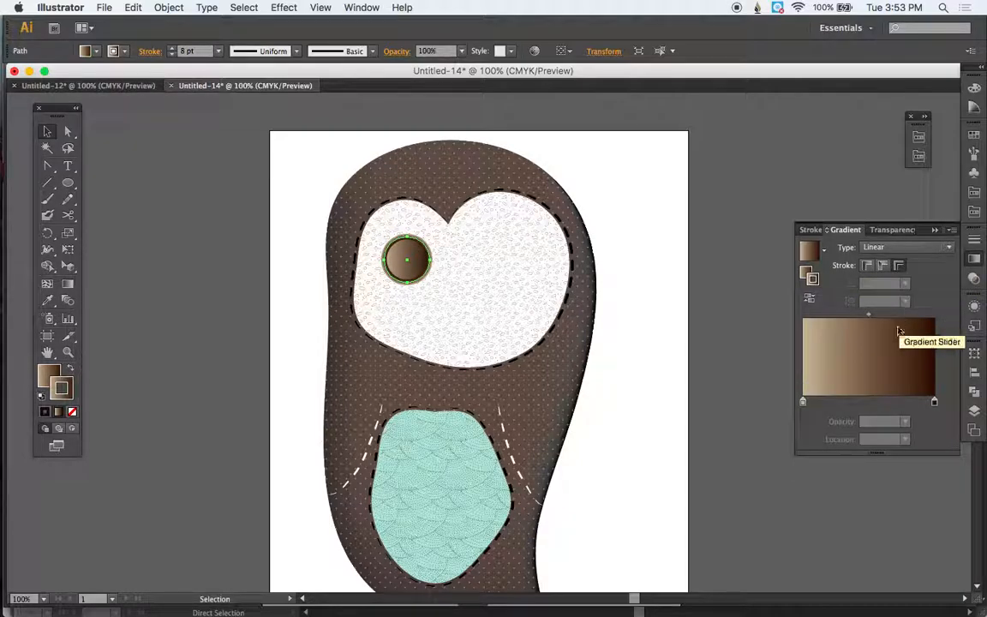
{"action": "left_click_drag", "start_coordinate": [870, 319], "coordinate": [833, 320]}
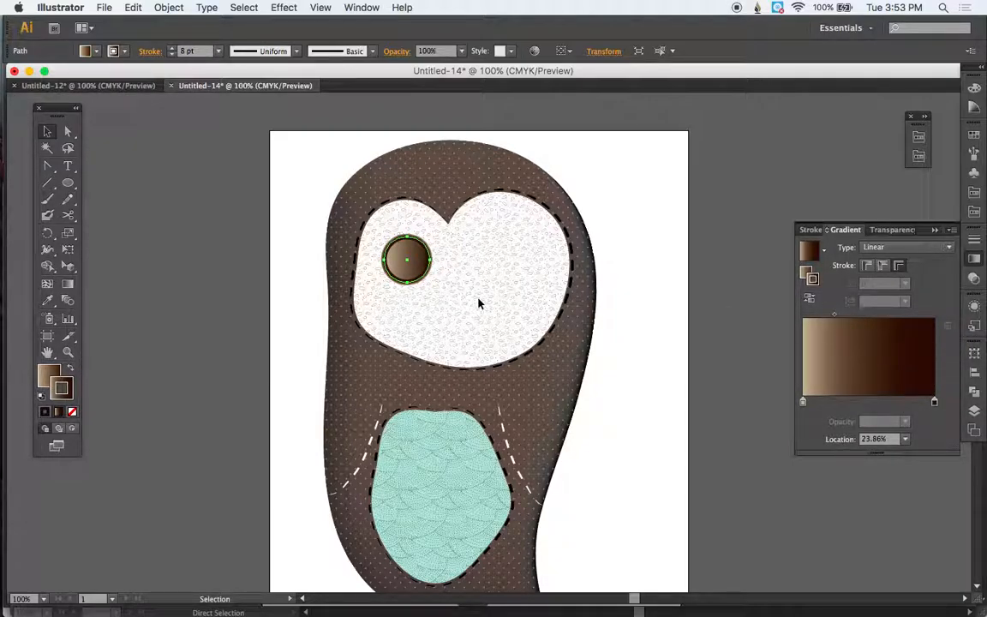
{"action": "key", "text": "super+equal"}
{"action": "key", "text": "super+equal"}
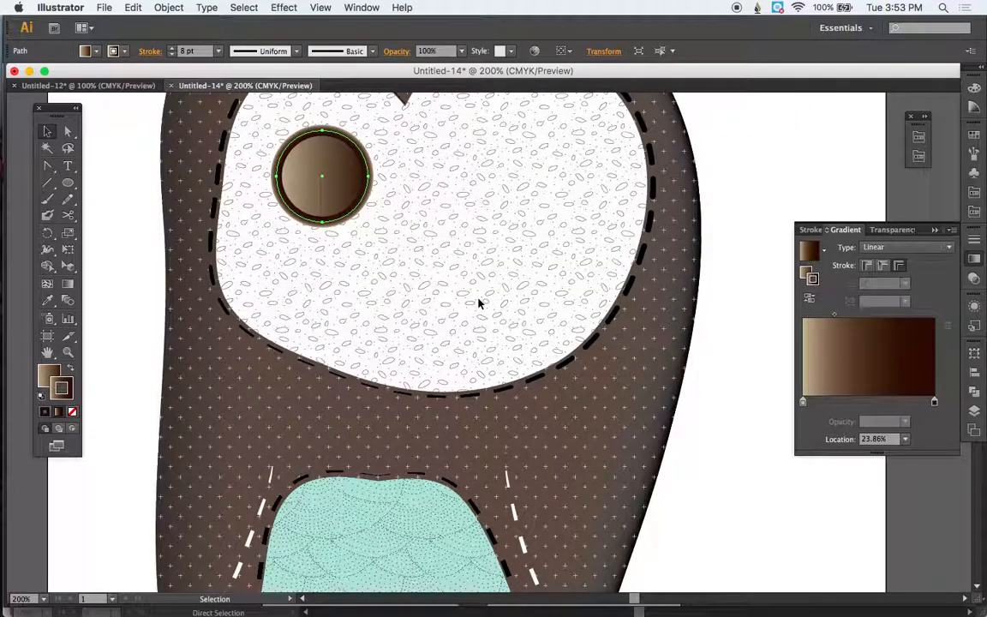
{"action": "left_click_drag", "start_coordinate": [835, 318], "coordinate": [824, 319]}
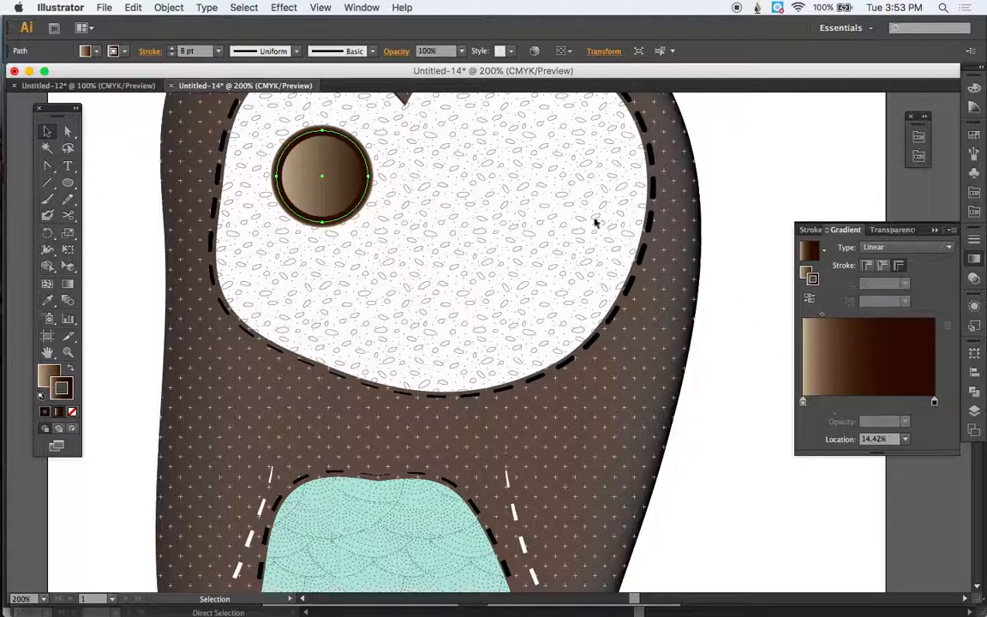
- Set the angle of the eye's linear fill gradient to 90°
{"action": "scroll", "coordinate": [444, 223], "scroll_direction": "up", "scroll_amount": 5}
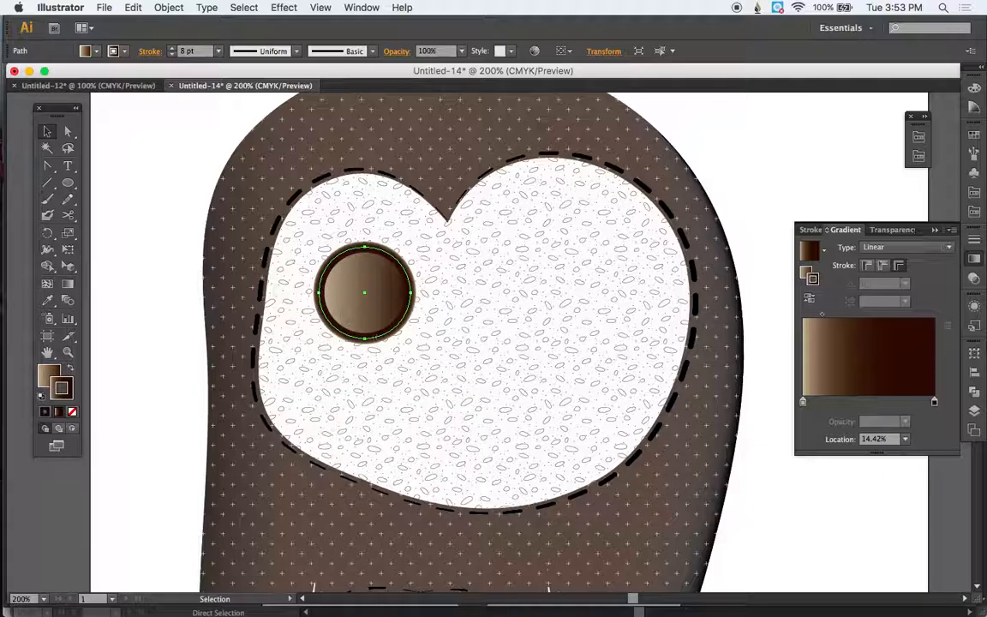
{"action": "left_click", "coordinate": [52, 374]}
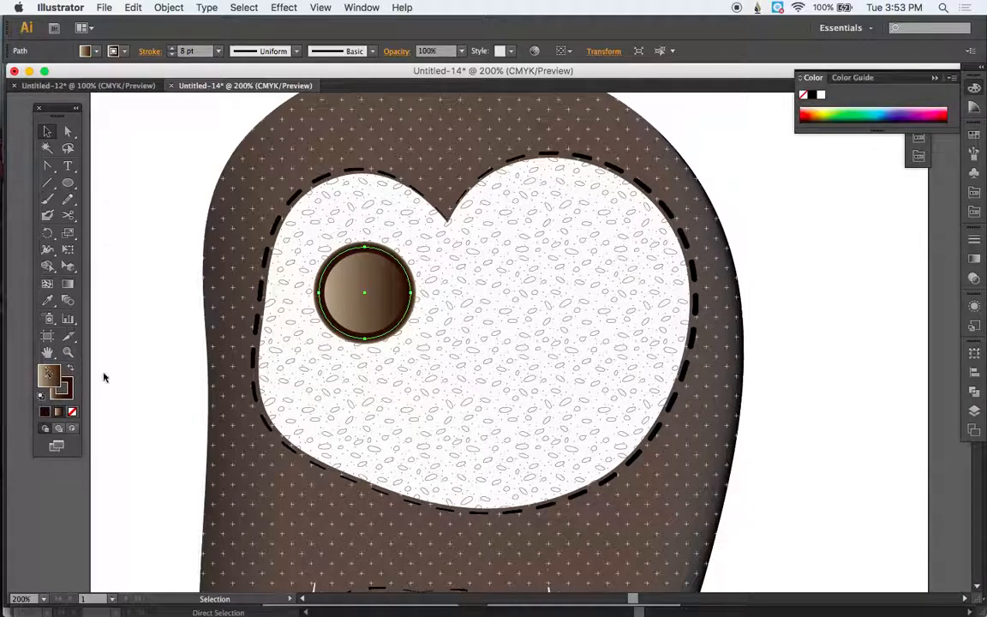
{"action": "left_click", "coordinate": [974, 258]}
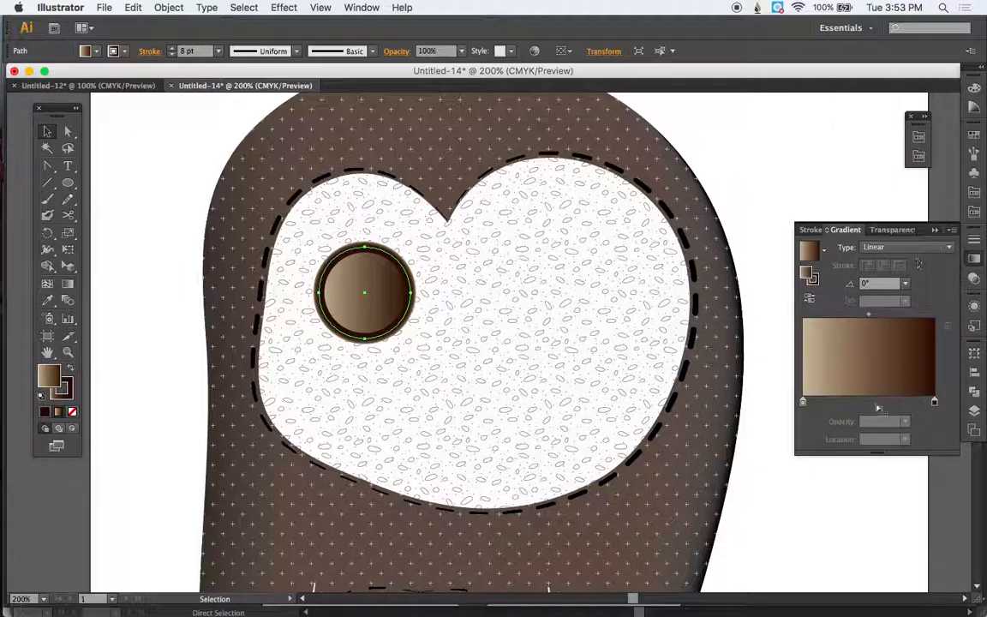
{"action": "left_click", "coordinate": [905, 284]}
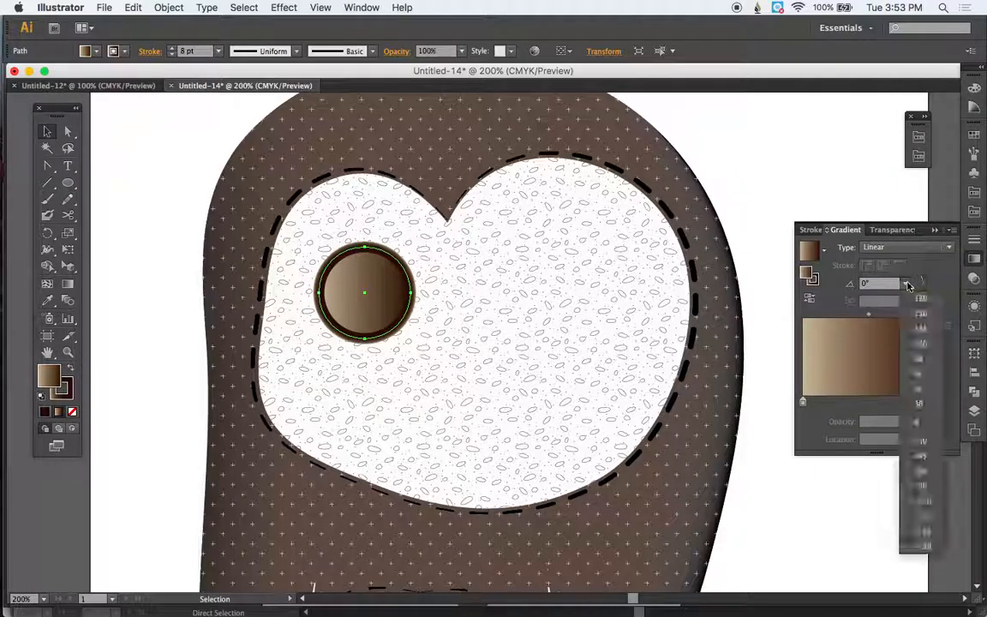
{"action": "left_click", "coordinate": [921, 360]}
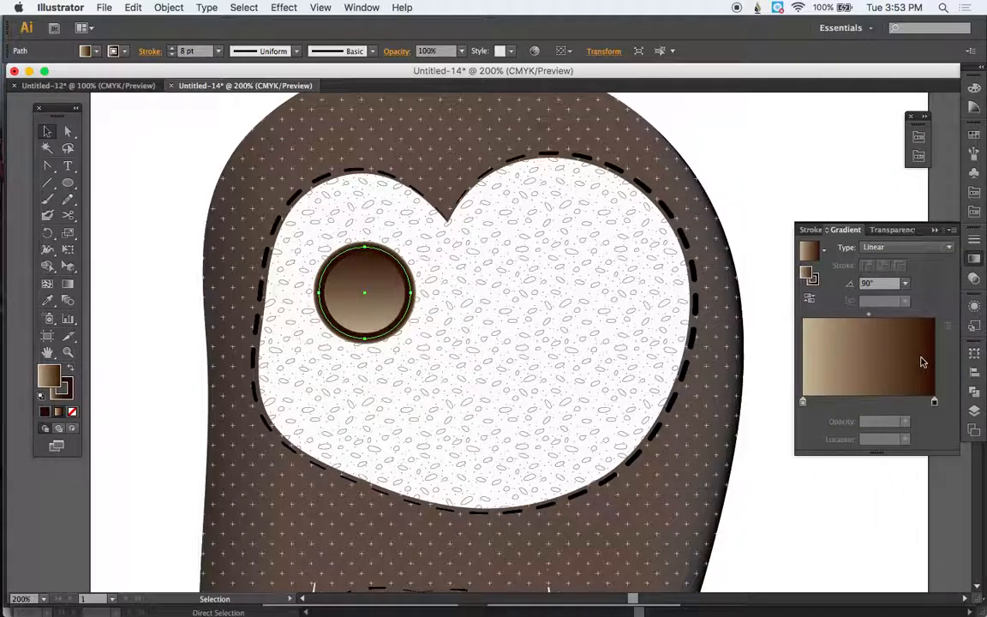
- Redraw the eye's fill gradient diagonally with the Gradient tool at about 122.7°, extending its light end beyond the circle's lower edge
{"action": "left_click", "coordinate": [68, 286]}
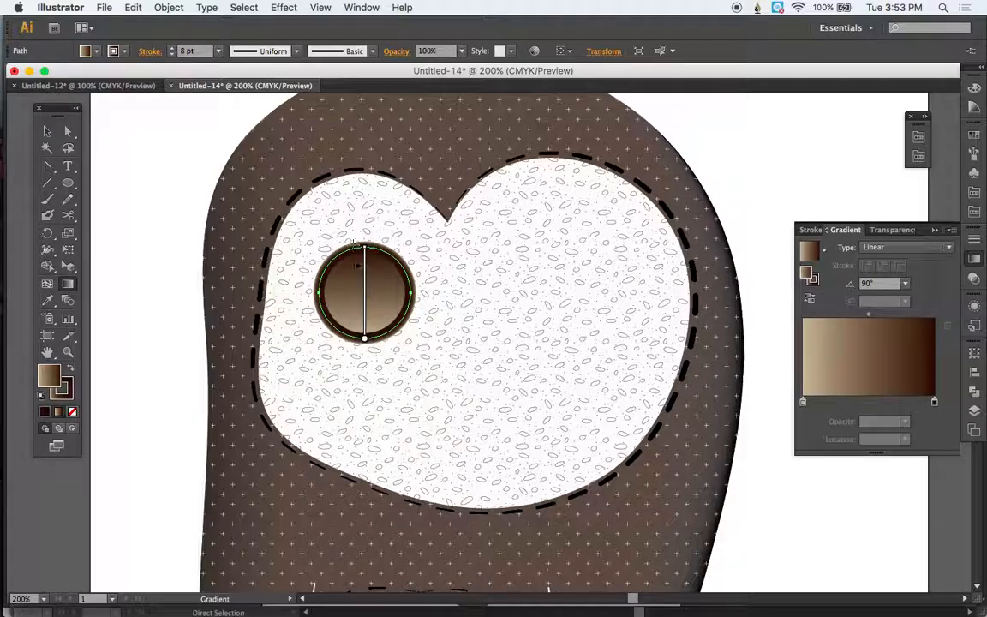
{"action": "mouse_move", "coordinate": [365, 340]}
{"action": "left_mouse_down"}
{"action": "mouse_move", "coordinate": [366, 251]}
{"action": "mouse_move", "coordinate": [330, 236]}
{"action": "mouse_move", "coordinate": [324, 243]}
{"action": "mouse_move", "coordinate": [344, 248]}
{"action": "mouse_move", "coordinate": [324, 201]}
{"action": "left_mouse_up"}
{"action": "left_click_drag", "start_coordinate": [343, 246], "coordinate": [400, 371]}
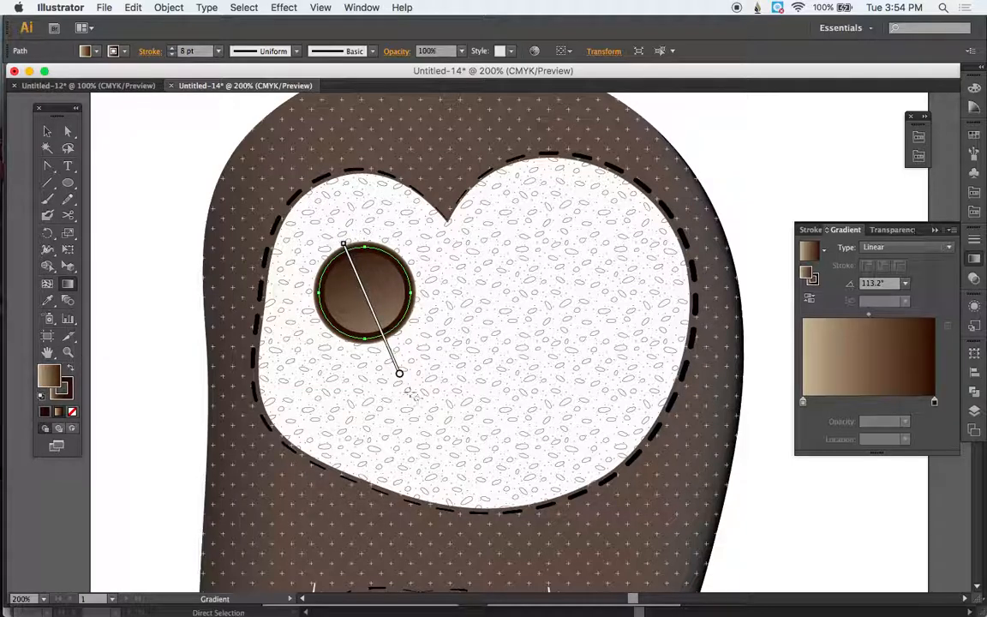
{"action": "left_click_drag", "start_coordinate": [339, 238], "coordinate": [317, 243]}
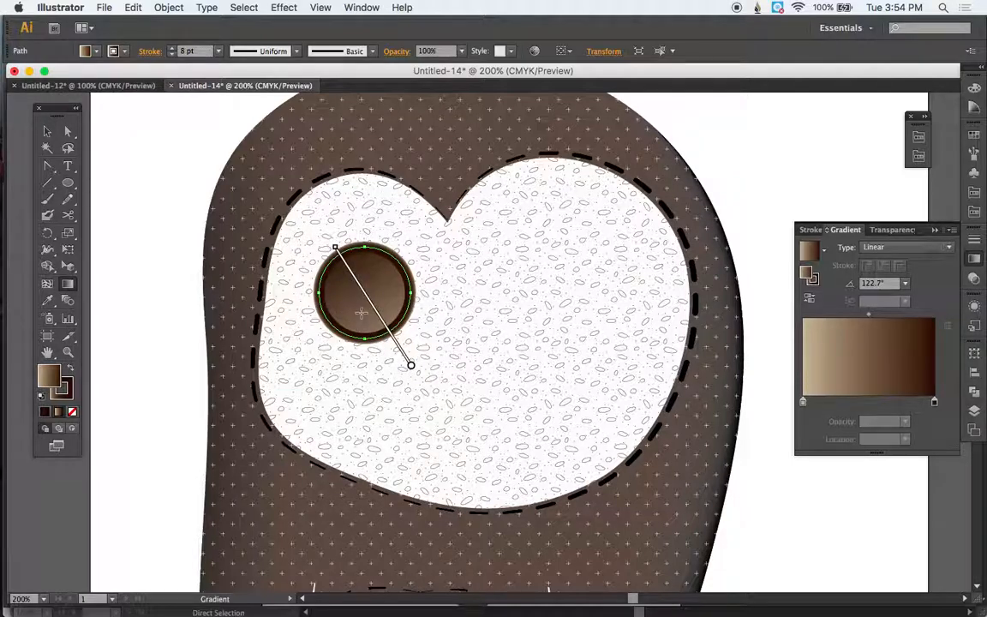
{"action": "mouse_move", "coordinate": [371, 306]}
{"action": "left_mouse_down"}
{"action": "mouse_move", "coordinate": [369, 298]}
{"action": "mouse_move", "coordinate": [374, 306]}
{"action": "left_mouse_up"}
{"action": "key", "text": "v"}
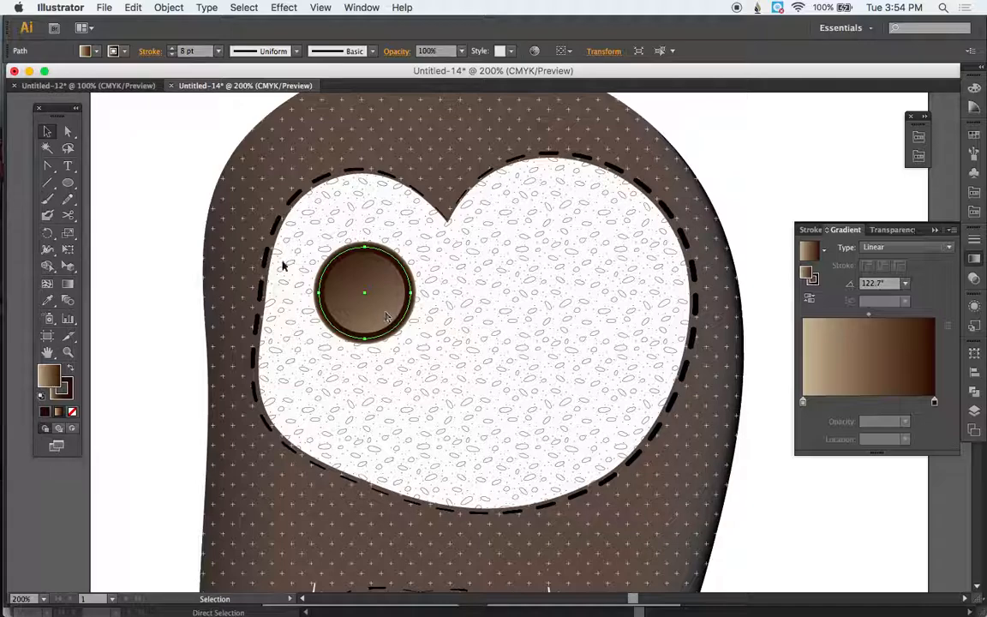
- Duplicate the finished eye horizontally into the right lobe of the face and deselect it
{"action": "left_click", "coordinate": [68, 132]}
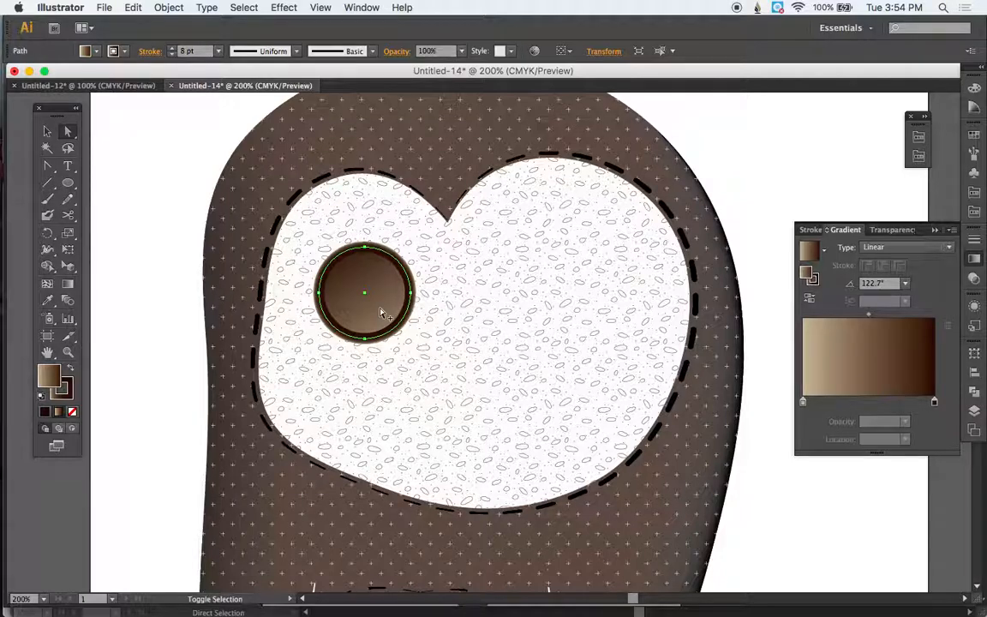
{"action": "left_click_drag", "start_coordinate": [380, 312], "coordinate": [516, 290]}
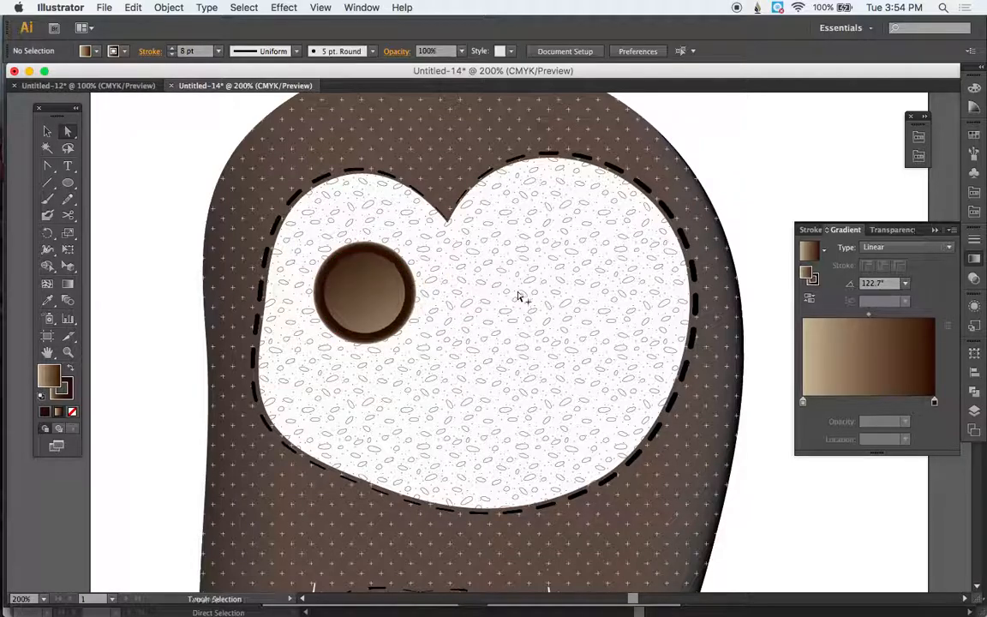
{"action": "left_click", "coordinate": [373, 324]}
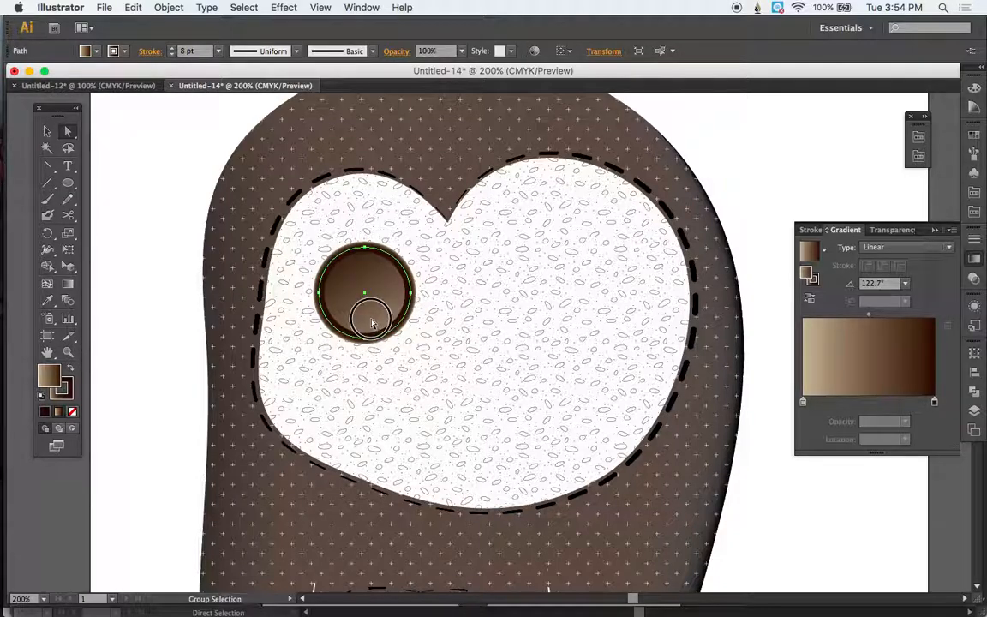
{"action": "left_click_drag", "start_coordinate": [373, 324], "coordinate": [575, 350]}
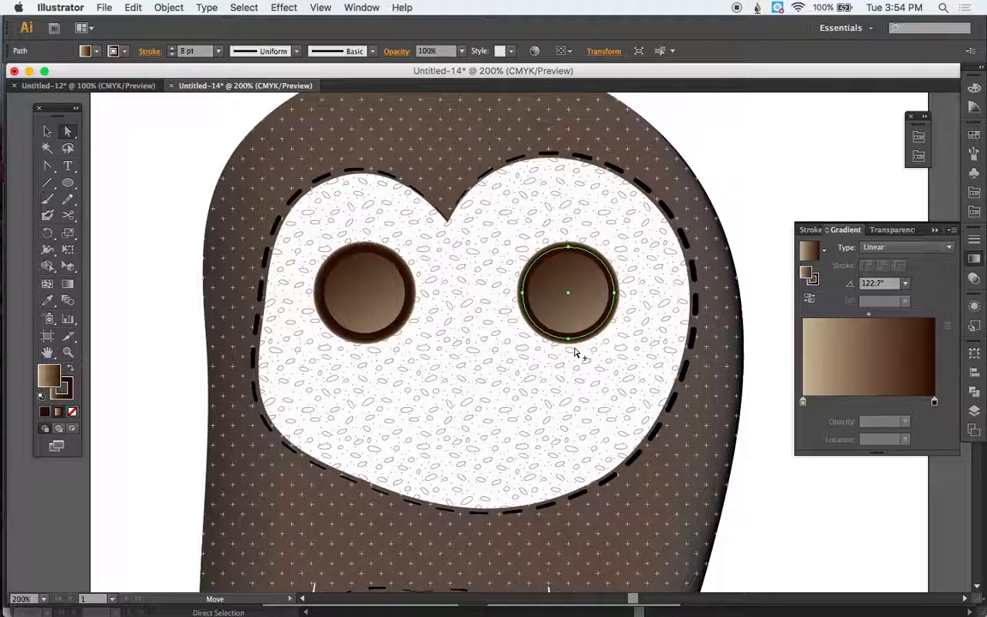
{"action": "left_click", "coordinate": [564, 414]}
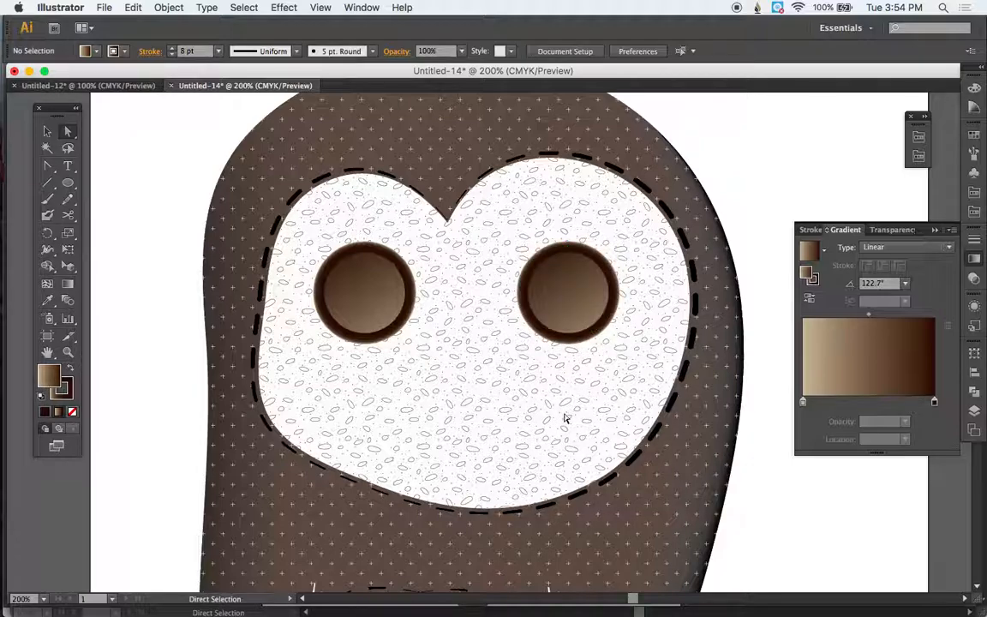
- Shift the midpoint of the left eye's stroke gradient to 31.16% to lighten the ring's outer edge
{"action": "left_click", "coordinate": [342, 313]}
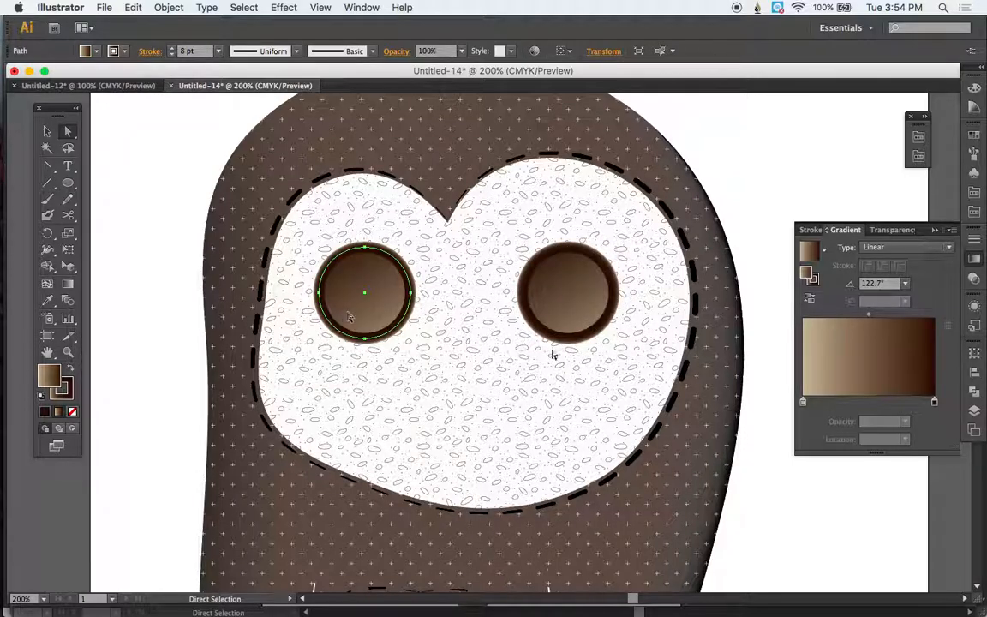
{"action": "left_click", "coordinate": [56, 393]}
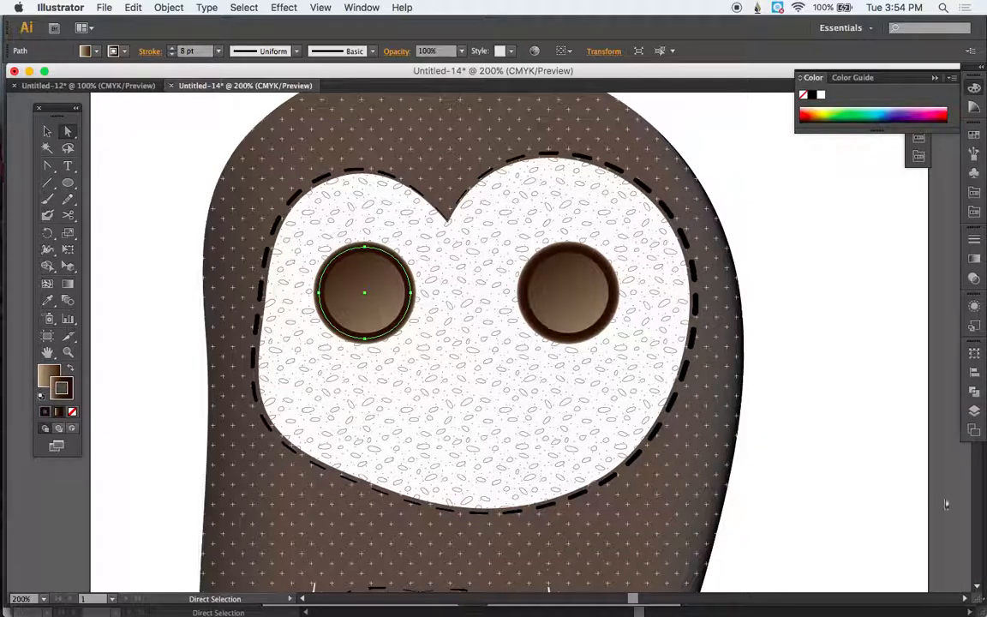
{"action": "left_click", "coordinate": [975, 258]}
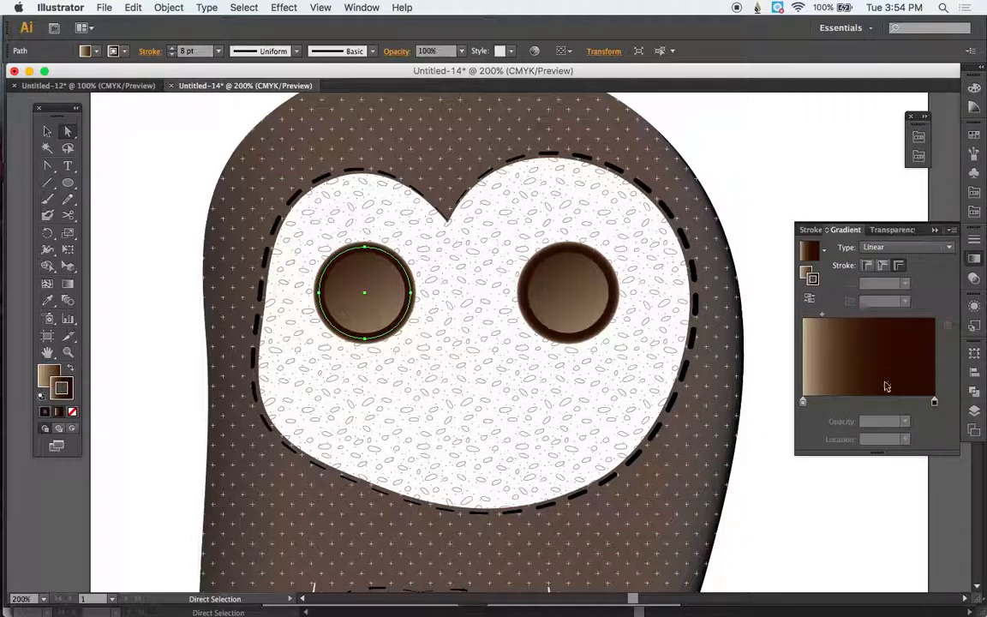
{"action": "left_click_drag", "start_coordinate": [823, 317], "coordinate": [845, 315]}
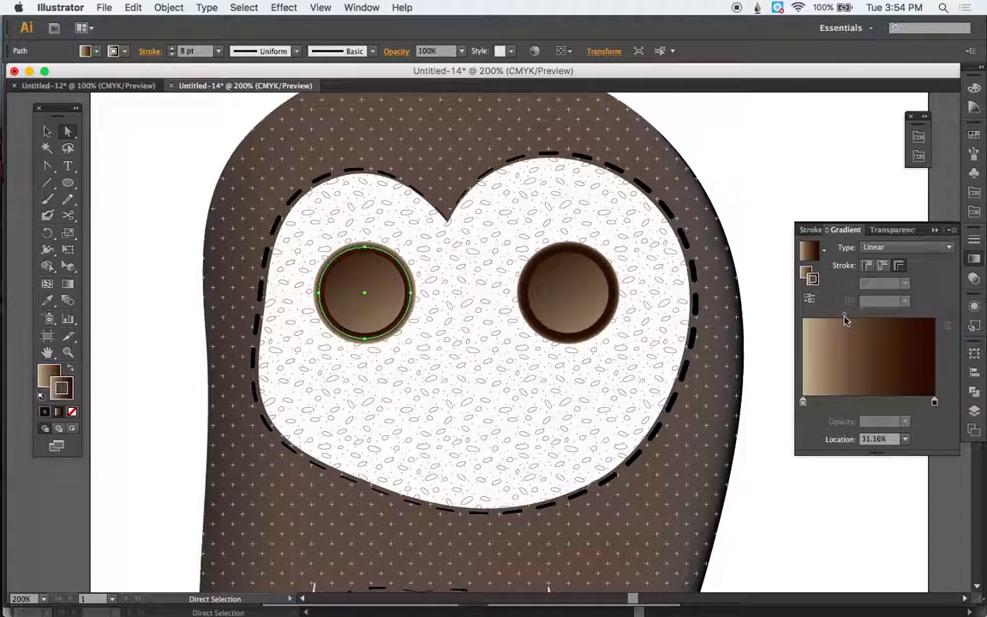
{"action": "key", "text": "super+shift+a"}
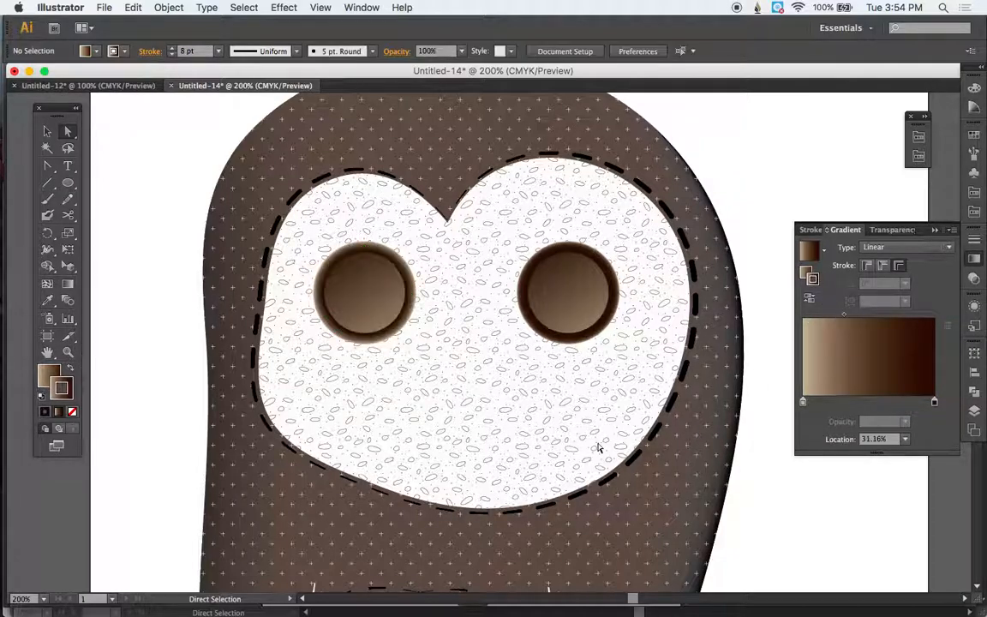
- Shift the midpoint of the right eye's stroke gradient to 27.24% to resemble the left eye's ring
{"action": "left_click", "coordinate": [356, 300]}
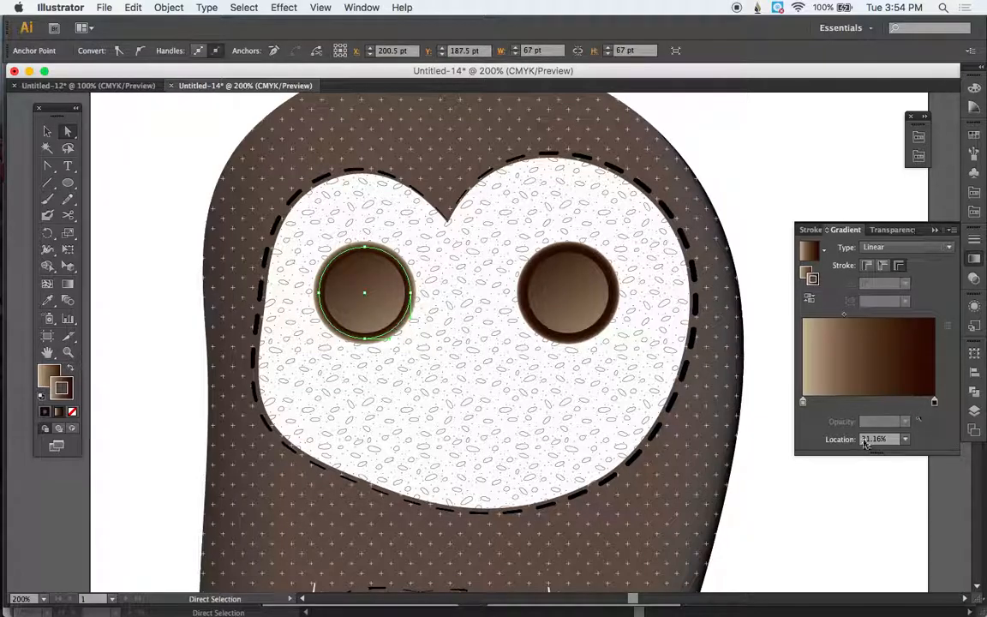
{"action": "left_click", "coordinate": [595, 326]}
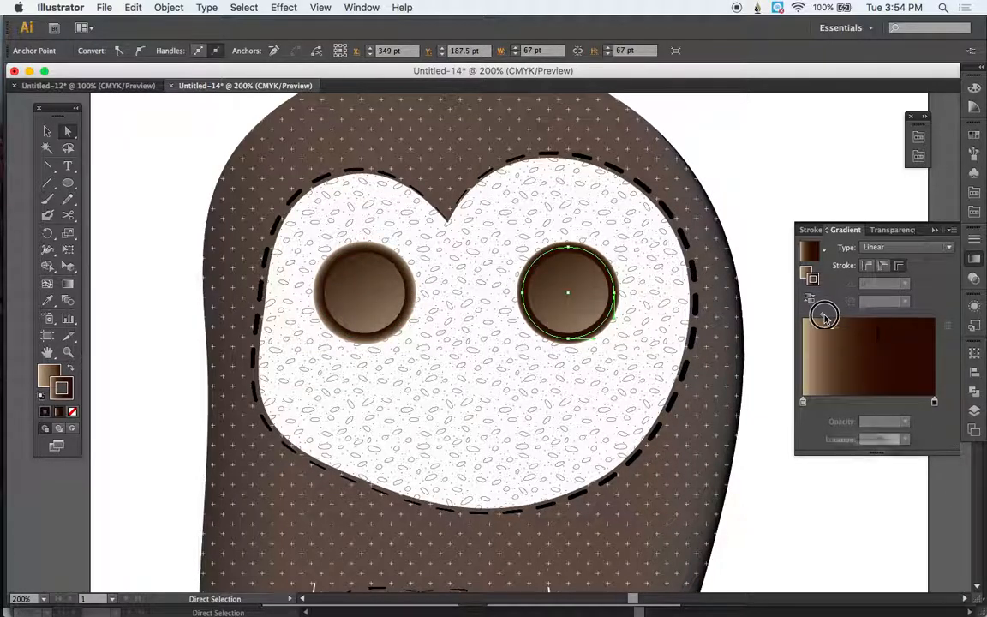
{"action": "left_click_drag", "start_coordinate": [824, 314], "coordinate": [839, 314]}
{"action": "left_click", "coordinate": [644, 386]}
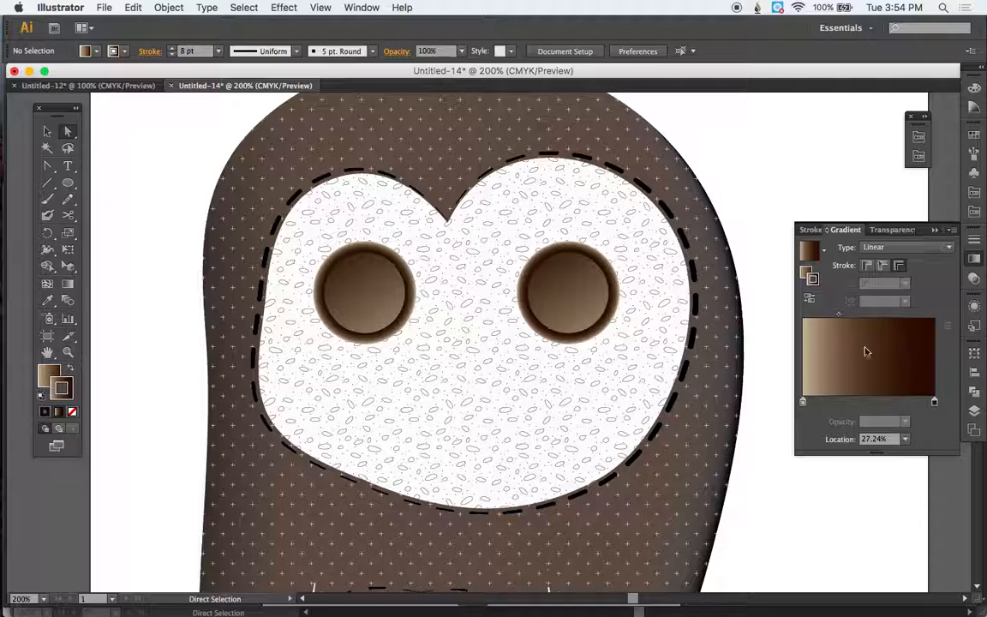
- Add a middle colour stop at 49.73% to the right eye's stroke gradient and set the midpoint between it and the dark stop to 47.83%
{"action": "left_click", "coordinate": [862, 402]}
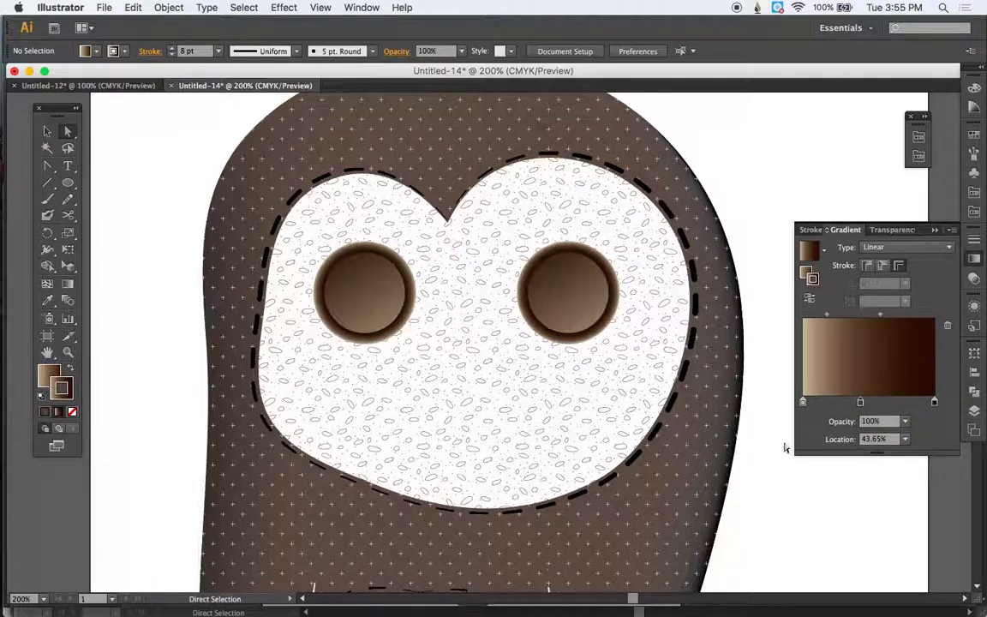
{"action": "left_click_drag", "start_coordinate": [881, 314], "coordinate": [911, 315]}
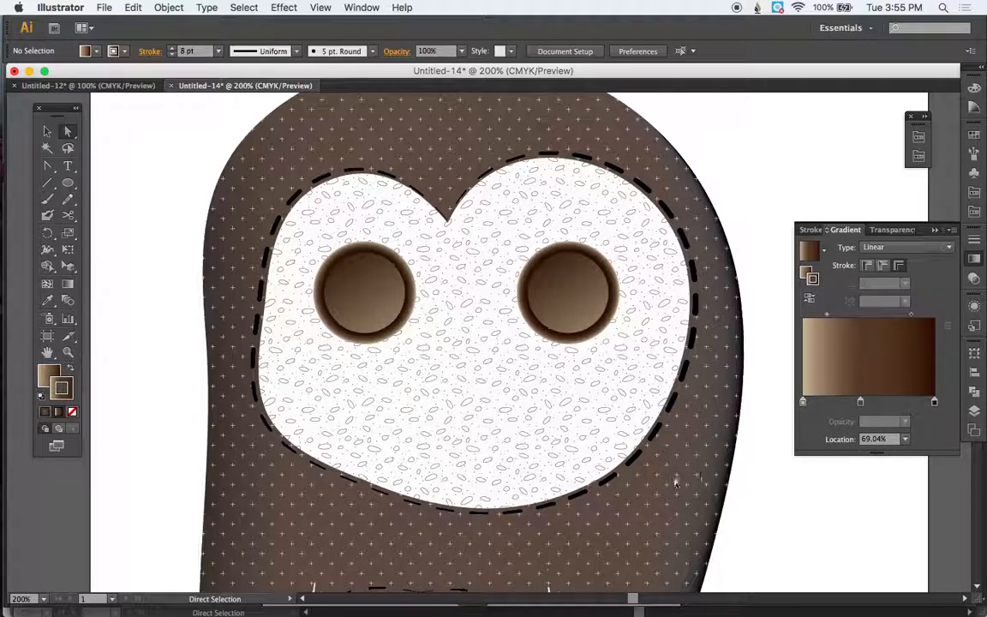
{"action": "left_click", "coordinate": [527, 302]}
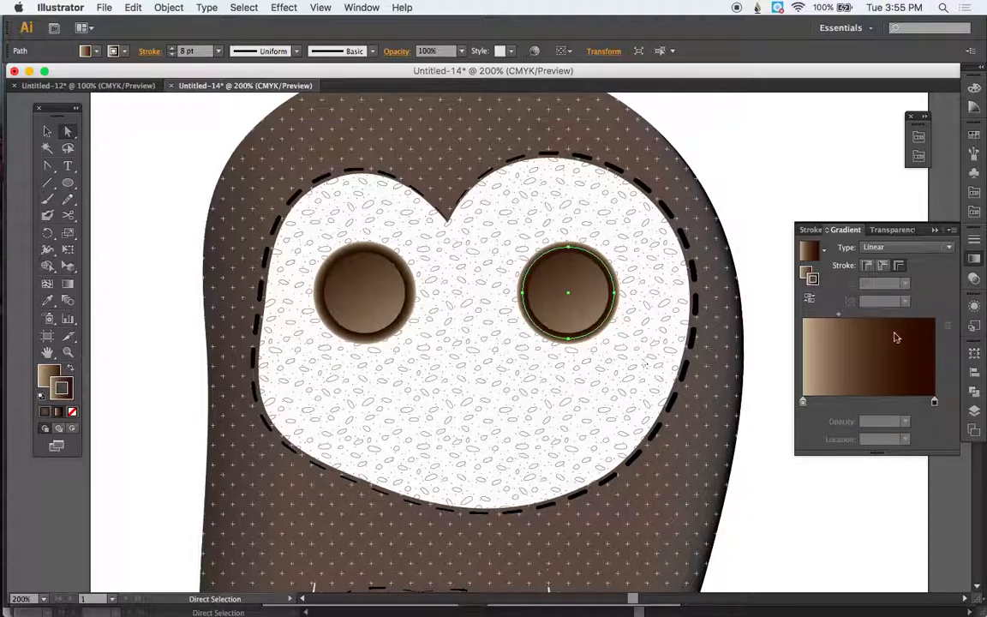
{"action": "left_click", "coordinate": [868, 403]}
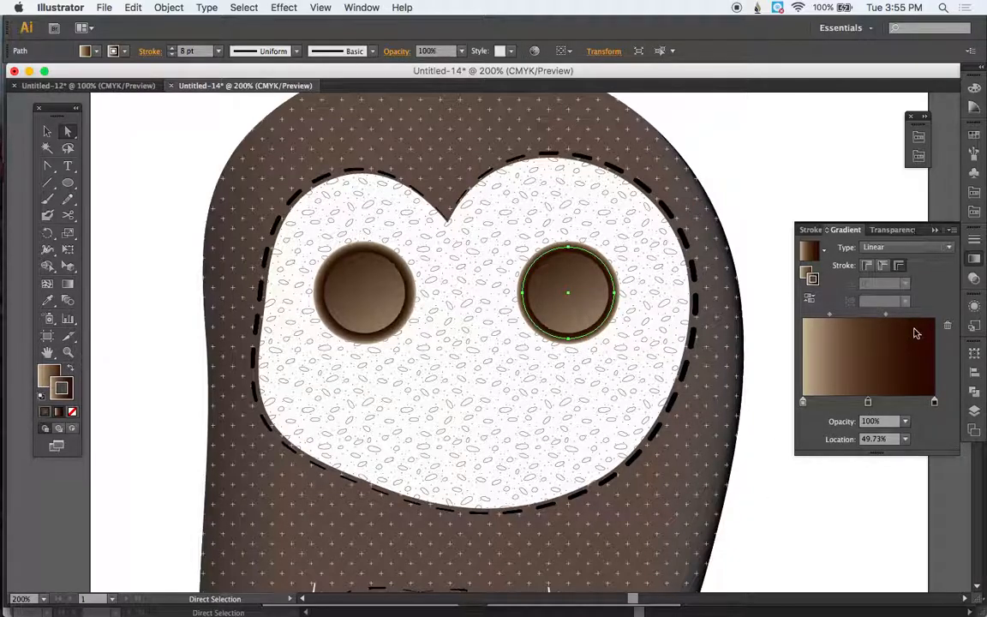
{"action": "left_click_drag", "start_coordinate": [889, 315], "coordinate": [900, 314]}
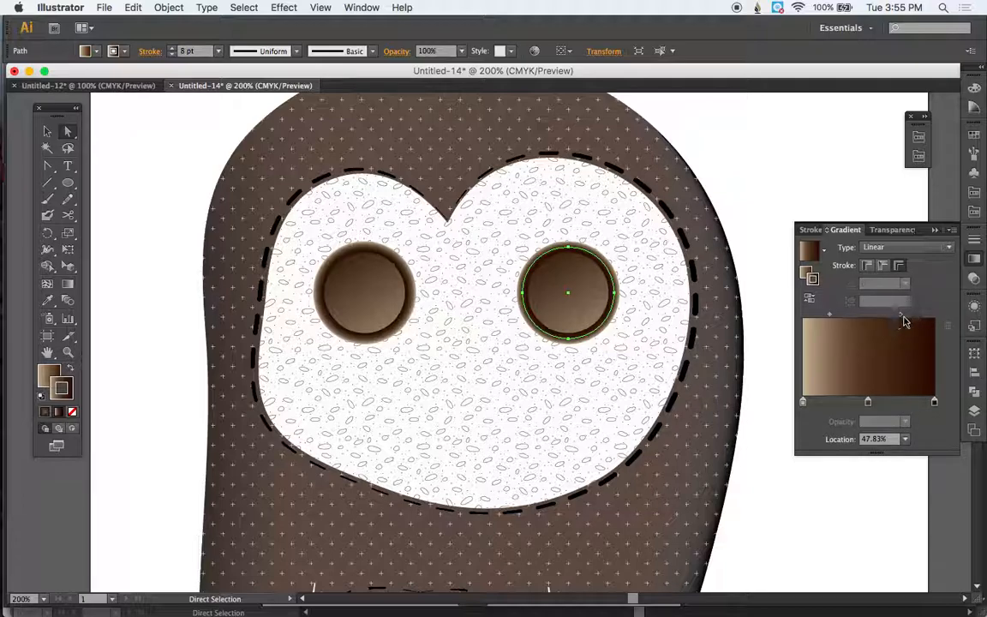
- Try to shift the first midpoint of the stroke gradient to 13% with nothing selected
{"action": "left_click", "coordinate": [638, 377]}
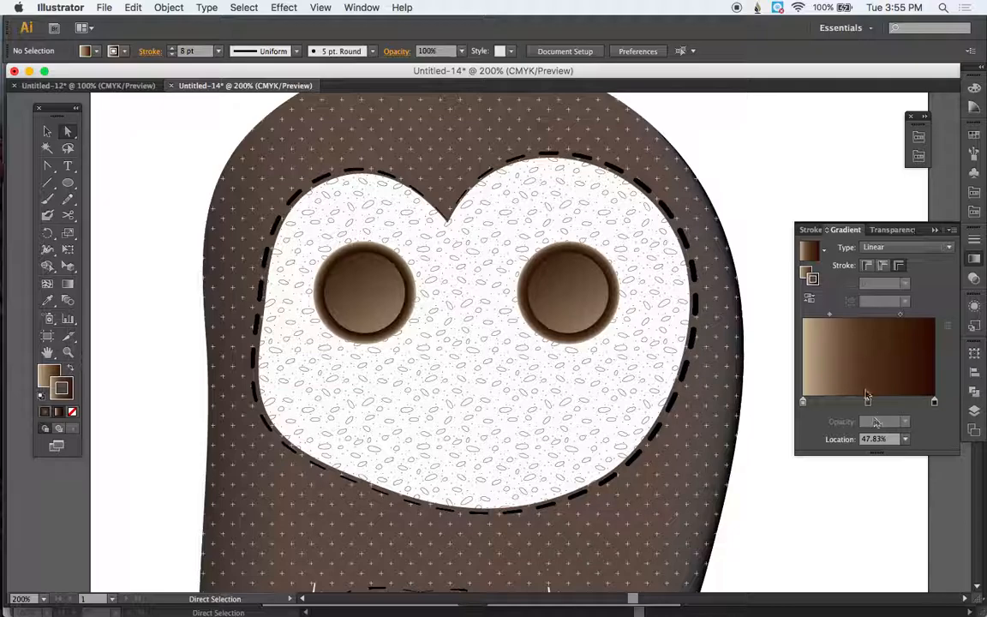
{"action": "left_click_drag", "start_coordinate": [900, 315], "coordinate": [804, 315]}
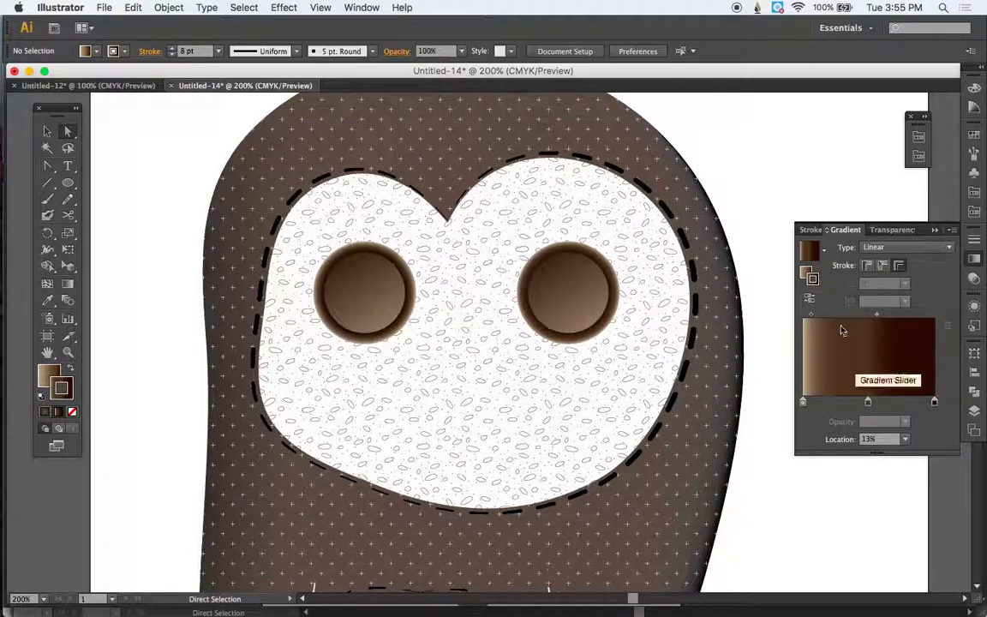
{"action": "left_click", "coordinate": [572, 368]}
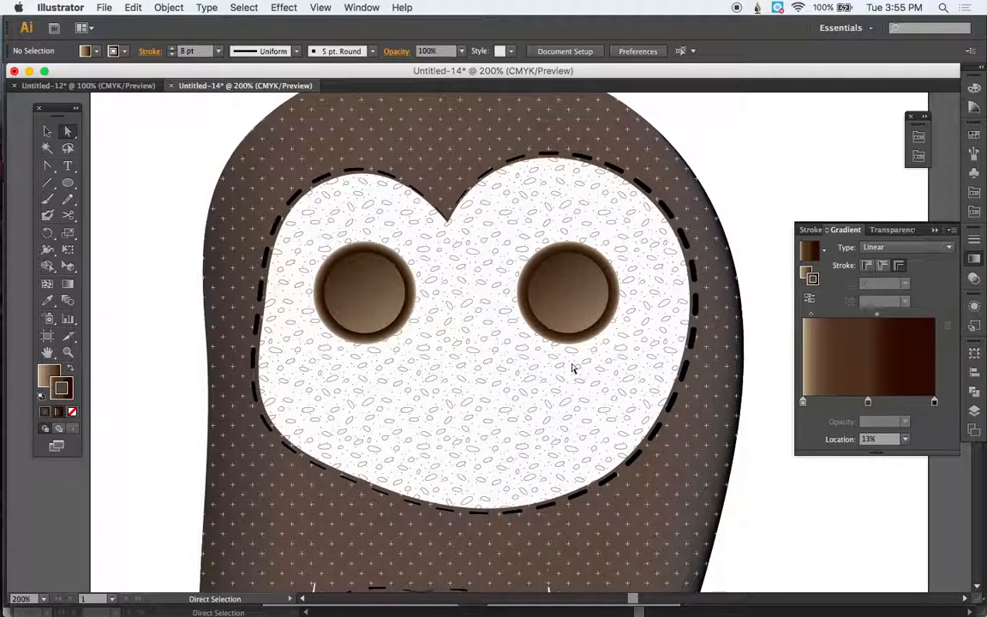
- Select the outer rings of both eyes and set up a Drop Shadow effect with a 1 pt blur and live preview
{"action": "left_click", "coordinate": [382, 320]}
{"action": "left_click", "coordinate": [537, 326], "text": "shift"}
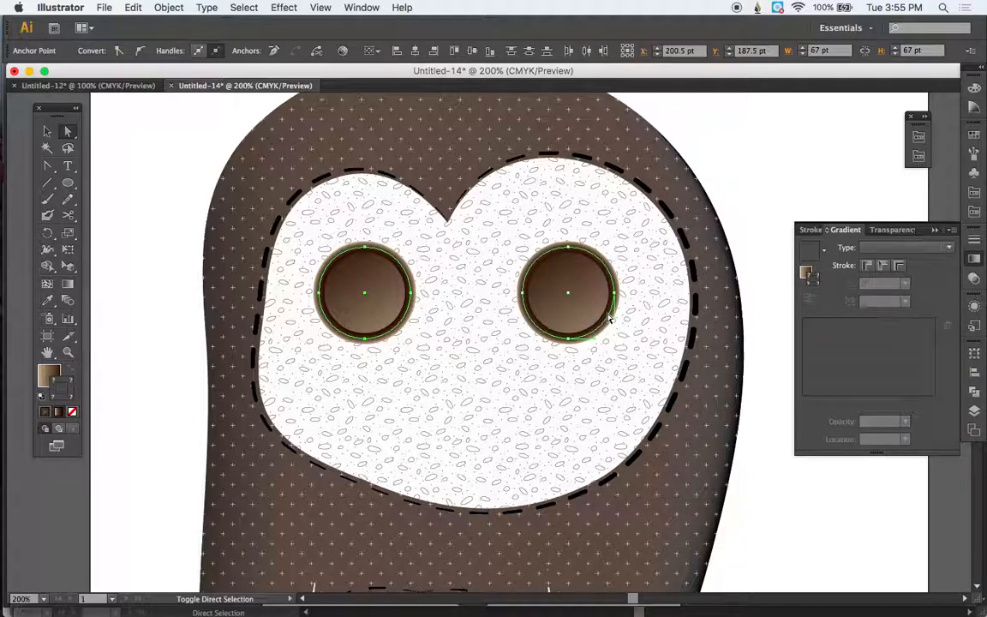
{"action": "left_click", "coordinate": [286, 8]}
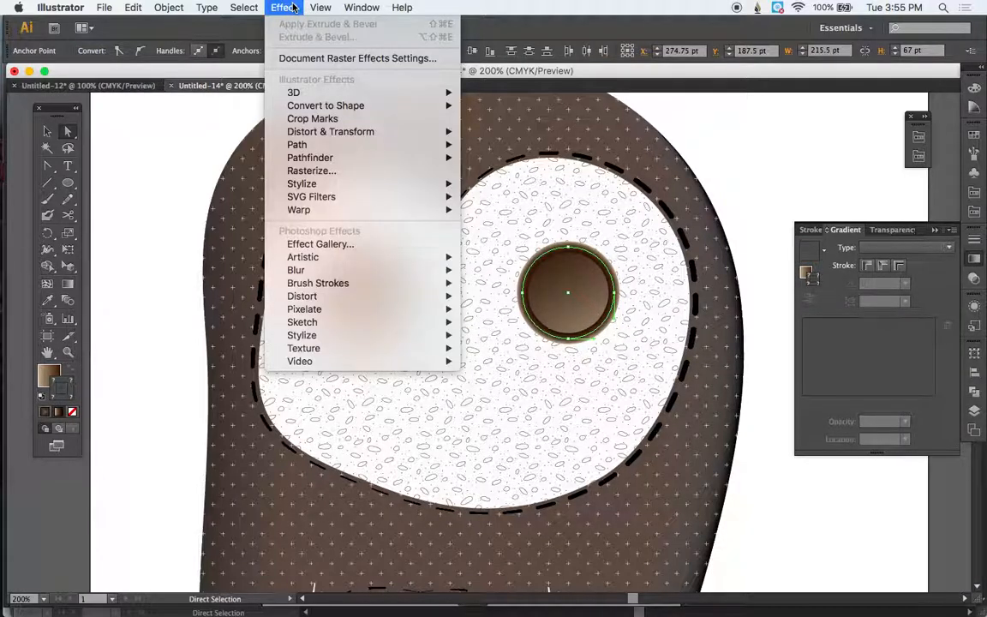
{"action": "mouse_move", "coordinate": [334, 185]}
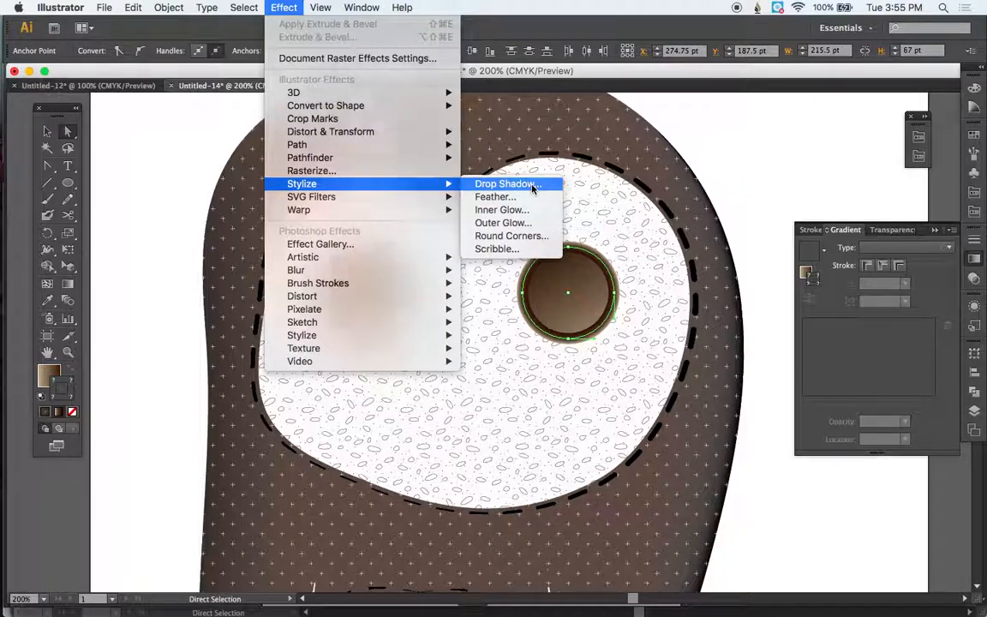
{"action": "left_click", "coordinate": [505, 185]}
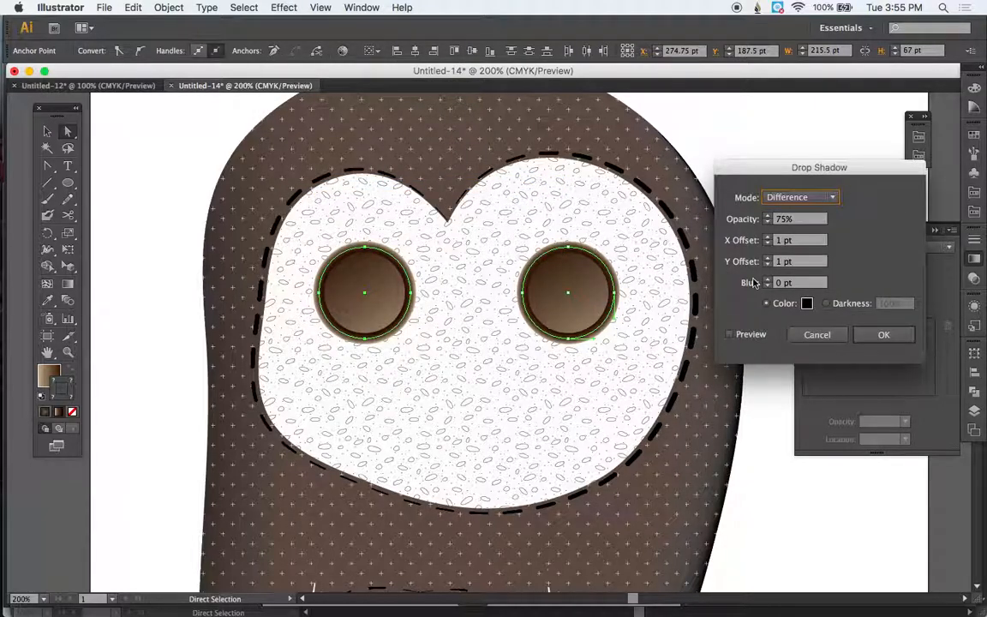
{"action": "left_click", "coordinate": [730, 335]}
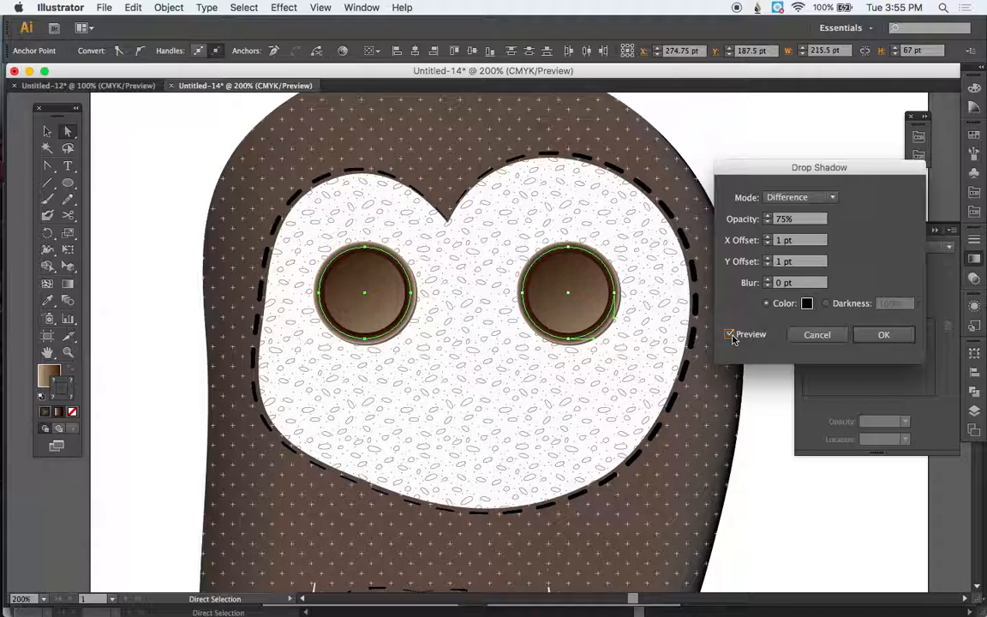
{"action": "left_click", "coordinate": [769, 281]}
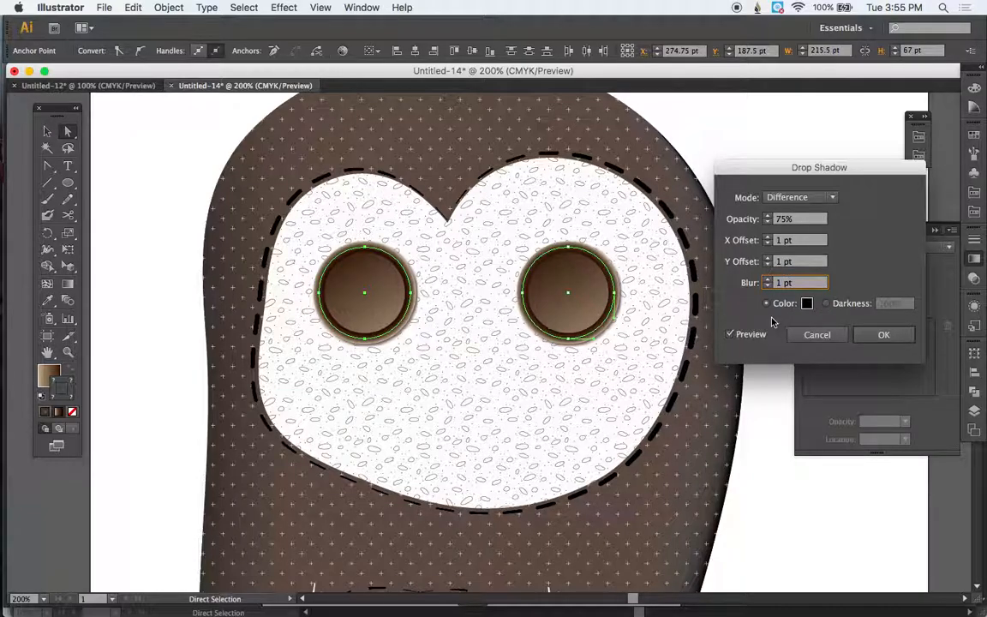
- Test the shadow's X offset, settle on 1 pt, apply the drop shadow to both eyes and deselect them
{"action": "left_click", "coordinate": [768, 239]}
{"action": "left_click", "coordinate": [768, 239]}
{"action": "left_click", "coordinate": [768, 240]}
{"action": "left_click", "coordinate": [768, 243]}
{"action": "left_click", "coordinate": [768, 244]}
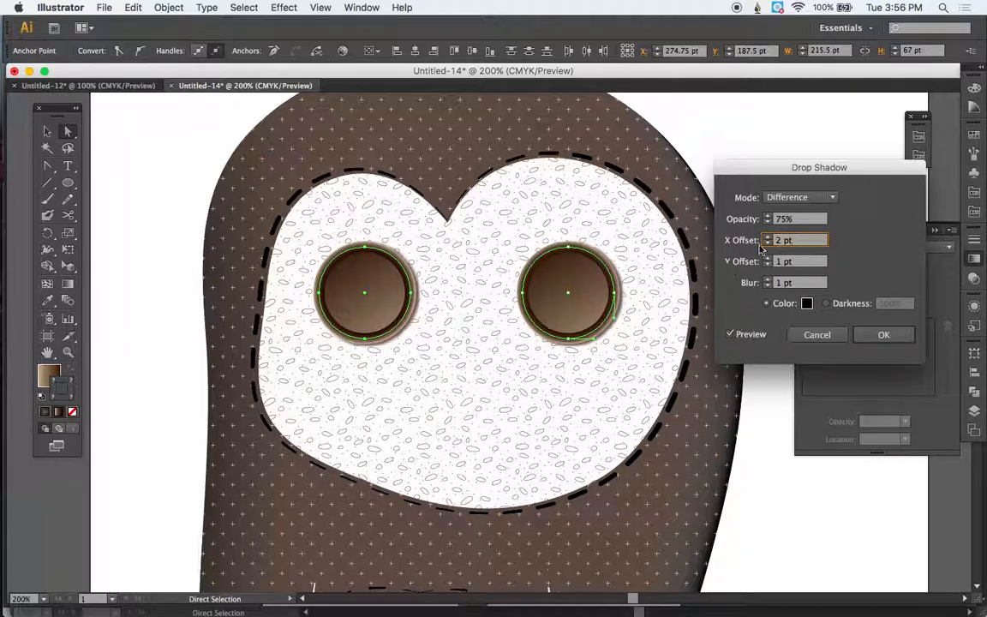
{"action": "left_click", "coordinate": [768, 243]}
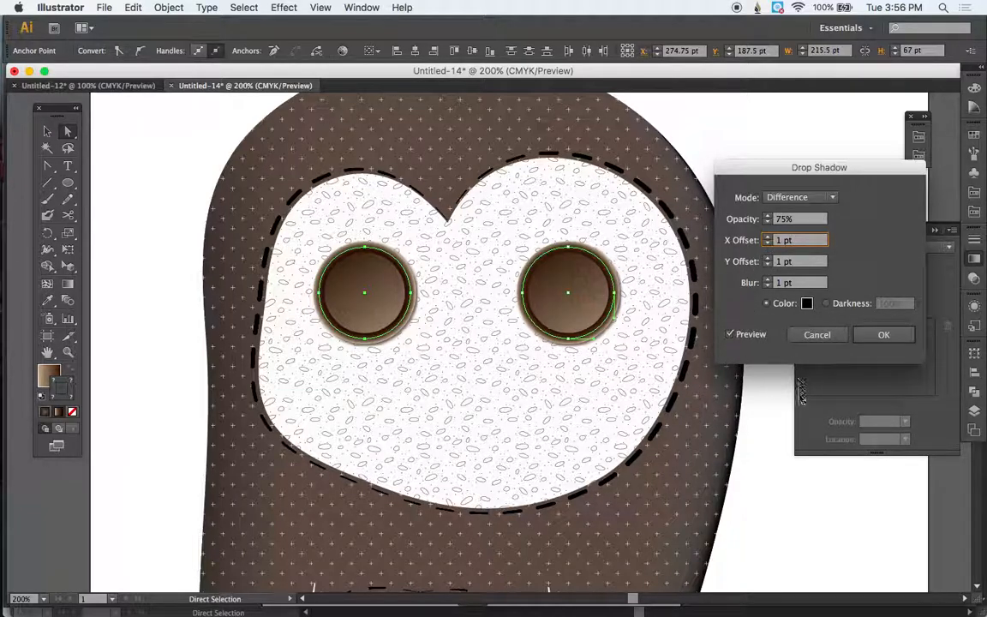
{"action": "left_click", "coordinate": [885, 336]}
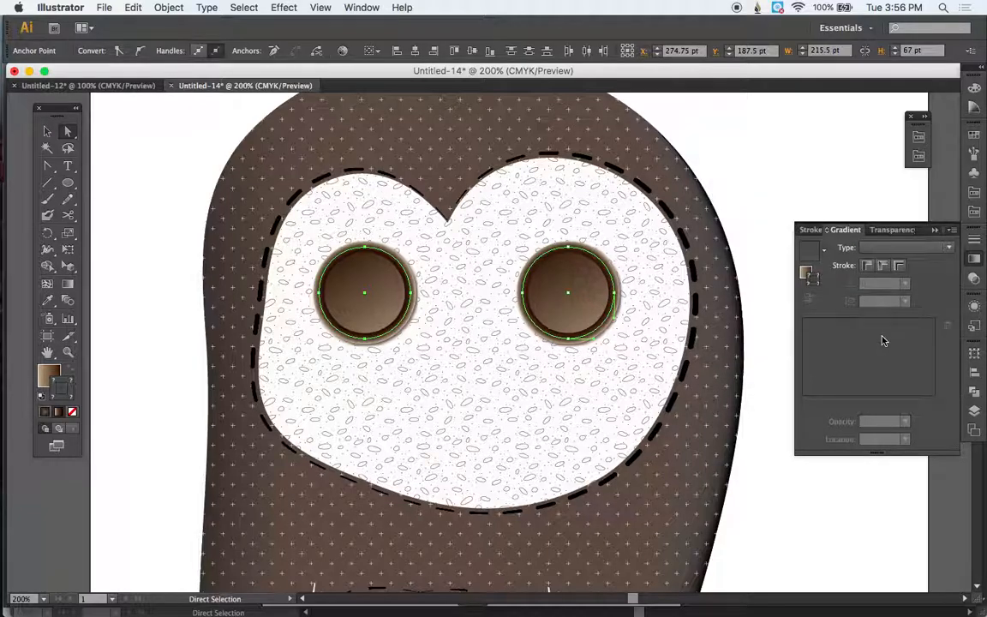
{"action": "left_click", "coordinate": [935, 232]}
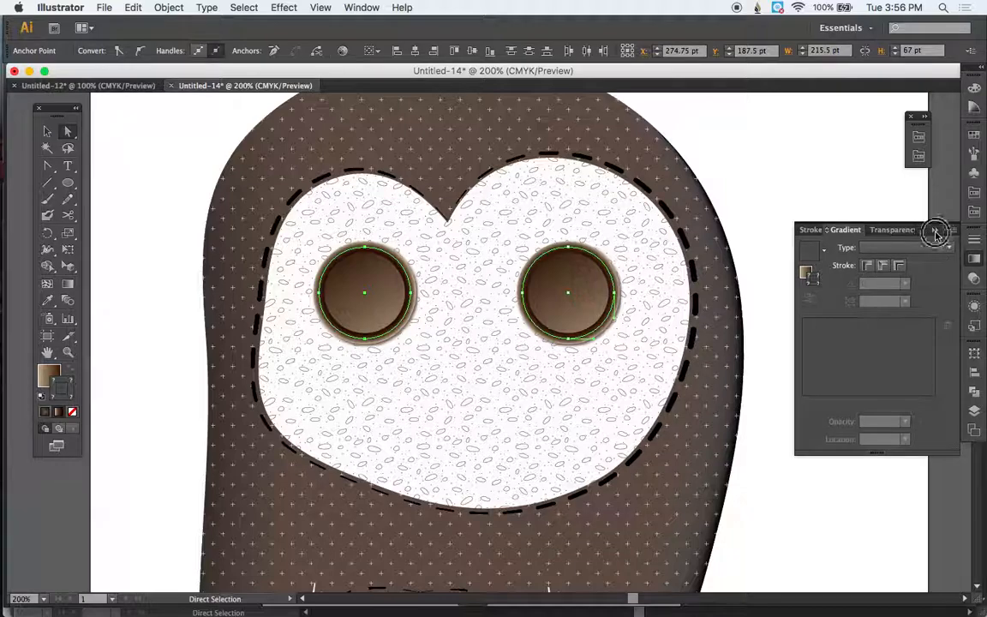
{"action": "left_click", "coordinate": [529, 448]}
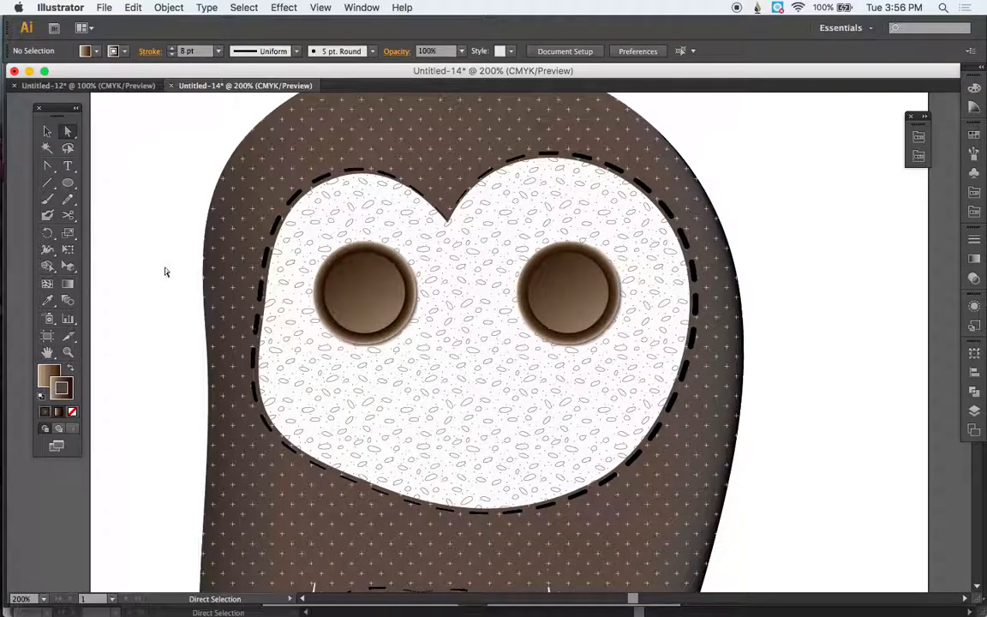
- Draw a small black circle without a stroke in the upper-left part of the left eye as a button hole
{"action": "left_click", "coordinate": [68, 183]}
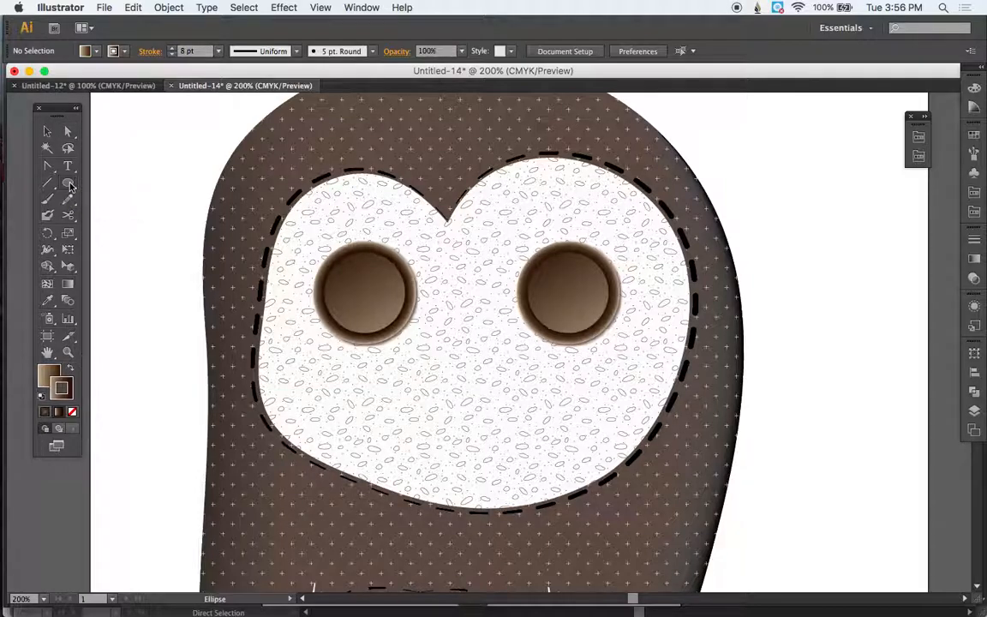
{"action": "left_click", "coordinate": [74, 414]}
{"action": "left_click", "coordinate": [46, 414]}
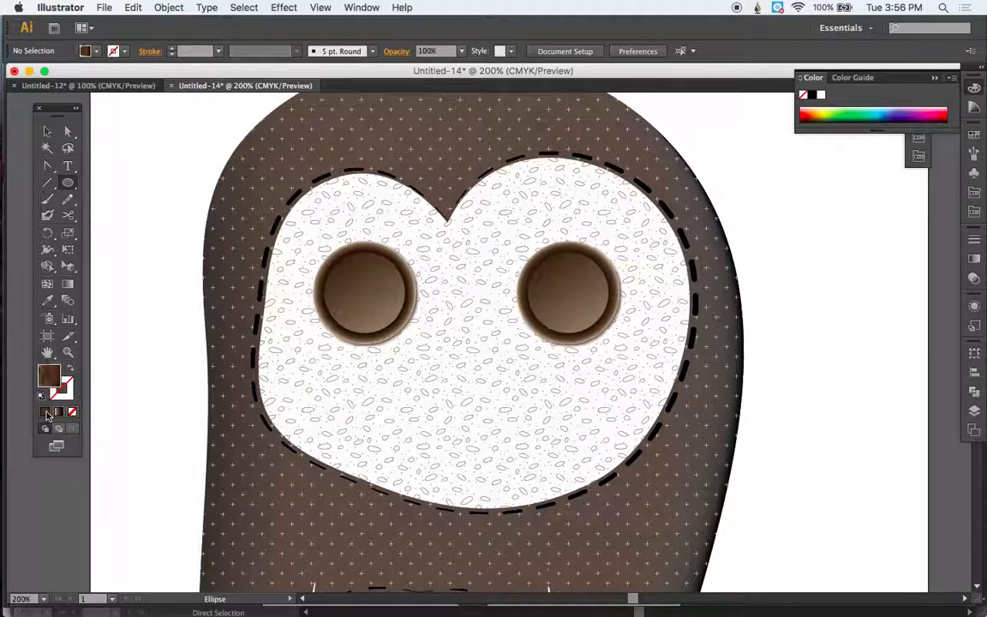
{"action": "left_click", "coordinate": [814, 96]}
{"action": "left_click_drag", "start_coordinate": [359, 291], "coordinate": [344, 274]}
{"action": "left_click", "coordinate": [68, 131]}
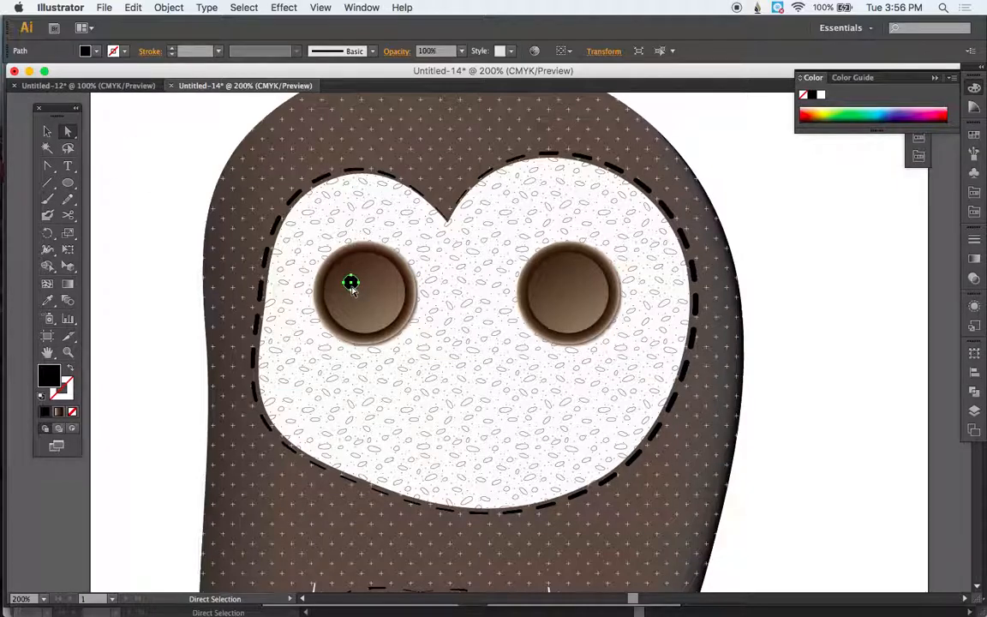
- Duplicate the button hole diagonally down to the right and nudge both holes to centre the pair in the left eye
{"action": "left_click_drag", "start_coordinate": [352, 288], "coordinate": [373, 308]}
{"action": "left_click", "coordinate": [351, 286], "text": "shift"}
{"action": "key", "text": "Down"}
{"action": "key", "text": "Right"}
{"action": "key", "text": "Up"}
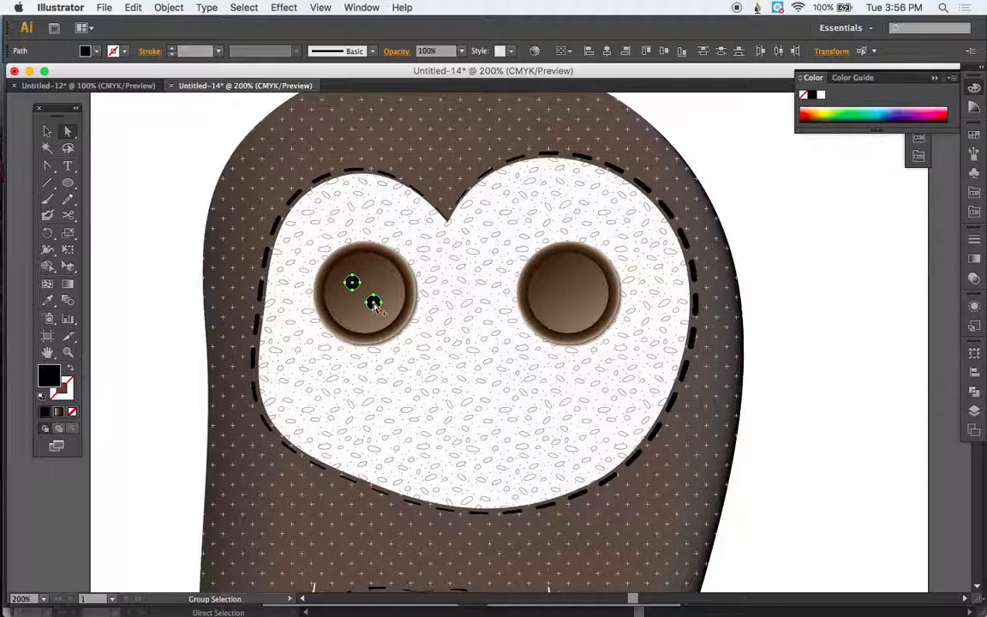
- Duplicate the pair of holes onto the right eye, rotate the copy slightly clockwise and deselect it
{"action": "left_click_drag", "start_coordinate": [374, 306], "coordinate": [579, 305]}
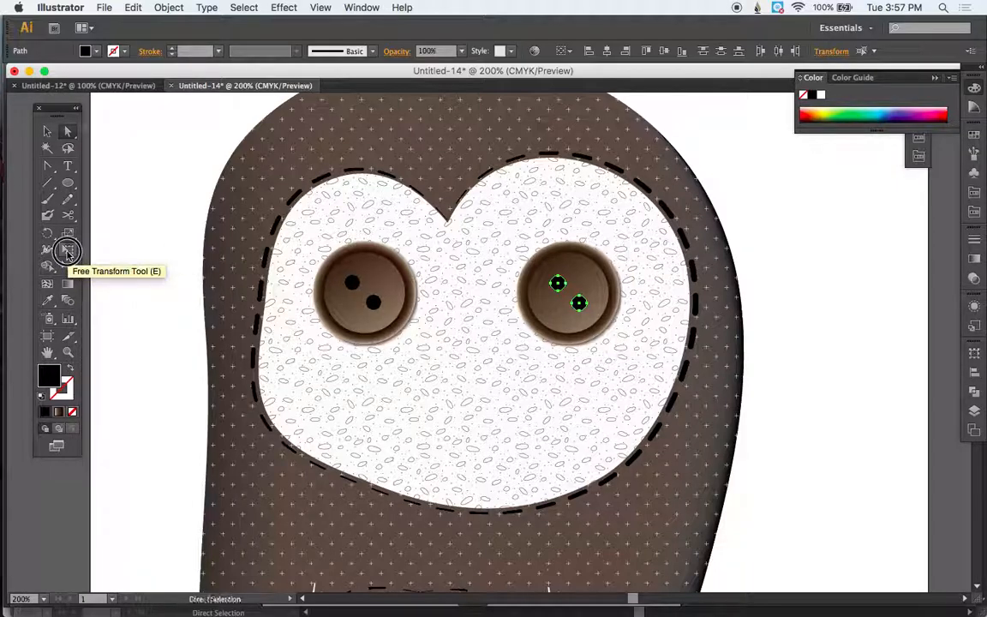
{"action": "left_click", "coordinate": [67, 250]}
{"action": "left_click_drag", "start_coordinate": [666, 317], "coordinate": [645, 352]}
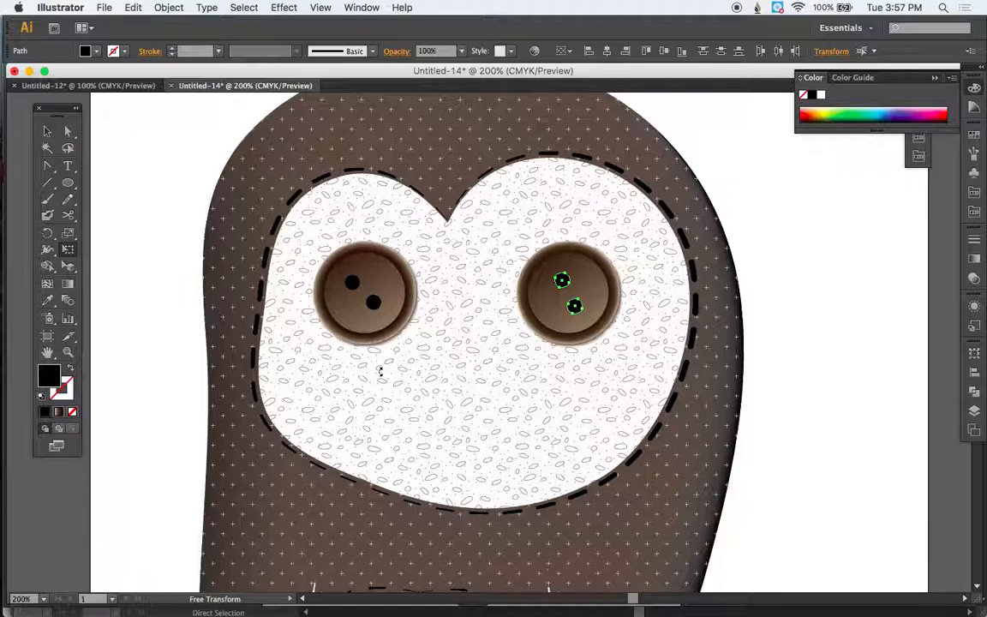
{"action": "left_click", "coordinate": [47, 131]}
{"action": "left_click", "coordinate": [489, 435]}
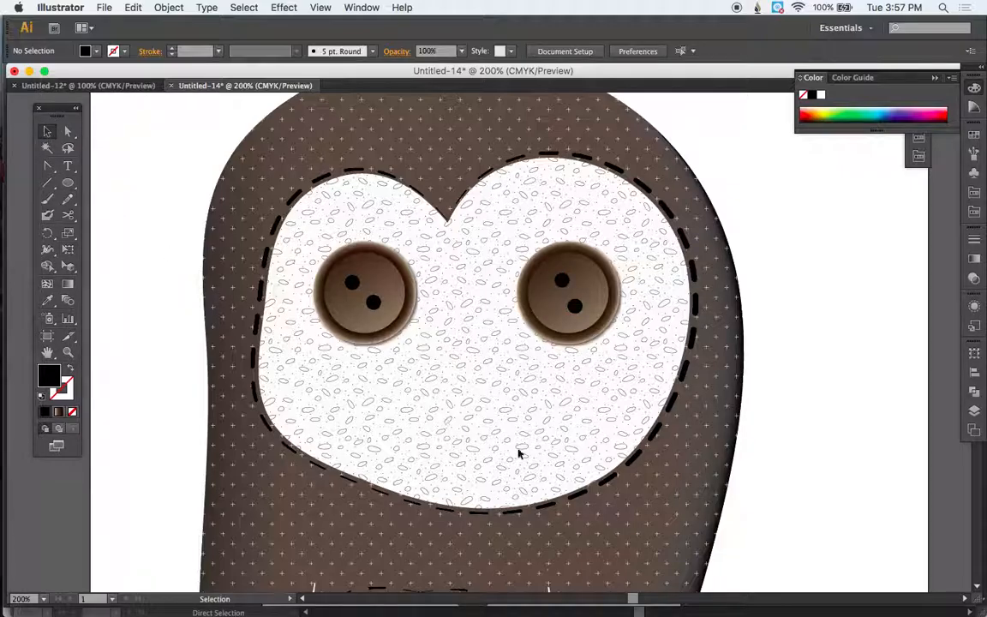
- Examine the whole owl to judge how the button eyes look with the face and body
{"action": "key", "text": "super+minus"}
{"action": "key", "text": "super+minus"}
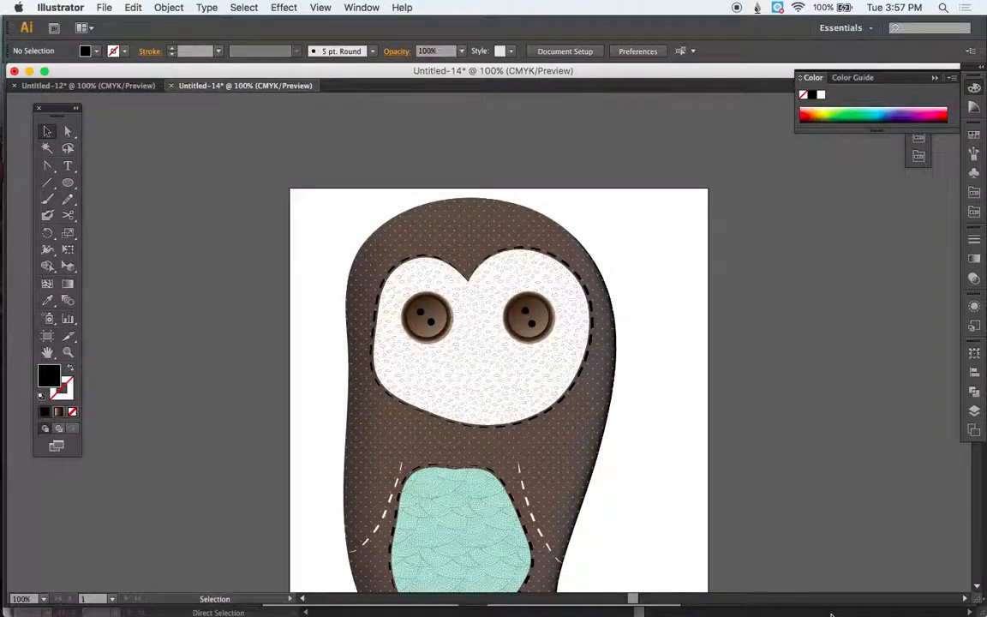
{"action": "key", "text": "super+minus"}
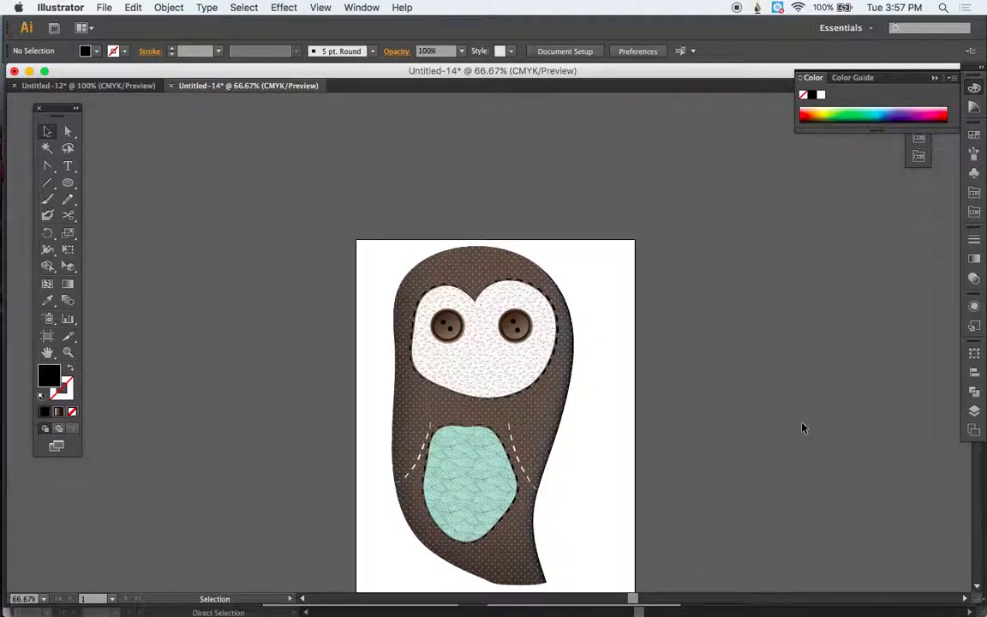
{"action": "scroll", "coordinate": [802, 428], "scroll_direction": "down", "scroll_amount": 4}
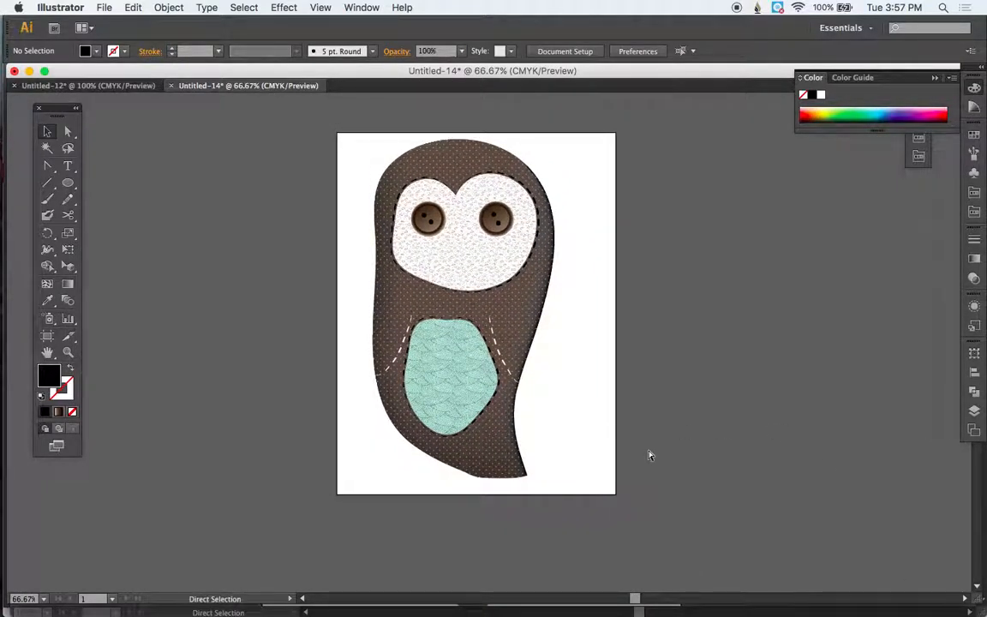
{"action": "key", "text": "super+plus"}
{"action": "key", "text": "super+plus"}
{"action": "key", "text": "super+plus"}
{"action": "scroll", "coordinate": [649, 455], "scroll_direction": "up", "scroll_amount": 7}
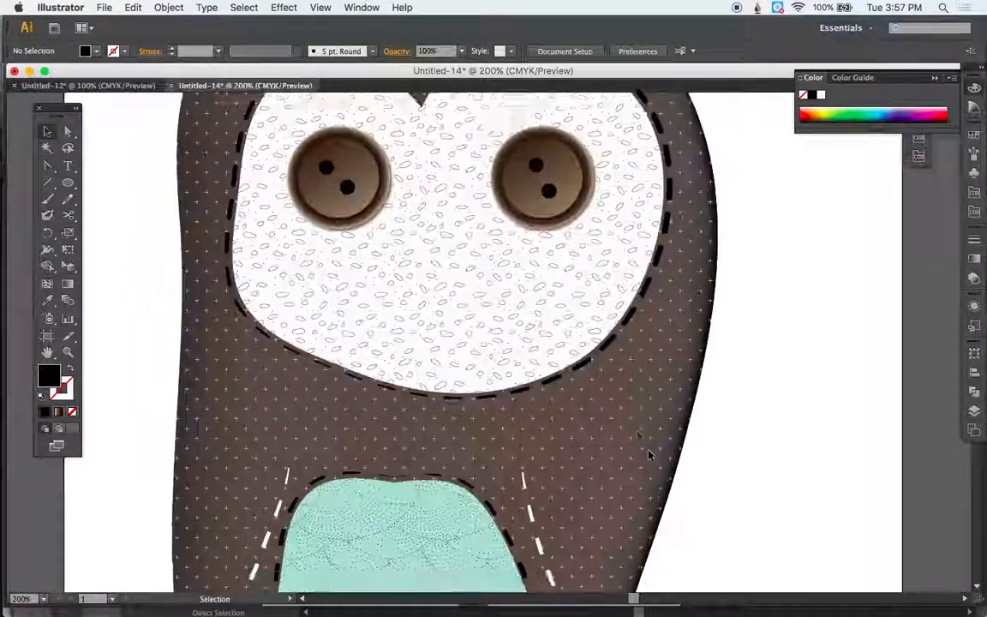
- Draw an upright rectangle between and below the eyes for the beak and fill it with orange
{"action": "left_click_drag", "start_coordinate": [75, 182], "coordinate": [126, 181]}
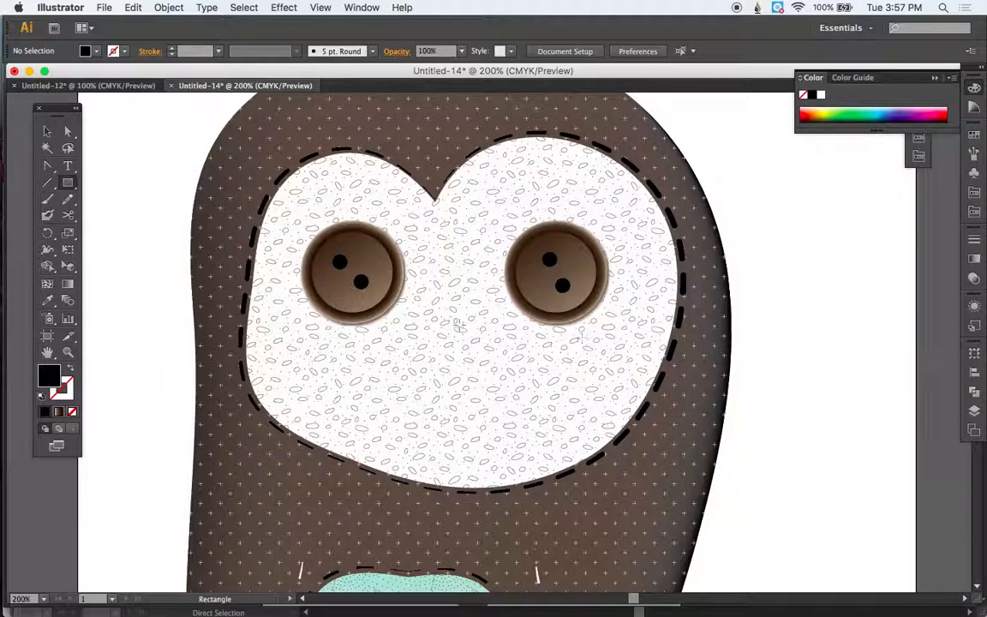
{"action": "mouse_move", "coordinate": [414, 332]}
{"action": "left_mouse_down"}
{"action": "mouse_move", "coordinate": [474, 371]}
{"action": "mouse_move", "coordinate": [494, 438]}
{"action": "left_mouse_up"}
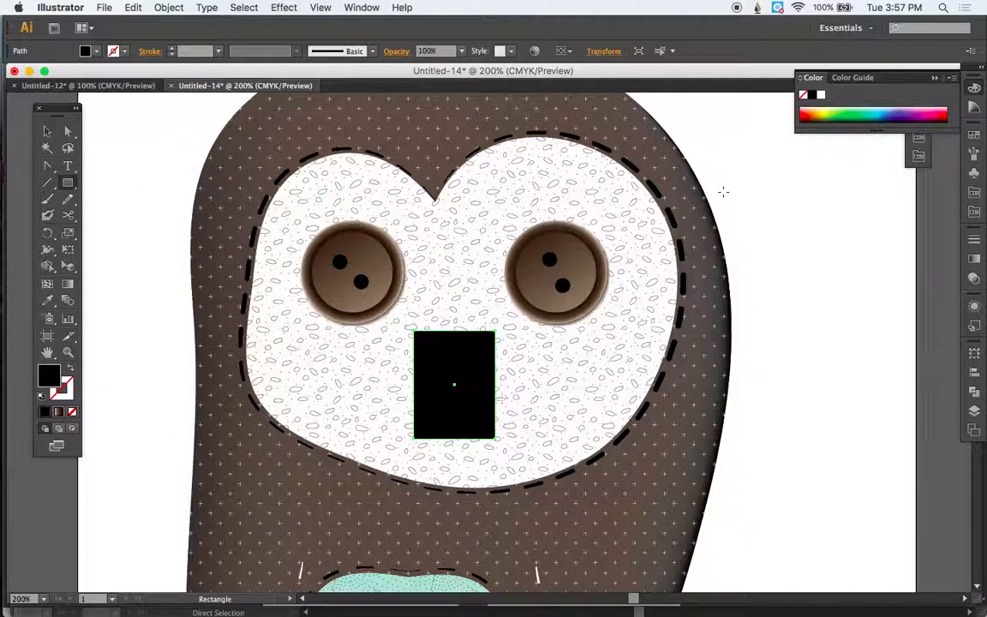
{"action": "left_click", "coordinate": [973, 136]}
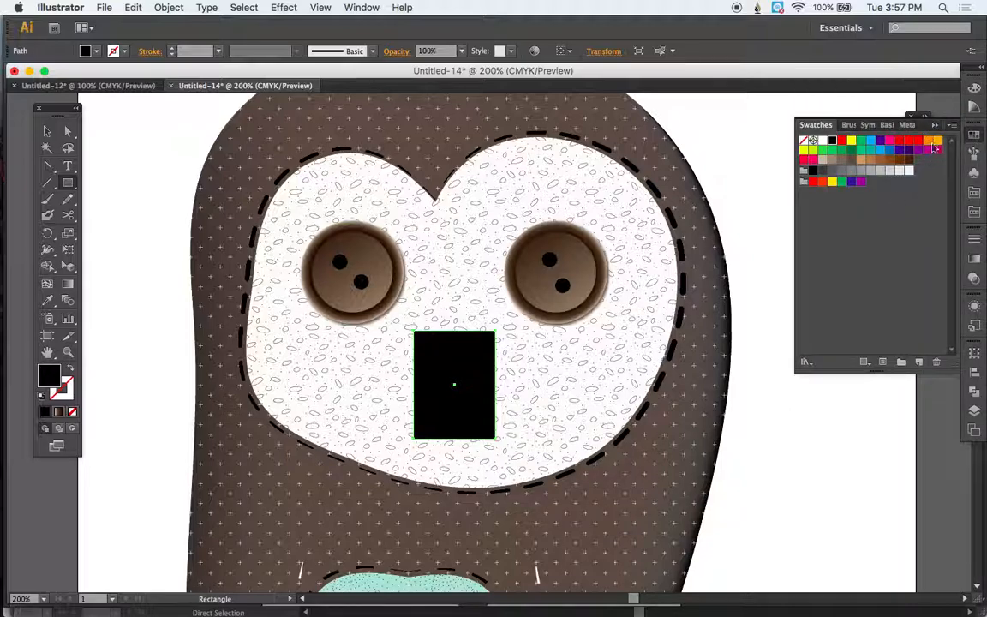
{"action": "left_click", "coordinate": [928, 140]}
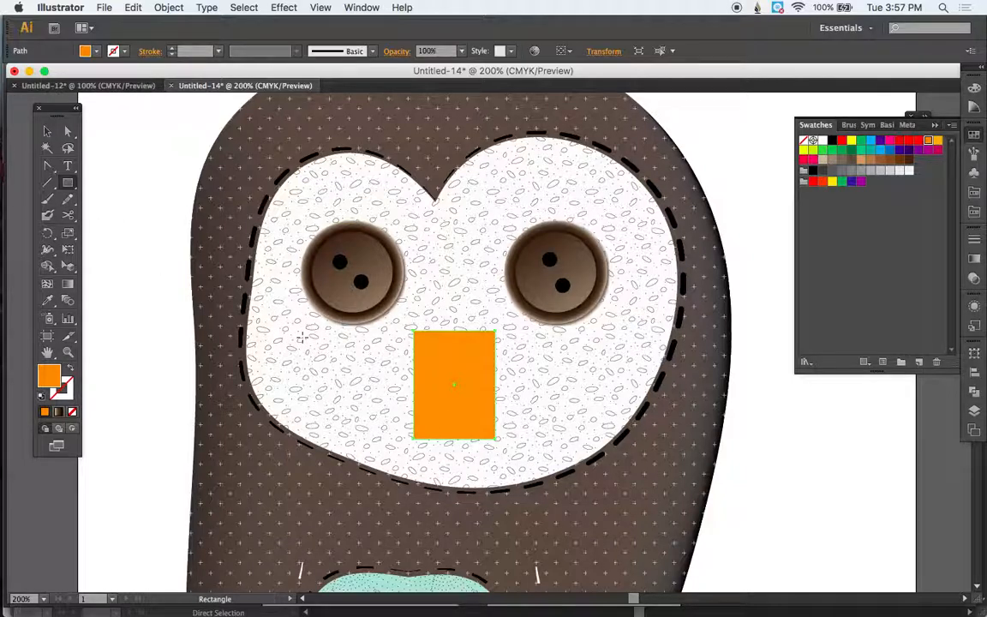
- Delete the rectangle's lower-left anchor point and move the remaining lower point inward to form a downward-pointing triangular beak
{"action": "key", "text": "minus"}
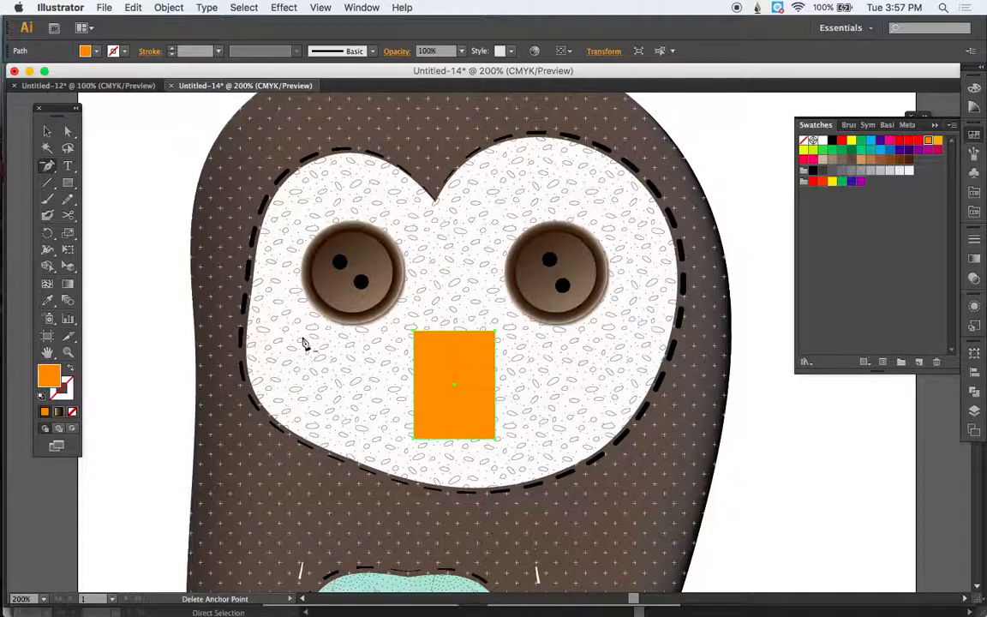
{"action": "left_click", "coordinate": [414, 439]}
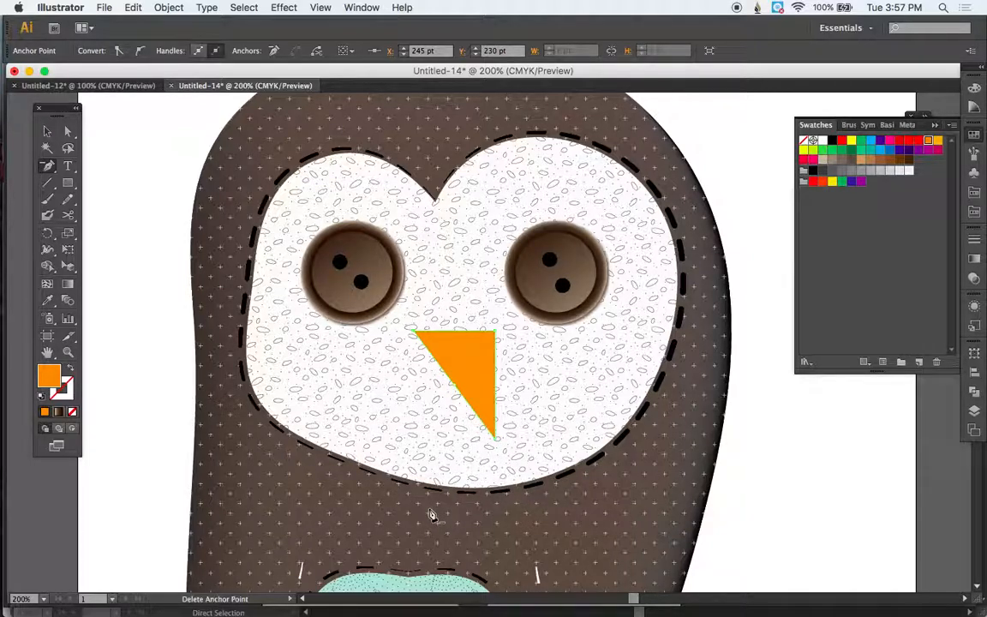
{"action": "key", "text": "a"}
{"action": "left_click_drag", "start_coordinate": [495, 439], "coordinate": [461, 443]}
{"action": "left_click", "coordinate": [552, 430]}
- Add an opacity mask to the orange triangular beak and turn off the mask's clipping
{"action": "left_click", "coordinate": [463, 378]}
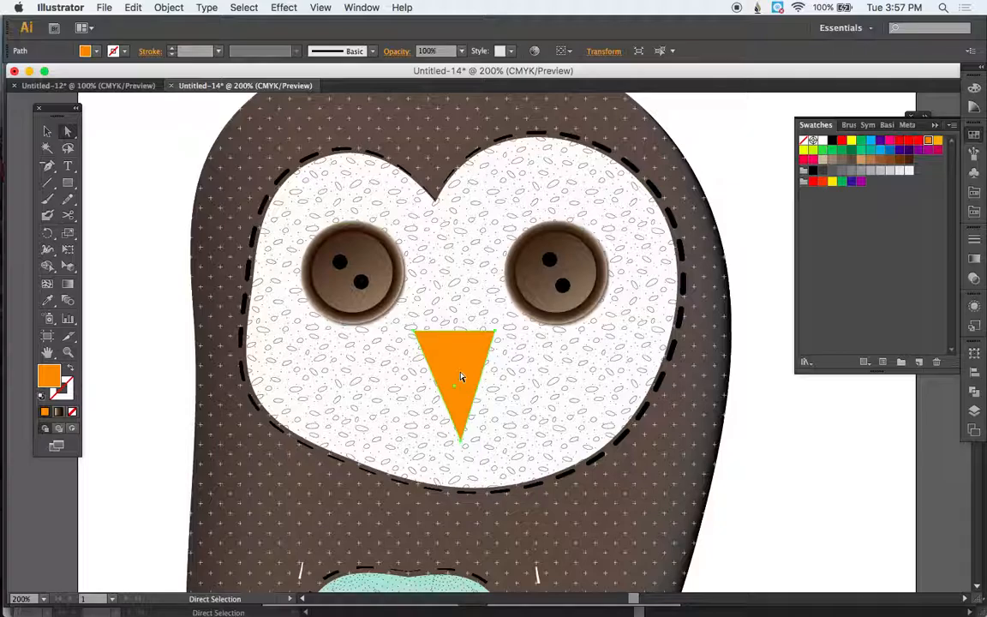
{"action": "key", "text": "super+equal"}
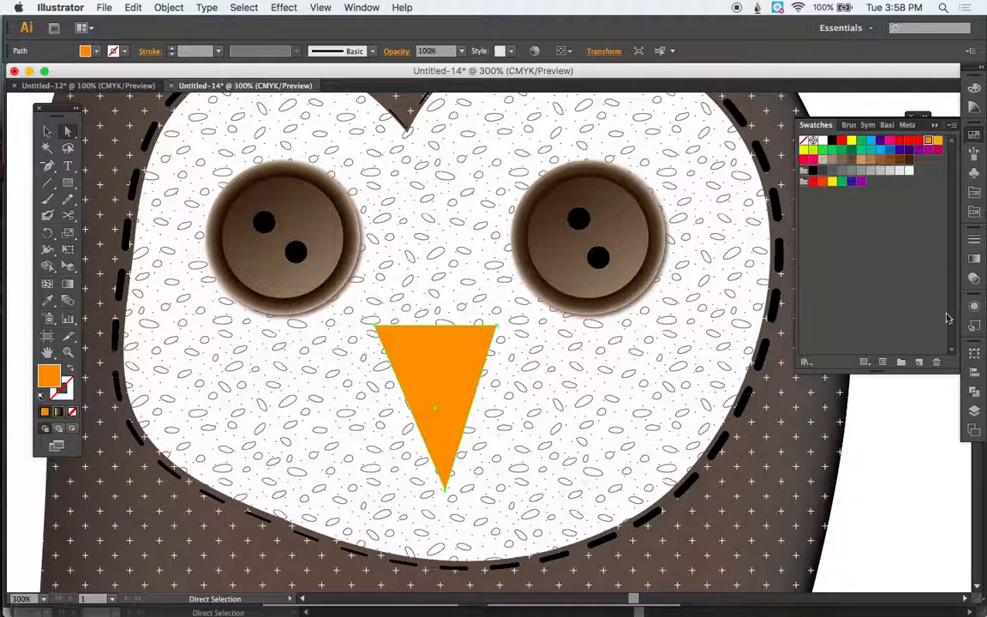
{"action": "left_click", "coordinate": [974, 278]}
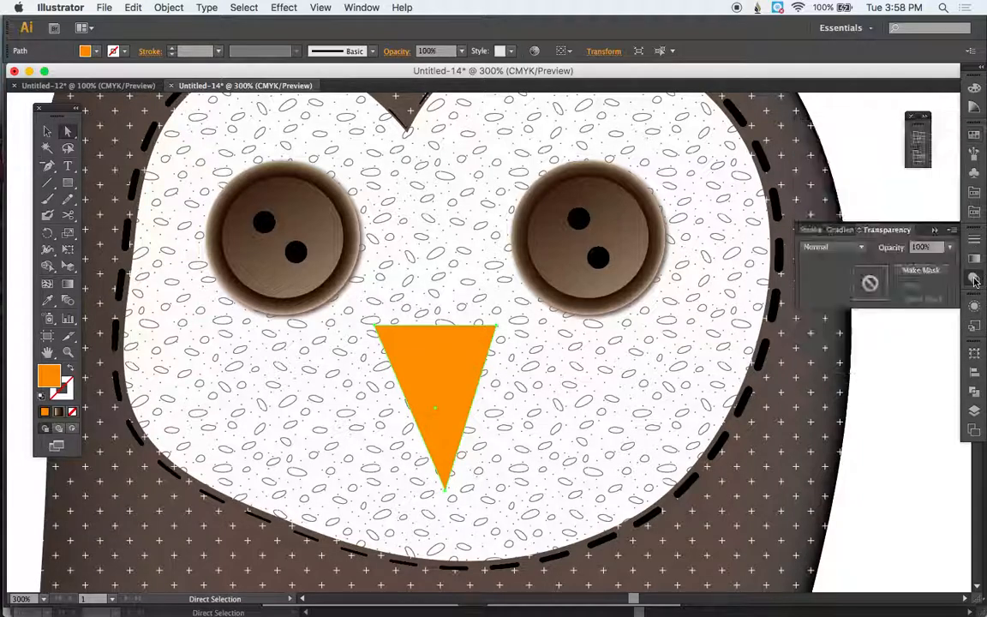
{"action": "left_click", "coordinate": [922, 270]}
{"action": "left_click", "coordinate": [876, 289]}
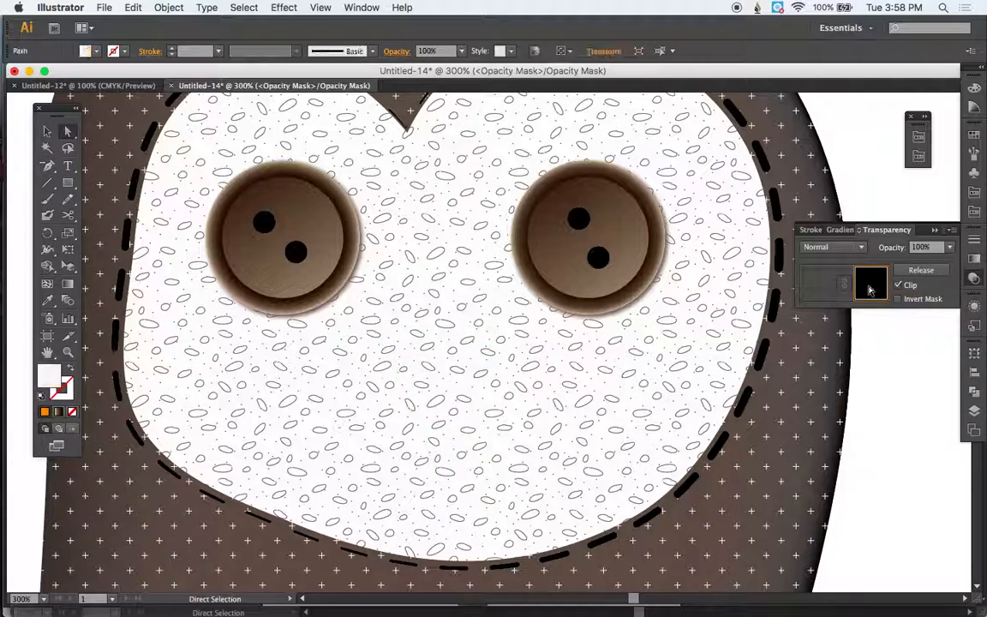
{"action": "left_click", "coordinate": [899, 286]}
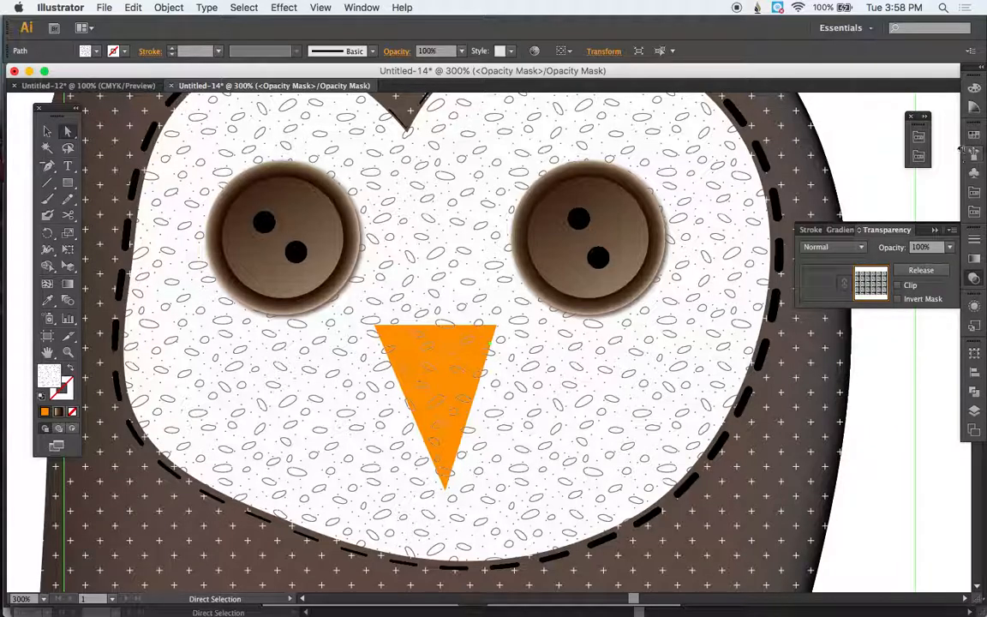
- Apply a speckled dot pattern from the Basic Graphics textures to the beak's opacity mask and return to editing the artwork
{"action": "left_click", "coordinate": [975, 192]}
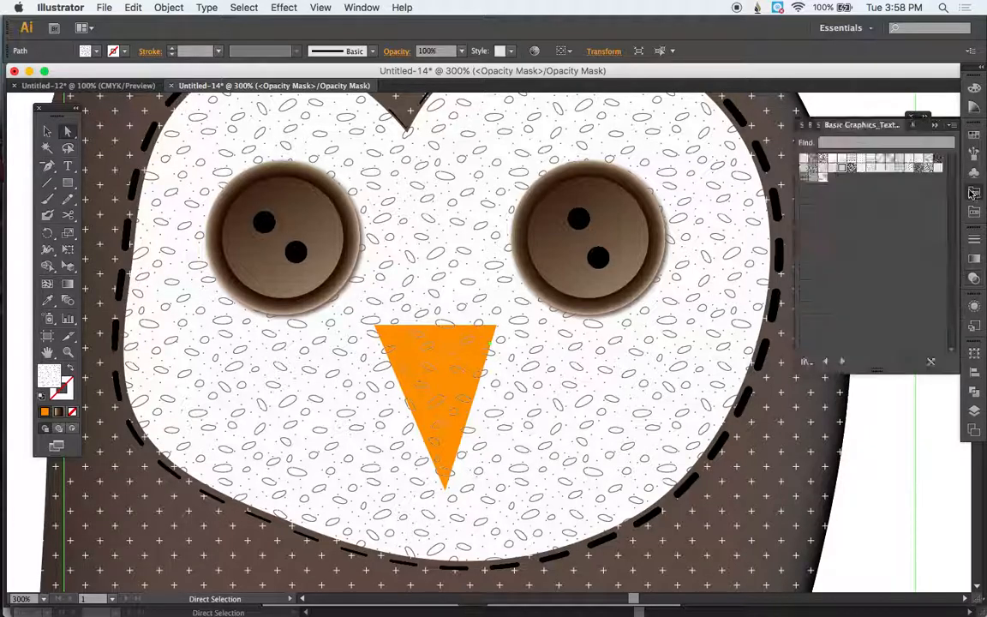
{"action": "left_click", "coordinate": [889, 169]}
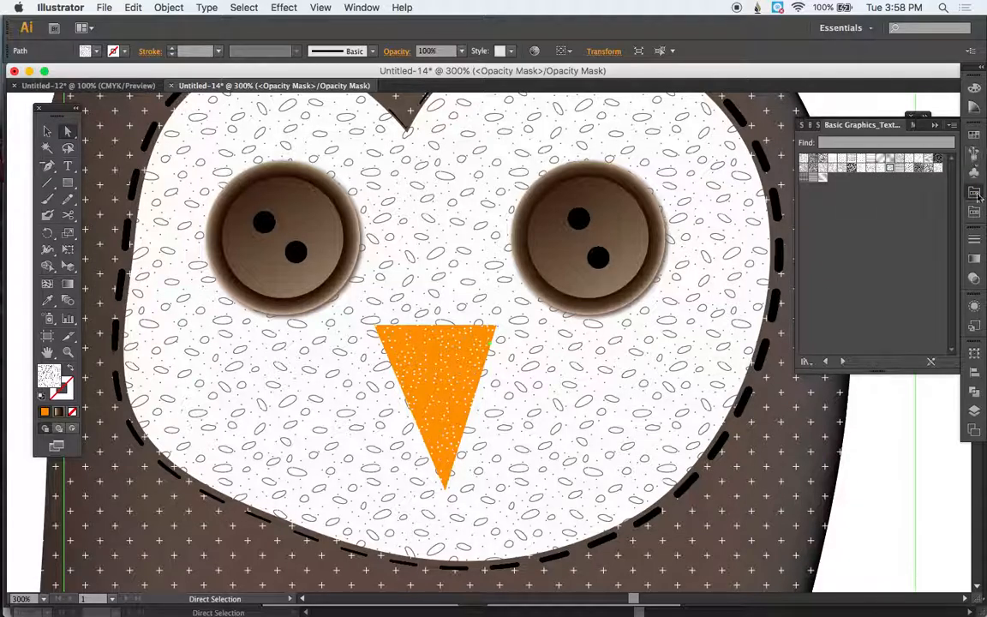
{"action": "left_click", "coordinate": [973, 278]}
{"action": "left_click", "coordinate": [820, 282]}
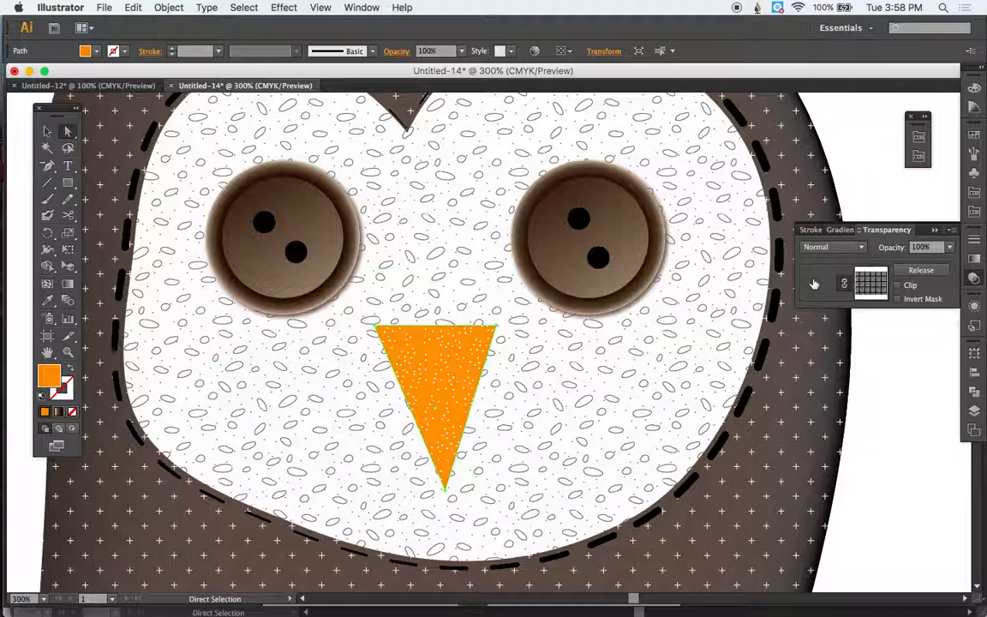
{"action": "left_click", "coordinate": [936, 230]}
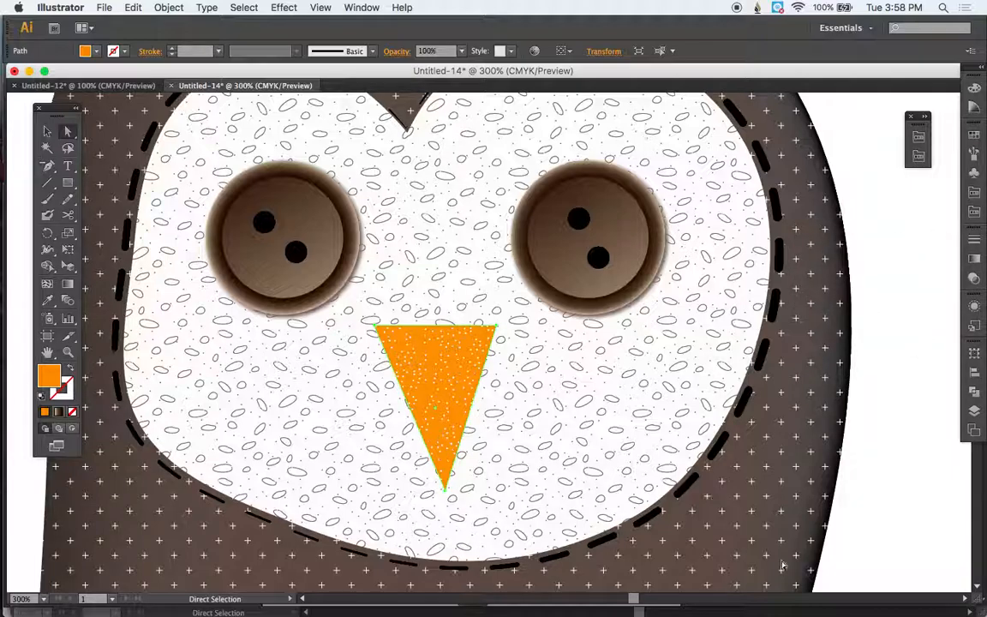
- Give the beak an outline in a dark grey-brown swatch colour
{"action": "key", "text": "super+minus"}
{"action": "key", "text": "super+minus"}
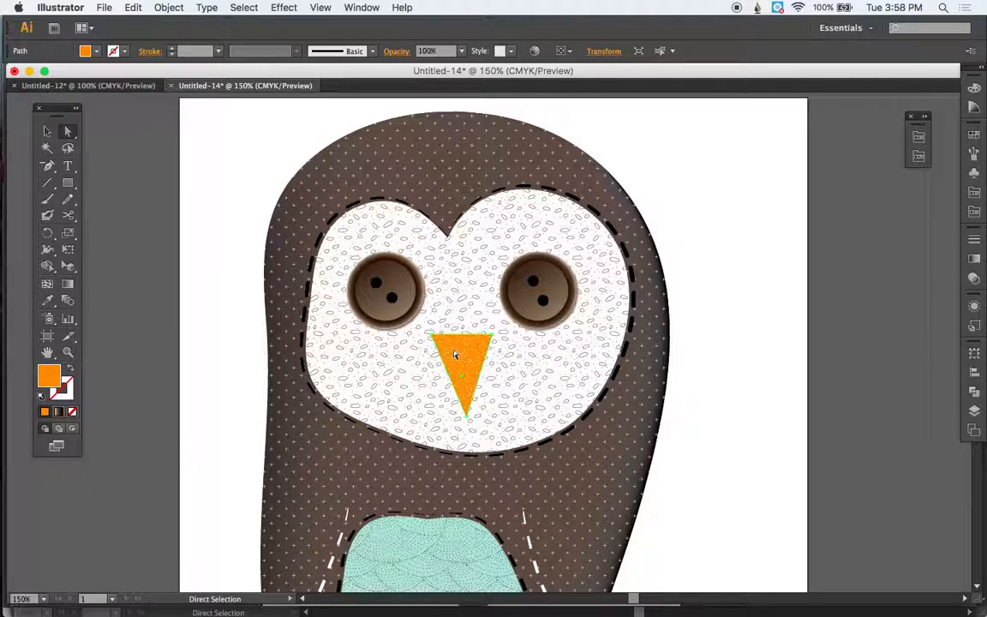
{"action": "left_click", "coordinate": [62, 392]}
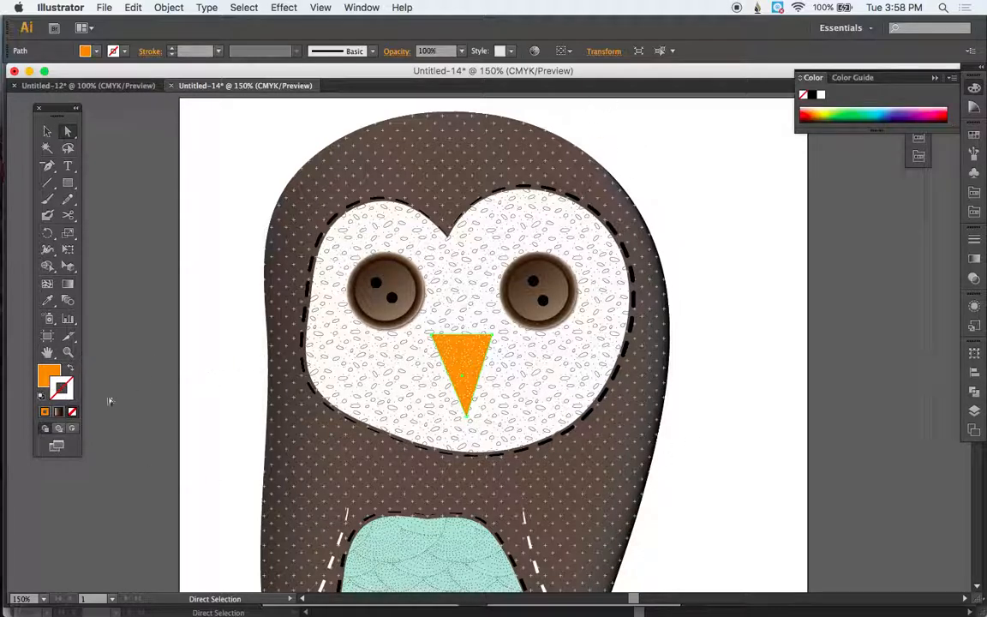
{"action": "left_click", "coordinate": [973, 134]}
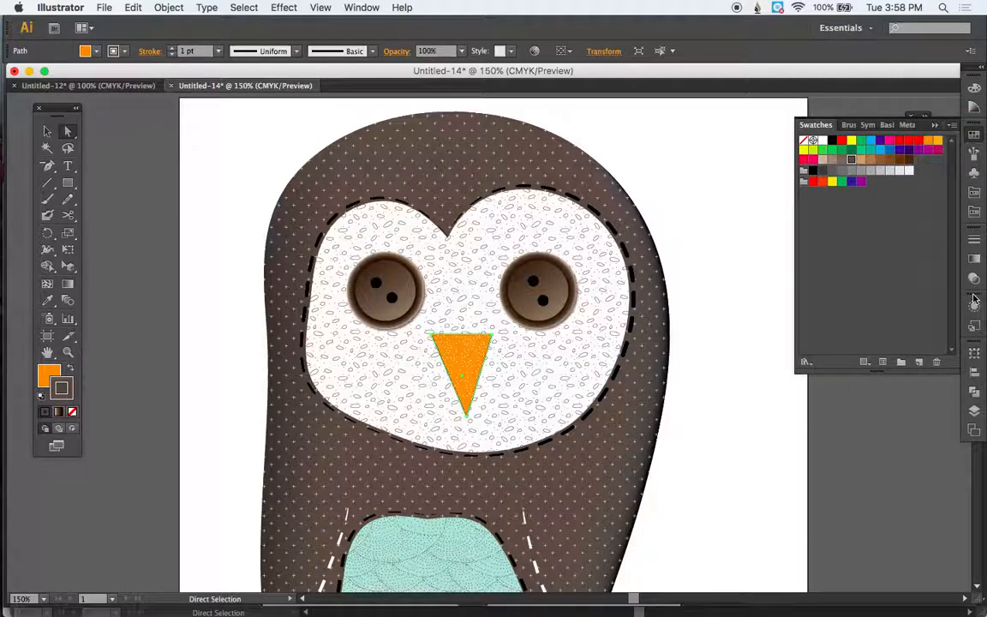
- Set the beak's outline to a 3 pt dashed line with 8 pt dashes
{"action": "left_click", "coordinate": [975, 239]}
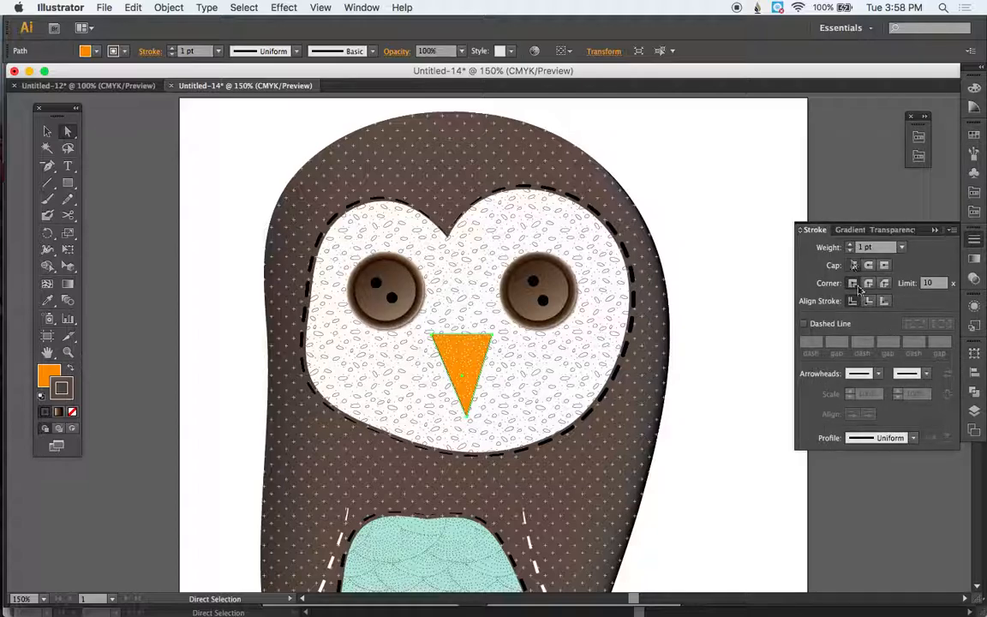
{"action": "left_click", "coordinate": [804, 323]}
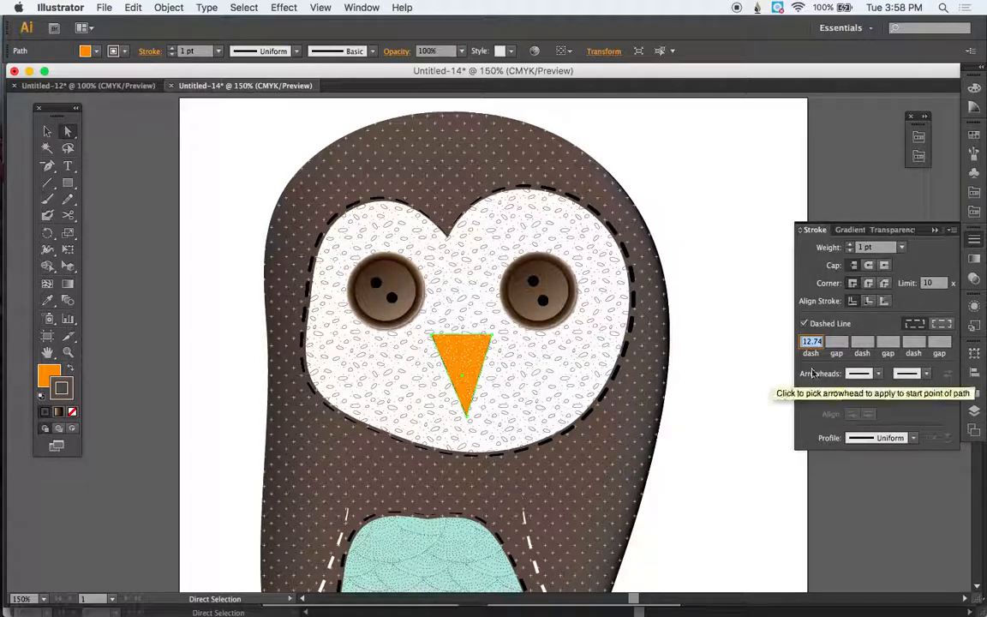
{"action": "left_click", "coordinate": [849, 245]}
{"action": "left_click", "coordinate": [850, 245]}
{"action": "left_click", "coordinate": [812, 344]}
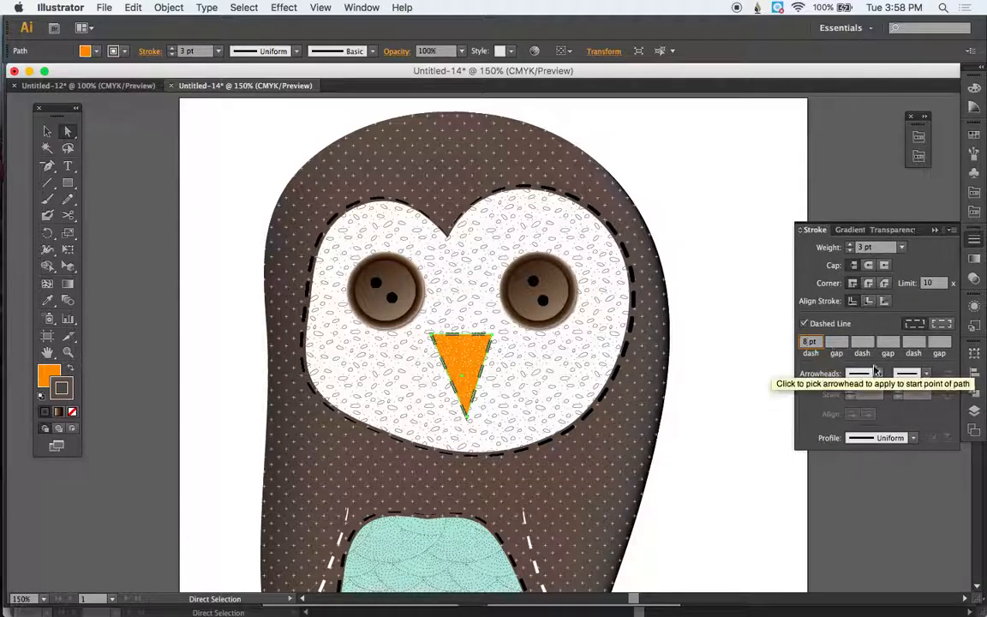
{"action": "left_click", "coordinate": [804, 324]}
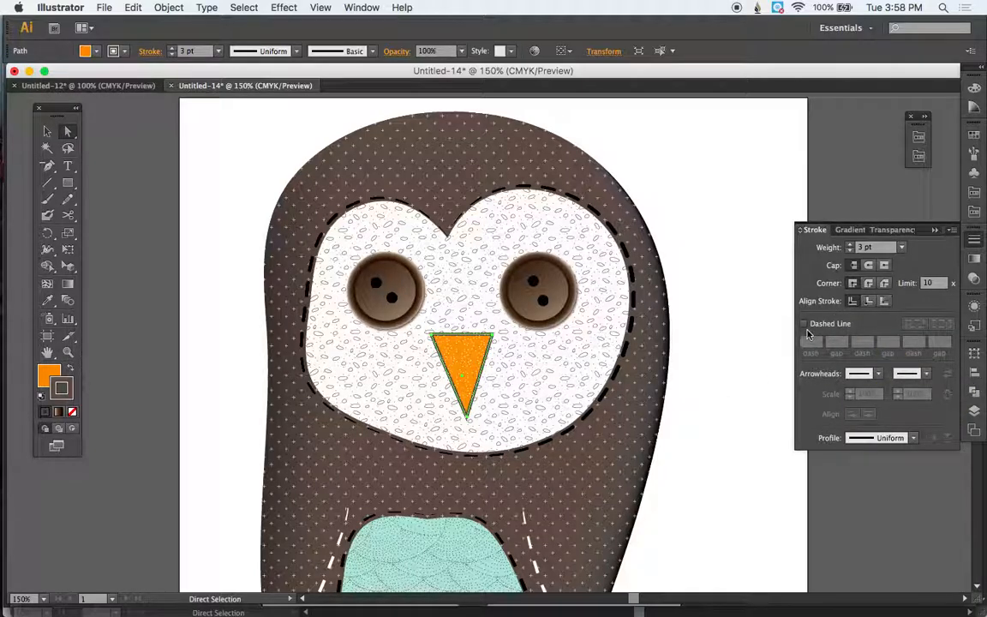
{"action": "left_click", "coordinate": [804, 324]}
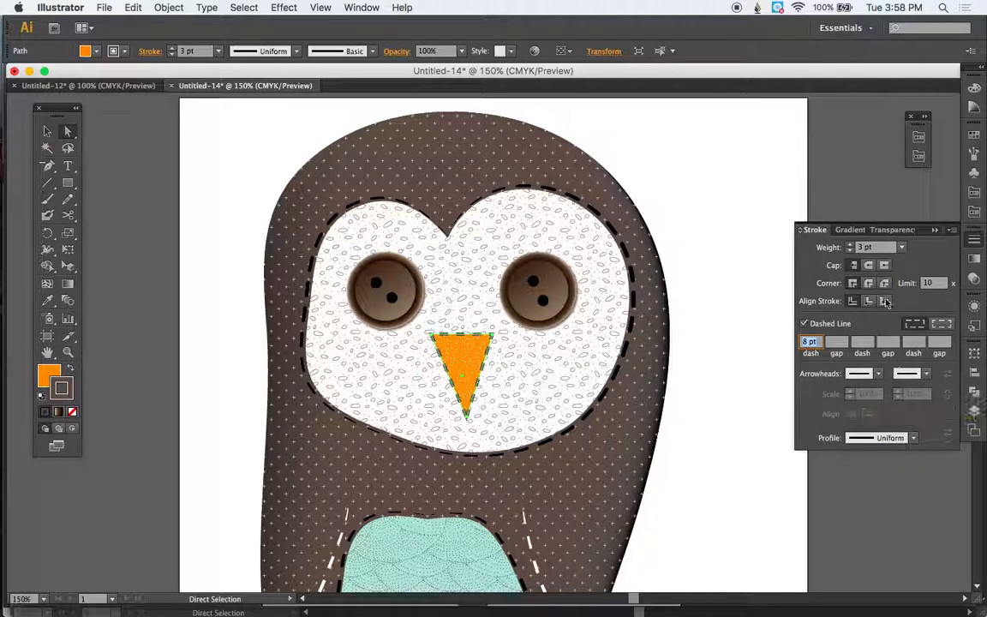
- Apply the wavy variable-width profile with two bulges to the beak's dashed stroke and deselect the beak
{"action": "left_click", "coordinate": [916, 439]}
{"action": "left_click", "coordinate": [917, 439]}
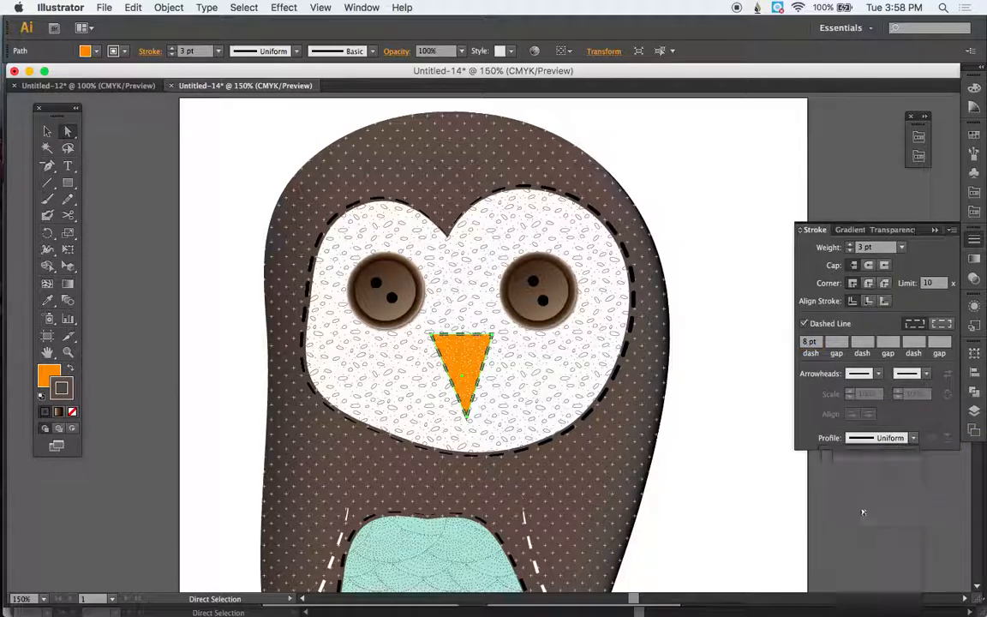
{"action": "left_click", "coordinate": [914, 438]}
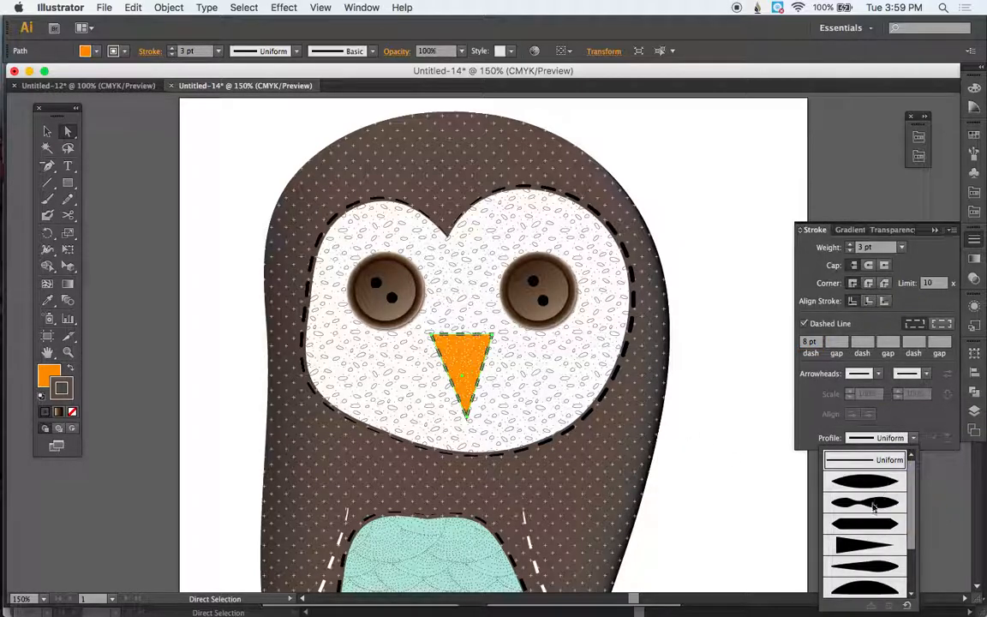
{"action": "left_click", "coordinate": [870, 510]}
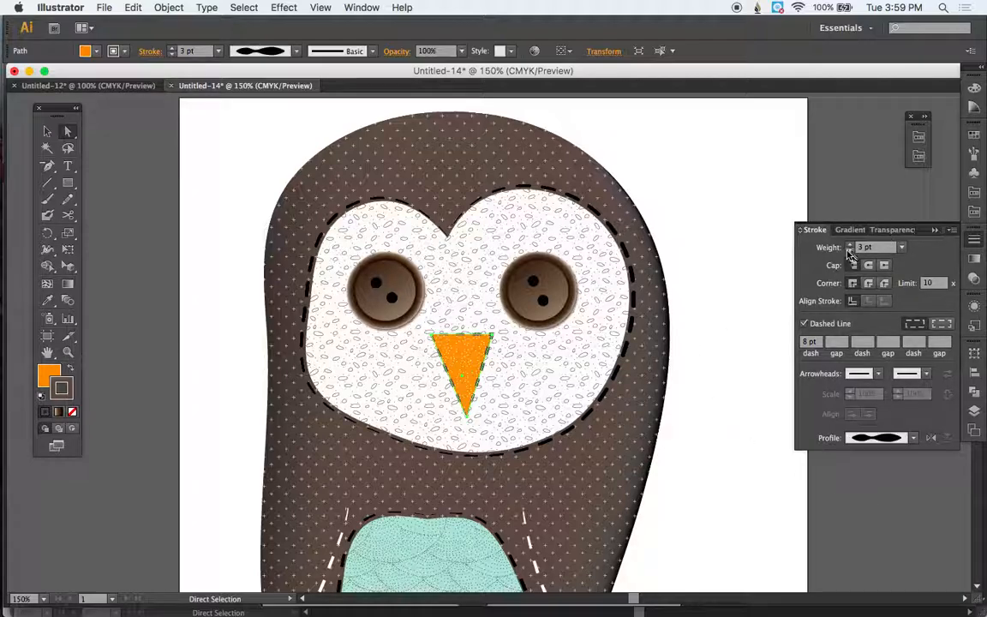
{"action": "left_click", "coordinate": [721, 470]}
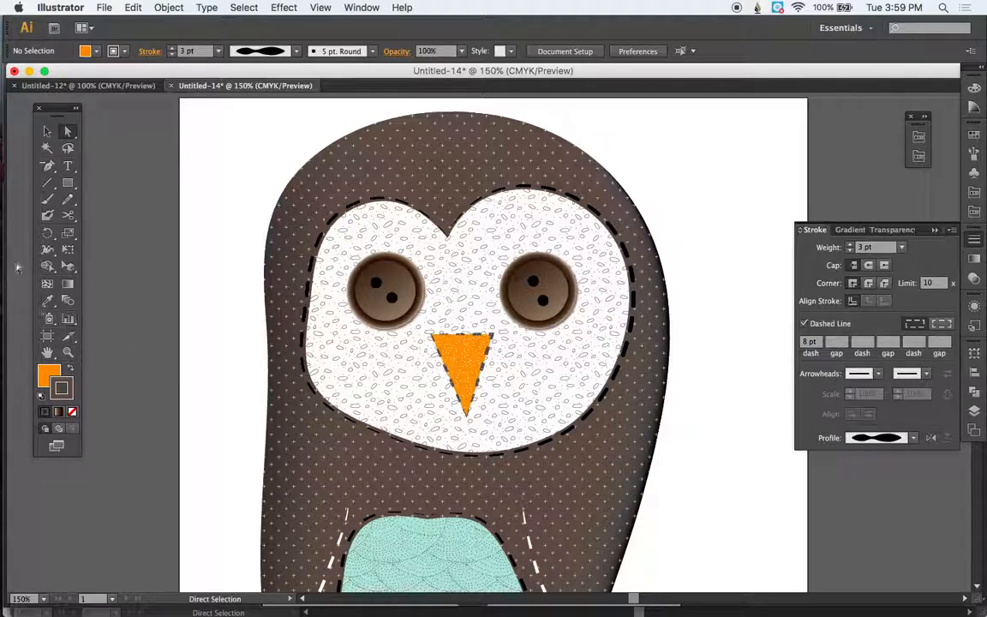
- Activate the Paintbrush, load the Bristle Brush Library and choose its 1.00 Dome brush
{"action": "left_click", "coordinate": [48, 200]}
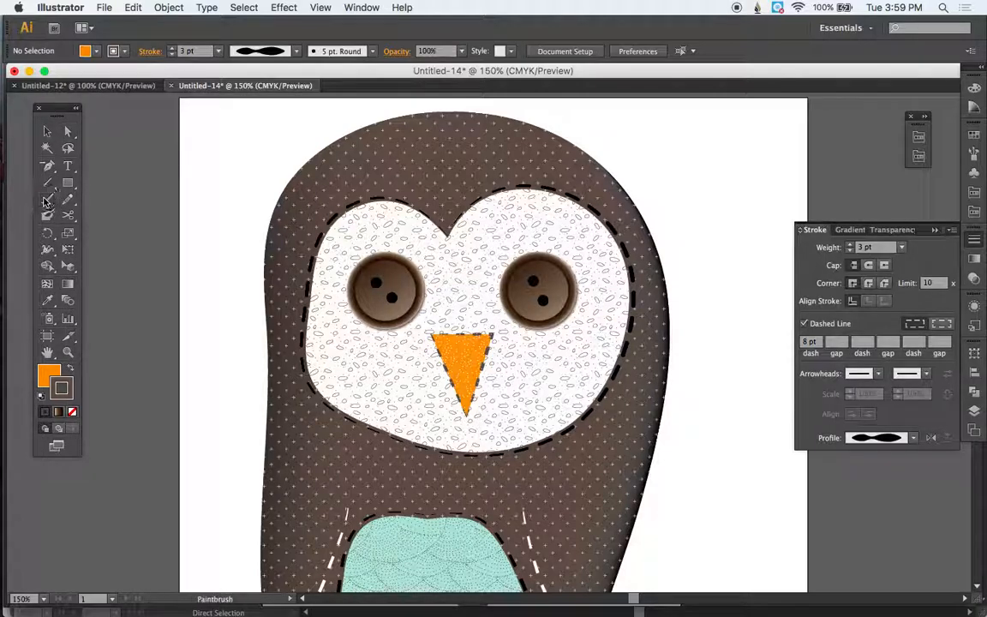
{"action": "left_click", "coordinate": [296, 52]}
{"action": "left_click", "coordinate": [295, 52]}
{"action": "left_click", "coordinate": [374, 52]}
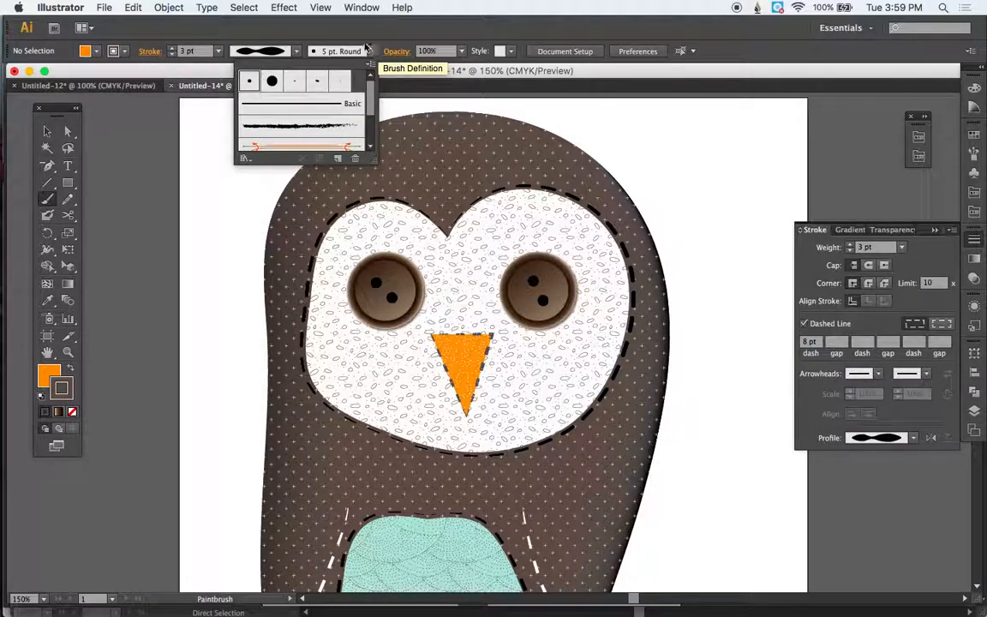
{"action": "left_click", "coordinate": [245, 159]}
{"action": "mouse_move", "coordinate": [283, 231]}
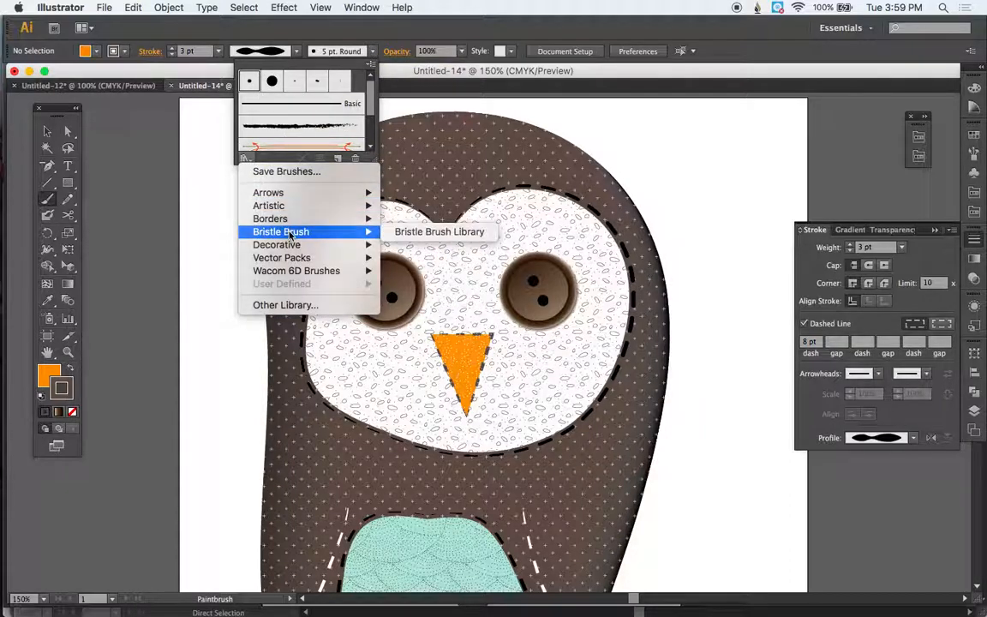
{"action": "left_click", "coordinate": [441, 231]}
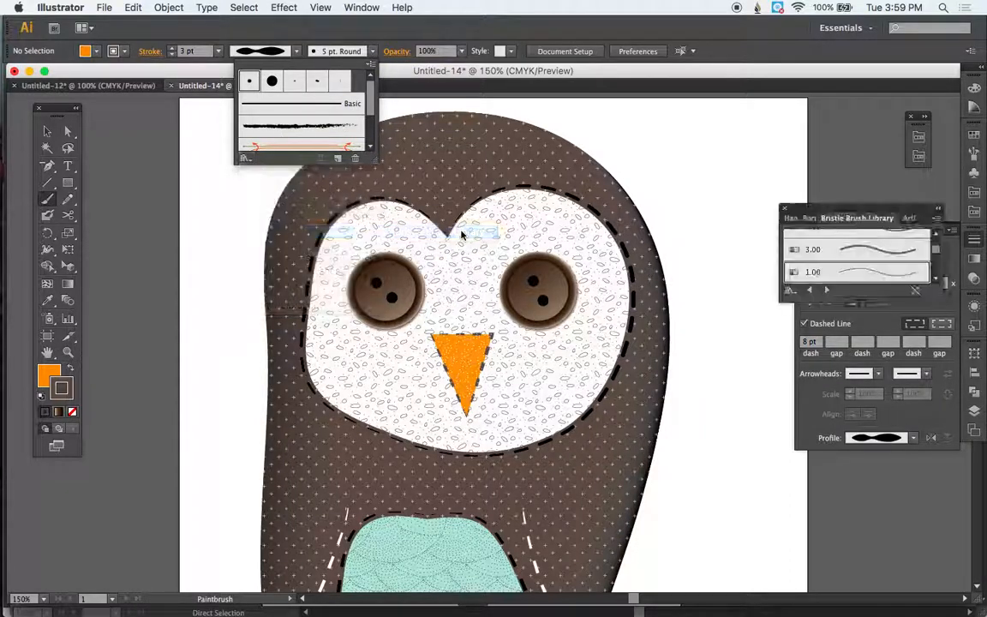
{"action": "left_click", "coordinate": [845, 276]}
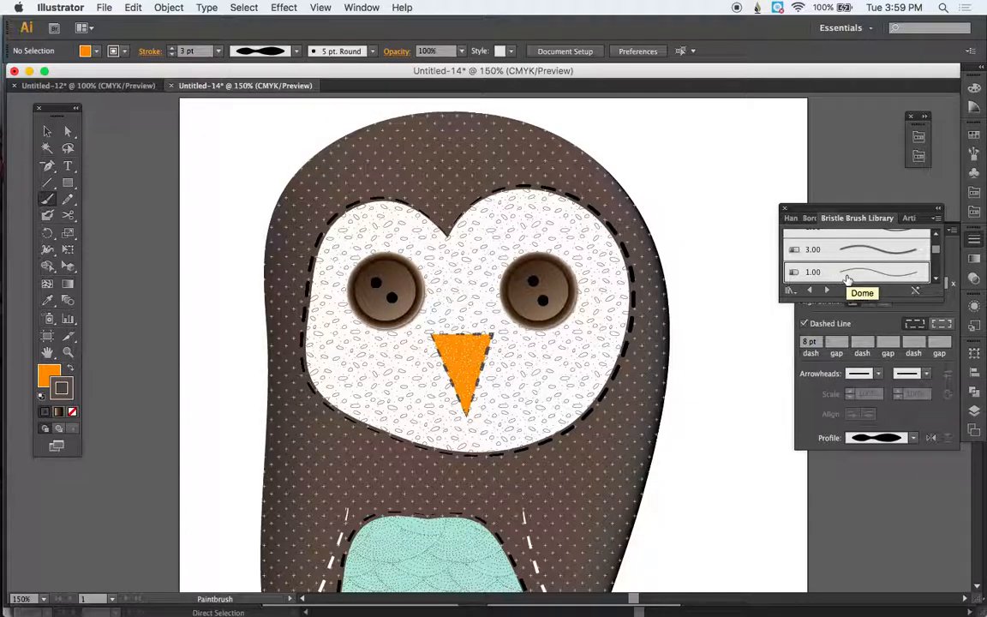
- Set the Paintbrush to no fill and a very light grey stroke colour
{"action": "left_click", "coordinate": [47, 376]}
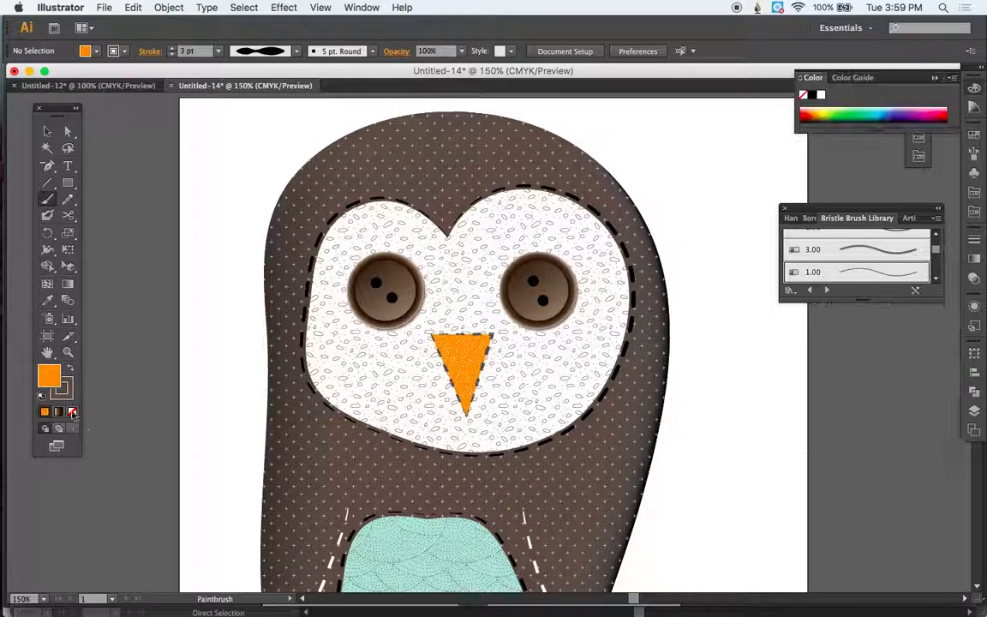
{"action": "left_click", "coordinate": [72, 410]}
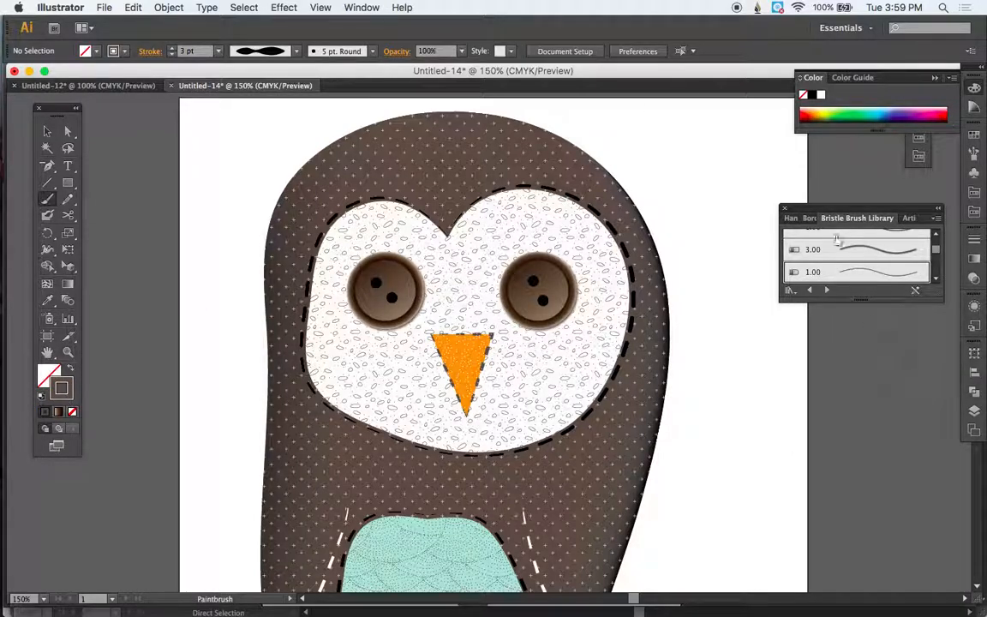
{"action": "left_click", "coordinate": [974, 135]}
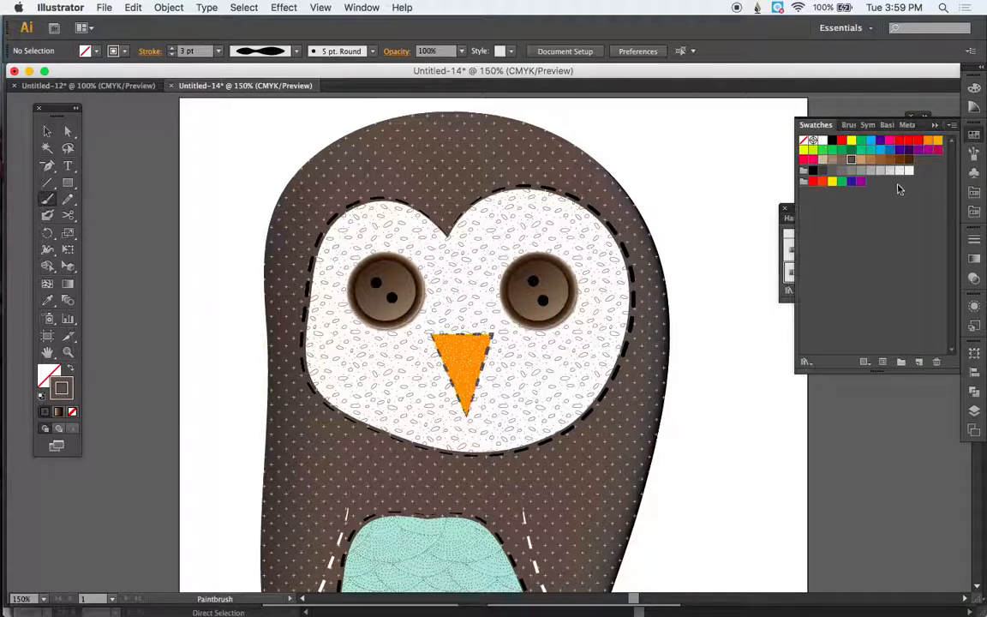
{"action": "left_click", "coordinate": [899, 169]}
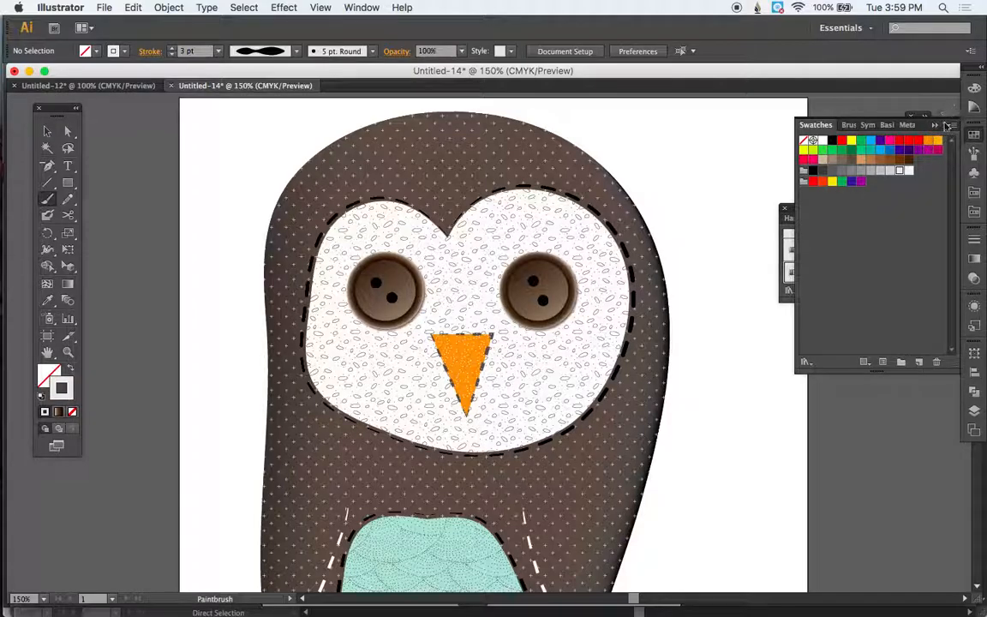
{"action": "left_click", "coordinate": [936, 126]}
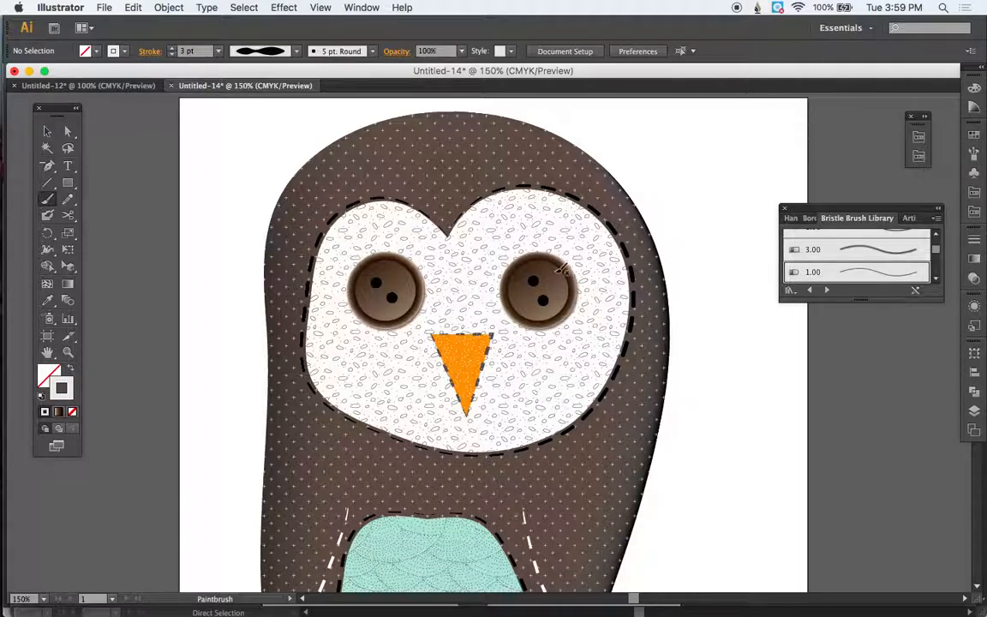
- Paint a curved 1 pt thread joining the two holes of the left button eye
{"action": "key", "text": "super+equal"}
{"action": "key", "text": "super+equal"}
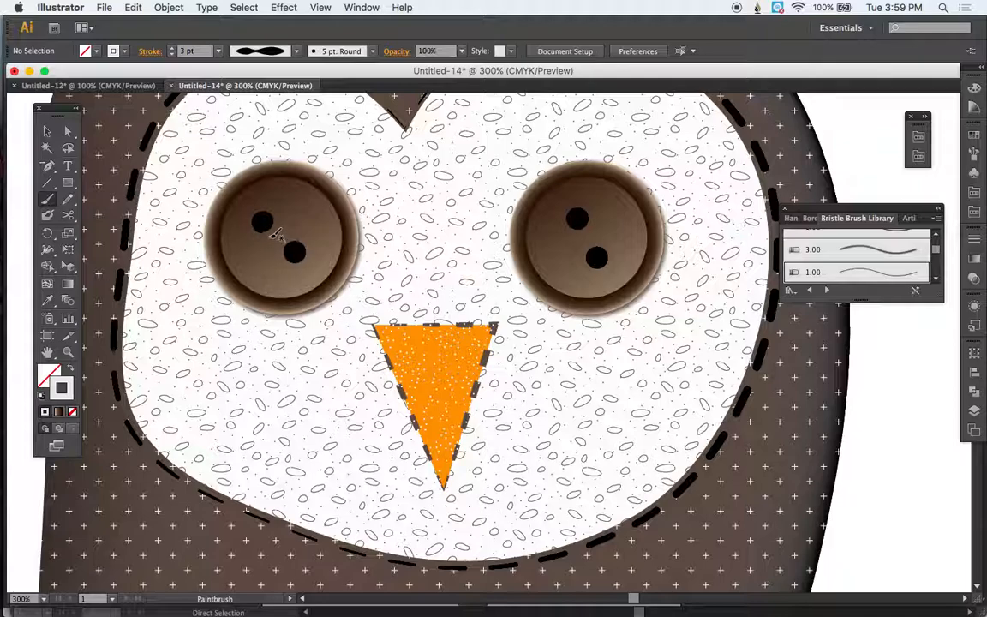
{"action": "left_click", "coordinate": [171, 55]}
{"action": "left_click_drag", "start_coordinate": [265, 221], "coordinate": [298, 251]}
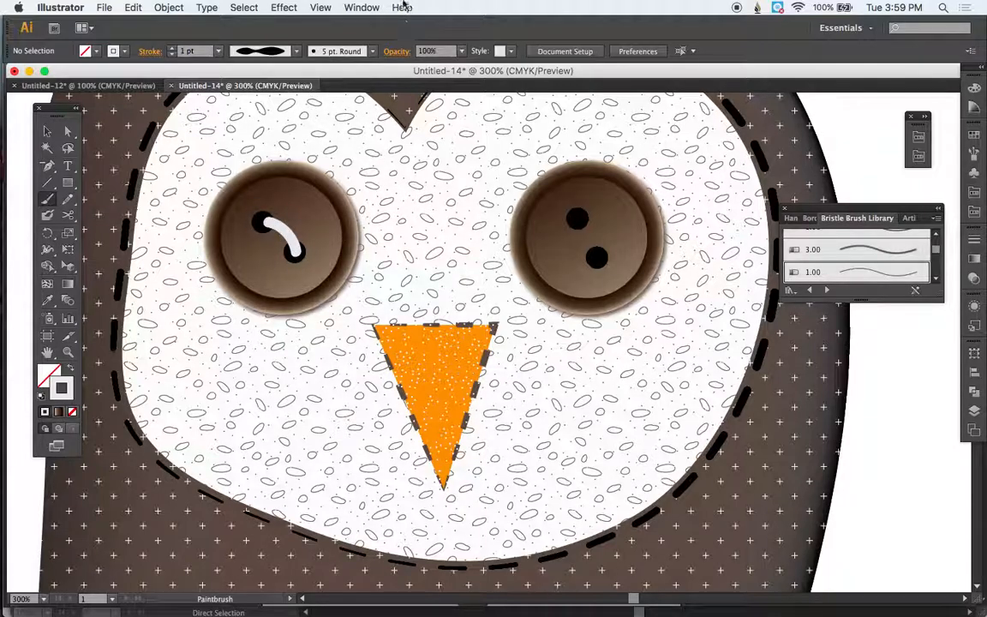
- Switch the Paintbrush from the 5 pt. Round brush to a thin 1.00 brush from the Bristle Brush Library
{"action": "left_click", "coordinate": [372, 52]}
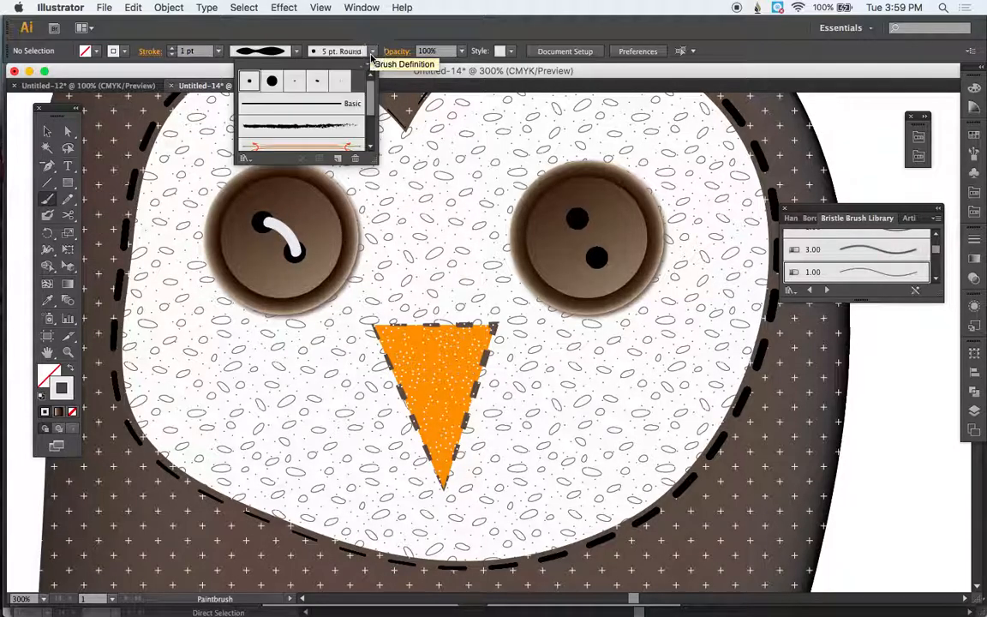
{"action": "left_click", "coordinate": [849, 265]}
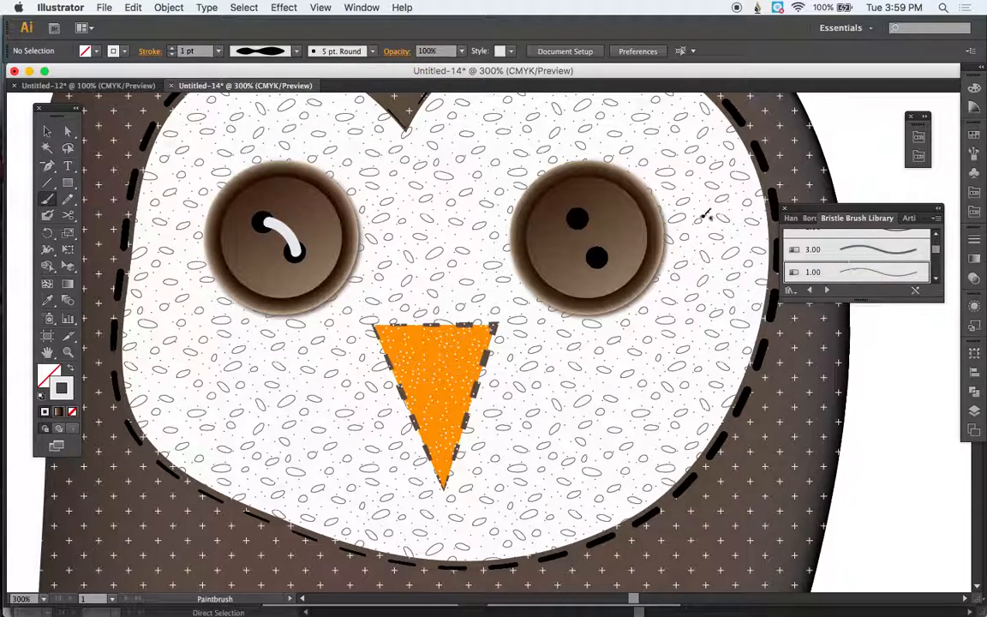
{"action": "left_click", "coordinate": [373, 51]}
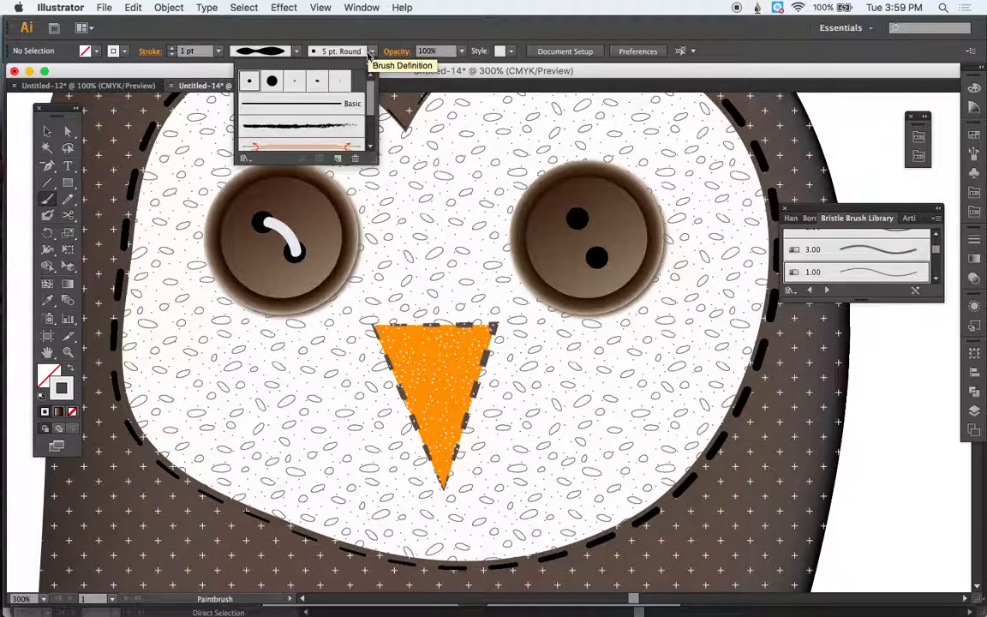
{"action": "scroll", "coordinate": [321, 129], "scroll_direction": "down", "scroll_amount": 3}
{"action": "left_click", "coordinate": [300, 115]}
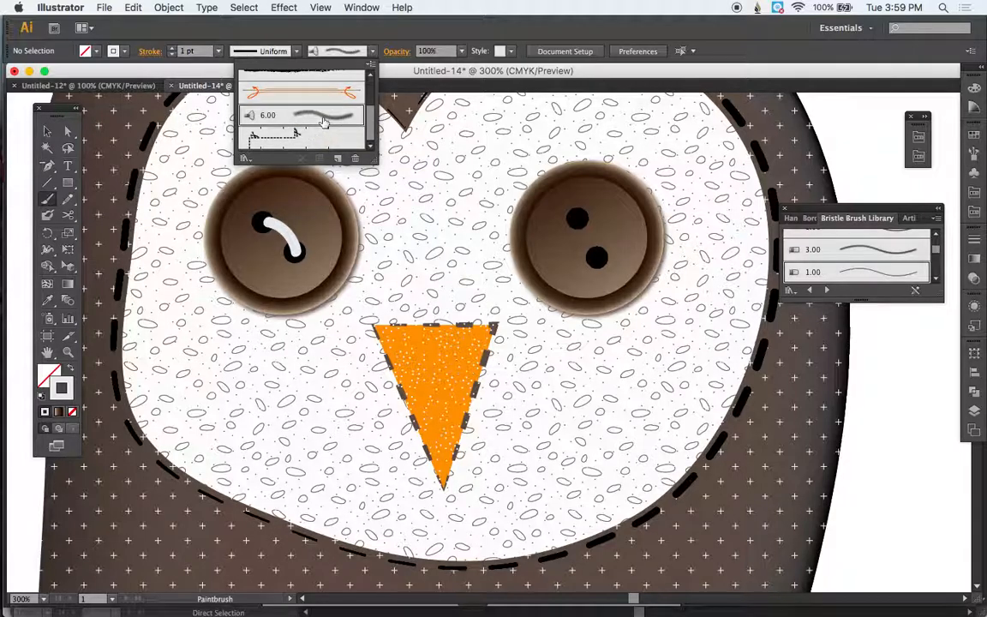
{"action": "left_click", "coordinate": [840, 272]}
{"action": "scroll", "coordinate": [870, 277], "scroll_direction": "up", "scroll_amount": 2}
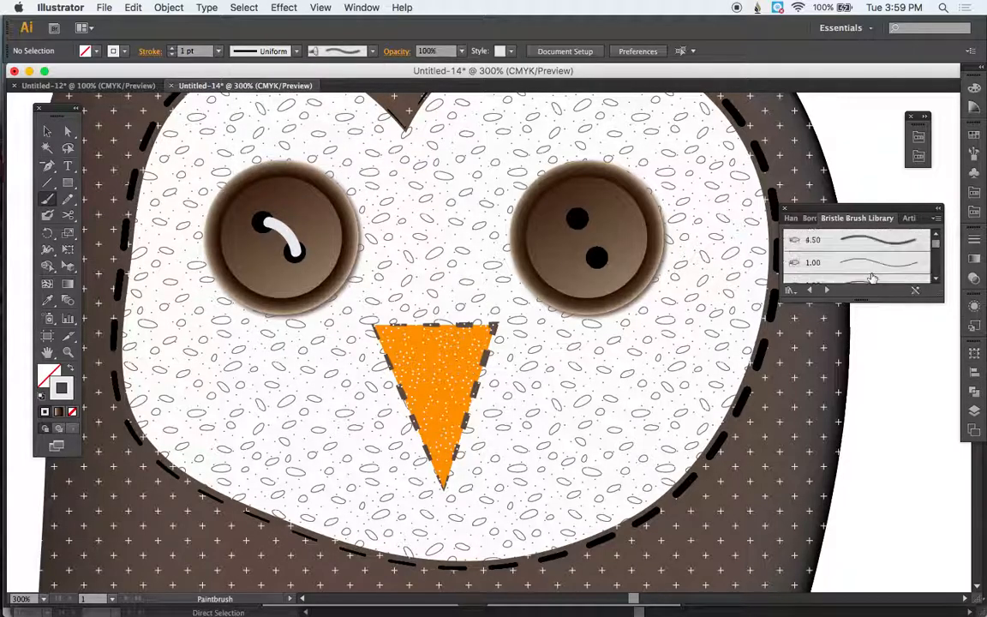
{"action": "left_click", "coordinate": [871, 272]}
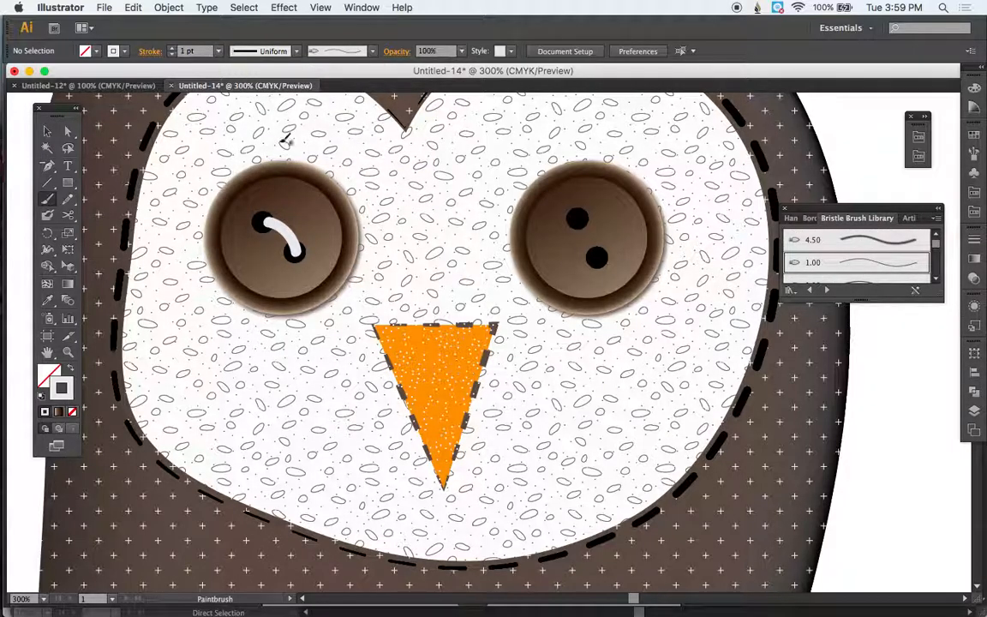
- Delete the thick light grey thread from the left button eye
{"action": "key", "text": "a"}
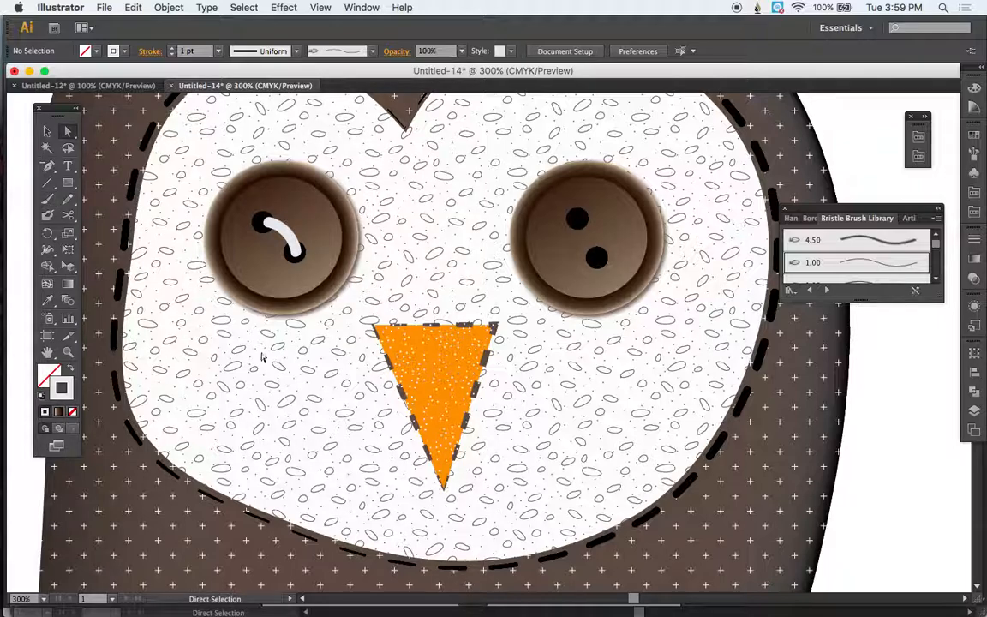
{"action": "left_click", "coordinate": [292, 247]}
{"action": "key", "text": "Delete"}
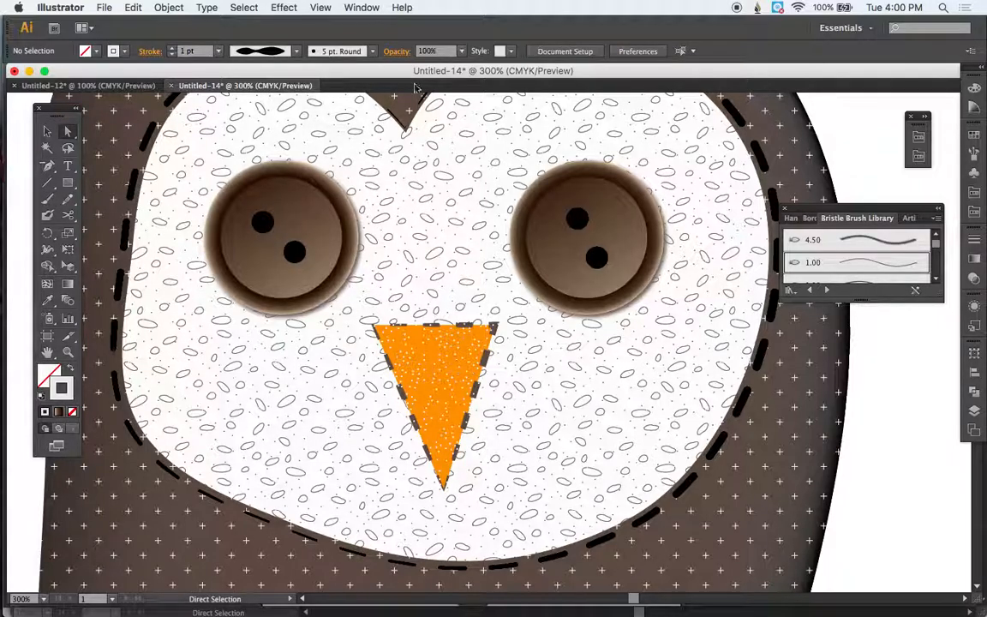
- Paint several thin curved threads between the holes of both button eyes with the 1.00 bristle brush
{"action": "left_click", "coordinate": [877, 261]}
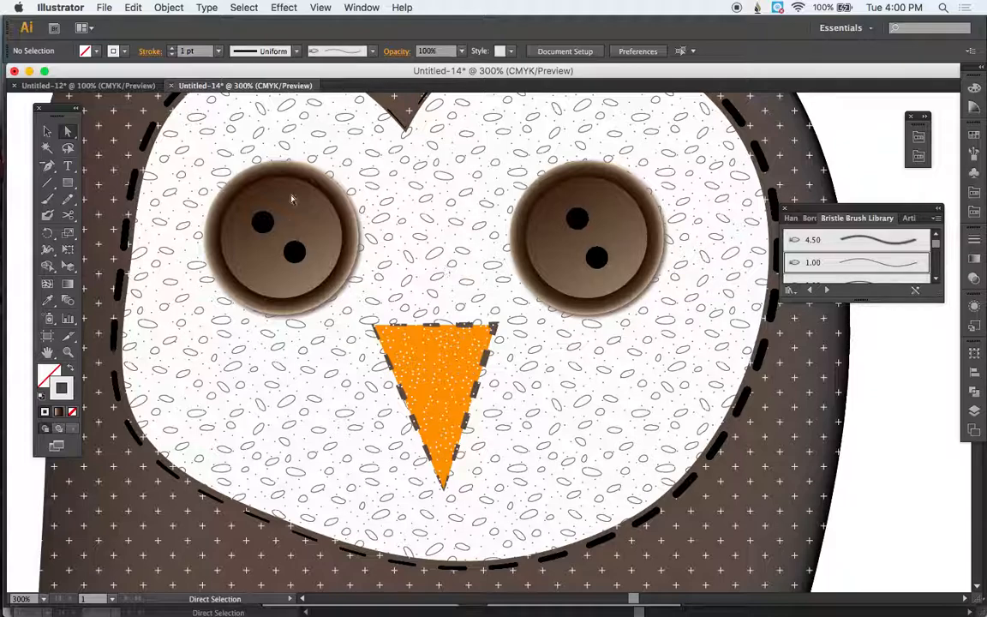
{"action": "key", "text": "b"}
{"action": "left_click_drag", "start_coordinate": [257, 225], "coordinate": [304, 248]}
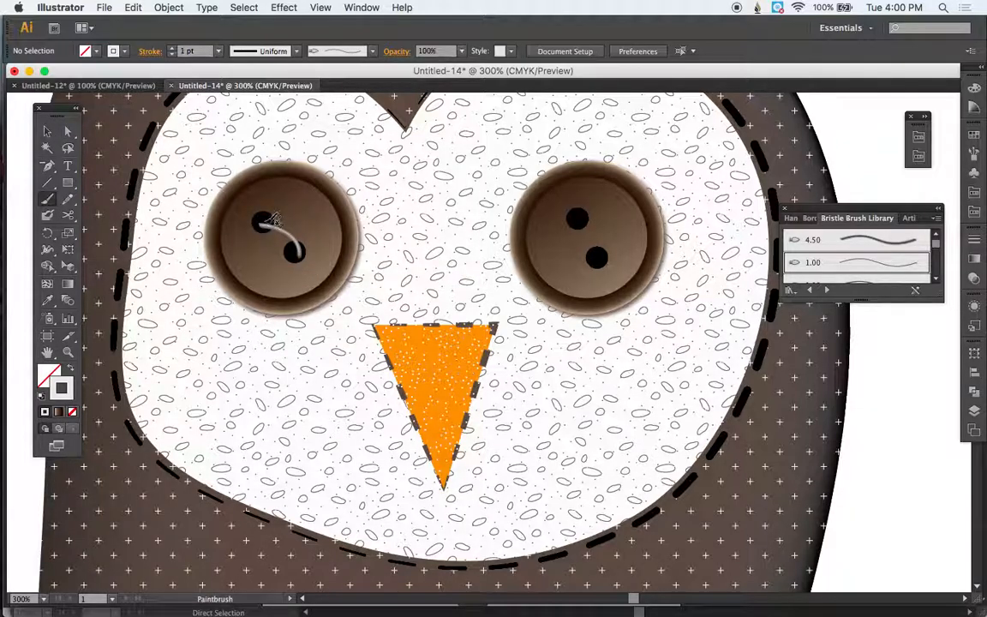
{"action": "left_click_drag", "start_coordinate": [260, 221], "coordinate": [294, 250]}
{"action": "left_click_drag", "start_coordinate": [256, 221], "coordinate": [296, 251]}
{"action": "mouse_move", "coordinate": [573, 221]}
{"action": "left_mouse_down"}
{"action": "mouse_move", "coordinate": [603, 230]}
{"action": "mouse_move", "coordinate": [598, 251]}
{"action": "left_mouse_up"}
{"action": "left_click_drag", "start_coordinate": [583, 214], "coordinate": [597, 251]}
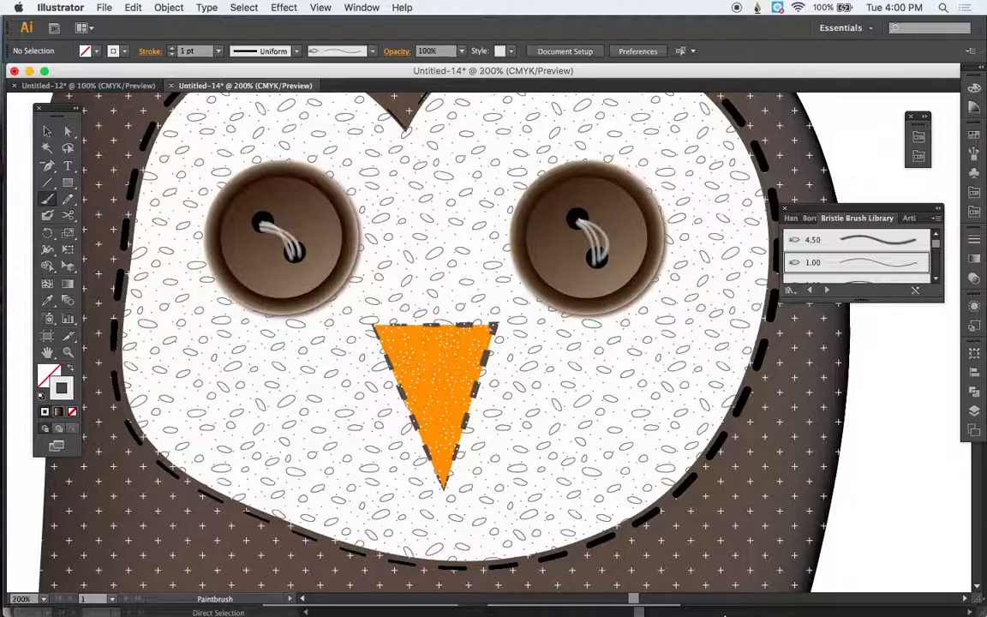
- Lock Layer 3 and unlock Layer 2 so the owl's face and belly can be edited
{"action": "key", "text": "super+minus"}
{"action": "key", "text": "super+minus"}
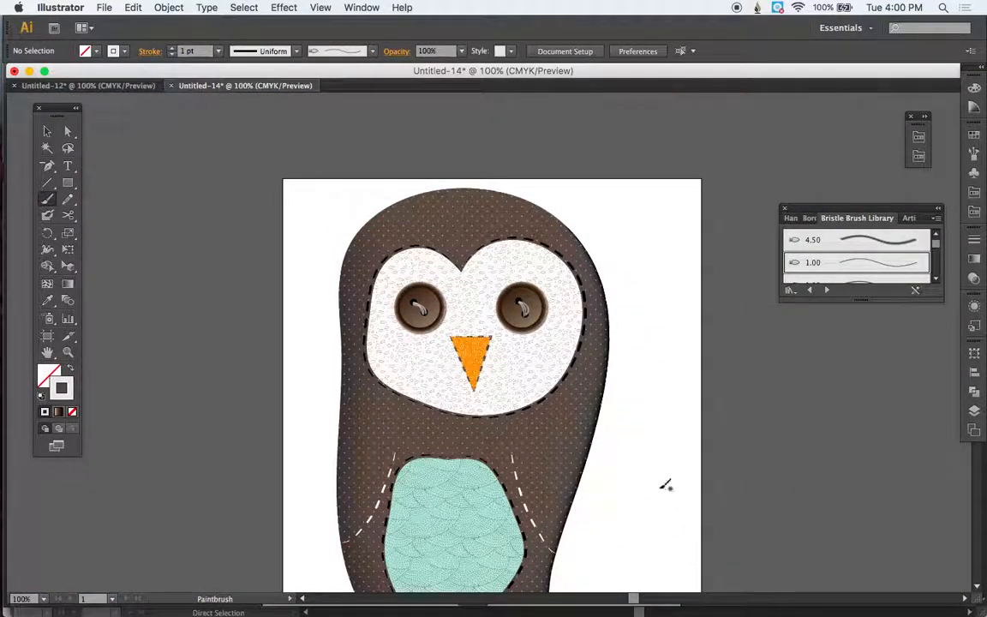
{"action": "scroll", "coordinate": [668, 500], "scroll_direction": "down", "scroll_amount": 5}
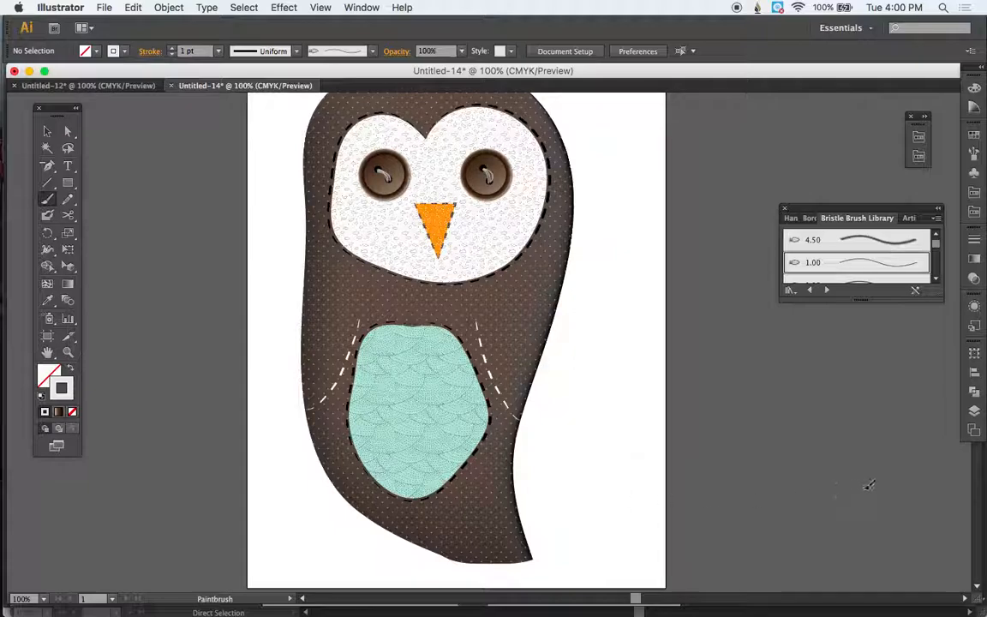
{"action": "left_click", "coordinate": [974, 412]}
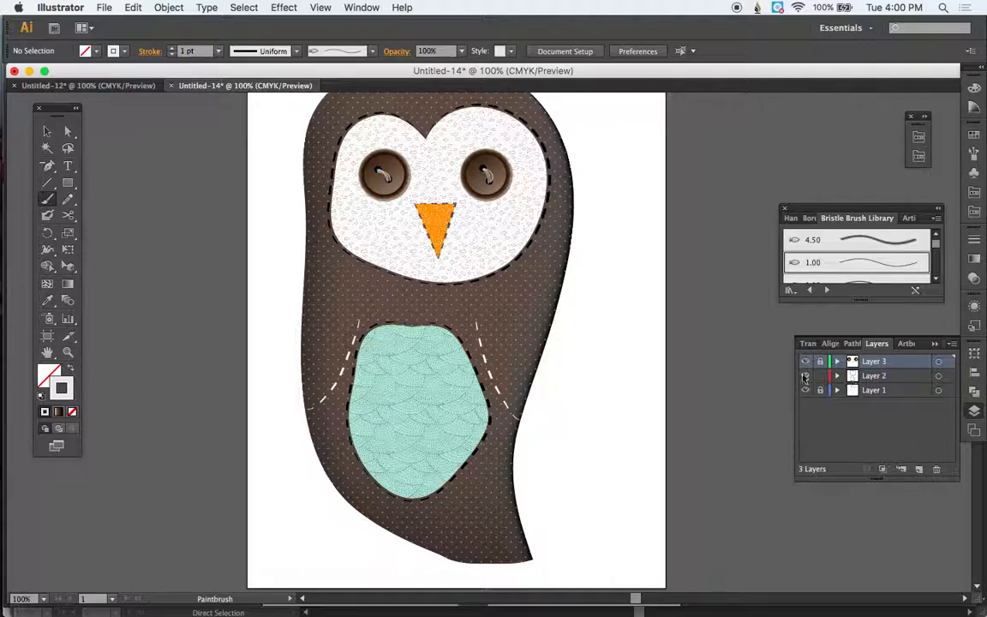
- Start a 3D Extrude & Bevel effect on the white face shape, with preview on and the position set to Front
{"action": "key", "text": "a"}
{"action": "left_click", "coordinate": [486, 236]}
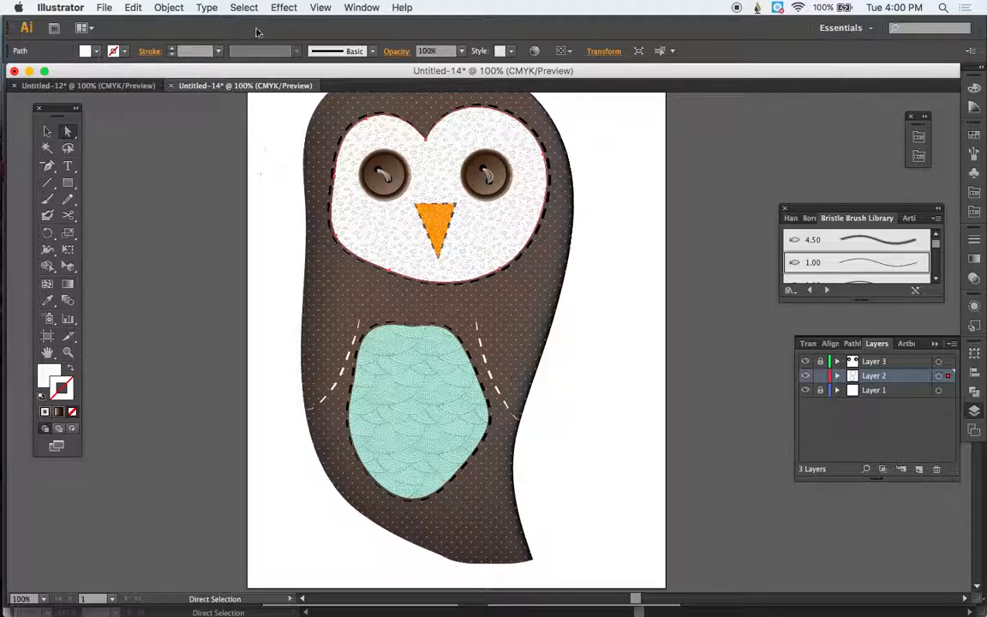
{"action": "left_click", "coordinate": [294, 9]}
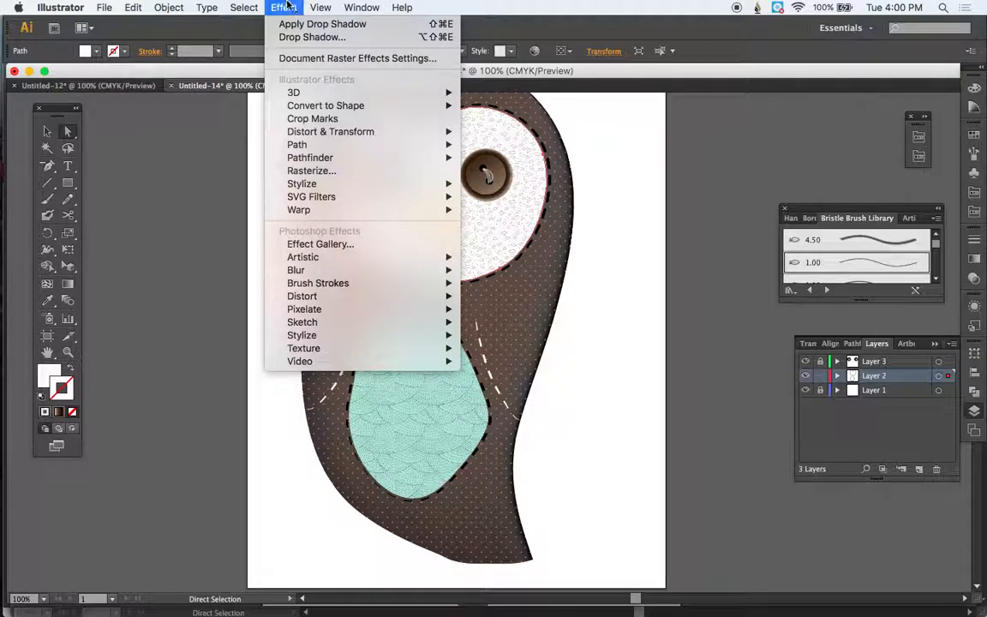
{"action": "mouse_move", "coordinate": [287, 92]}
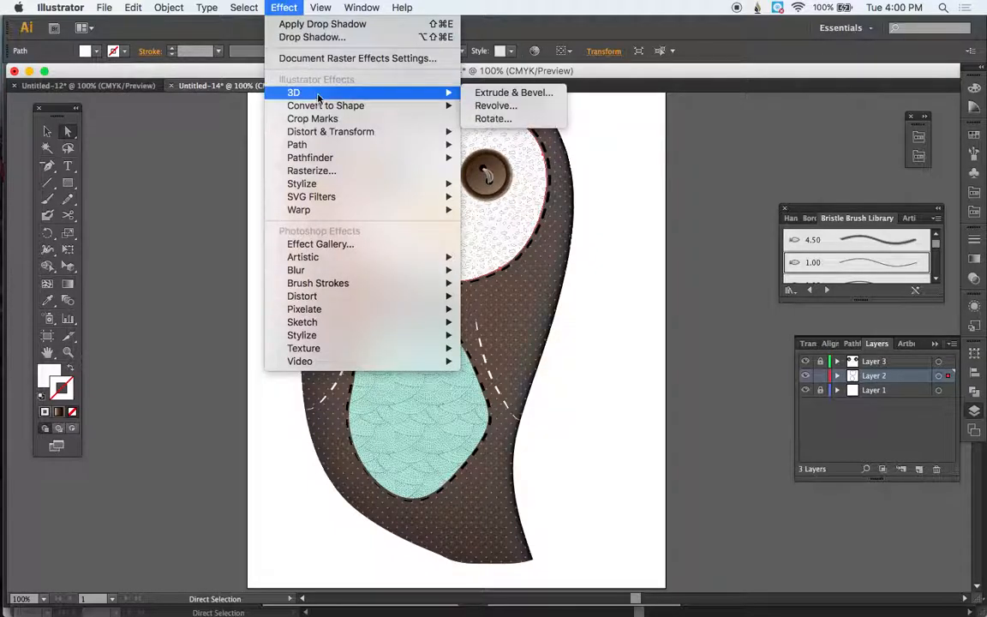
{"action": "left_click", "coordinate": [511, 94]}
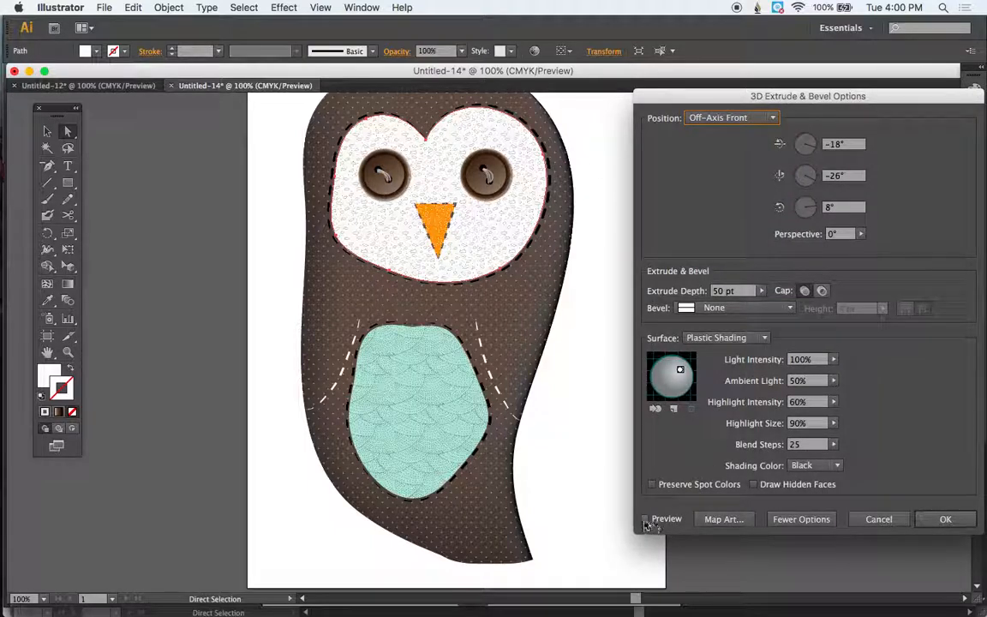
{"action": "left_click", "coordinate": [646, 520]}
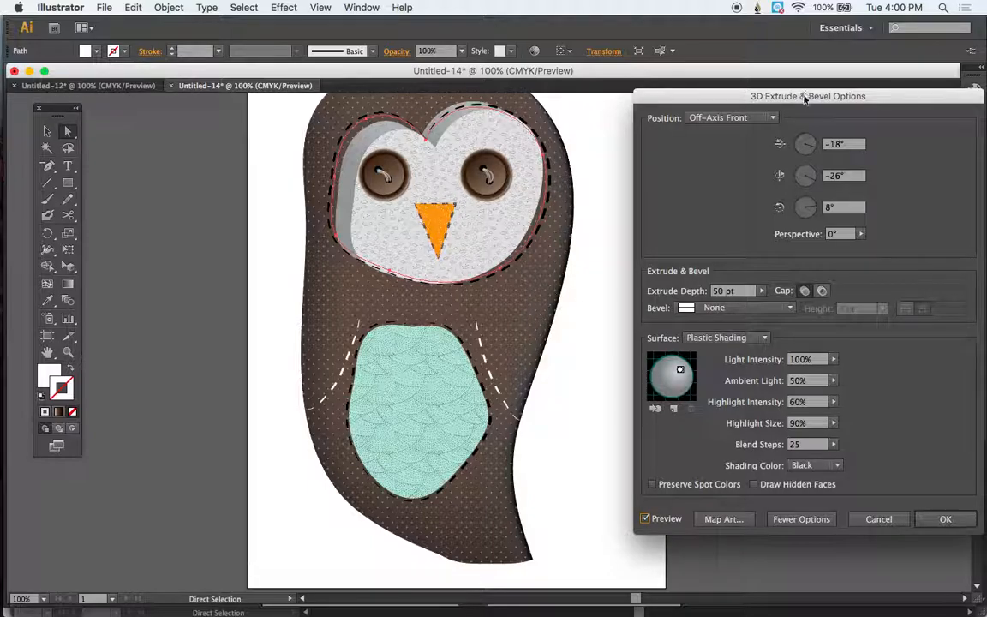
{"action": "left_click", "coordinate": [775, 117]}
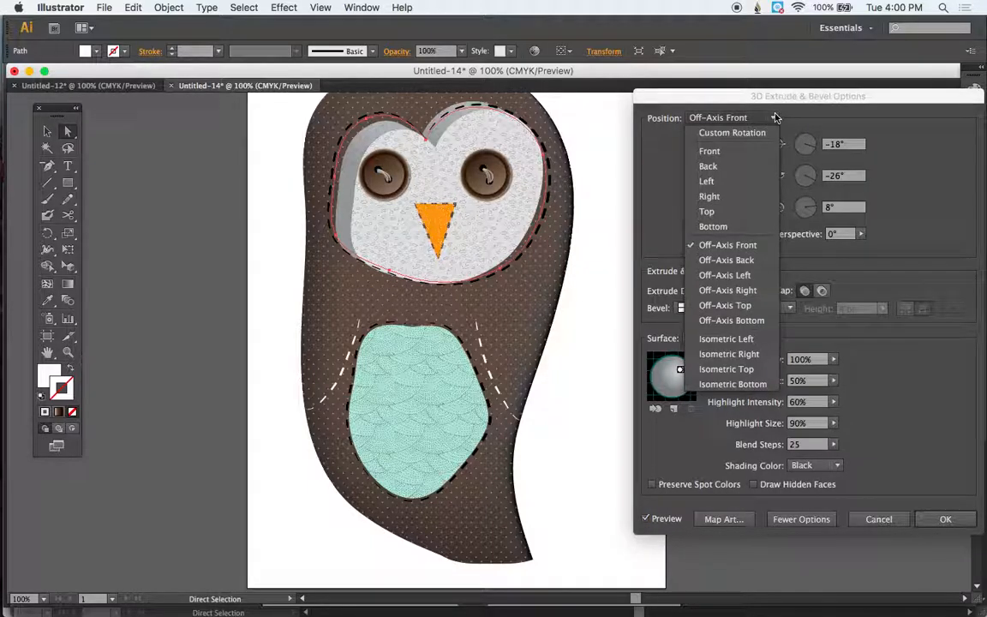
{"action": "left_click", "coordinate": [712, 151]}
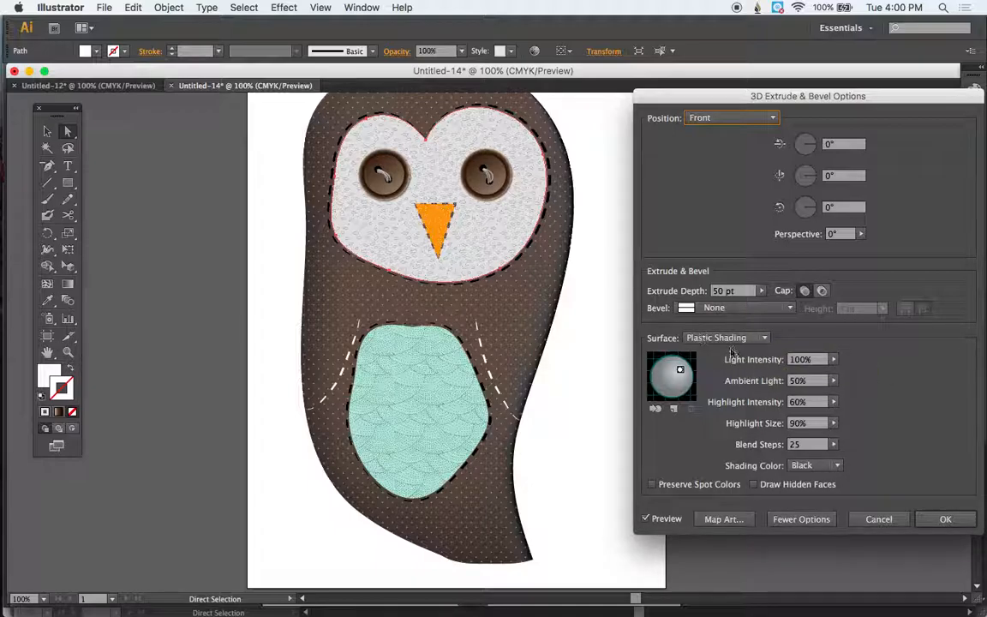
- Give the face's extrusion Diffuse Shading and a Tall-Round bevel 14 pt high, and apply the effect
{"action": "left_click", "coordinate": [762, 341]}
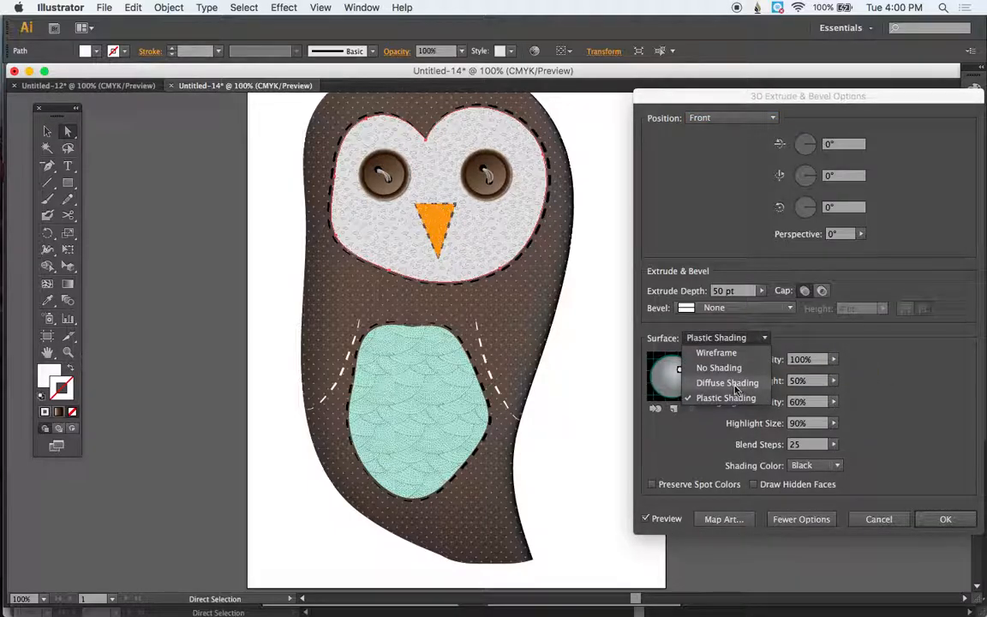
{"action": "left_click", "coordinate": [734, 383]}
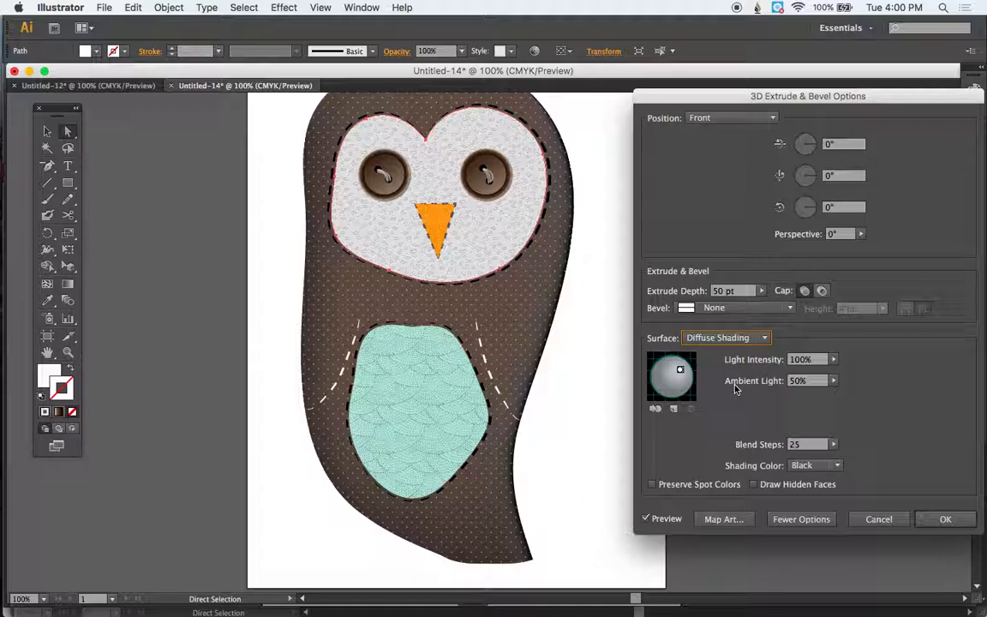
{"action": "left_click", "coordinate": [792, 309]}
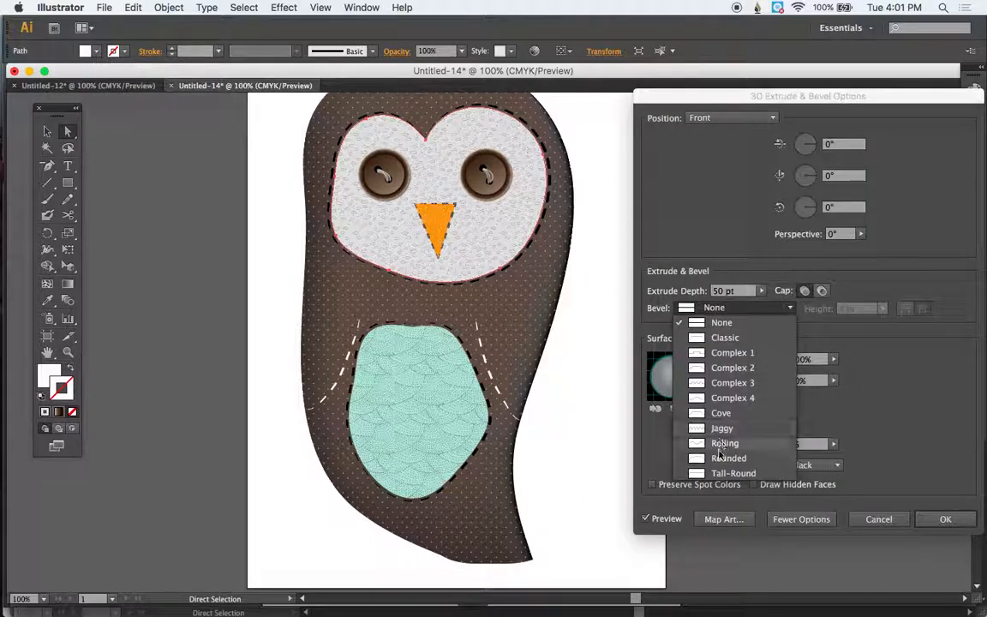
{"action": "left_click", "coordinate": [722, 474]}
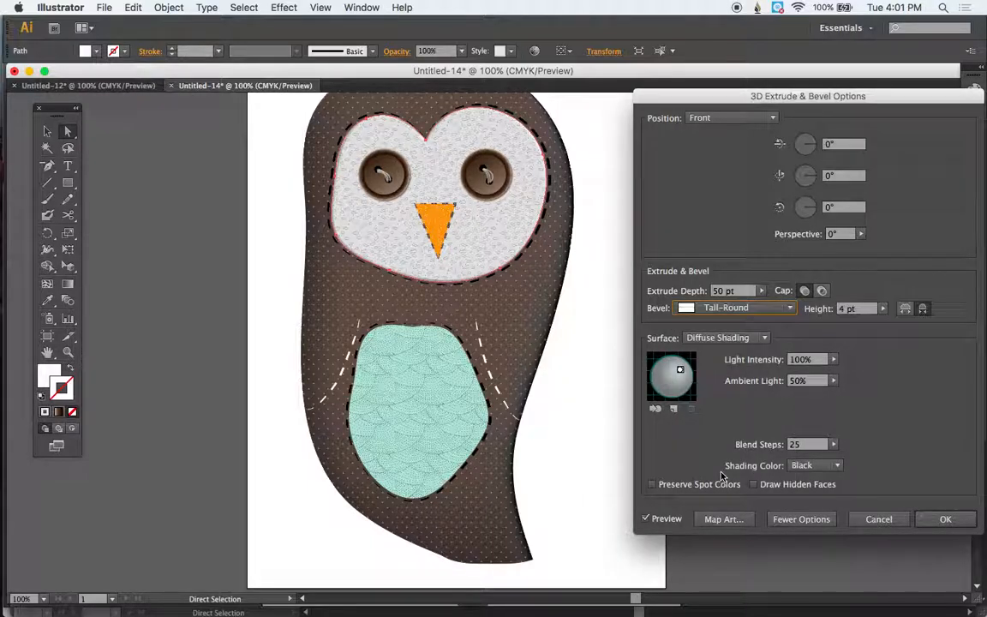
{"action": "left_click", "coordinate": [885, 312]}
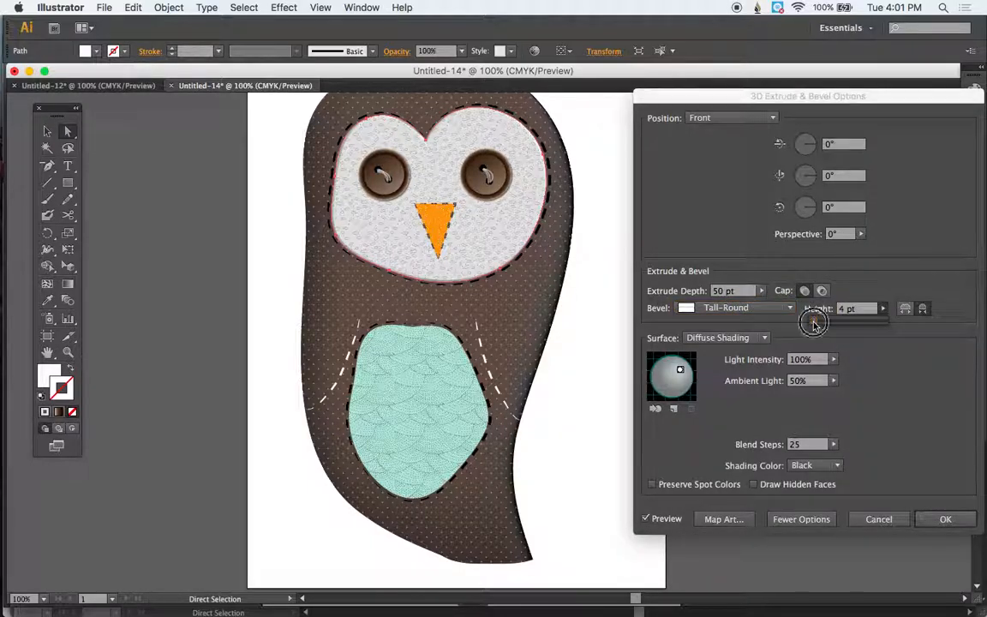
{"action": "left_click_drag", "start_coordinate": [814, 322], "coordinate": [818, 322]}
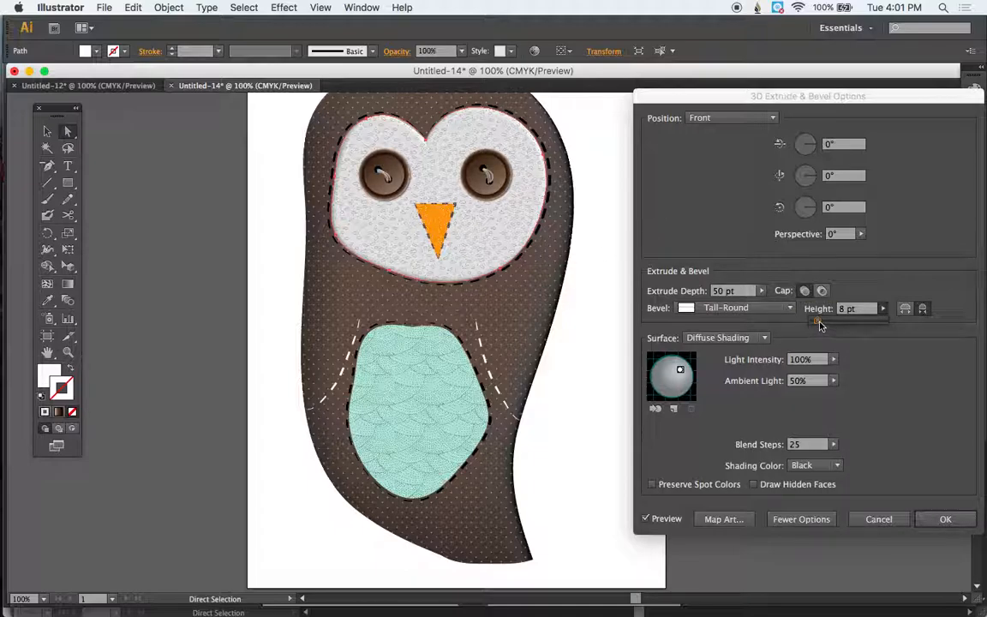
{"action": "left_click_drag", "start_coordinate": [819, 324], "coordinate": [825, 325]}
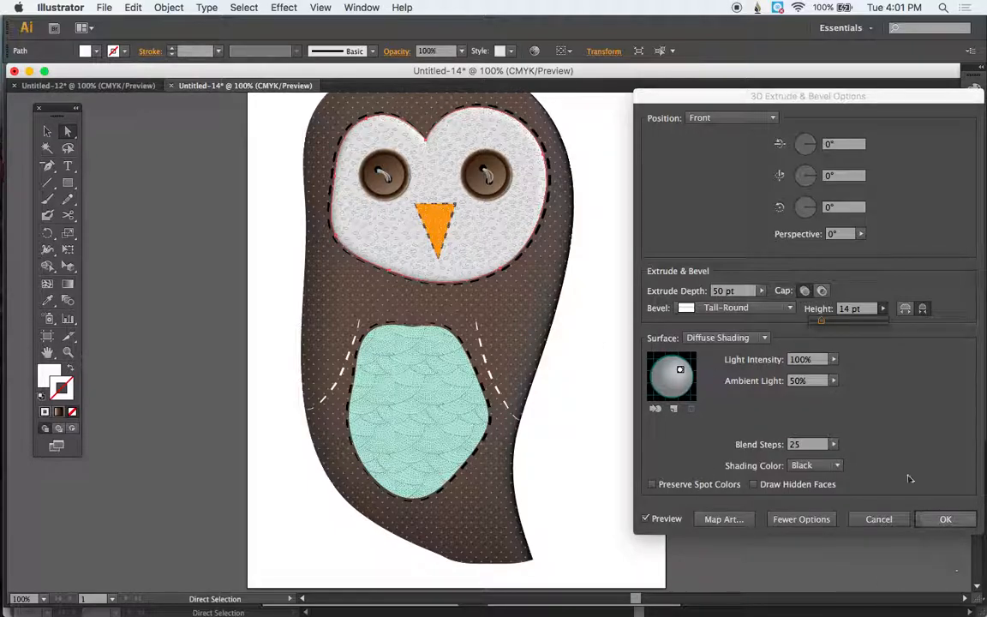
{"action": "left_click", "coordinate": [945, 519]}
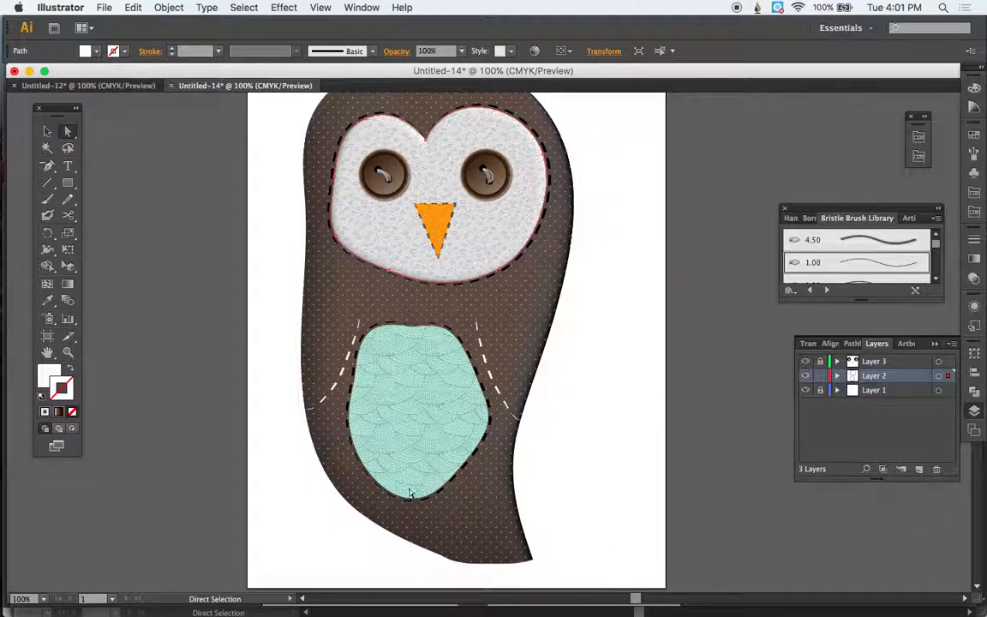
- Start a 3D Extrude & Bevel effect on the teal belly shape, with the position set to Front and preview on
{"action": "left_click", "coordinate": [413, 463]}
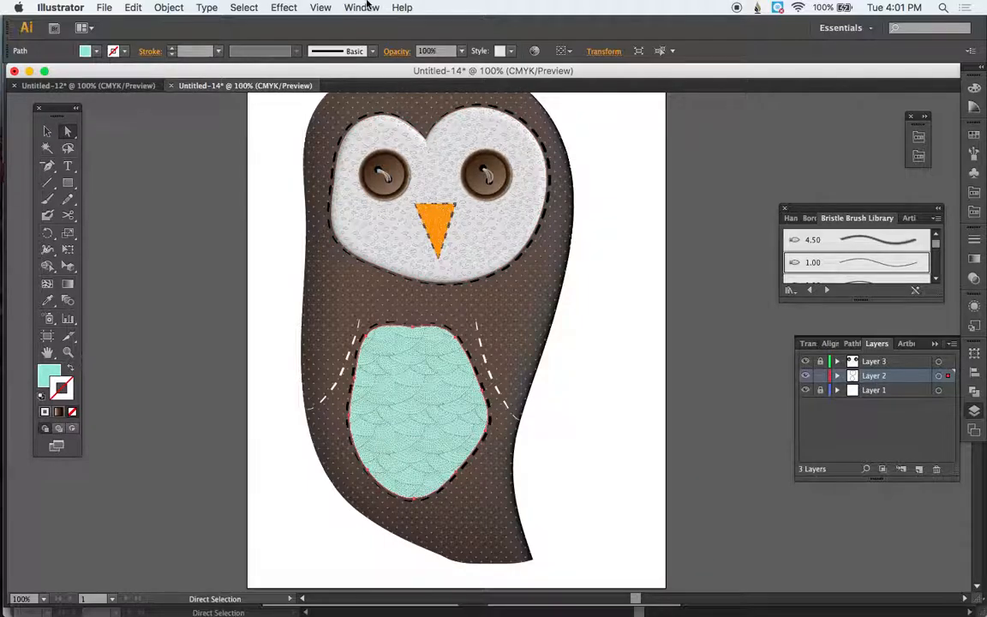
{"action": "left_click", "coordinate": [283, 7]}
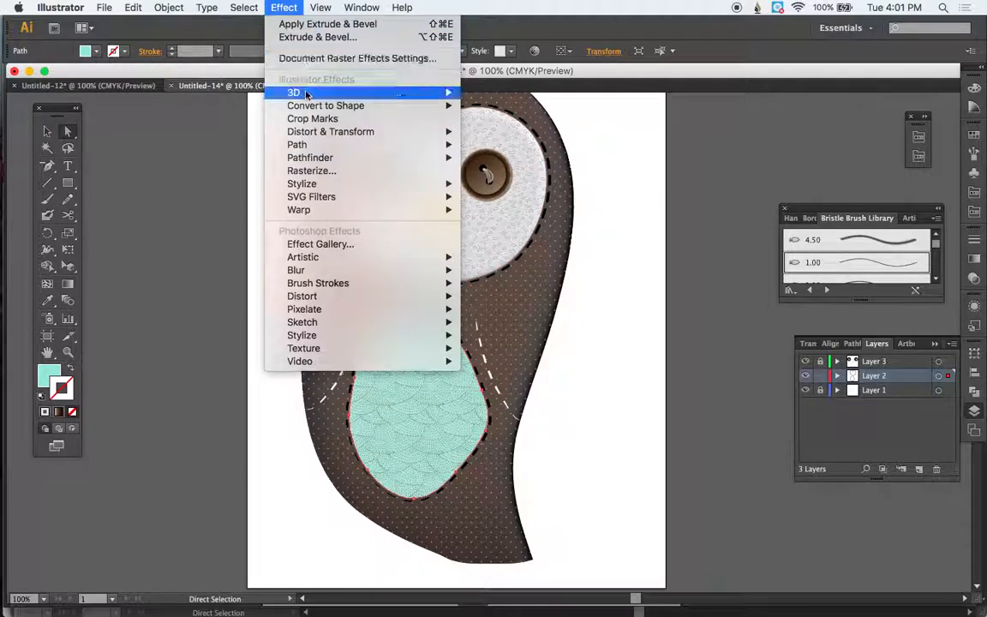
{"action": "mouse_move", "coordinate": [446, 92]}
{"action": "left_click", "coordinate": [499, 95]}
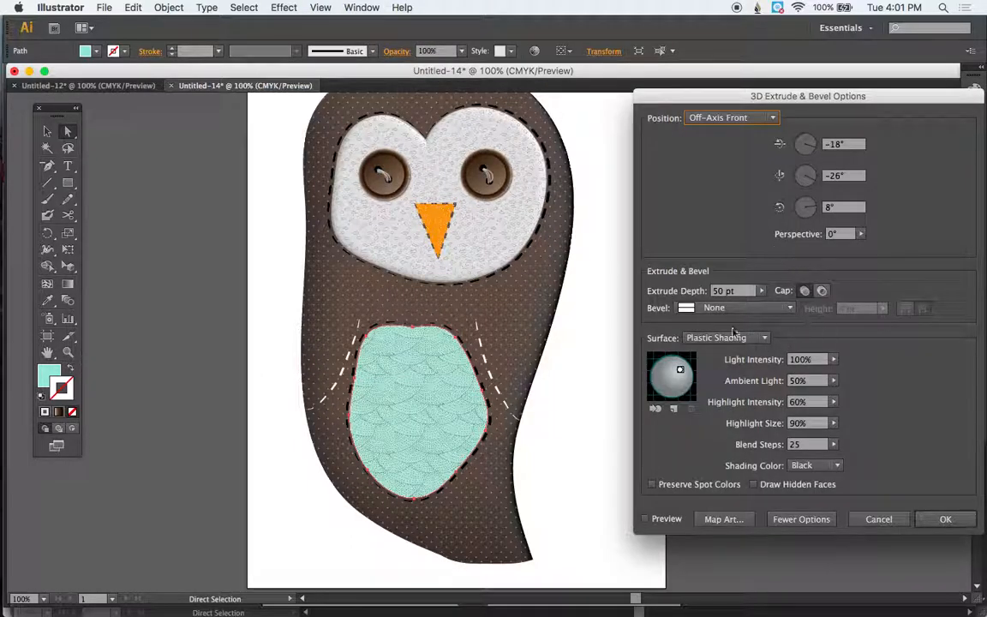
{"action": "left_click", "coordinate": [771, 117]}
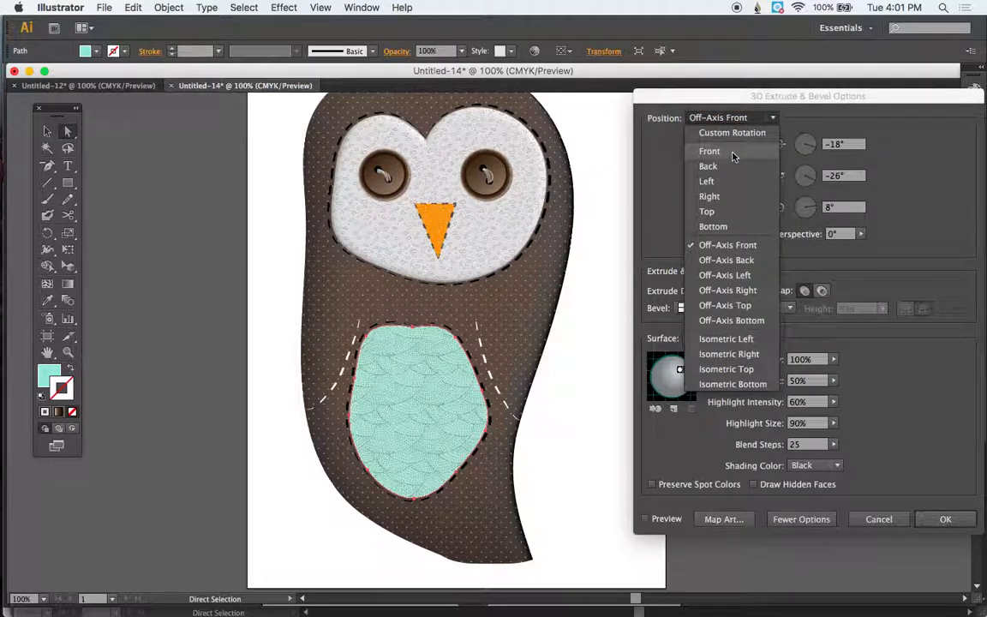
{"action": "left_click", "coordinate": [733, 152]}
{"action": "left_click", "coordinate": [646, 519]}
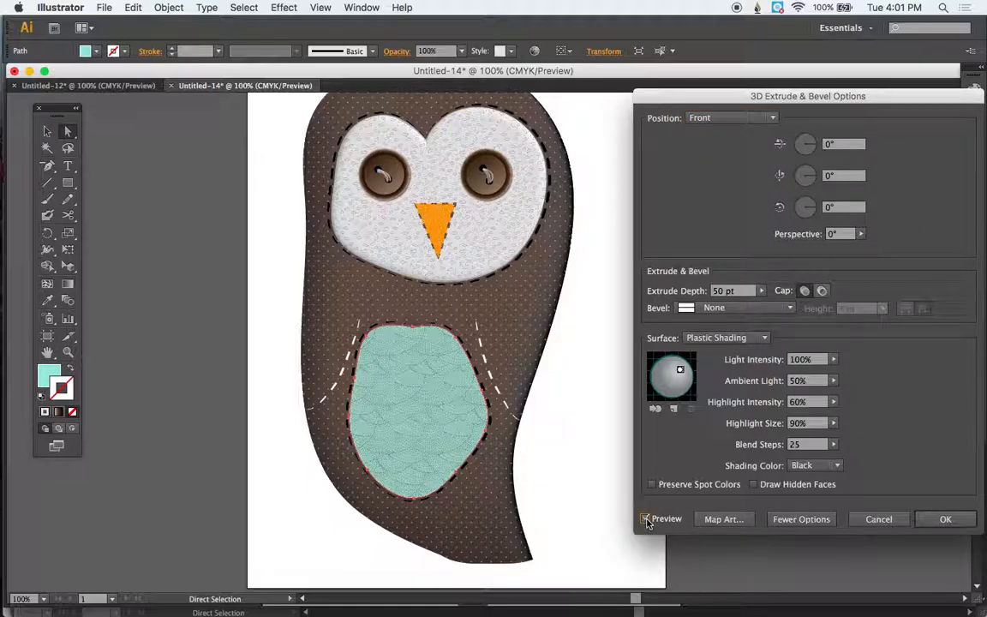
- Give the belly's extrusion a Tall-Round bevel 14 pt high with Diffuse Shading, apply the effect, and deselect the shape
{"action": "left_click", "coordinate": [742, 308]}
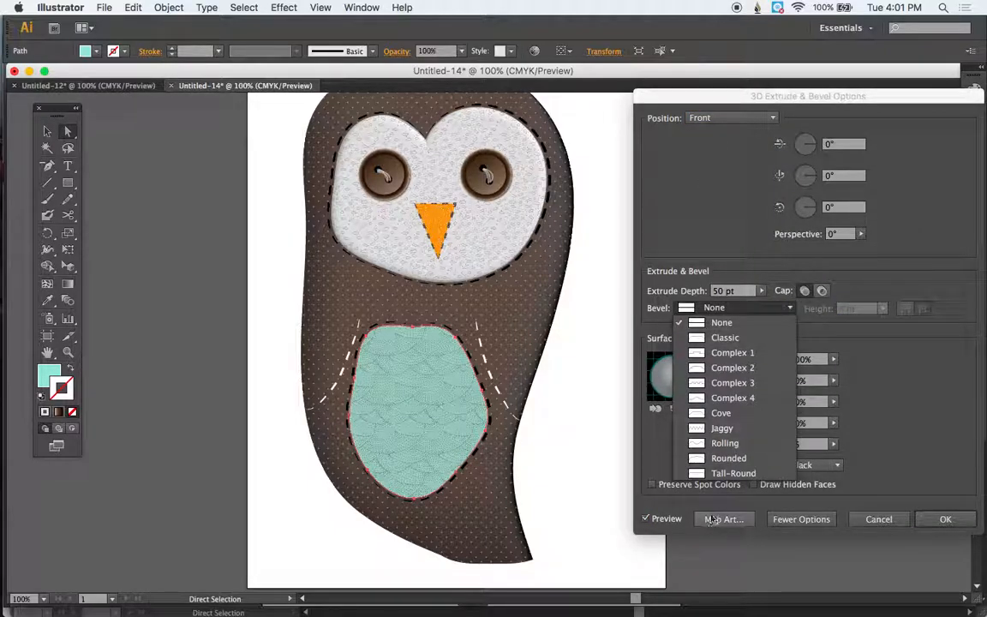
{"action": "left_click", "coordinate": [729, 474]}
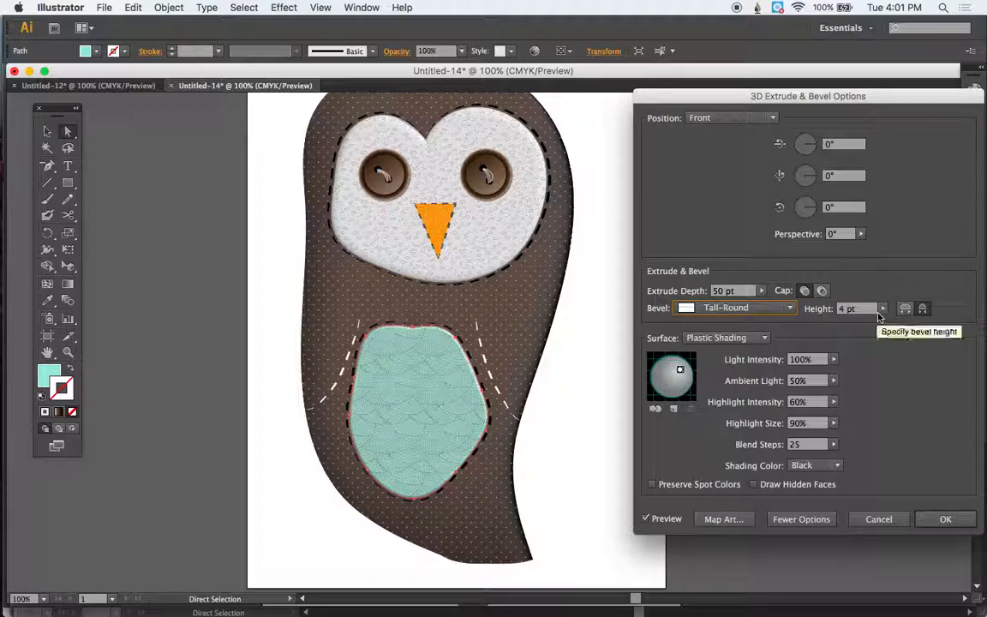
{"action": "left_click", "coordinate": [828, 322]}
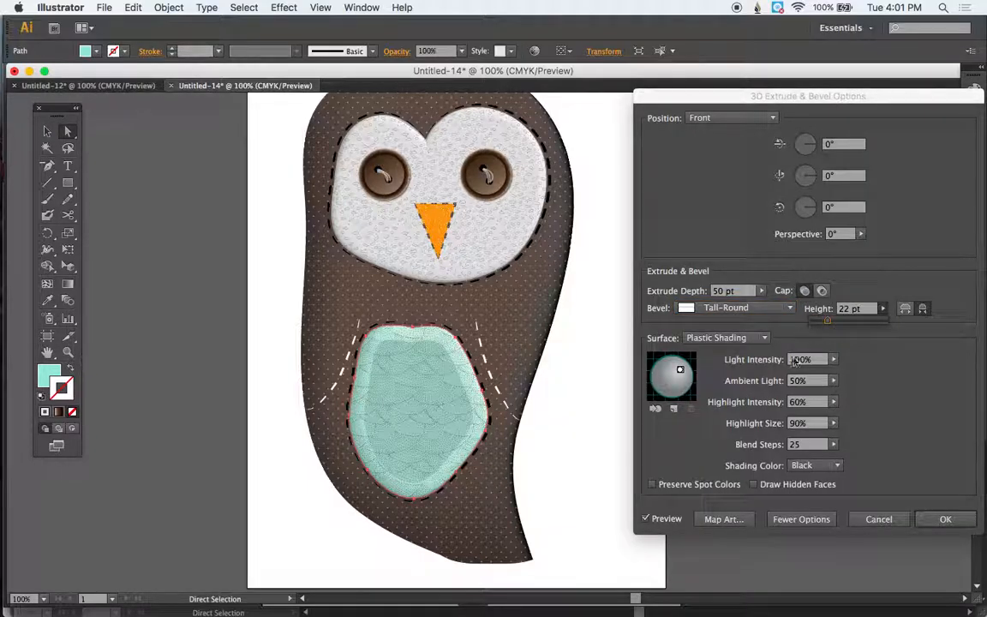
{"action": "left_click", "coordinate": [818, 322]}
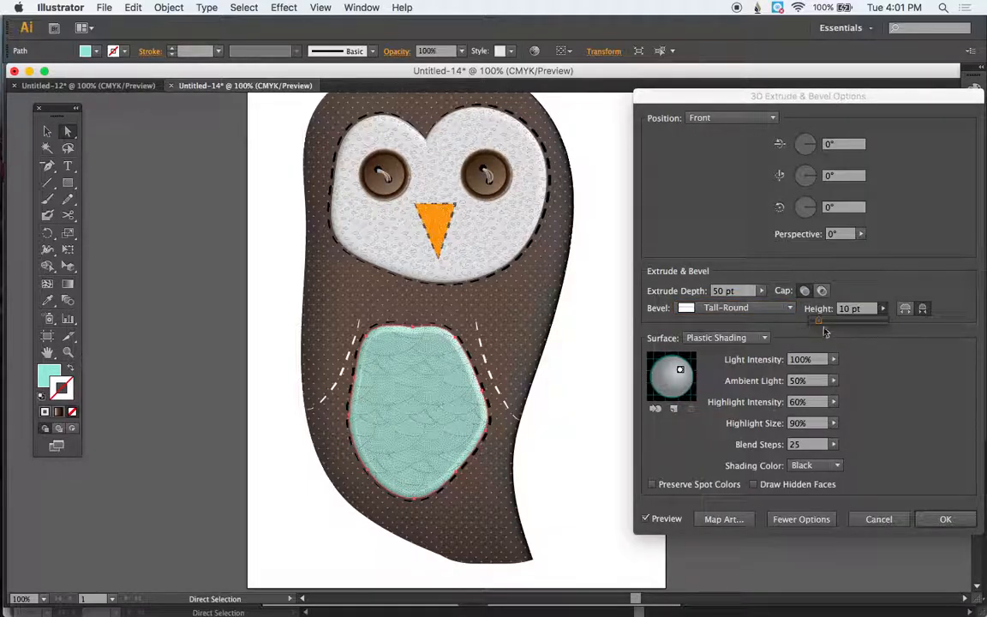
{"action": "left_click", "coordinate": [763, 339]}
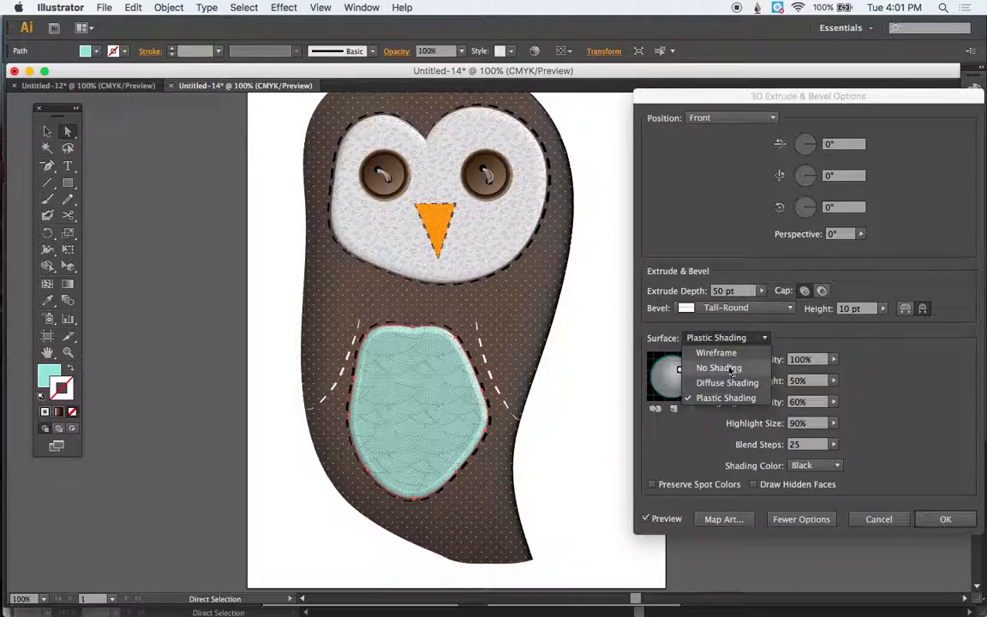
{"action": "left_click", "coordinate": [727, 383]}
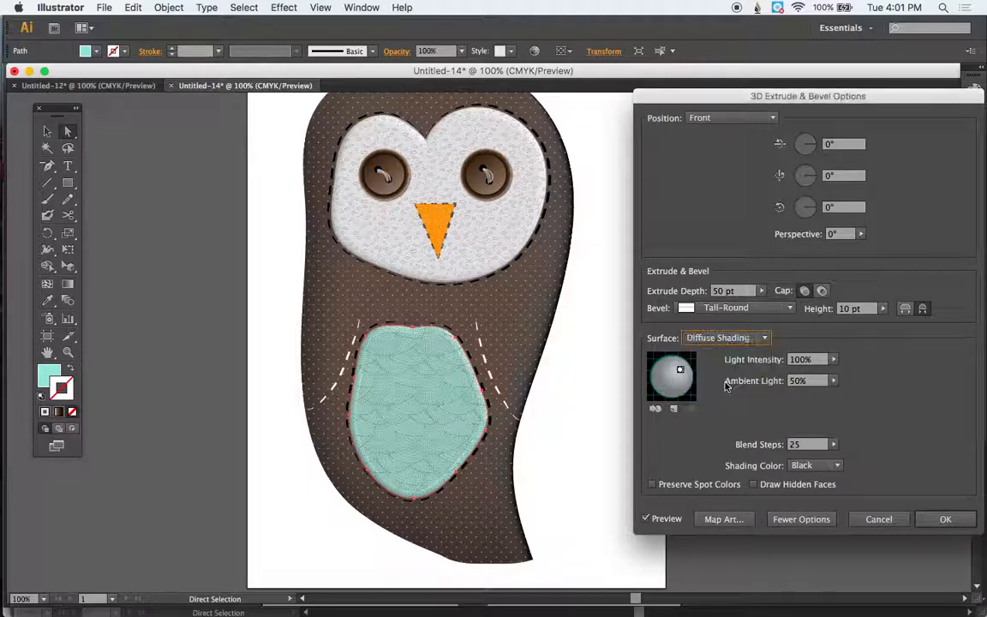
{"action": "left_click", "coordinate": [883, 308]}
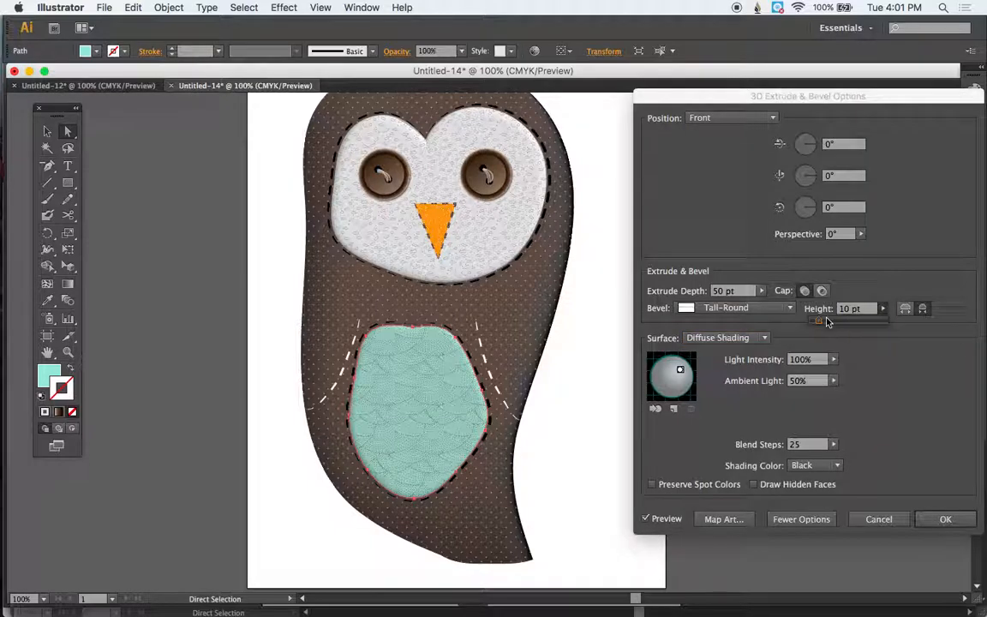
{"action": "left_click_drag", "start_coordinate": [817, 321], "coordinate": [823, 322]}
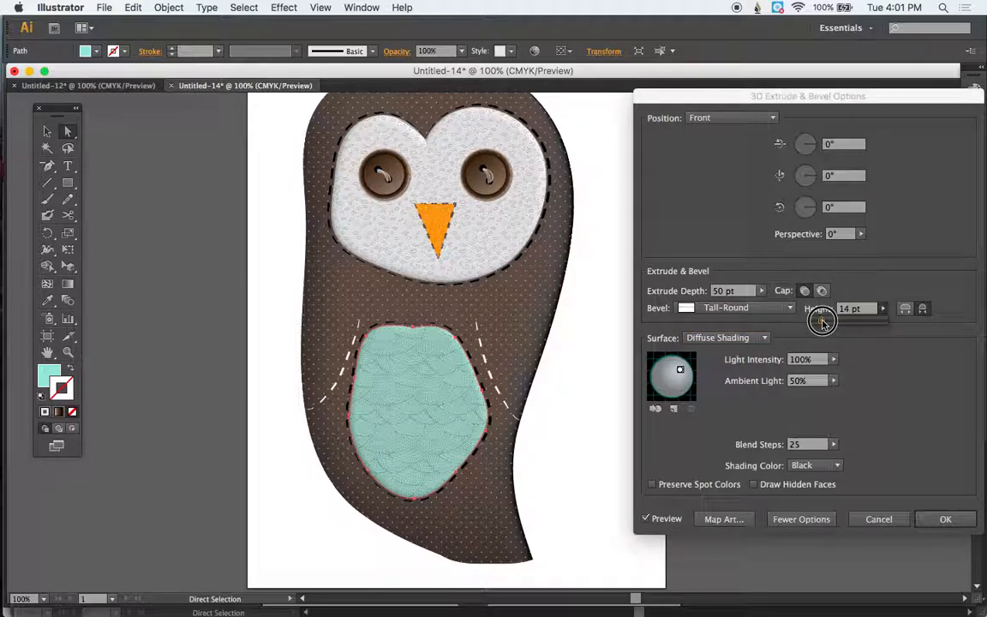
{"action": "left_click", "coordinate": [947, 520]}
{"action": "left_click", "coordinate": [587, 501]}
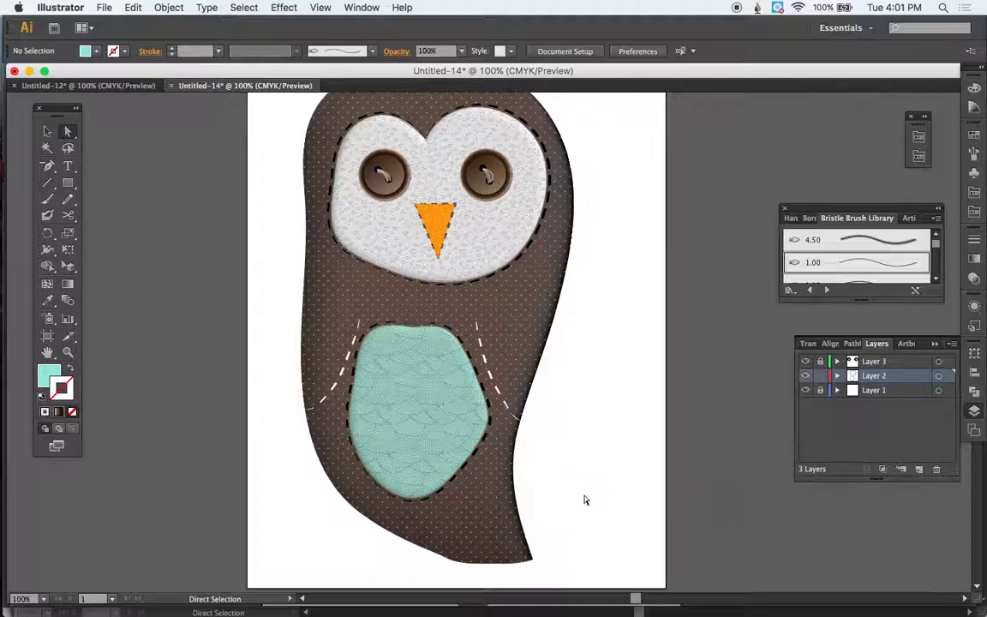
- Add a new layer beneath Layer 1 and draw a teal background rectangle on it that covers the whole artboard
{"action": "key", "text": "super+minus"}
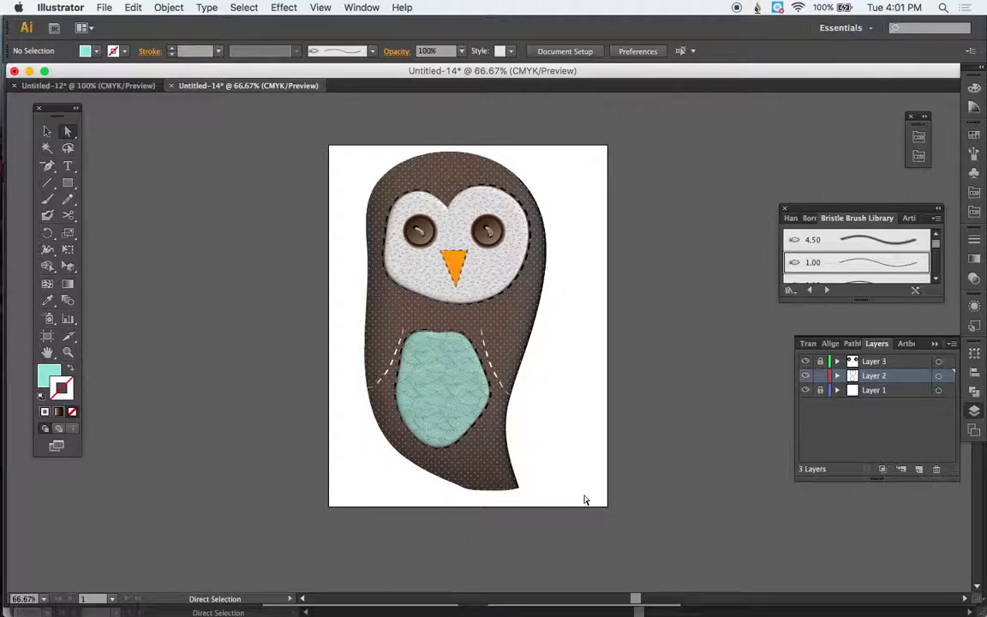
{"action": "left_click", "coordinate": [898, 391]}
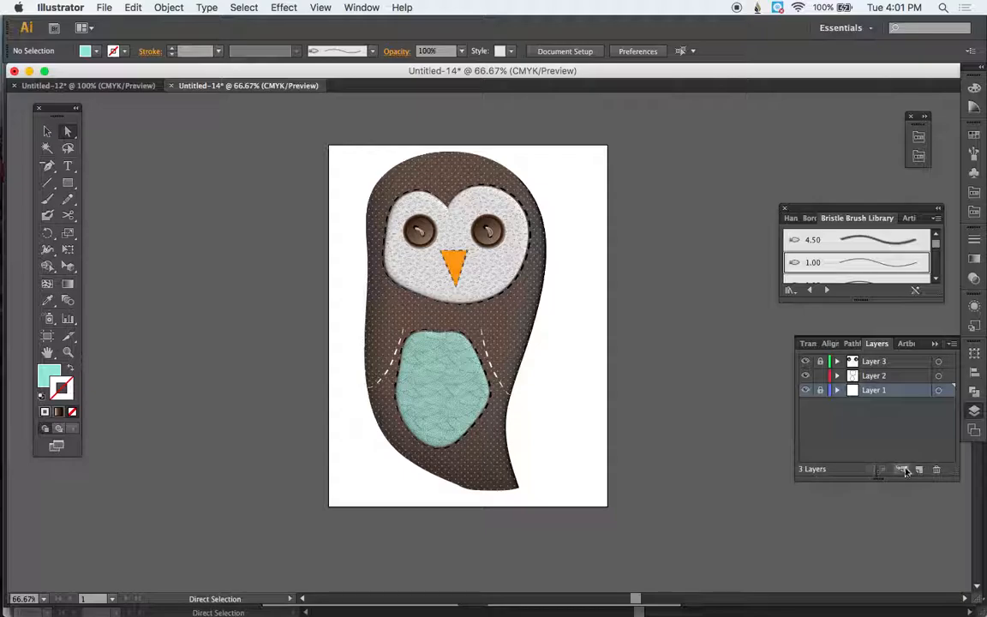
{"action": "left_click", "coordinate": [920, 469]}
{"action": "left_click_drag", "start_coordinate": [899, 393], "coordinate": [897, 411]}
{"action": "left_click", "coordinate": [68, 183]}
{"action": "left_click_drag", "start_coordinate": [323, 139], "coordinate": [625, 522]}
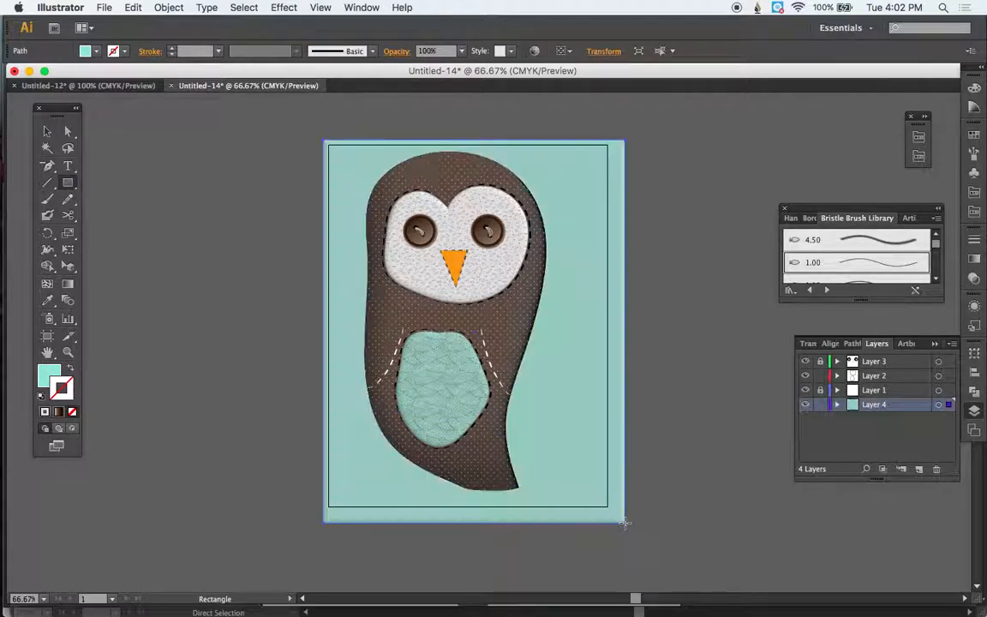